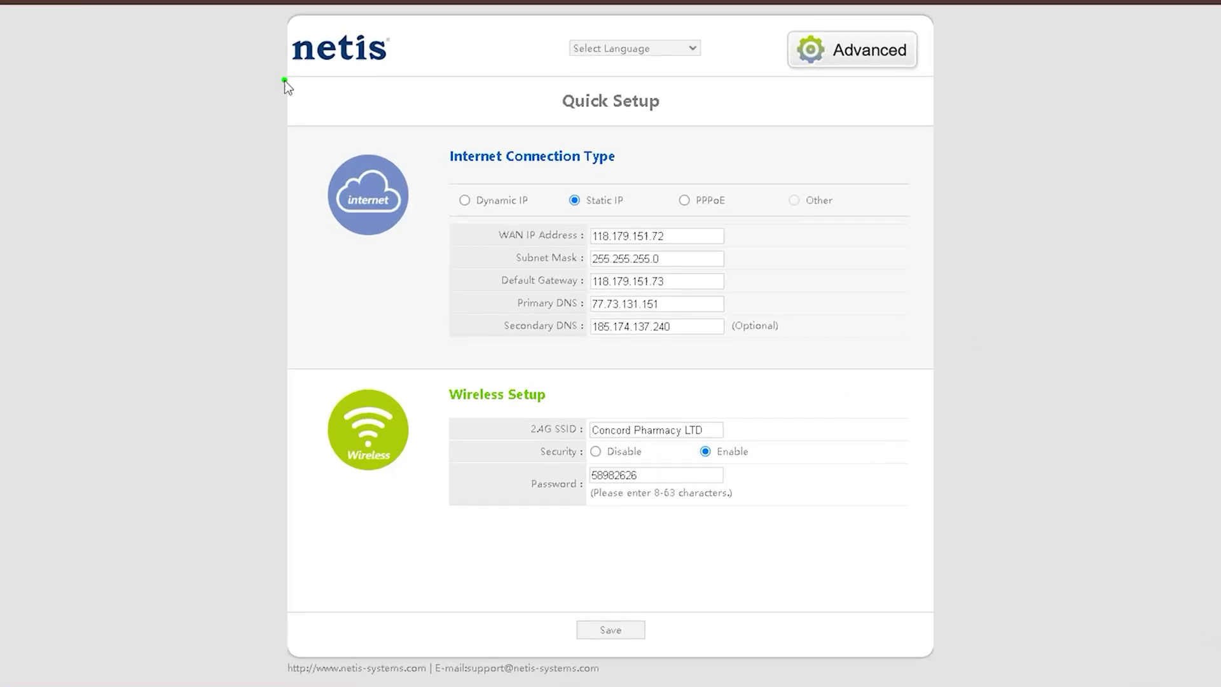
# - Annotate the netis logo and the language setting in green, then clear the marks
pyautogui.moveTo(423, 74); pyautogui.dragTo(311, 25)
pyautogui.click(337, 70)
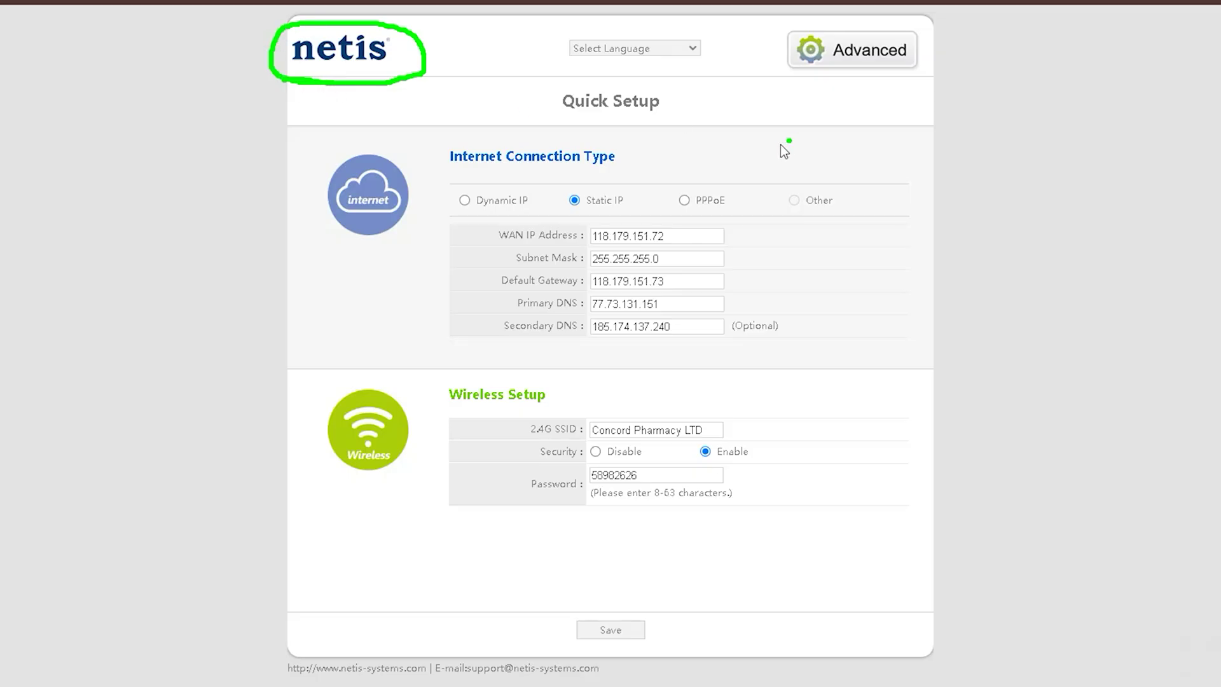
pyautogui.moveTo(264, 74); pyautogui.dragTo(422, 81)
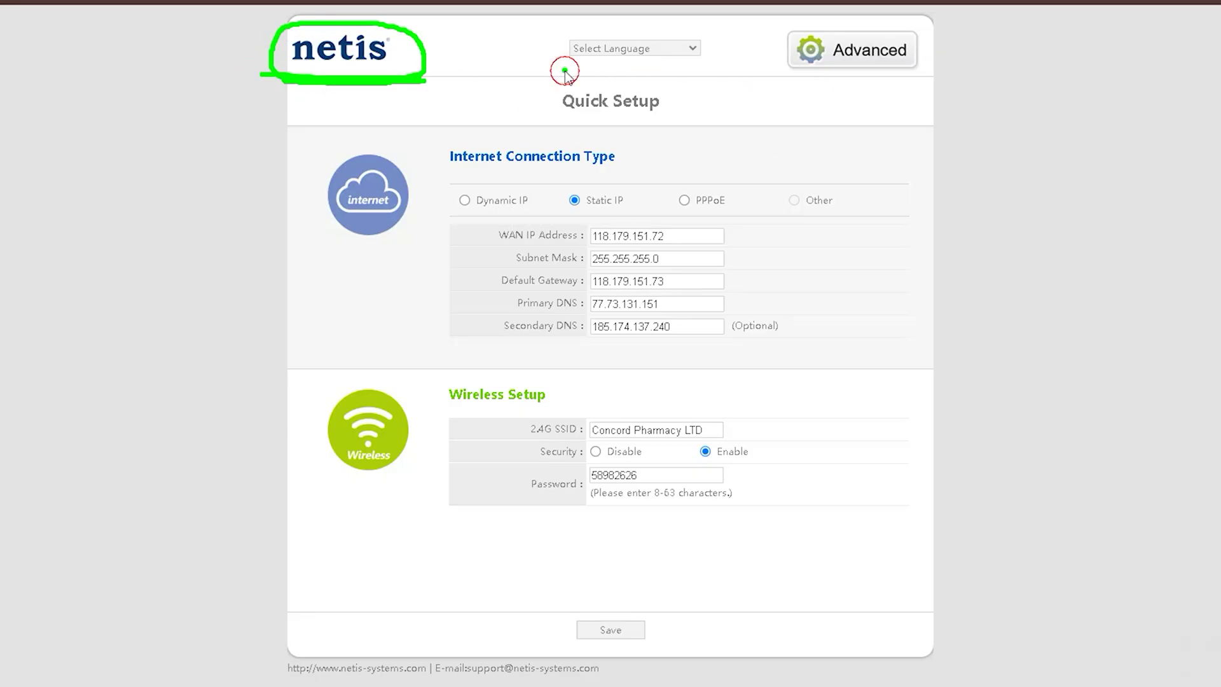
pyautogui.moveTo(565, 71); pyautogui.dragTo(719, 78)
pyautogui.moveTo(717, 31); pyautogui.dragTo(633, 27)
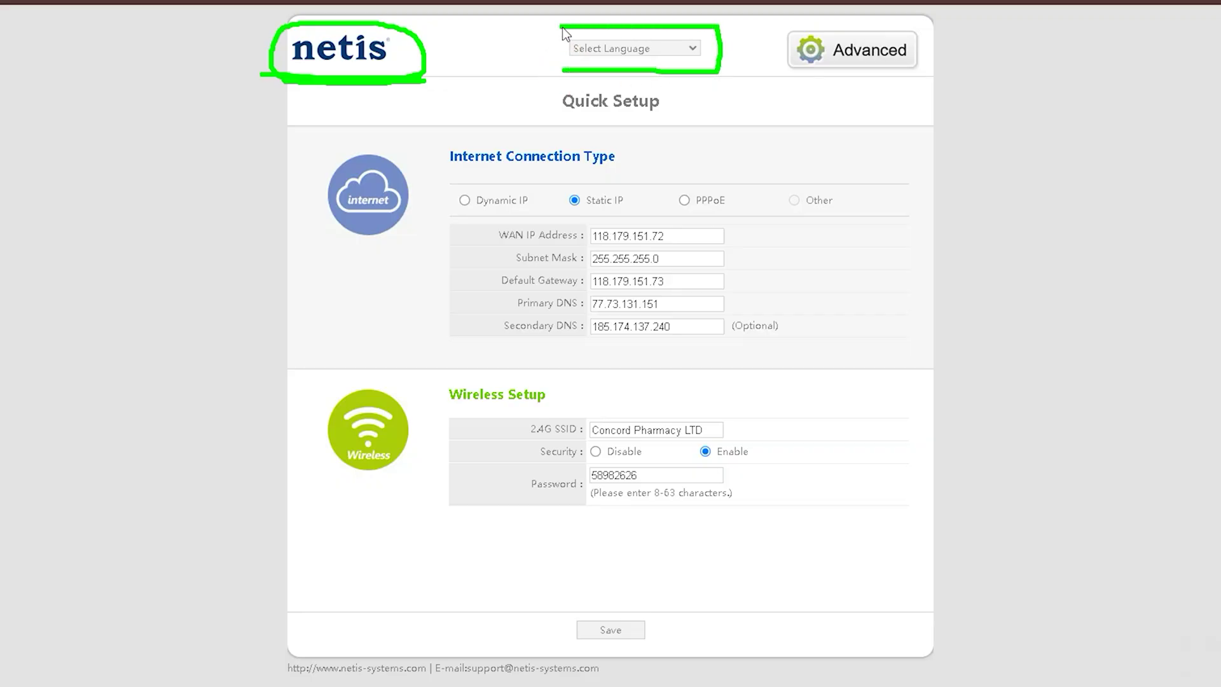
pyautogui.moveTo(564, 63)
pyautogui.mouseDown()
pyautogui.moveTo(710, 66)
pyautogui.moveTo(549, 28)
pyautogui.mouseUp()
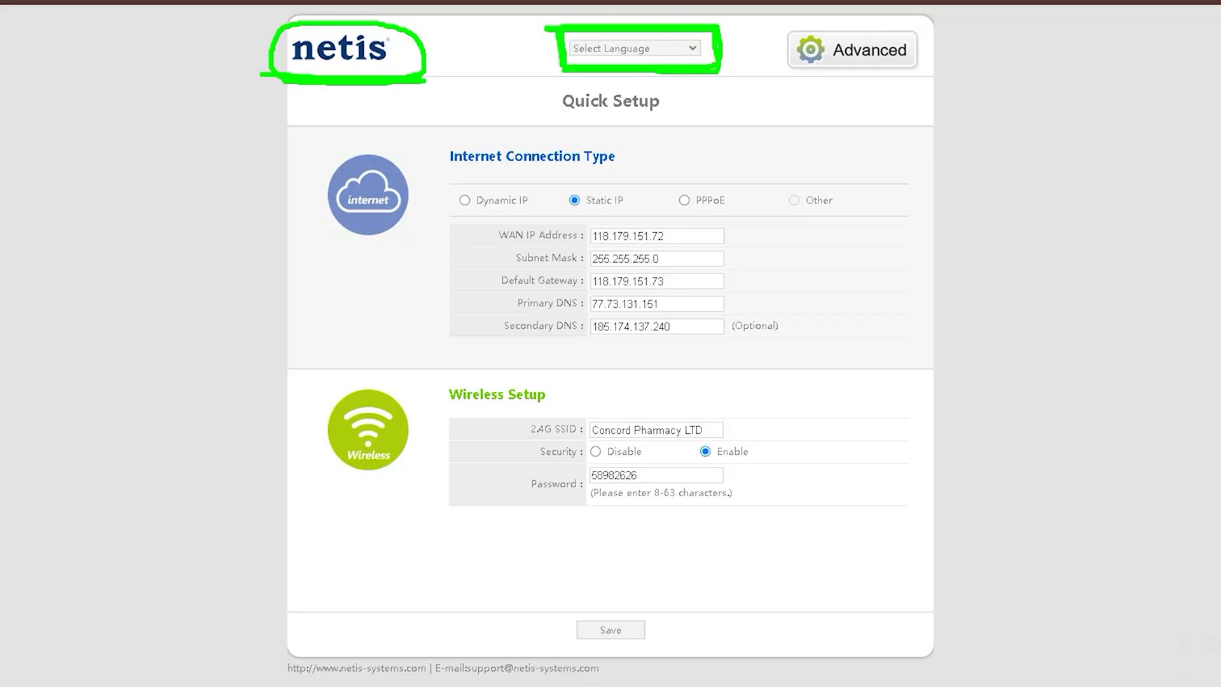
pyautogui.press('Escape')
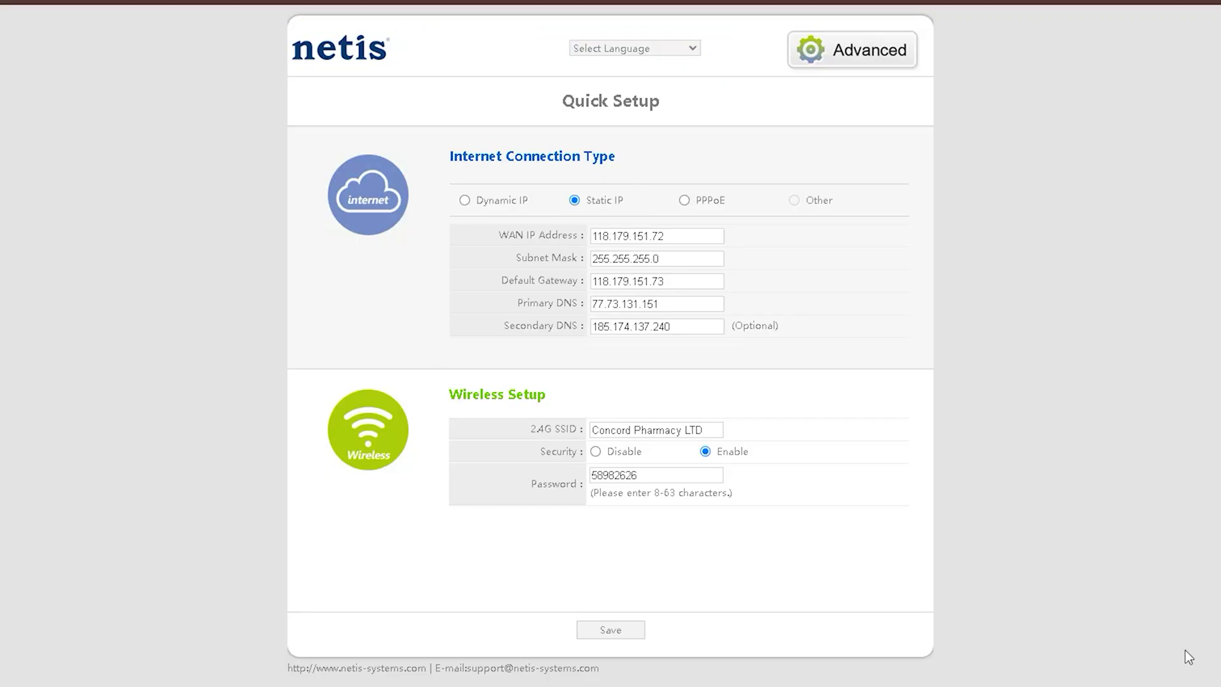
# - Mark the internet illustration and the Dynamic IP, Static IP, PPPoE and Other connection types
pyautogui.moveTo(333, 242)
pyautogui.mouseDown()
pyautogui.moveTo(370, 150)
pyautogui.moveTo(370, 255)
pyautogui.mouseUp()
pyautogui.moveTo(459, 220)
pyautogui.mouseDown()
pyautogui.moveTo(631, 180)
pyautogui.moveTo(600, 180)
pyautogui.moveTo(553, 219)
pyautogui.mouseUp()
pyautogui.moveTo(669, 218)
pyautogui.mouseDown()
pyautogui.moveTo(735, 212)
pyautogui.moveTo(663, 223)
pyautogui.mouseUp()
pyautogui.moveTo(880, 184); pyautogui.dragTo(852, 226)
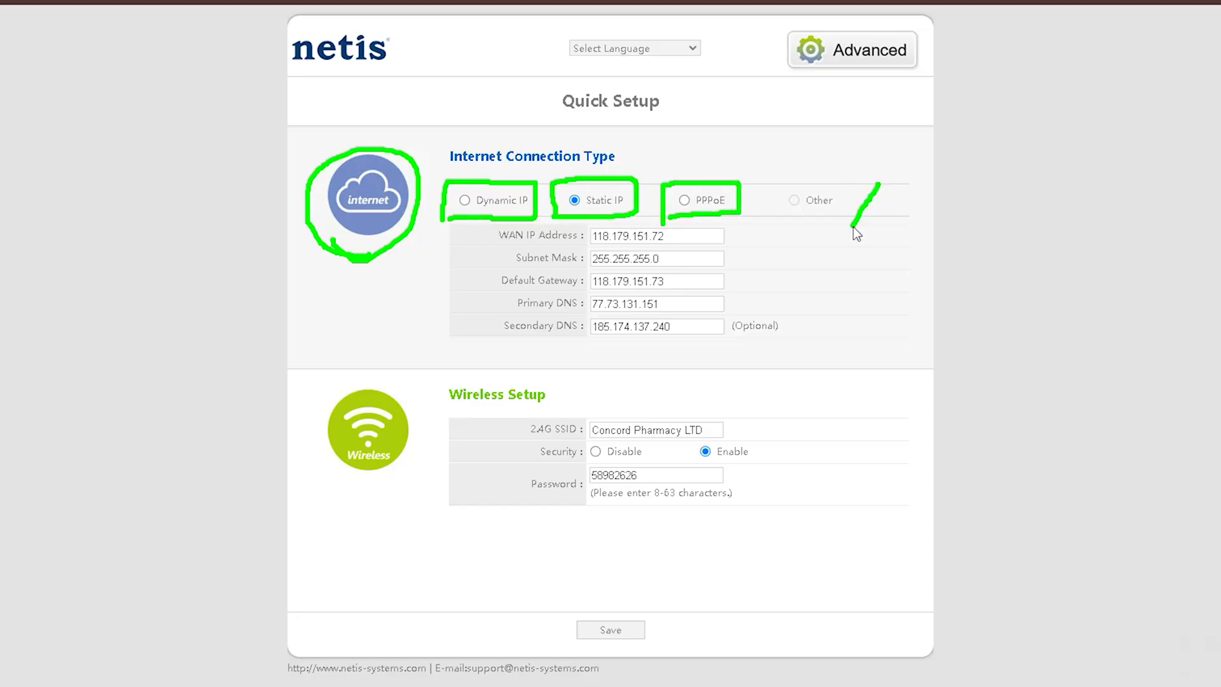
pyautogui.moveTo(843, 182); pyautogui.dragTo(864, 208)
pyautogui.press('Escape')
# - Try Dynamic IP with MAC Clone circled, then Static IP, marking its WAN IP, subnet, gateway and DNS fields
pyautogui.click(495, 200)
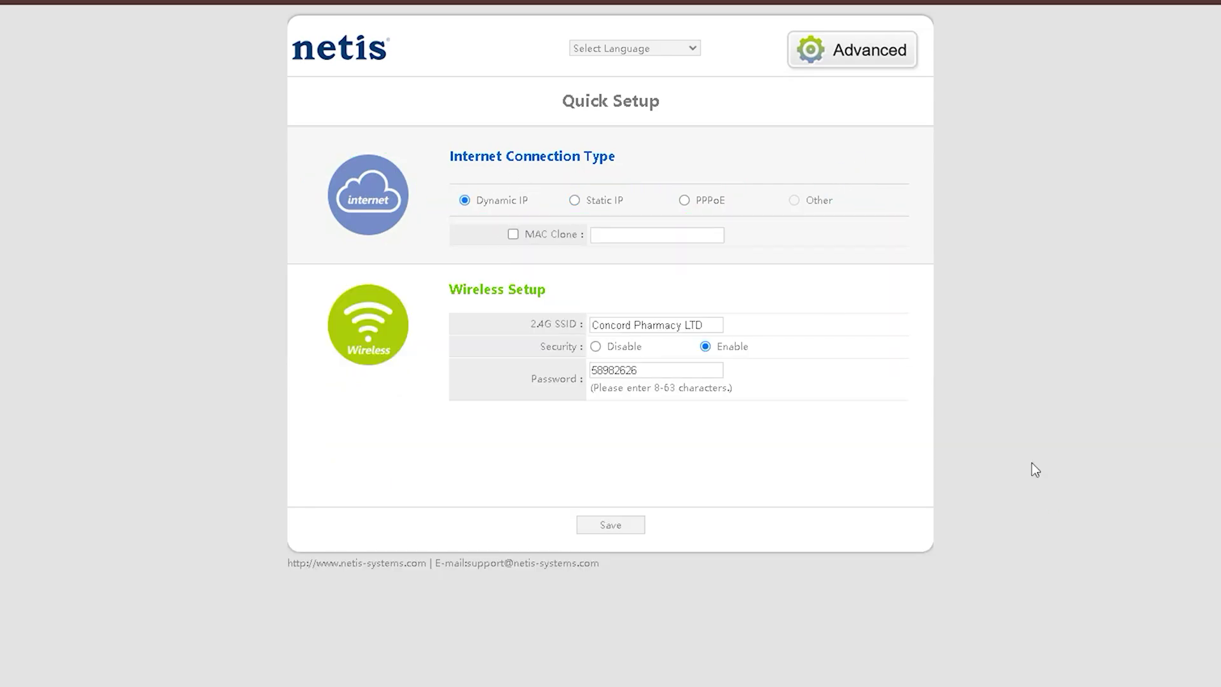
pyautogui.moveTo(543, 261)
pyautogui.mouseDown()
pyautogui.moveTo(711, 259)
pyautogui.moveTo(684, 222)
pyautogui.moveTo(490, 237)
pyautogui.mouseUp()
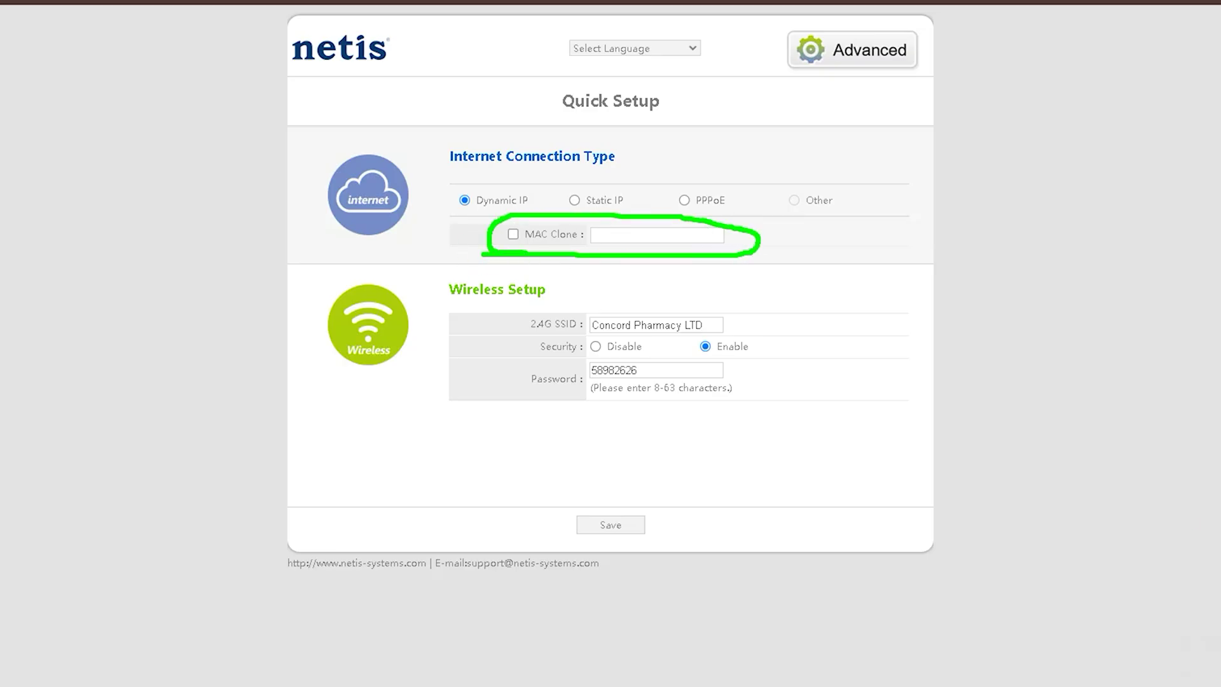
pyautogui.press('Escape')
pyautogui.click(574, 201)
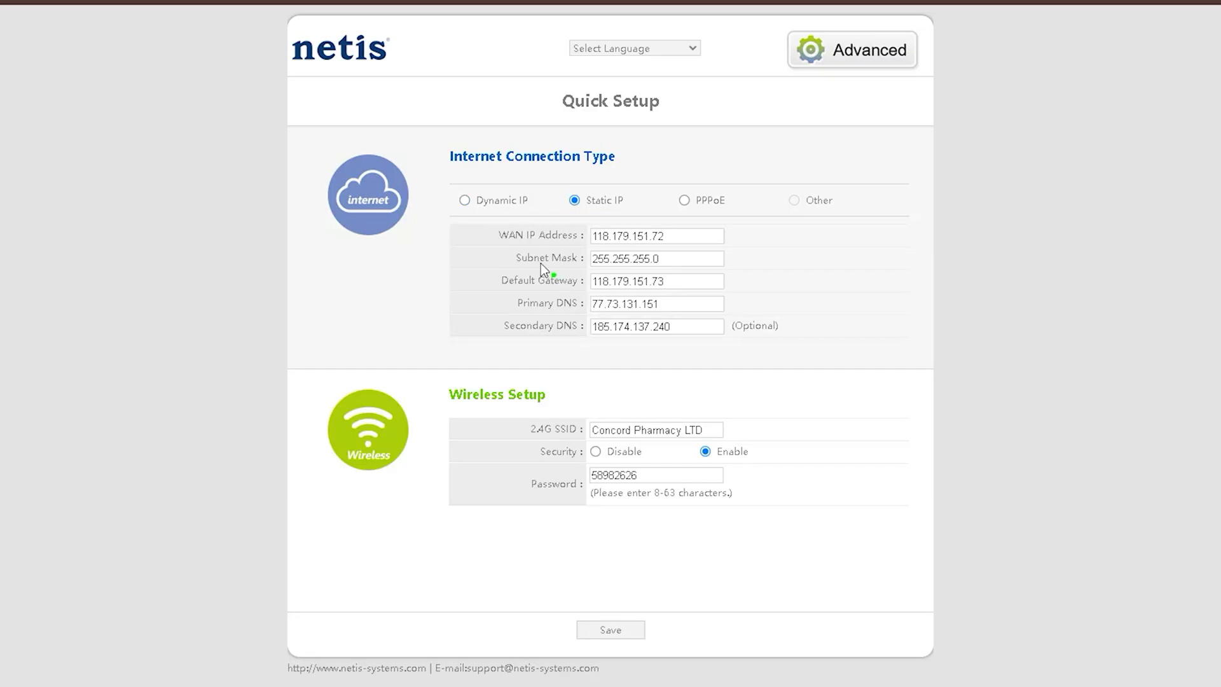
pyautogui.moveTo(483, 246); pyautogui.dragTo(578, 267)
pyautogui.moveTo(502, 291)
pyautogui.mouseDown()
pyautogui.moveTo(583, 289)
pyautogui.moveTo(580, 308)
pyautogui.mouseUp()
pyautogui.moveTo(497, 339); pyautogui.dragTo(589, 336)
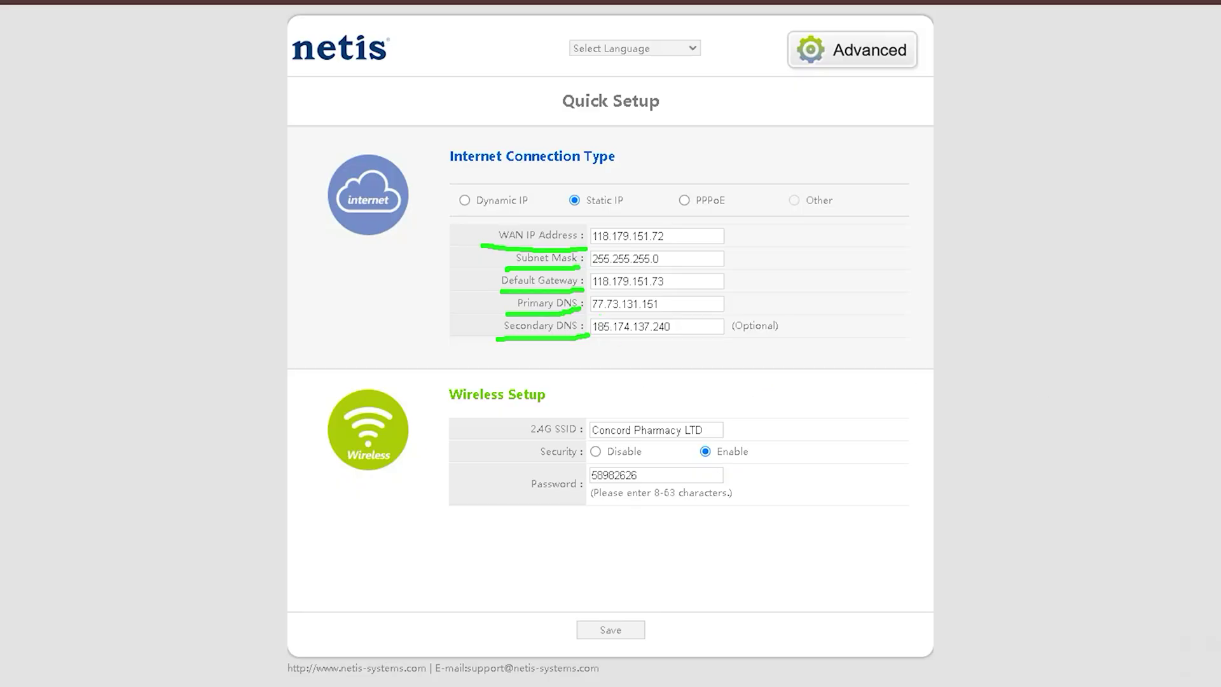
# - Switch the connection type to PPPoE, mark its password field, and circle the Wireless illustration
pyautogui.click(682, 202)
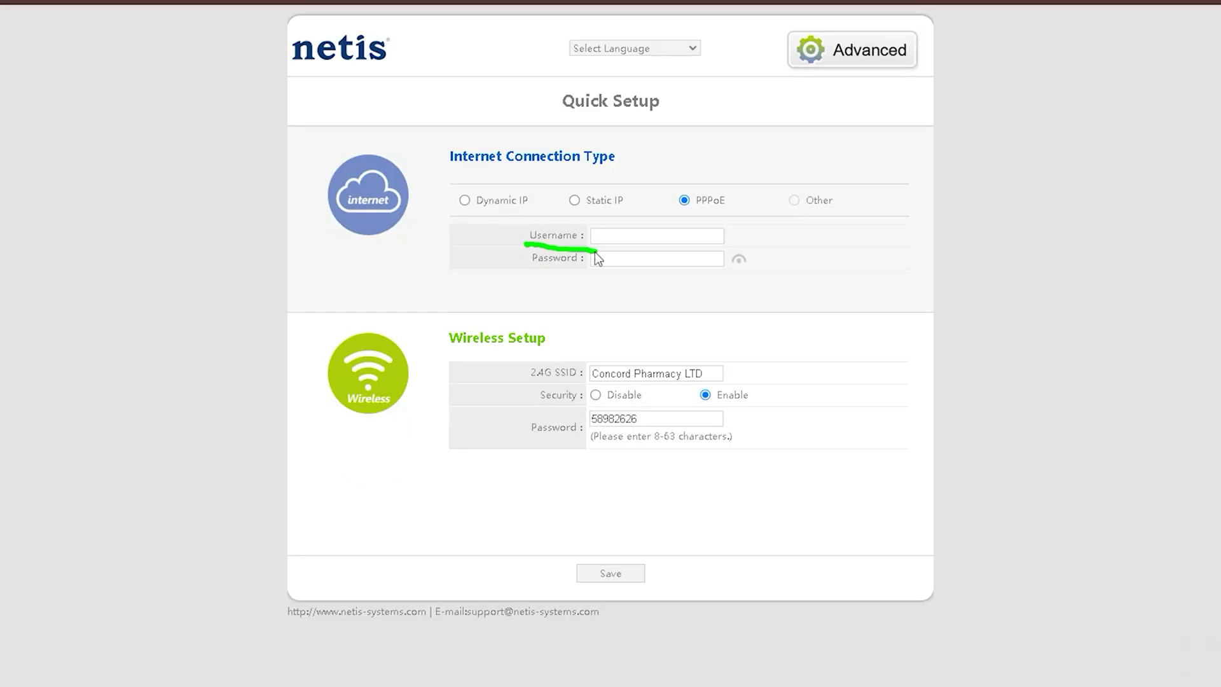
pyautogui.moveTo(589, 268); pyautogui.dragTo(592, 268)
pyautogui.click(809, 211)
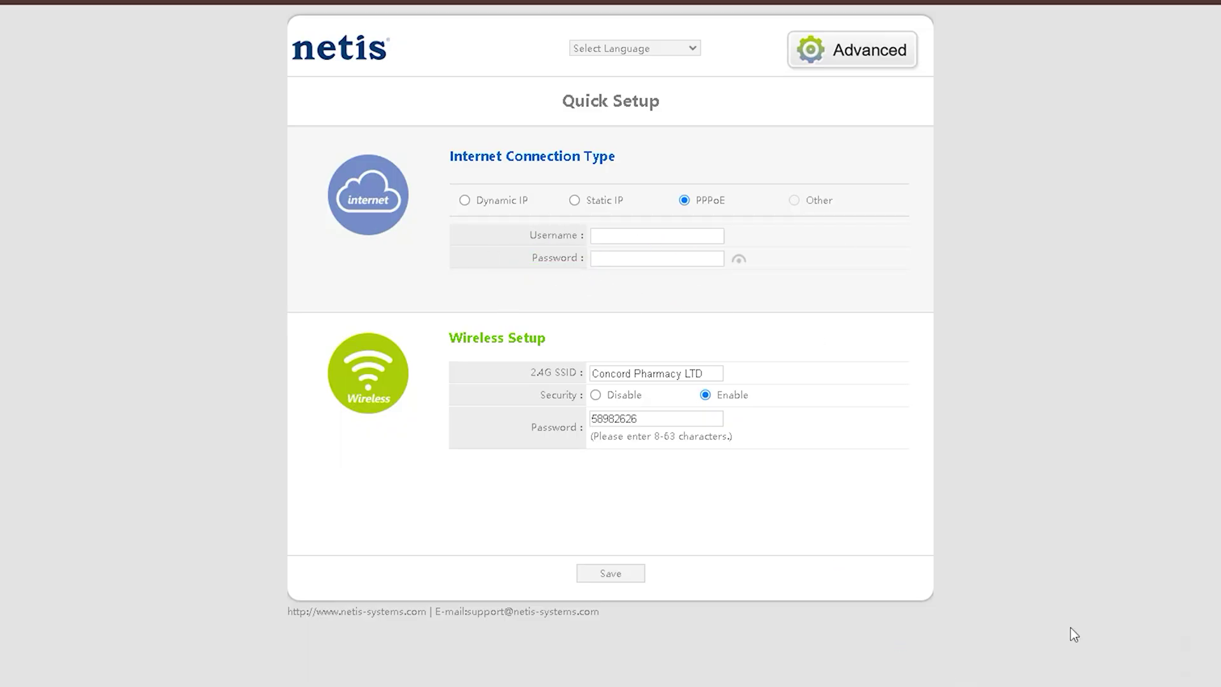
pyautogui.moveTo(338, 428)
pyautogui.mouseDown()
pyautogui.moveTo(384, 436)
pyautogui.moveTo(377, 320)
pyautogui.moveTo(328, 408)
pyautogui.mouseUp()
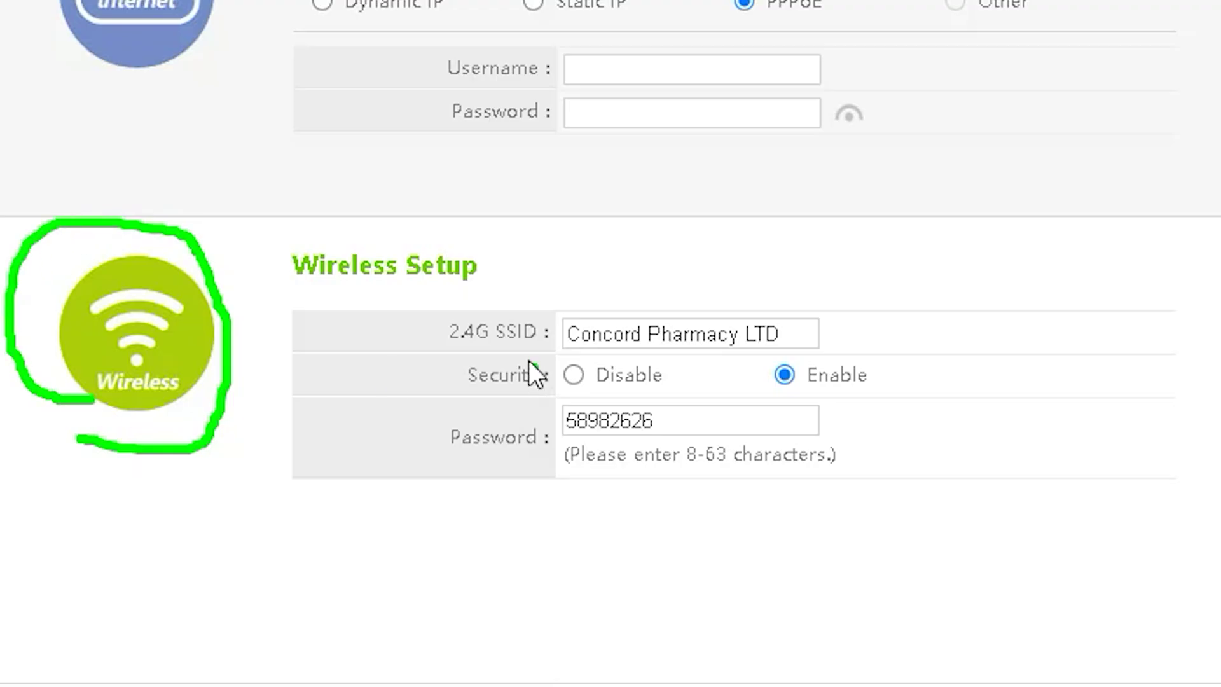
pyautogui.moveTo(295, 297); pyautogui.dragTo(457, 297)
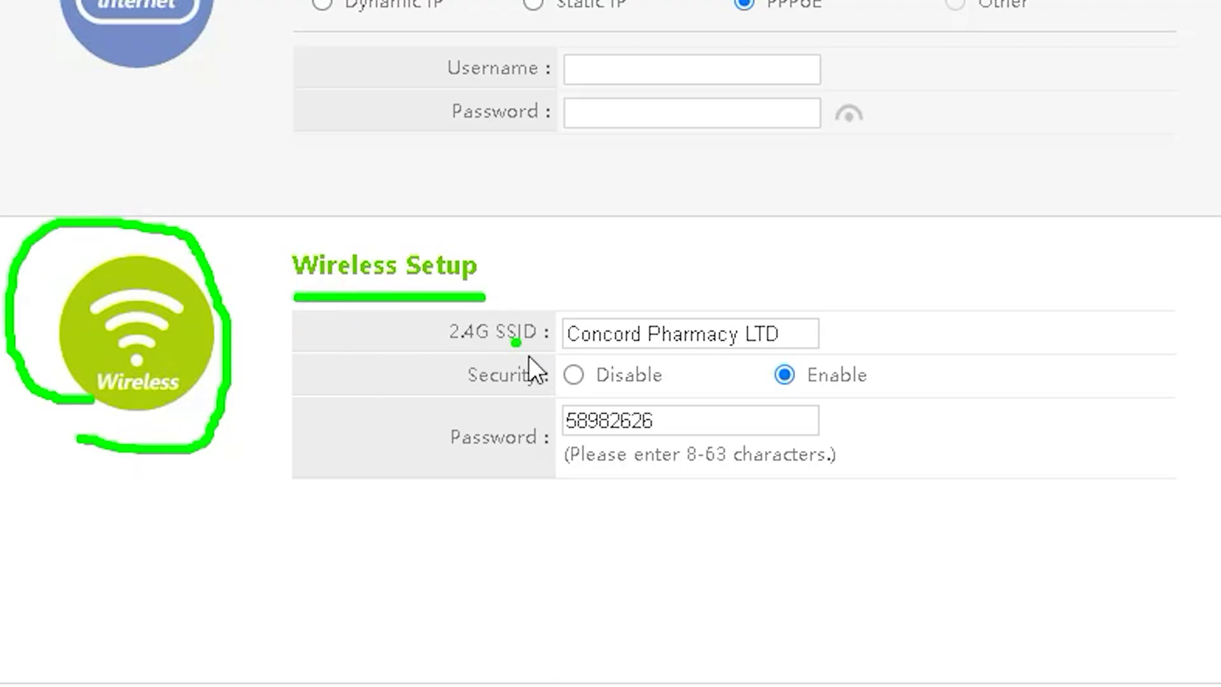
pyautogui.moveTo(454, 352); pyautogui.dragTo(548, 346)
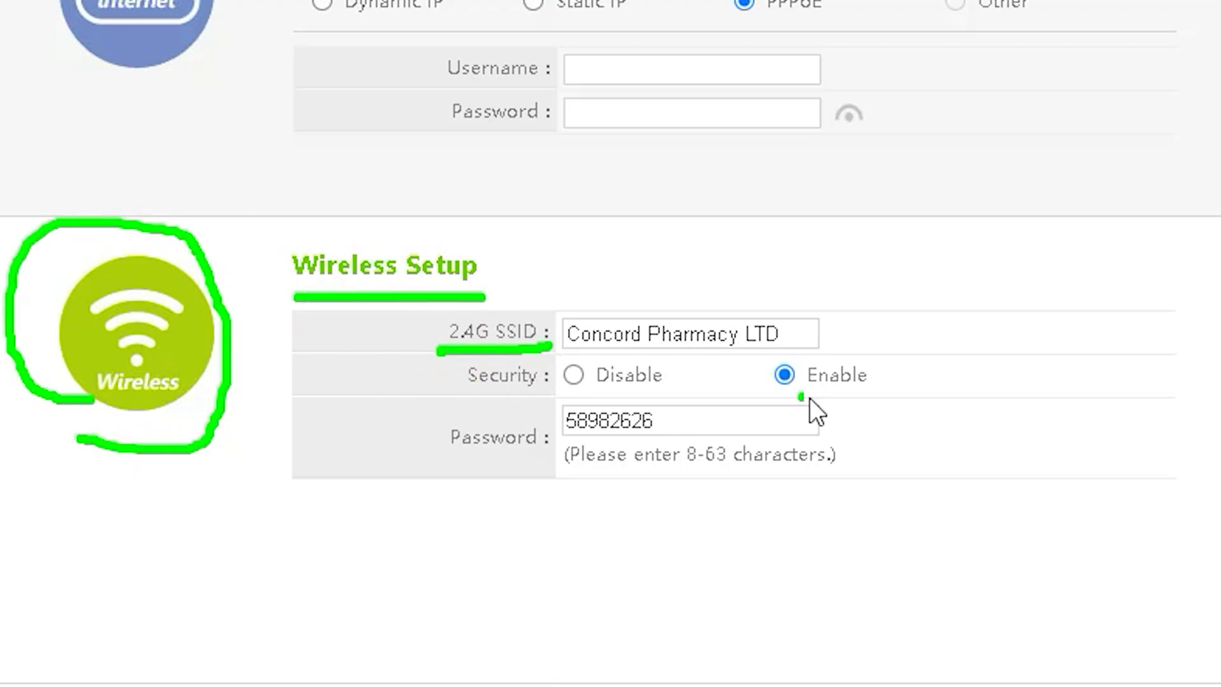
pyautogui.moveTo(819, 302); pyautogui.dragTo(562, 314)
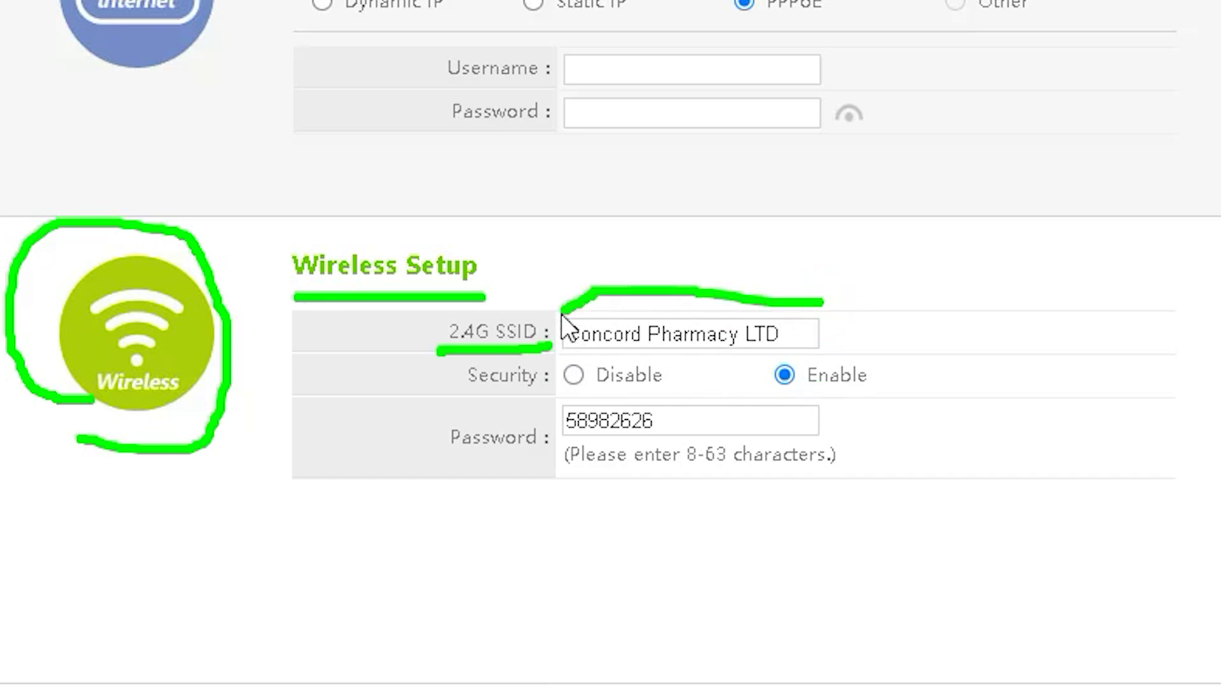
pyautogui.moveTo(704, 353); pyautogui.dragTo(813, 346)
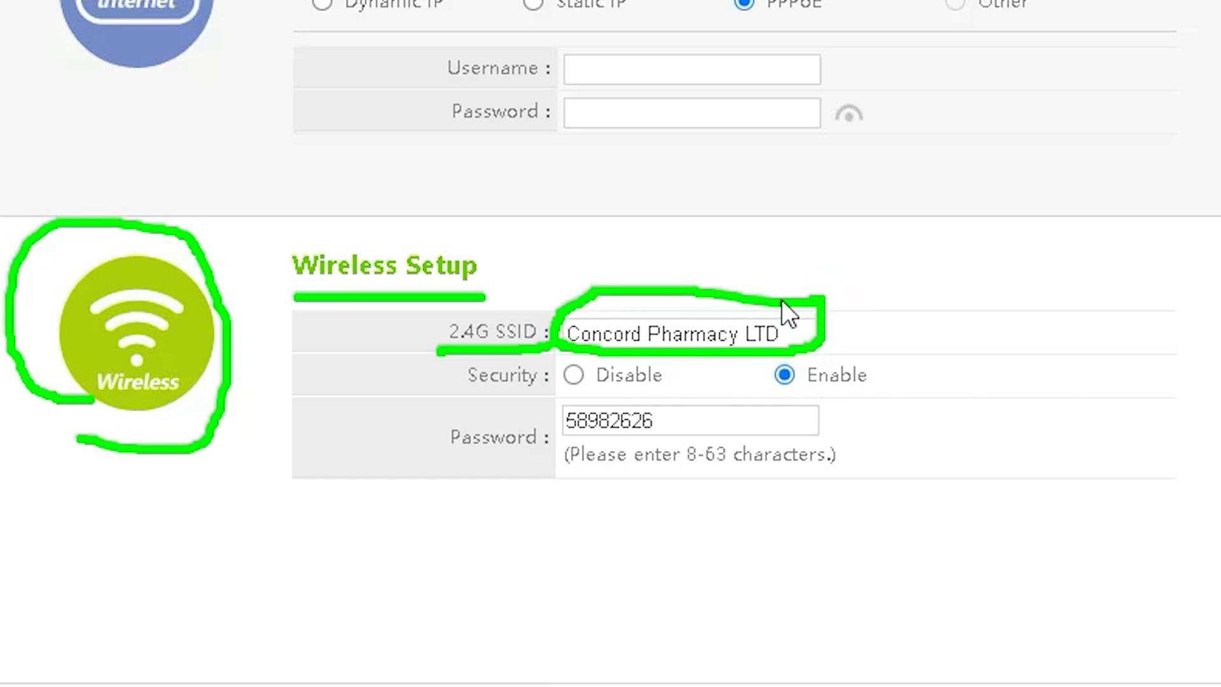
pyautogui.moveTo(456, 403); pyautogui.dragTo(568, 400)
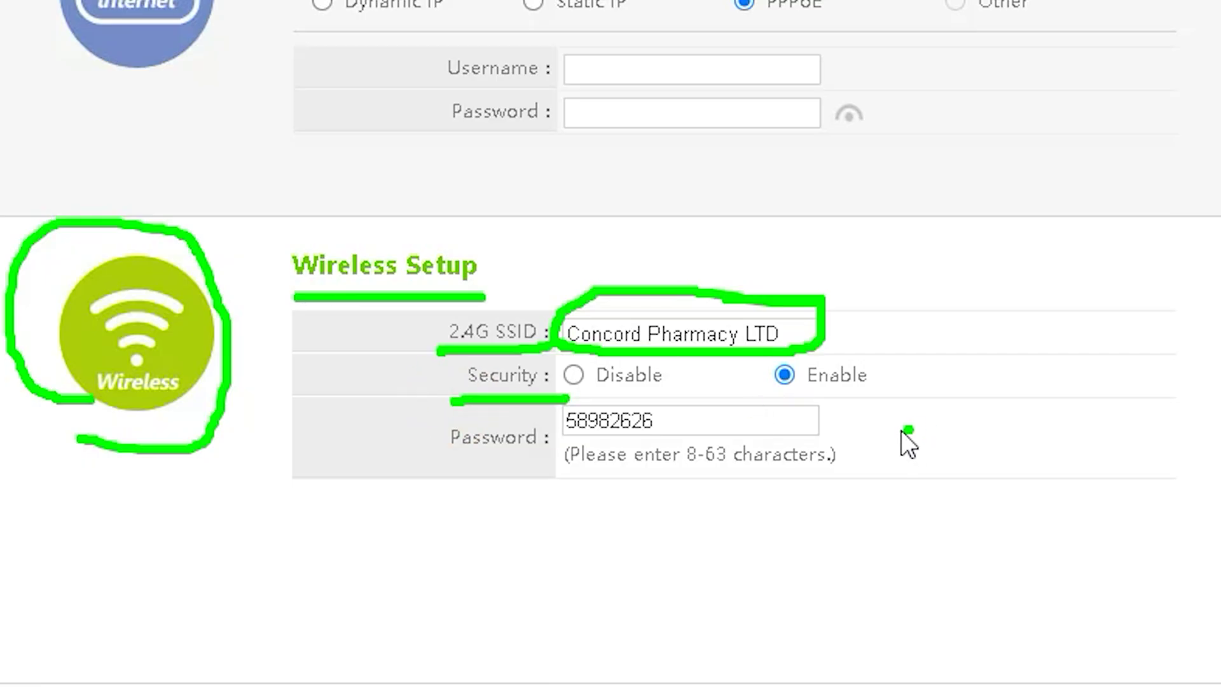
pyautogui.moveTo(756, 399)
pyautogui.mouseDown()
pyautogui.moveTo(845, 406)
pyautogui.moveTo(833, 352)
pyautogui.mouseUp()
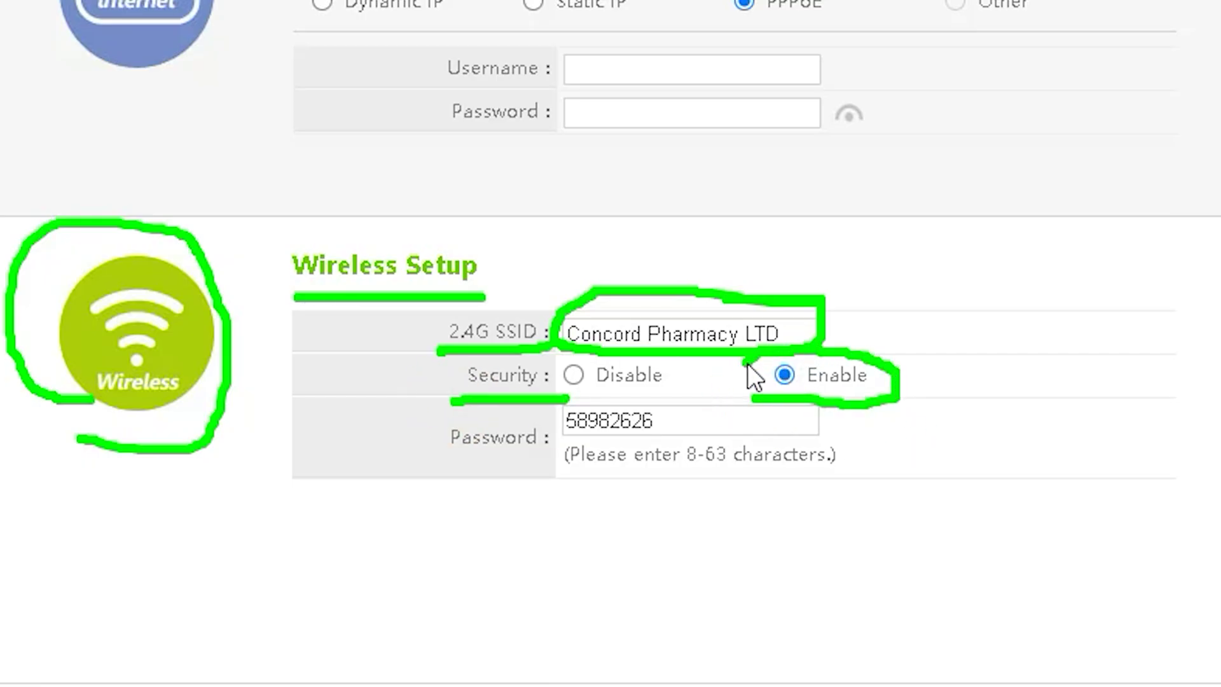
pyautogui.moveTo(439, 464); pyautogui.dragTo(545, 458)
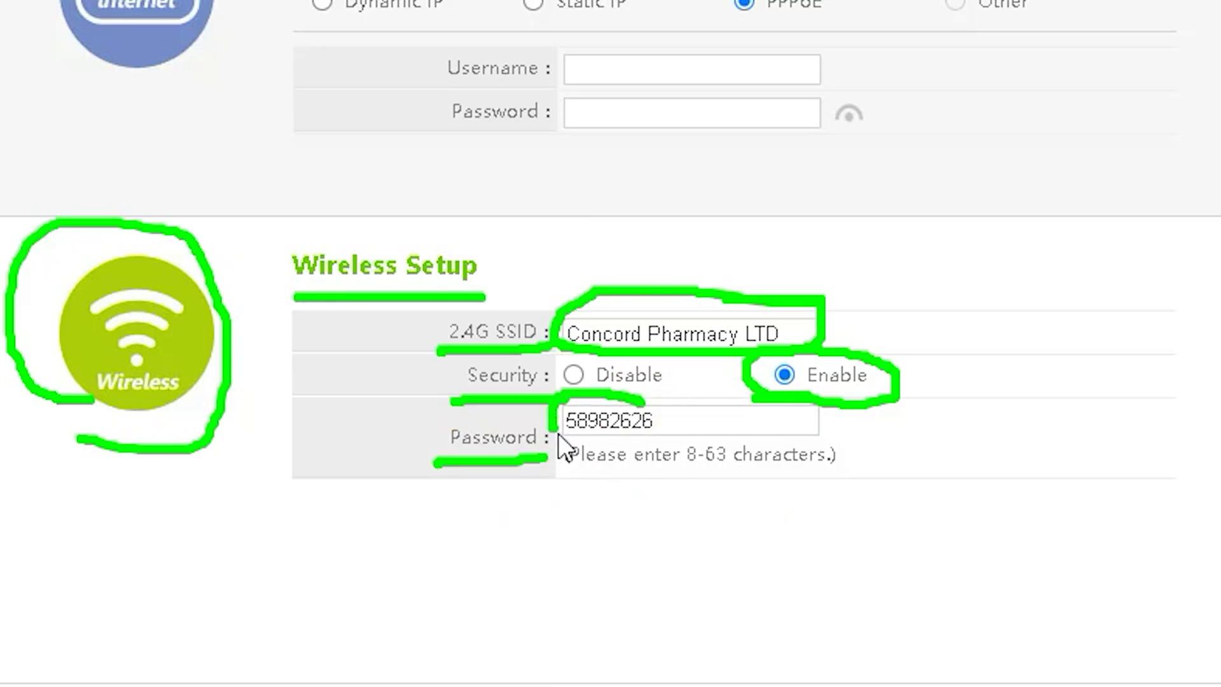
pyautogui.moveTo(558, 433); pyautogui.dragTo(655, 409)
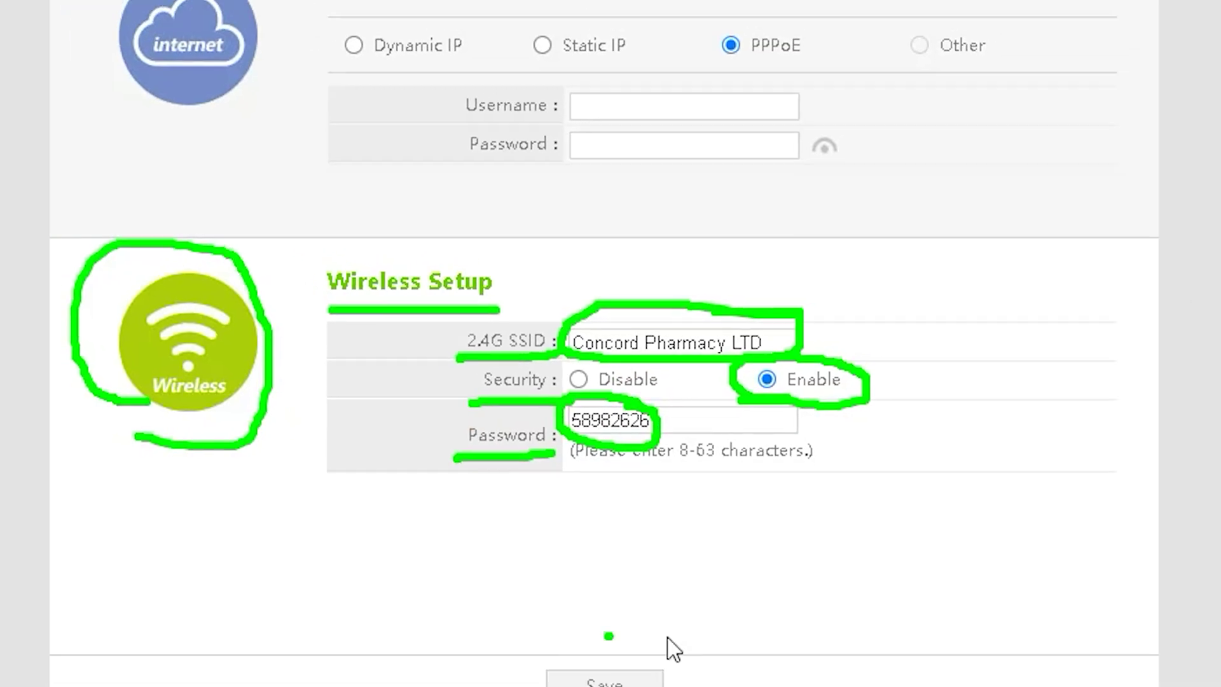
pyautogui.moveTo(673, 642)
pyautogui.mouseDown()
pyautogui.moveTo(489, 662)
pyautogui.moveTo(754, 676)
pyautogui.moveTo(603, 632)
pyautogui.mouseUp()
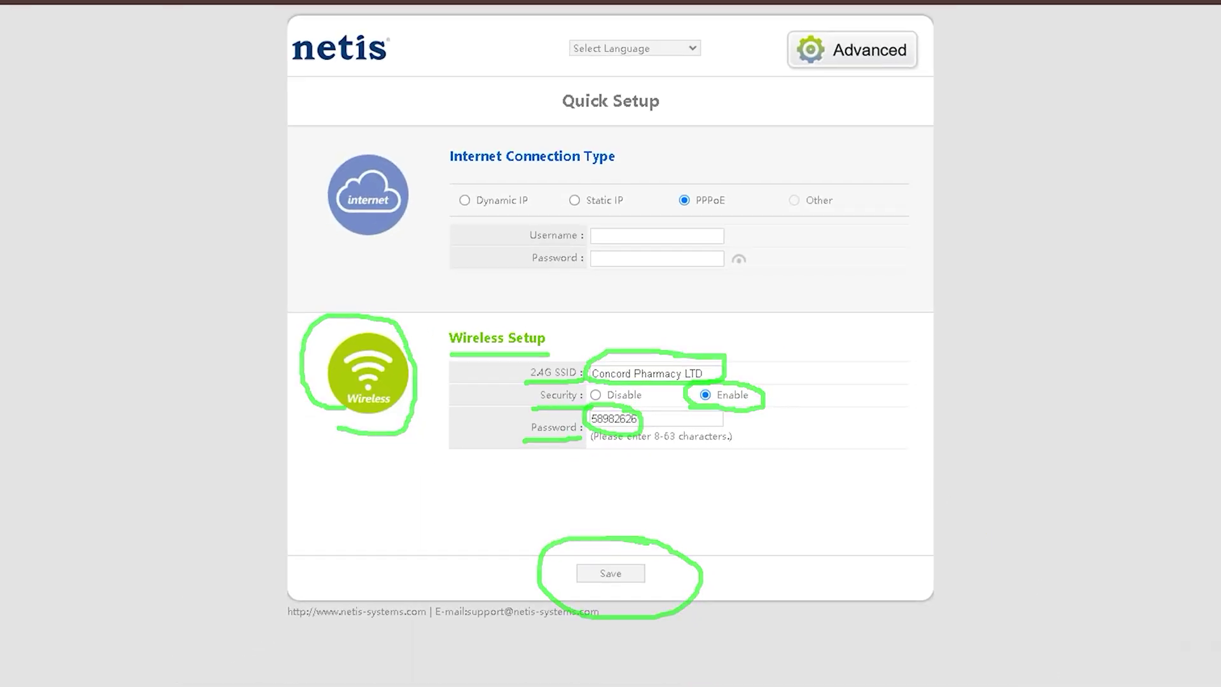
pyautogui.click(691, 48)
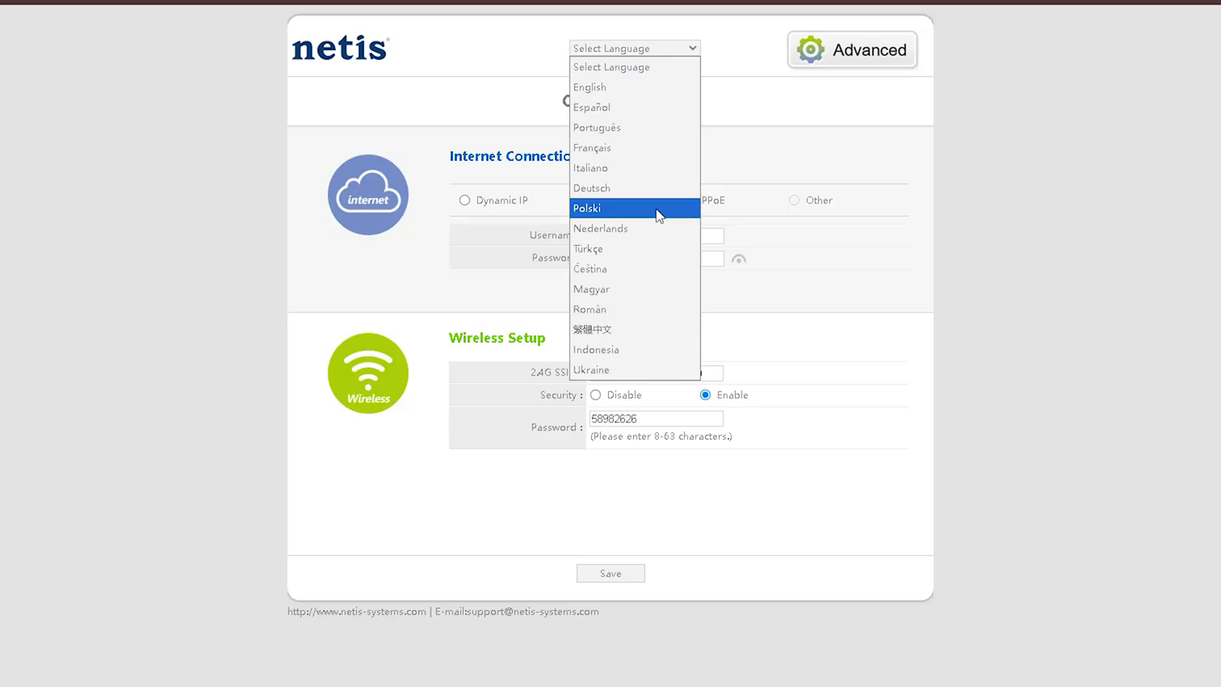
# - Switch the interface to Traditional Chinese, then Dutch, then back to English
pyautogui.click(643, 330)
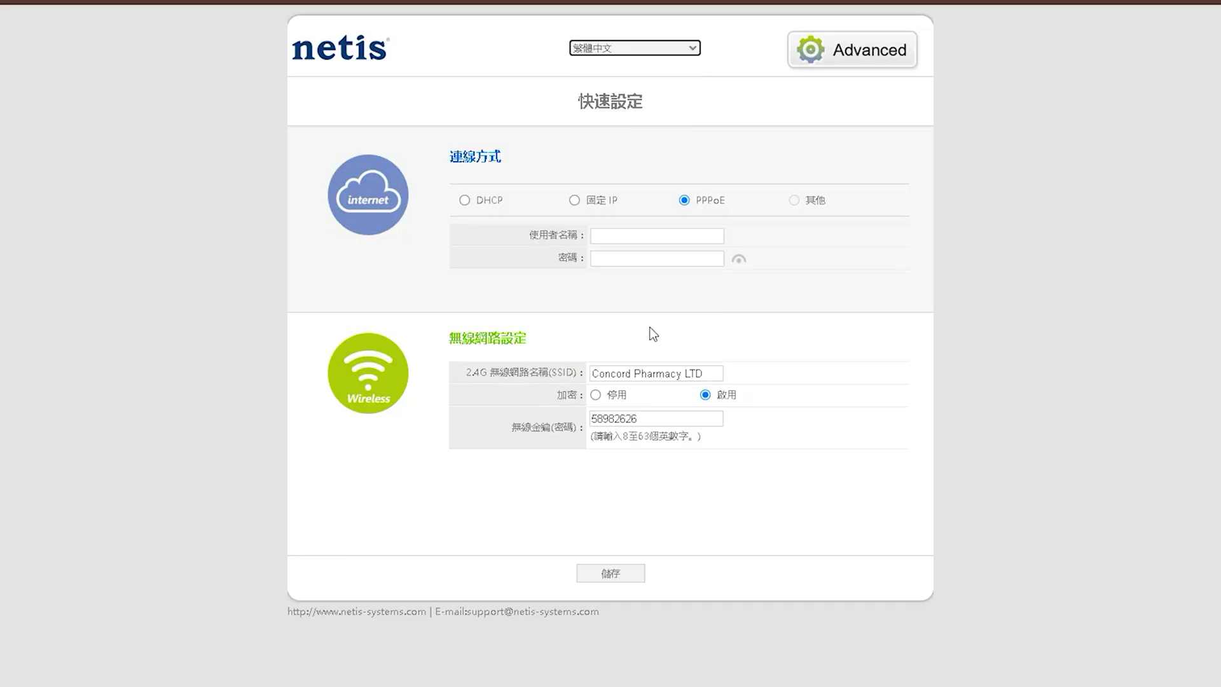
pyautogui.click(665, 50)
pyautogui.click(612, 228)
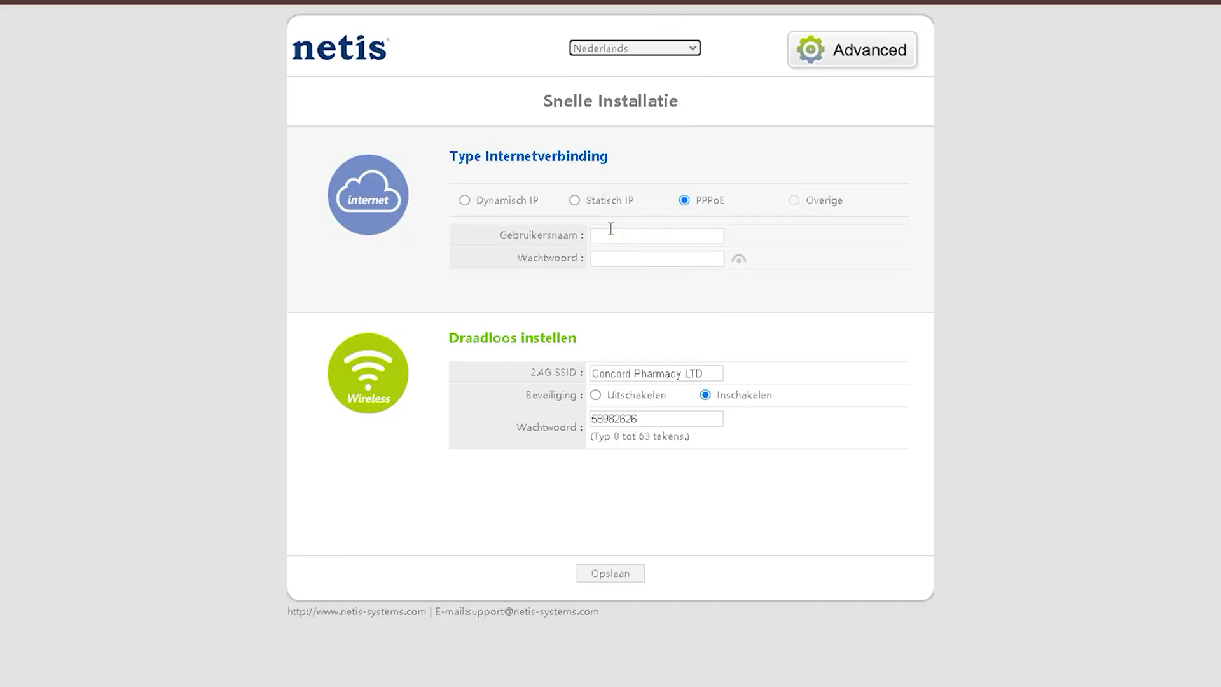
pyautogui.click(658, 49)
pyautogui.click(632, 87)
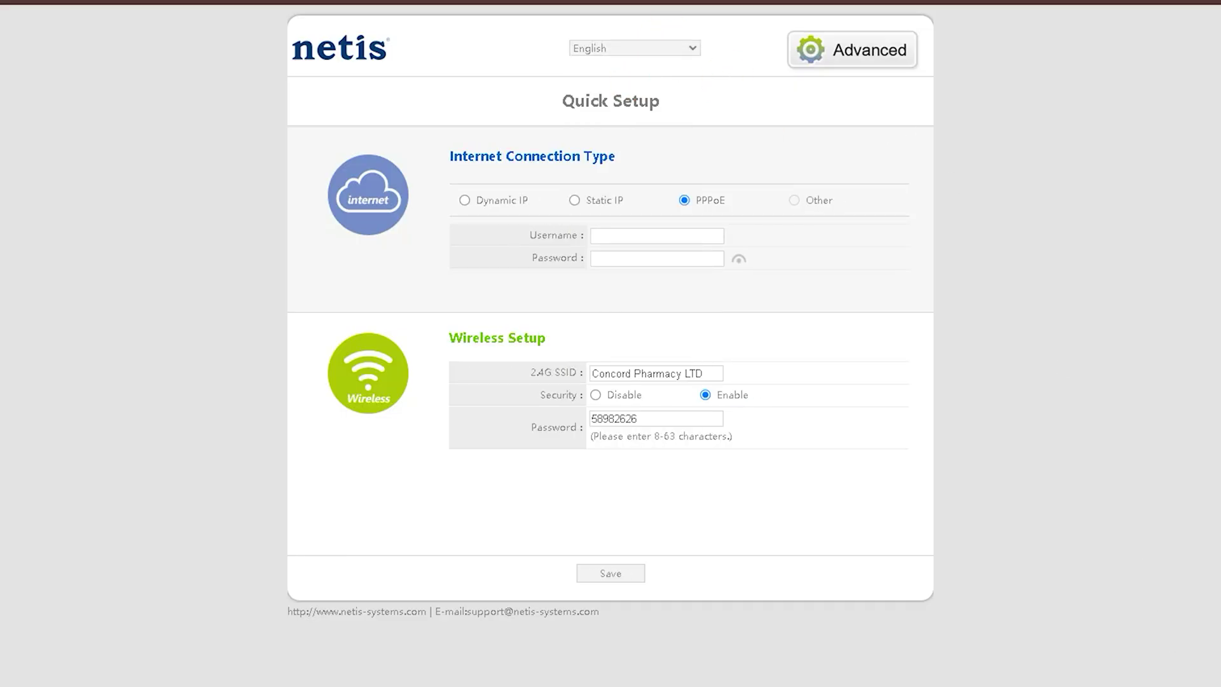
# - Circle the Advanced settings entry in green, then clear the annotation
pyautogui.moveTo(762, 77); pyautogui.dragTo(918, 85)
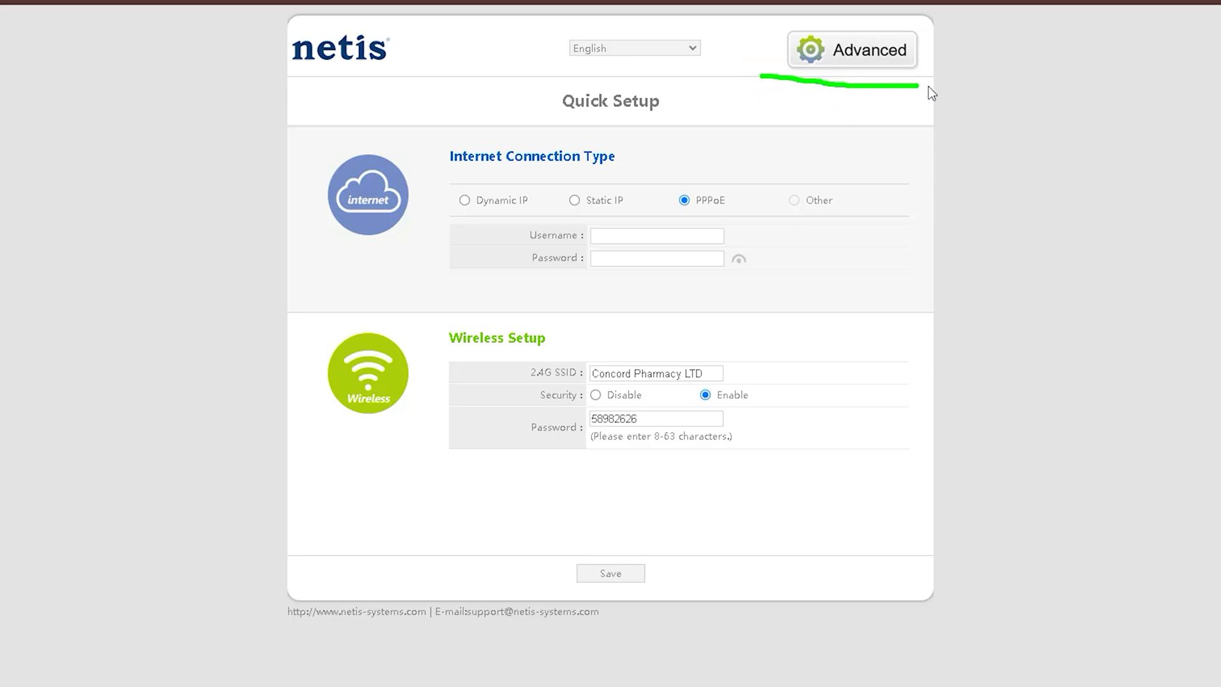
pyautogui.moveTo(931, 36)
pyautogui.mouseDown()
pyautogui.moveTo(875, 21)
pyautogui.moveTo(741, 41)
pyautogui.mouseUp()
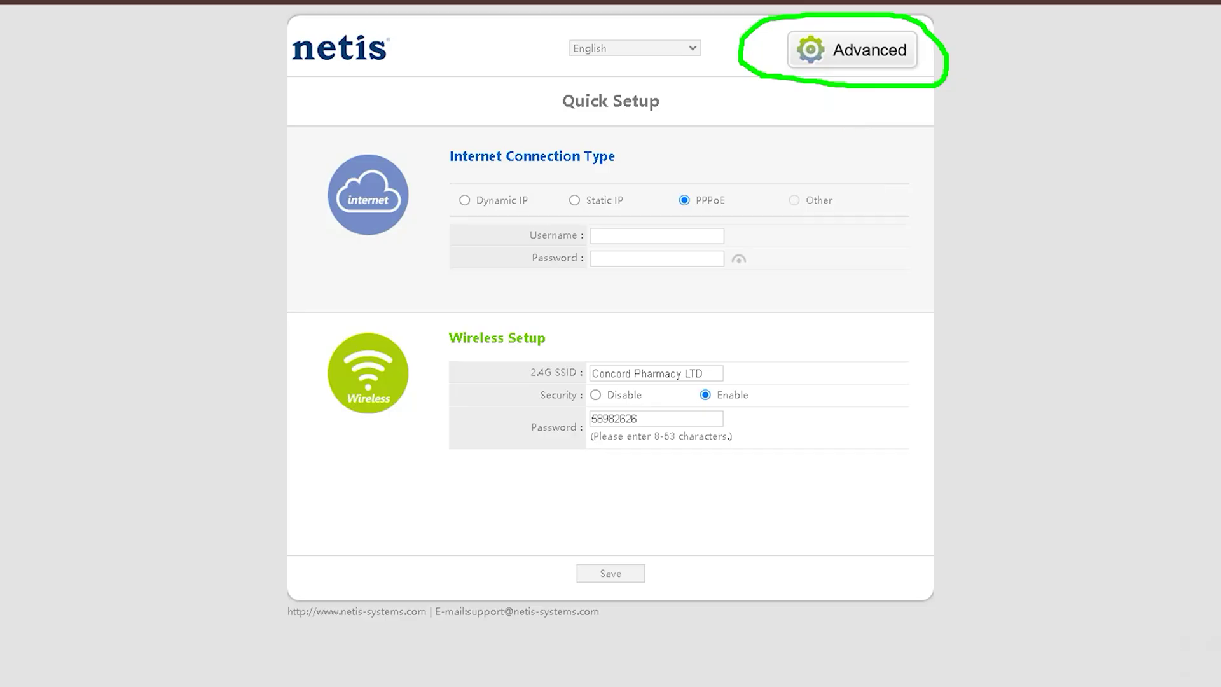
pyautogui.press('Escape')
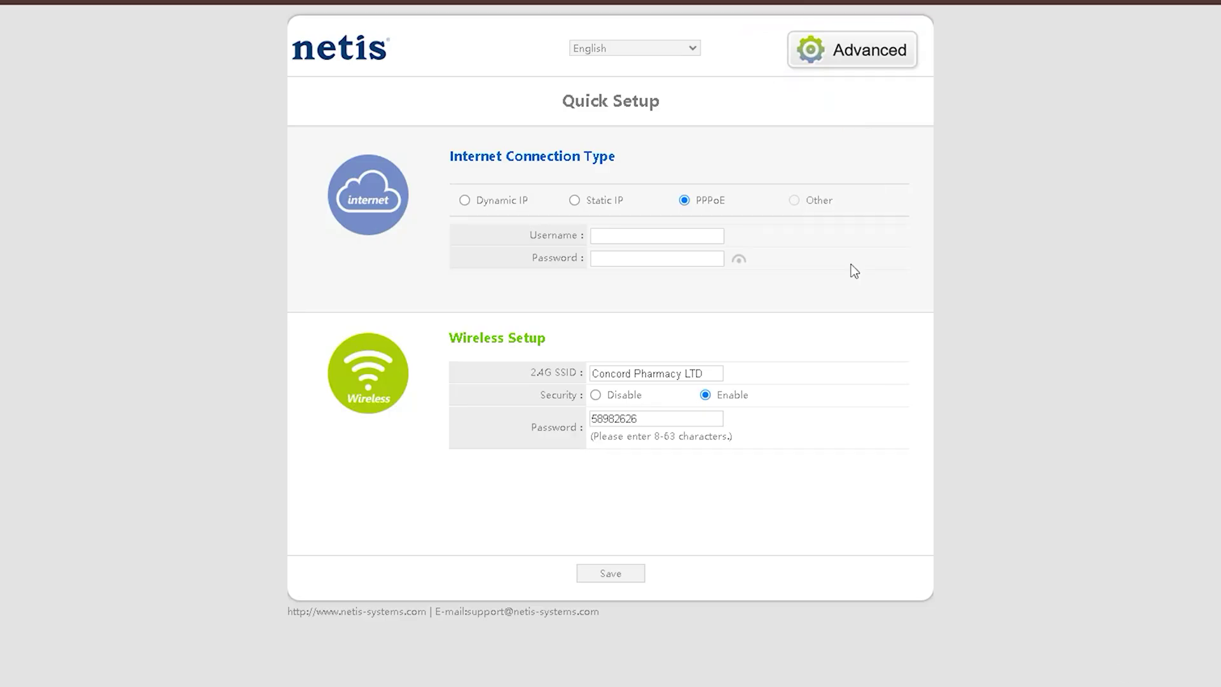
# - Open the advanced Status page and circle the Status section, WAN heading, Static IP type and MAC row
pyautogui.click(857, 60)
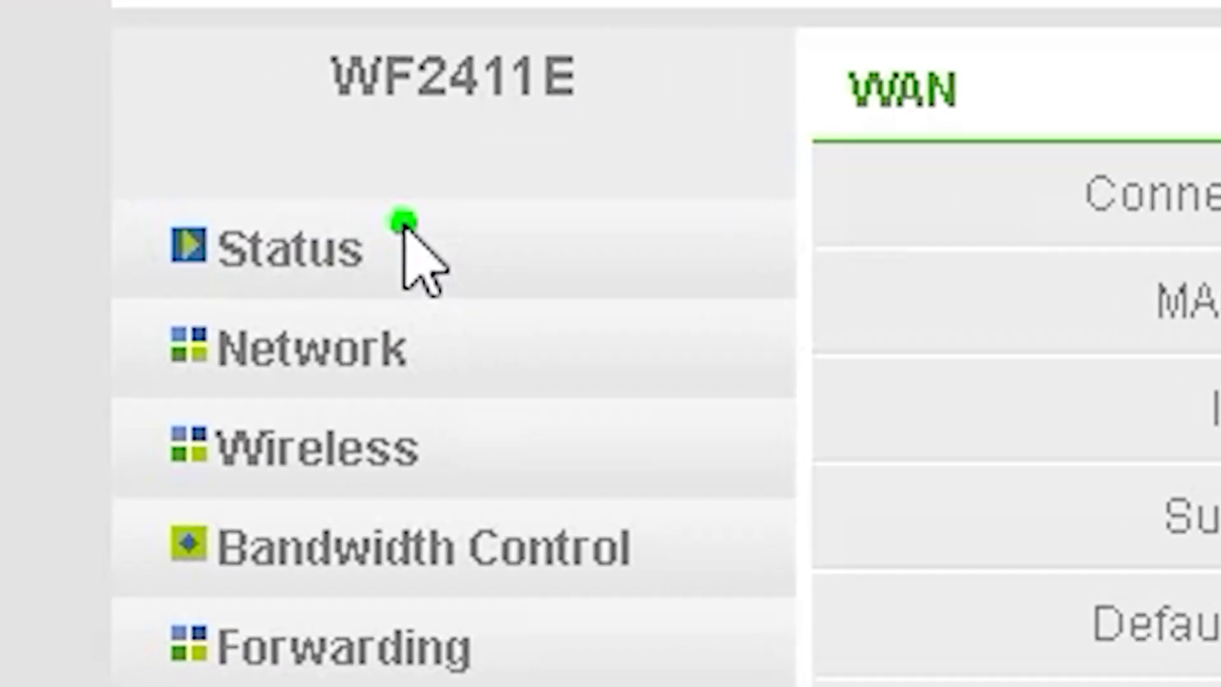
pyautogui.moveTo(261, 93); pyautogui.dragTo(235, 89)
pyautogui.moveTo(254, 210)
pyautogui.mouseDown()
pyautogui.moveTo(150, 240)
pyautogui.moveTo(142, 280)
pyautogui.moveTo(322, 341)
pyautogui.moveTo(427, 274)
pyautogui.moveTo(410, 240)
pyautogui.mouseUp()
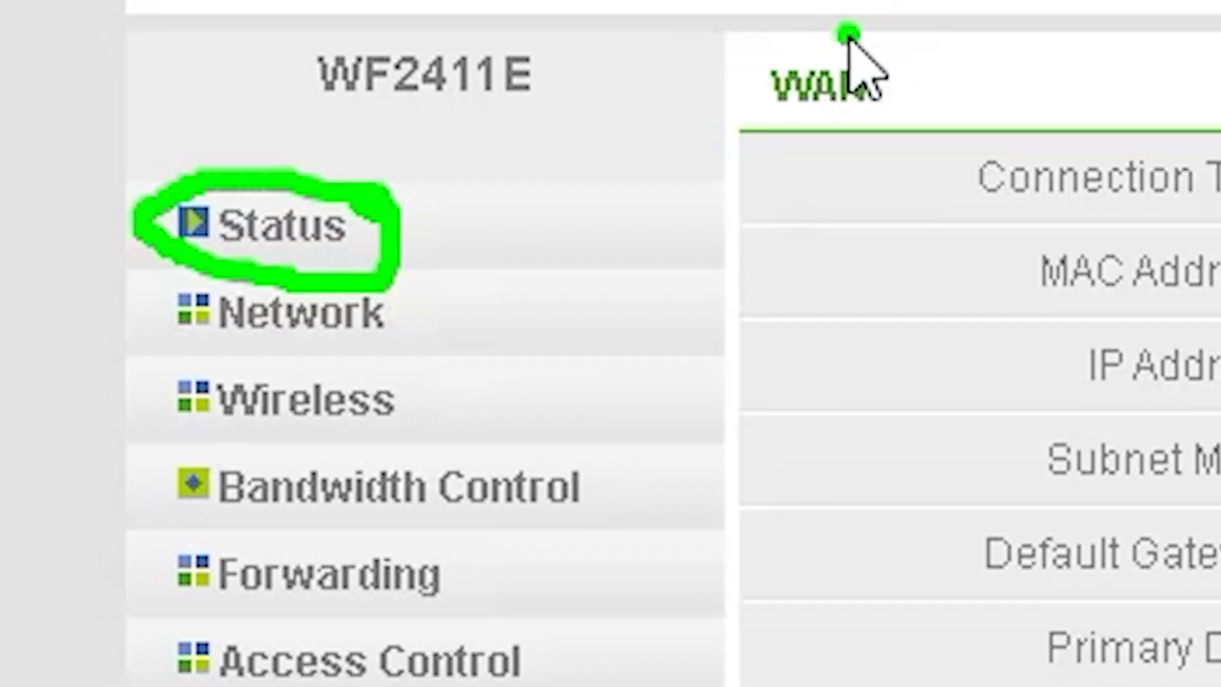
pyautogui.moveTo(967, 25)
pyautogui.mouseDown()
pyautogui.moveTo(880, 54)
pyautogui.moveTo(816, 102)
pyautogui.mouseUp()
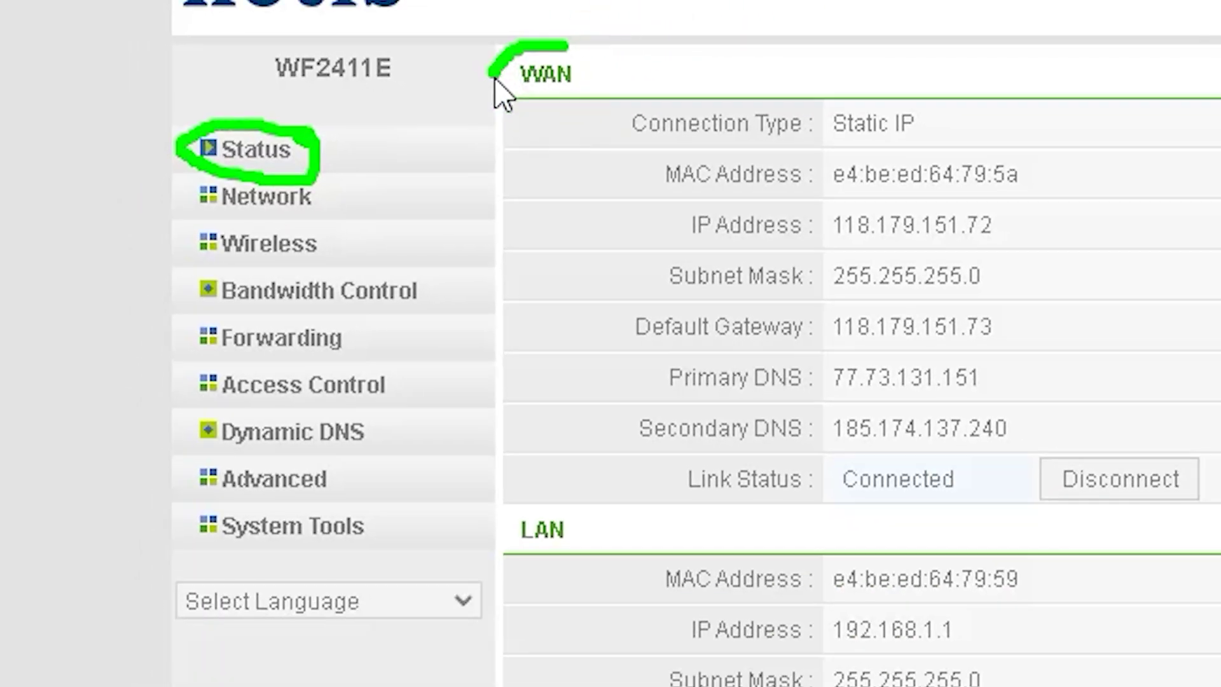
pyautogui.moveTo(595, 83); pyautogui.dragTo(591, 57)
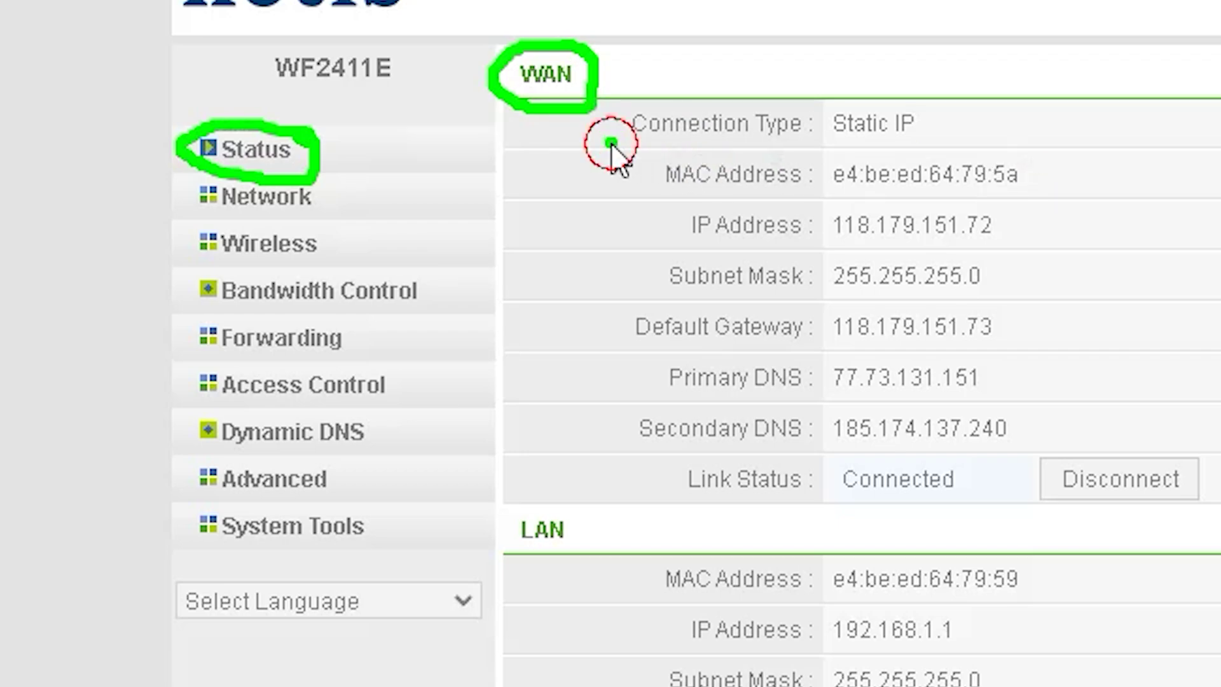
pyautogui.moveTo(610, 143)
pyautogui.mouseDown()
pyautogui.moveTo(911, 151)
pyautogui.moveTo(973, 131)
pyautogui.moveTo(903, 65)
pyautogui.moveTo(687, 66)
pyautogui.moveTo(609, 106)
pyautogui.moveTo(597, 134)
pyautogui.mouseUp()
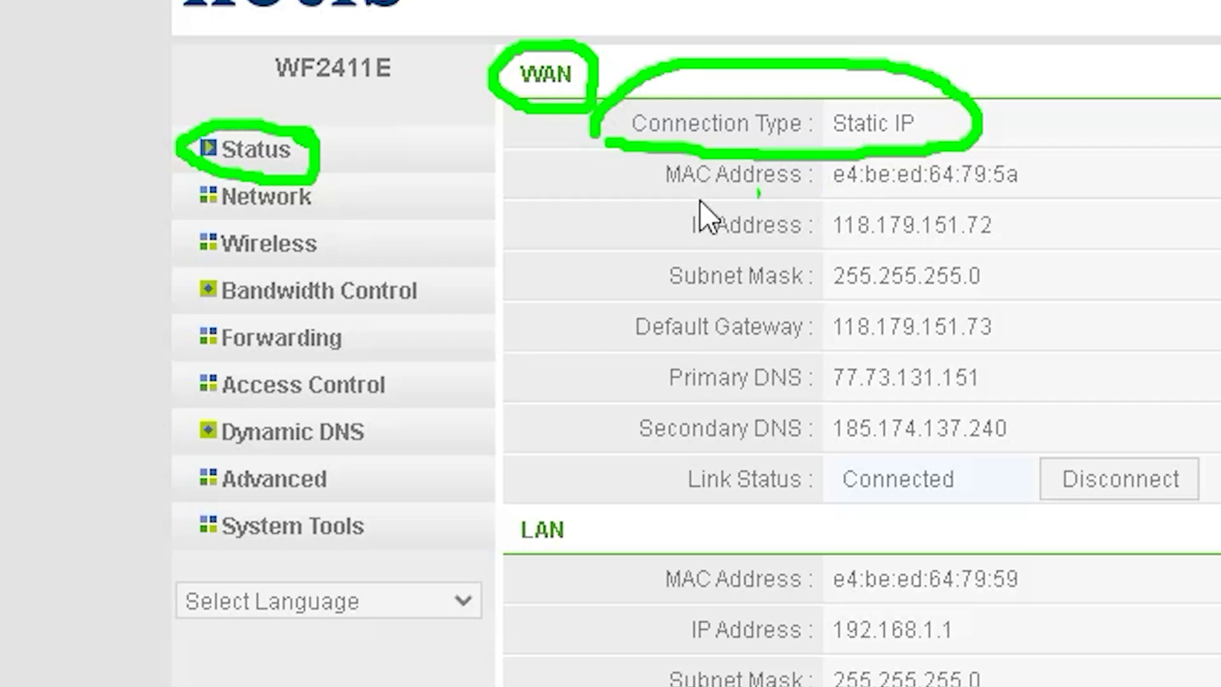
pyautogui.moveTo(663, 200)
pyautogui.mouseDown()
pyautogui.moveTo(880, 238)
pyautogui.moveTo(1057, 226)
pyautogui.moveTo(1065, 173)
pyautogui.moveTo(886, 141)
pyautogui.moveTo(721, 152)
pyautogui.mouseUp()
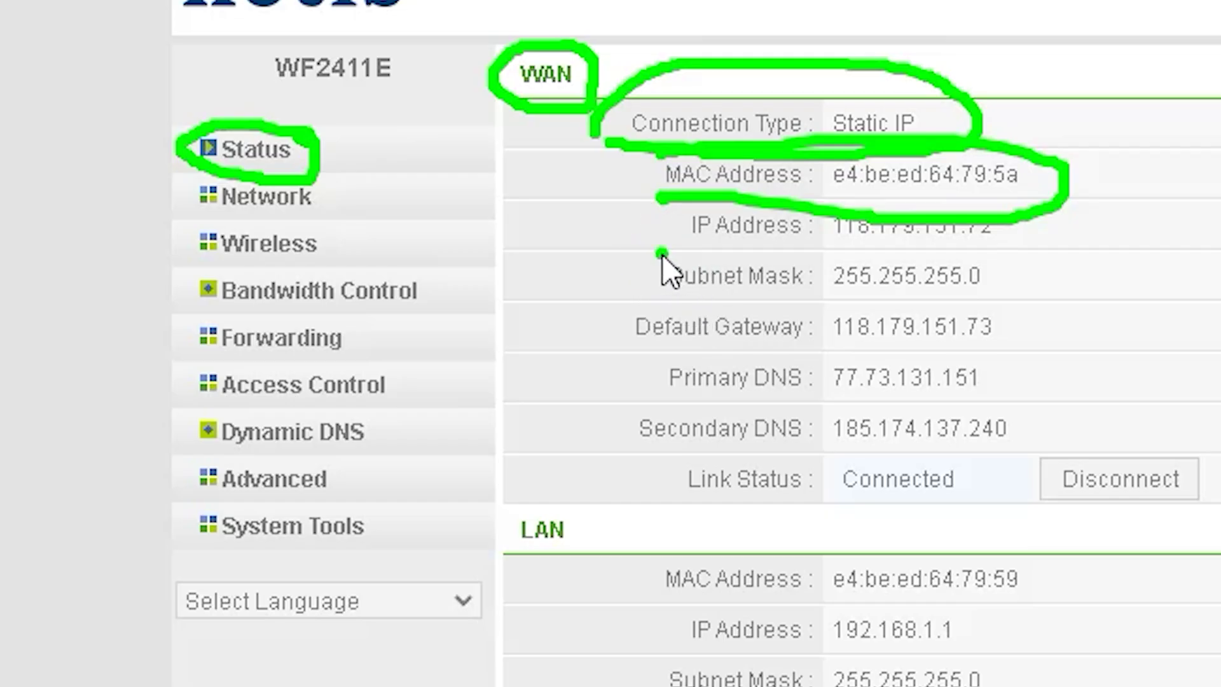
# - Underline the WAN IP, subnet, gateway and DNS labels, ring Link Status Connected, and circle the LAN heading
pyautogui.moveTo(662, 253); pyautogui.dragTo(819, 253)
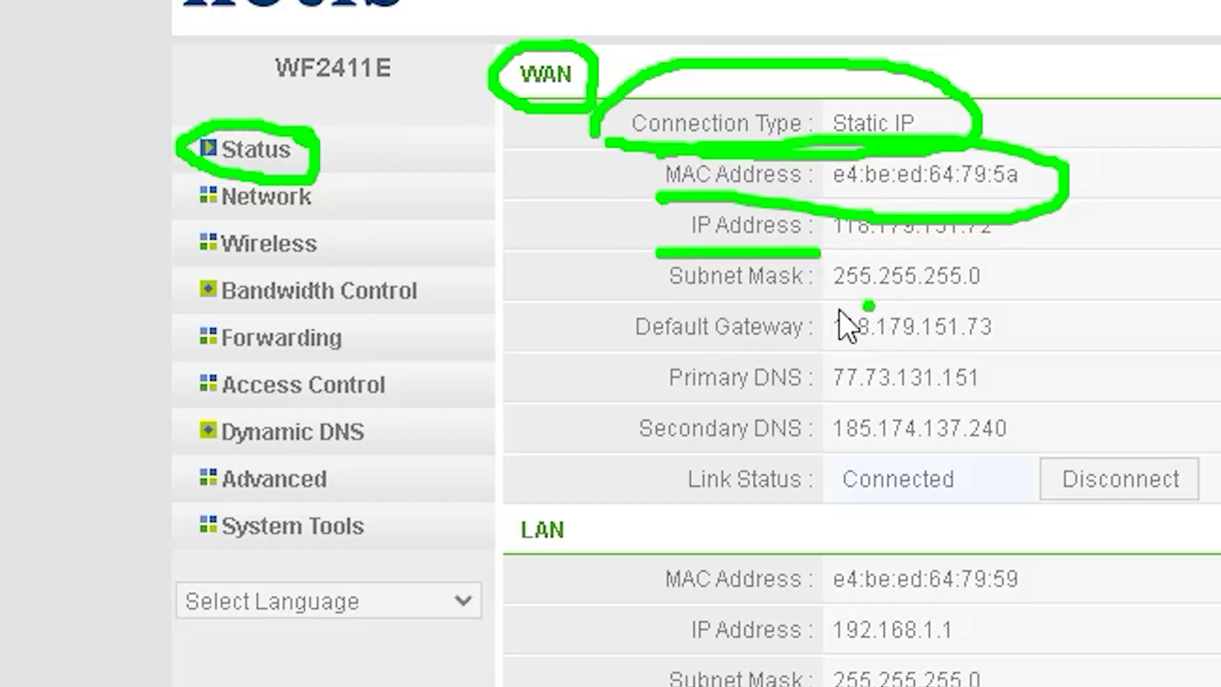
pyautogui.moveTo(671, 298); pyautogui.dragTo(818, 298)
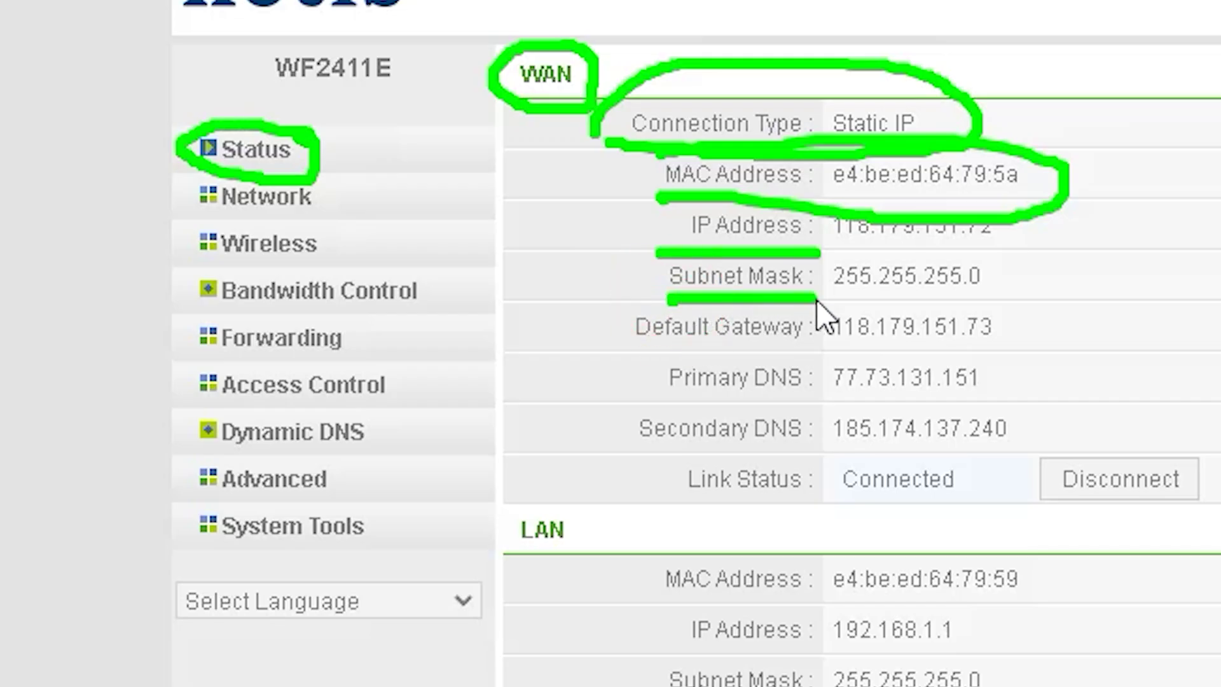
pyautogui.moveTo(653, 352); pyautogui.dragTo(815, 353)
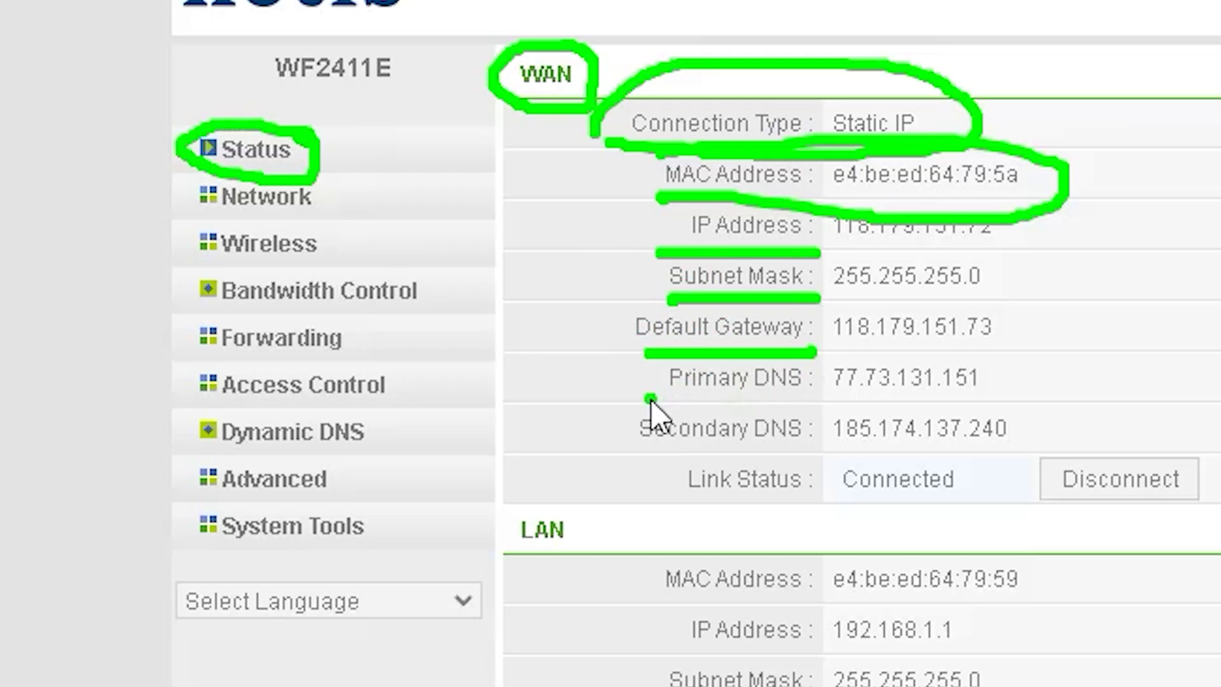
pyautogui.moveTo(658, 399); pyautogui.dragTo(791, 403)
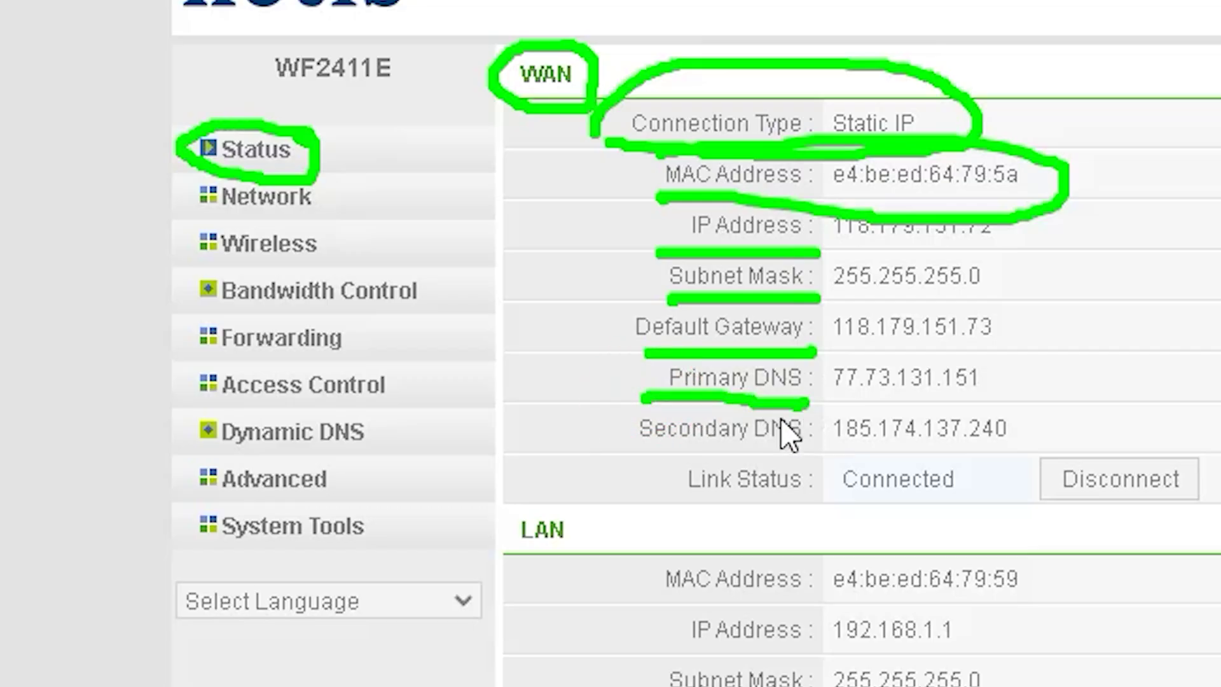
pyautogui.moveTo(641, 459); pyautogui.dragTo(791, 459)
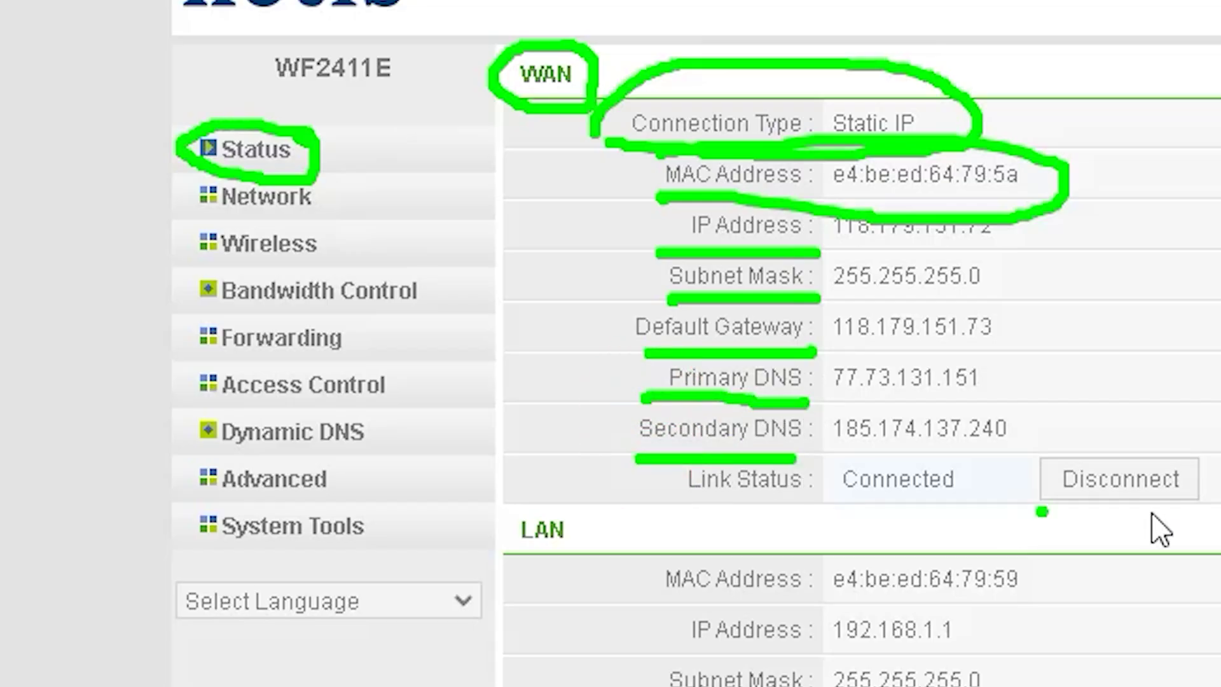
pyautogui.moveTo(1214, 456); pyautogui.dragTo(777, 444)
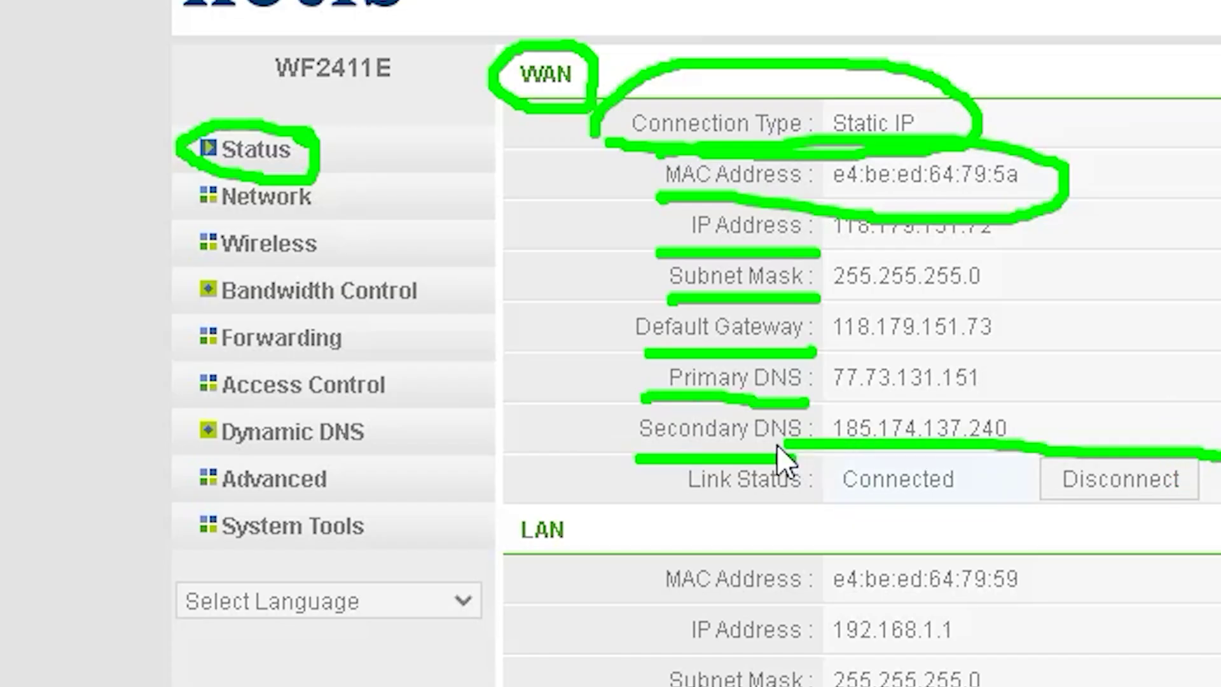
pyautogui.moveTo(659, 464)
pyautogui.mouseDown()
pyautogui.moveTo(694, 522)
pyautogui.moveTo(951, 545)
pyautogui.moveTo(1200, 524)
pyautogui.moveTo(1217, 474)
pyautogui.mouseUp()
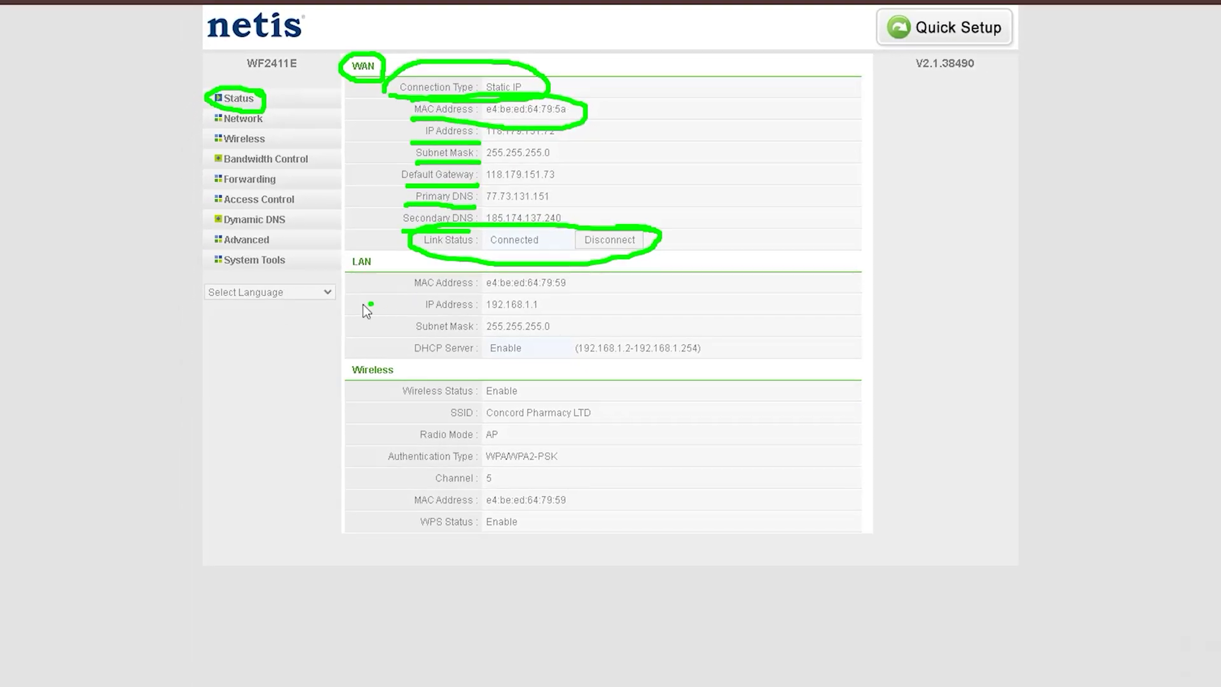
pyautogui.moveTo(385, 267)
pyautogui.mouseDown()
pyautogui.moveTo(380, 250)
pyautogui.moveTo(344, 244)
pyautogui.moveTo(318, 258)
pyautogui.moveTo(336, 287)
pyautogui.moveTo(373, 270)
pyautogui.moveTo(273, 211)
pyautogui.mouseUp()
# - Close the LAN heading circle and underline the LAN MAC Address, IP Address and Subnet Mask labels
pyautogui.click(264, 229)
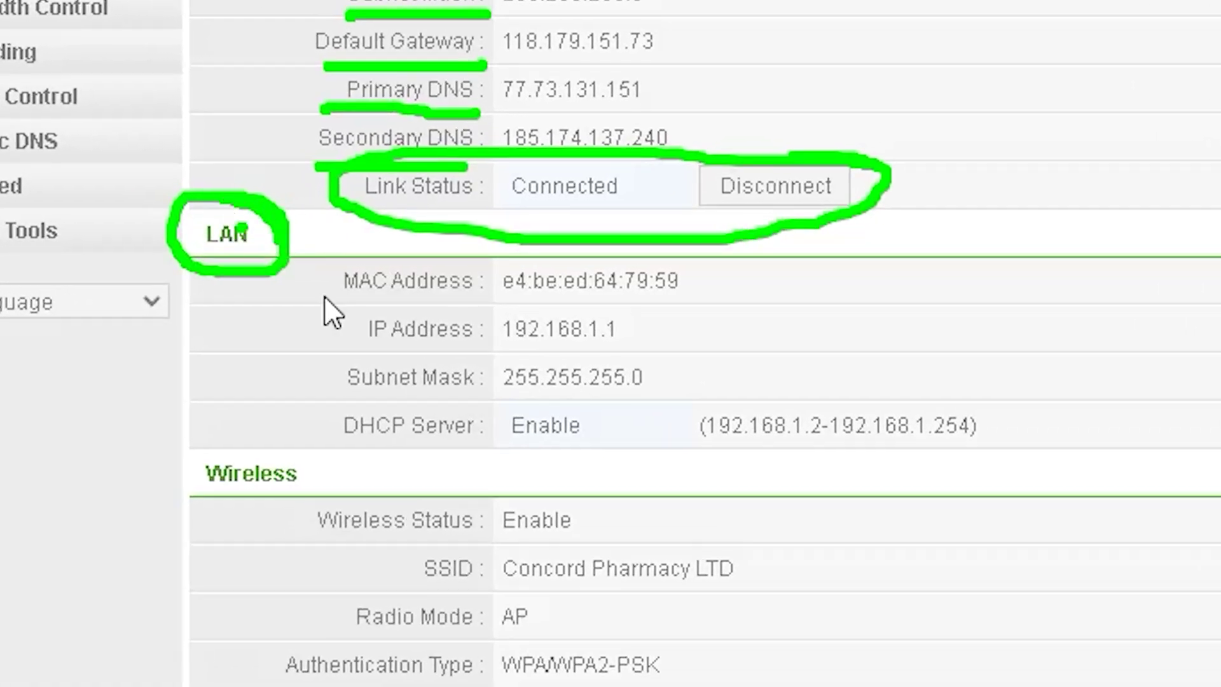
pyautogui.click(323, 301)
pyautogui.moveTo(323, 301); pyautogui.dragTo(399, 301)
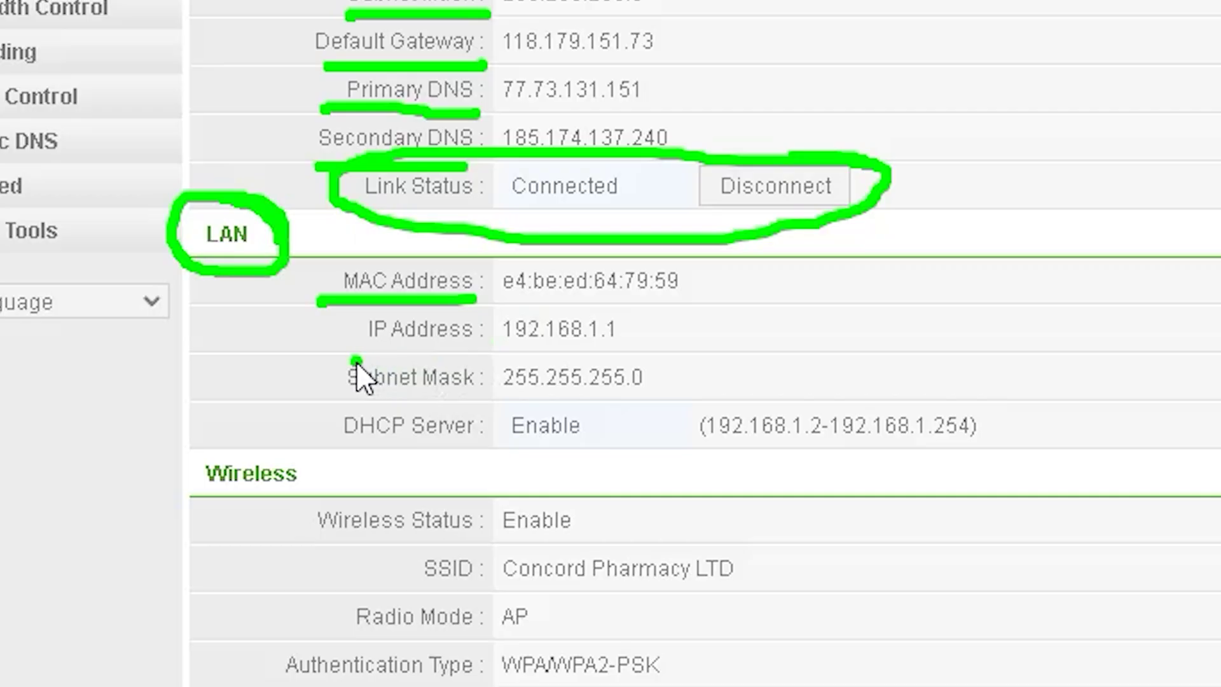
pyautogui.moveTo(356, 362); pyautogui.dragTo(461, 356)
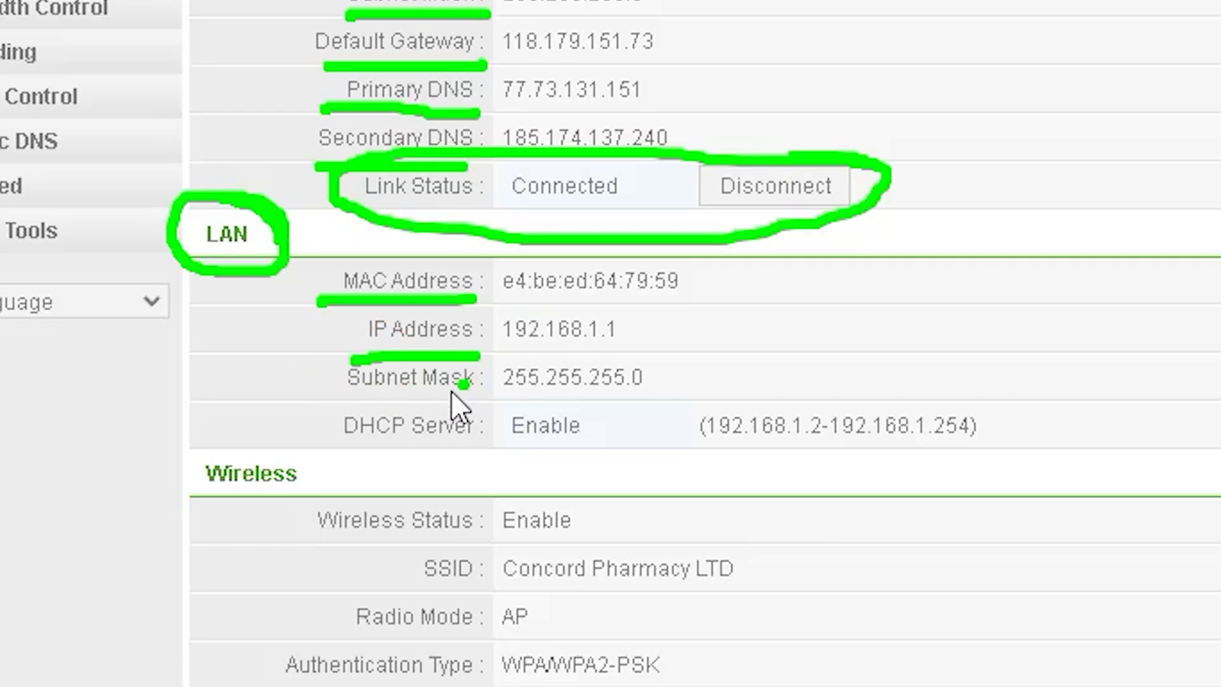
pyautogui.moveTo(344, 401); pyautogui.dragTo(461, 400)
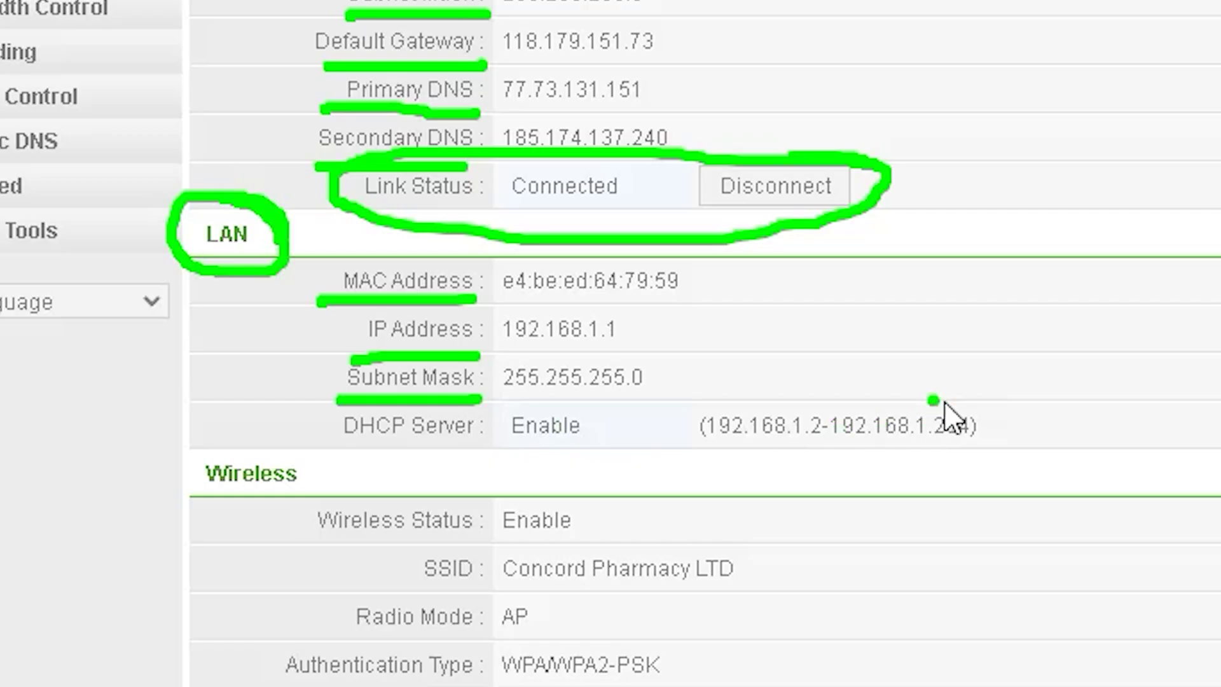
# - Ring the DHCP Server row showing 192.168.1.2–192.168.1.254
pyautogui.moveTo(969, 400); pyautogui.dragTo(424, 402)
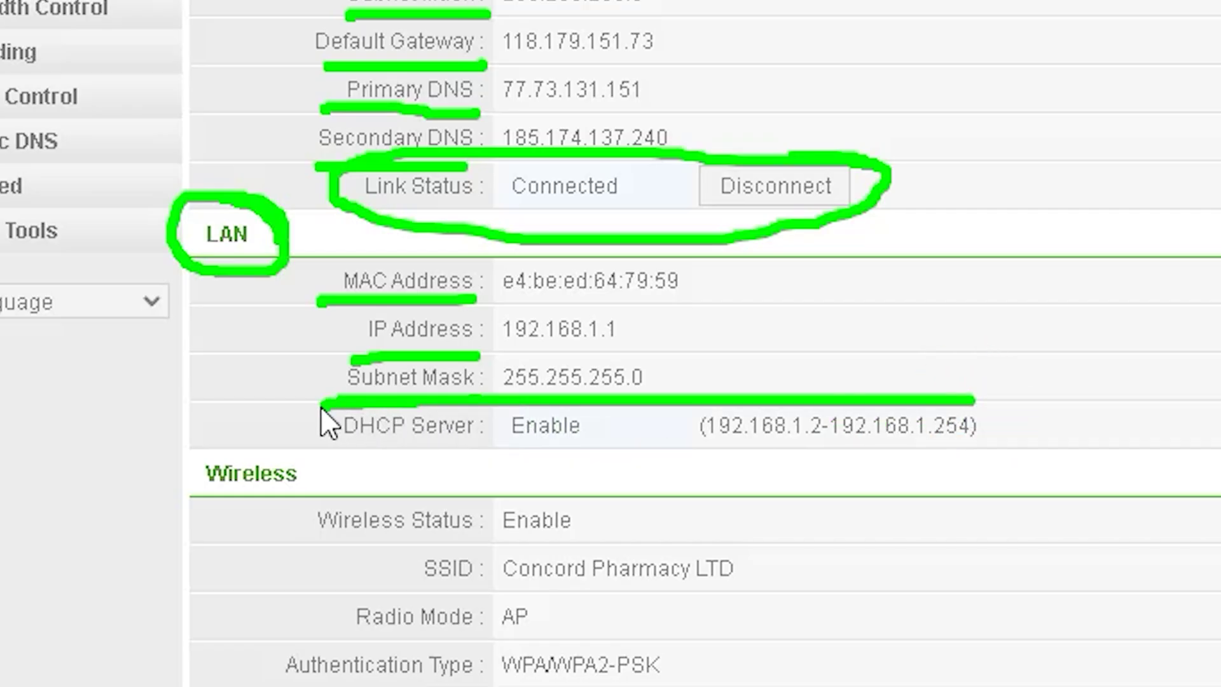
pyautogui.moveTo(320, 407)
pyautogui.mouseDown()
pyautogui.moveTo(307, 421)
pyautogui.moveTo(338, 449)
pyautogui.moveTo(414, 483)
pyautogui.moveTo(687, 482)
pyautogui.moveTo(1002, 445)
pyautogui.moveTo(1033, 417)
pyautogui.moveTo(958, 390)
pyautogui.mouseUp()
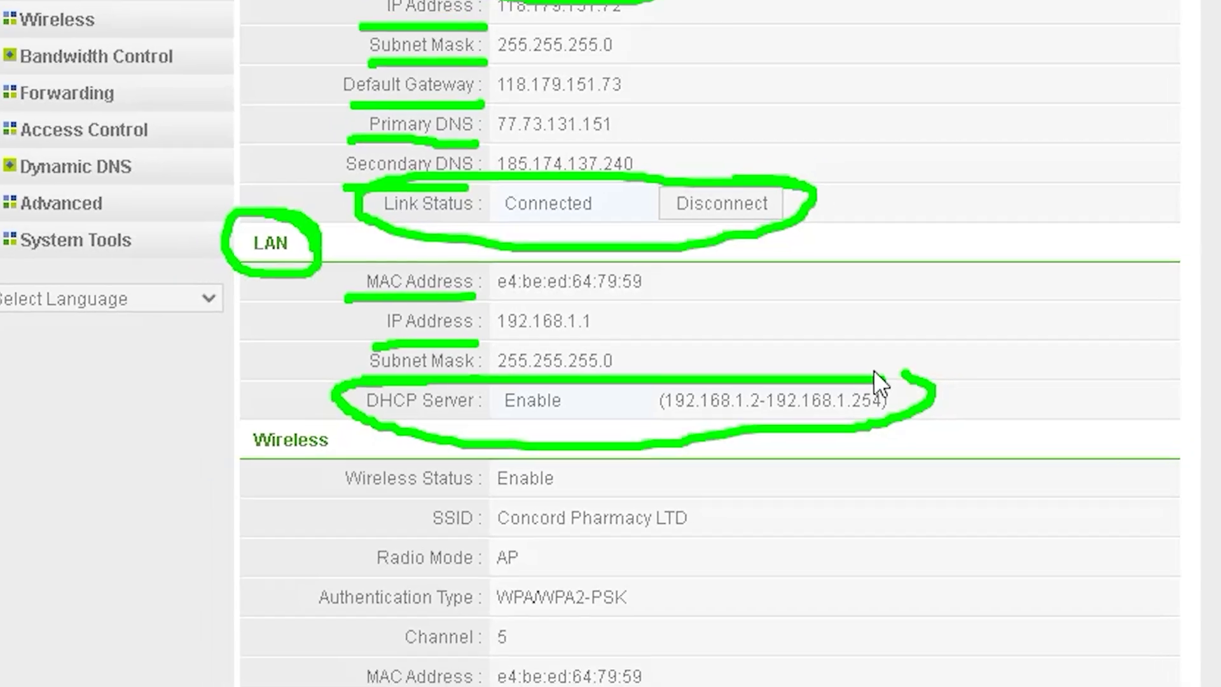
pyautogui.moveTo(874, 369); pyautogui.dragTo(909, 380)
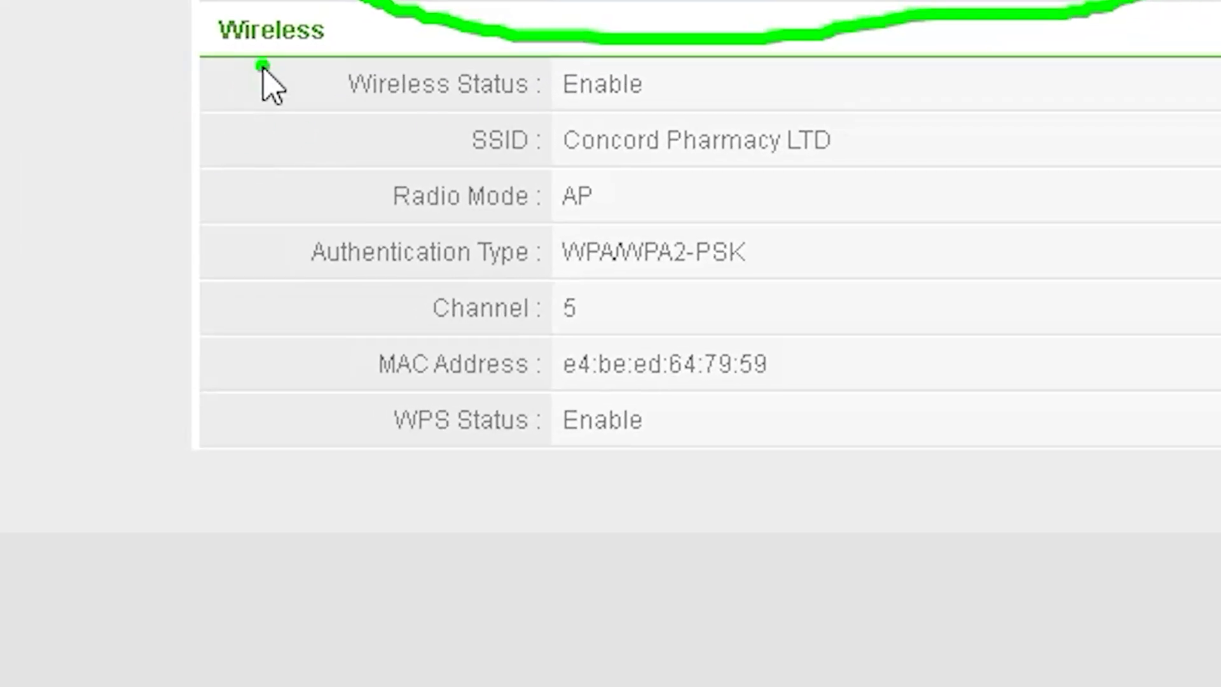
# - Circle the Wireless heading and its Enable value, and underline the Wireless Status label and SSID row
pyautogui.moveTo(185, 62)
pyautogui.mouseDown()
pyautogui.moveTo(372, 54)
pyautogui.moveTo(337, 8)
pyautogui.moveTo(199, 22)
pyautogui.moveTo(187, 63)
pyautogui.mouseUp()
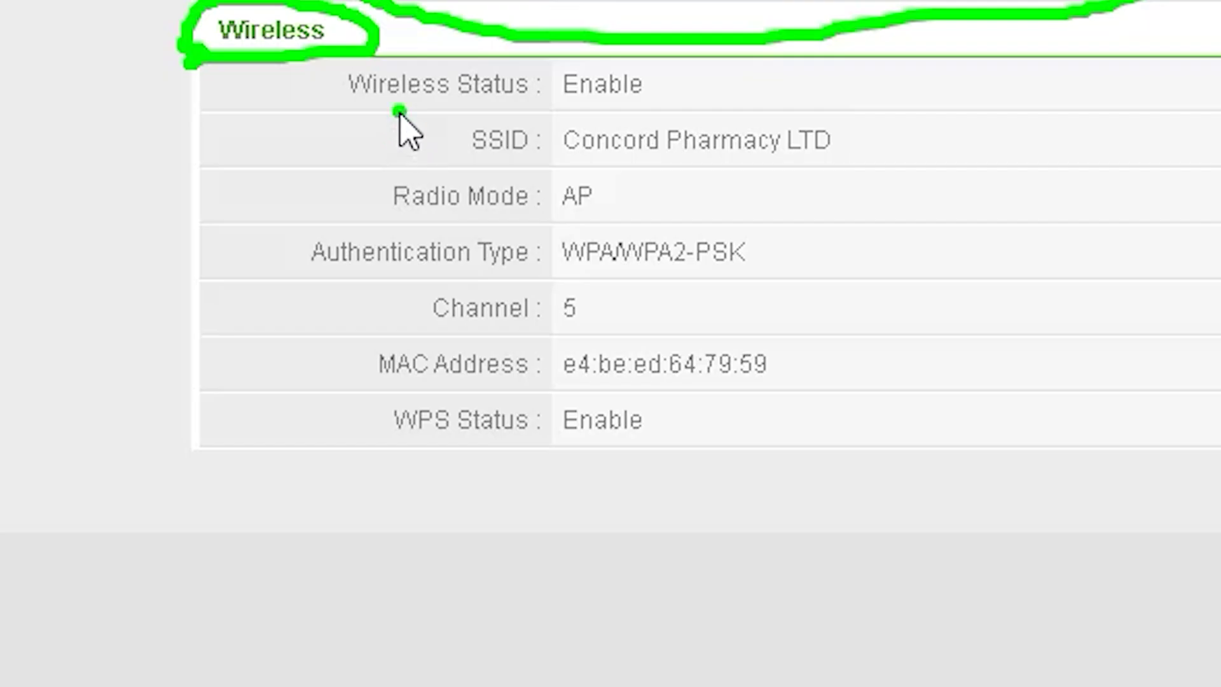
pyautogui.moveTo(335, 114); pyautogui.dragTo(563, 114)
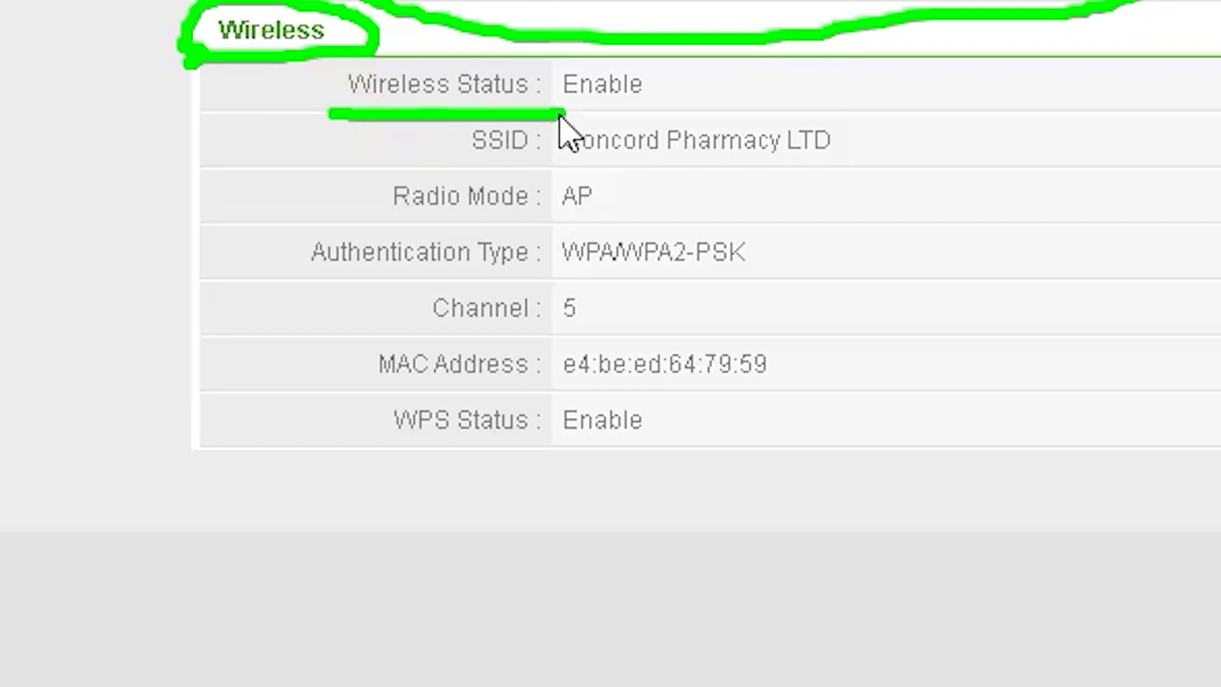
pyautogui.click(671, 76)
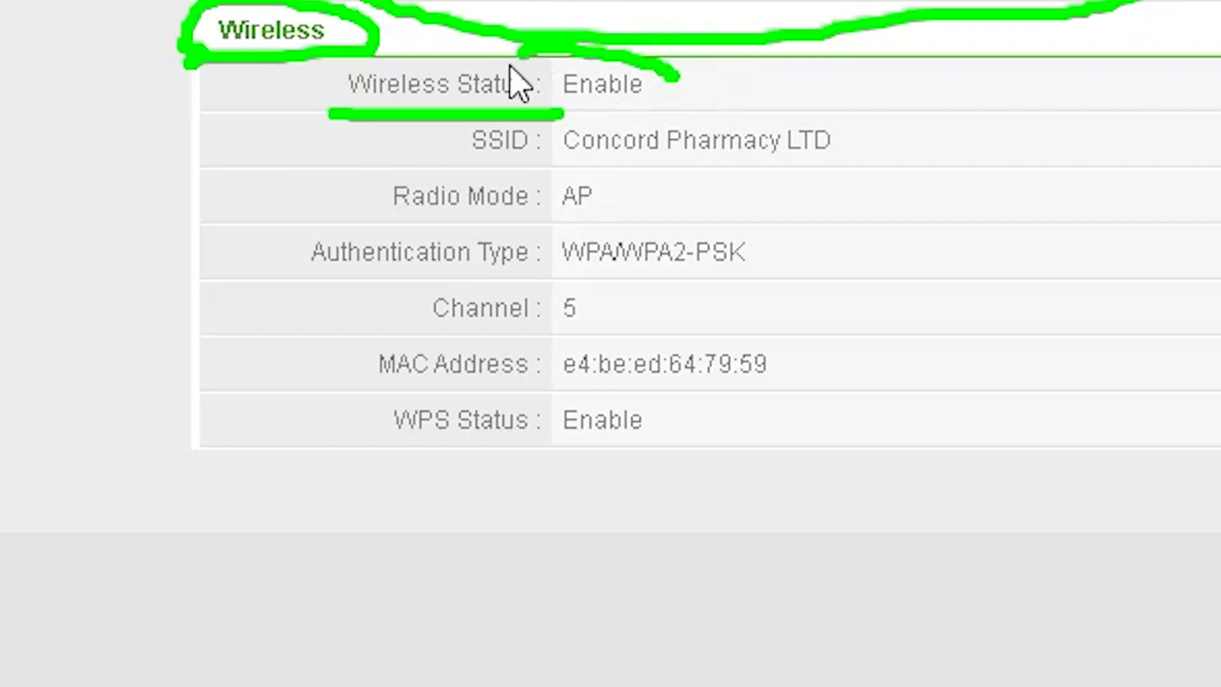
pyautogui.moveTo(511, 65)
pyautogui.mouseDown()
pyautogui.moveTo(605, 114)
pyautogui.moveTo(661, 95)
pyautogui.moveTo(661, 46)
pyautogui.moveTo(554, 58)
pyautogui.mouseUp()
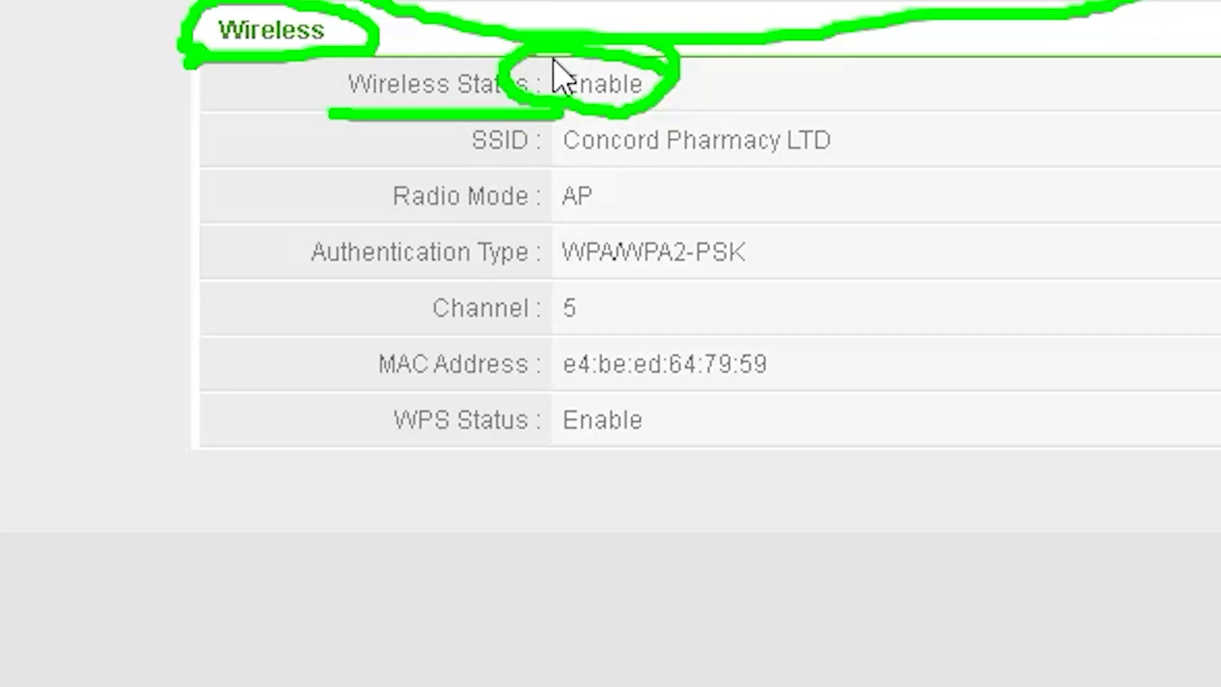
pyautogui.click(450, 165)
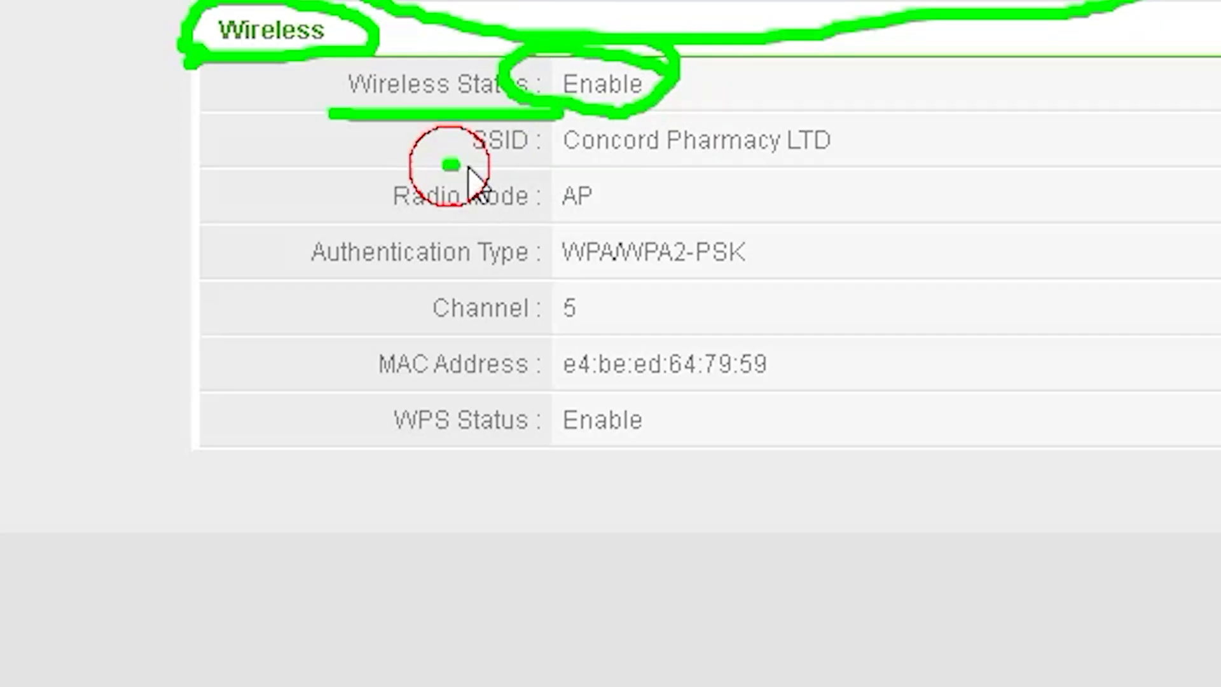
pyautogui.moveTo(468, 167); pyautogui.dragTo(891, 169)
# - Underline the Radio Mode, Authentication Type and Channel rows
pyautogui.click(617, 242)
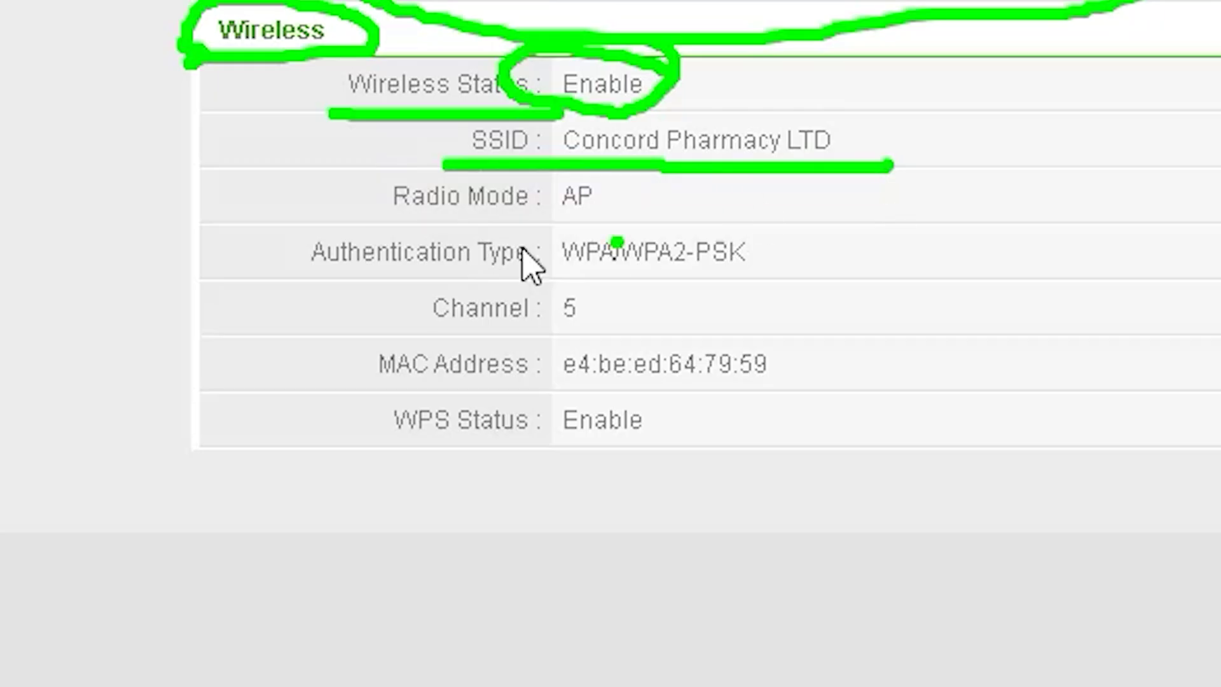
pyautogui.moveTo(372, 229); pyautogui.dragTo(651, 214)
pyautogui.click(326, 274)
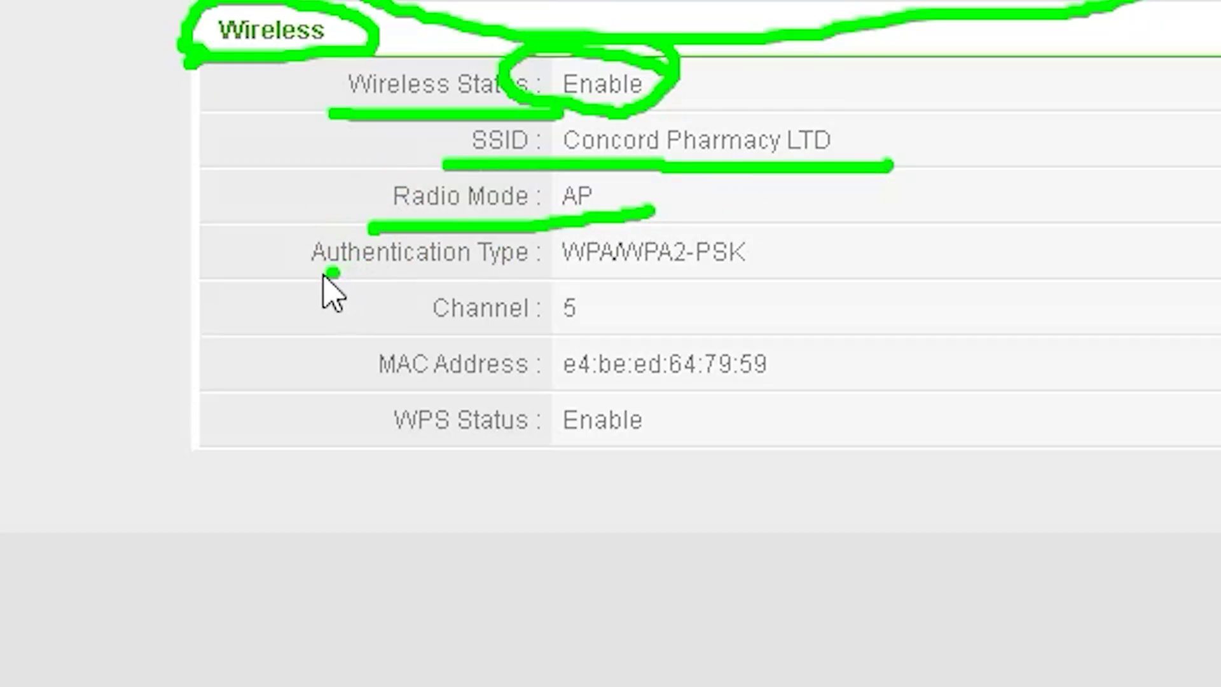
pyautogui.moveTo(292, 273); pyautogui.dragTo(794, 275)
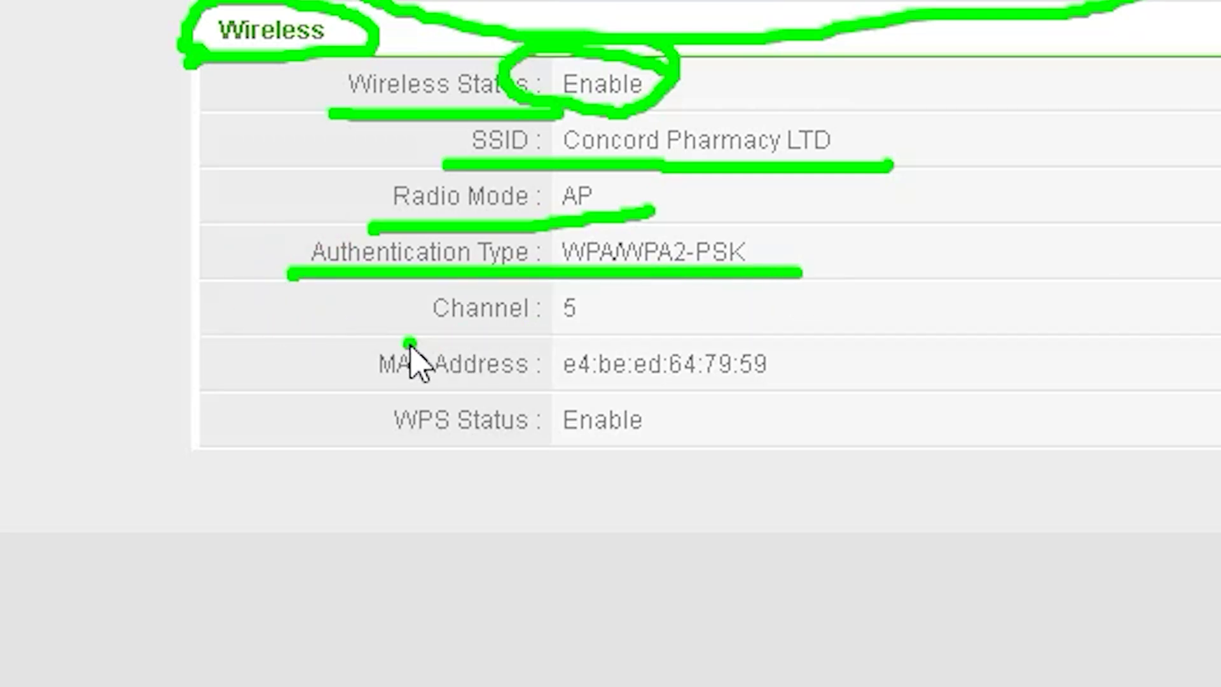
pyautogui.moveTo(397, 342); pyautogui.dragTo(605, 332)
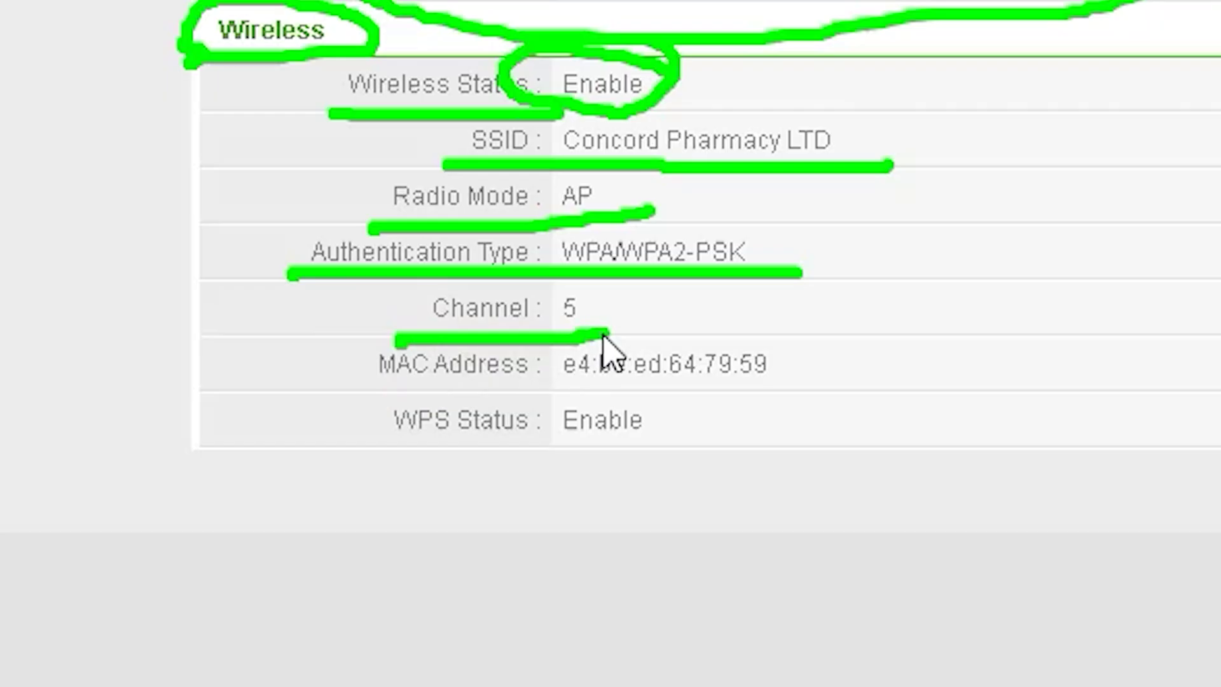
# - Ring the wireless MAC Address and WPS Status rows, then clear all green annotations
pyautogui.click(375, 387)
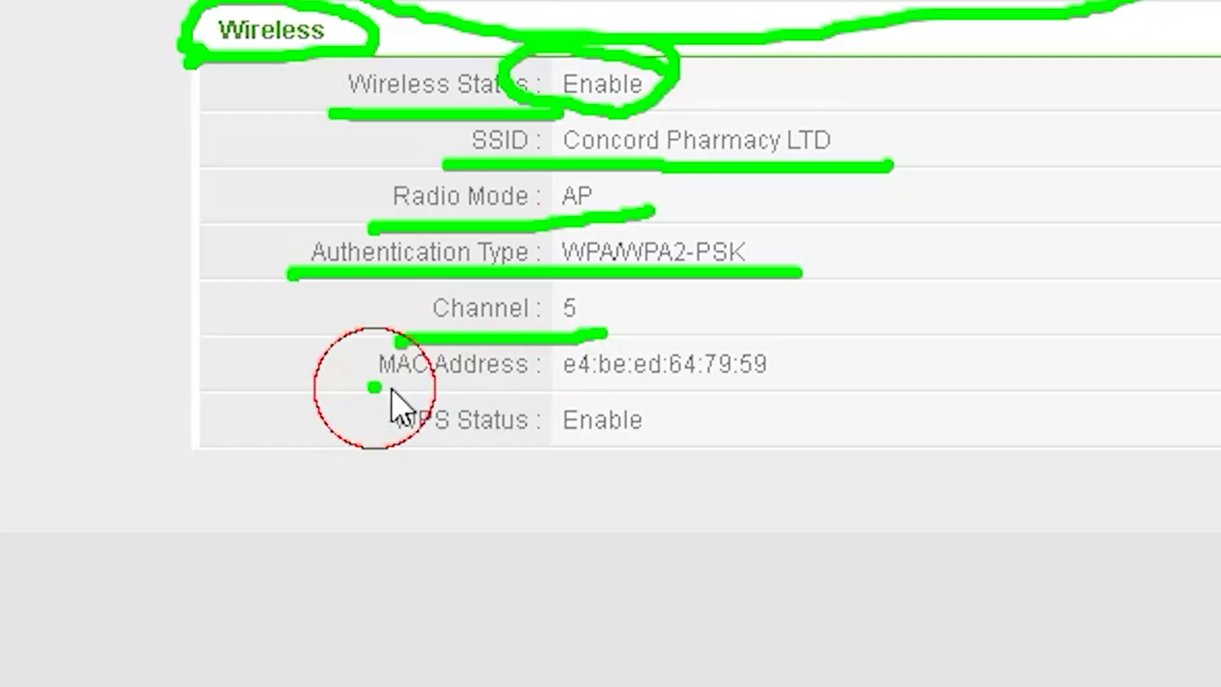
pyautogui.moveTo(391, 389)
pyautogui.mouseDown()
pyautogui.moveTo(788, 392)
pyautogui.moveTo(811, 355)
pyautogui.moveTo(343, 343)
pyautogui.moveTo(357, 389)
pyautogui.moveTo(412, 393)
pyautogui.mouseUp()
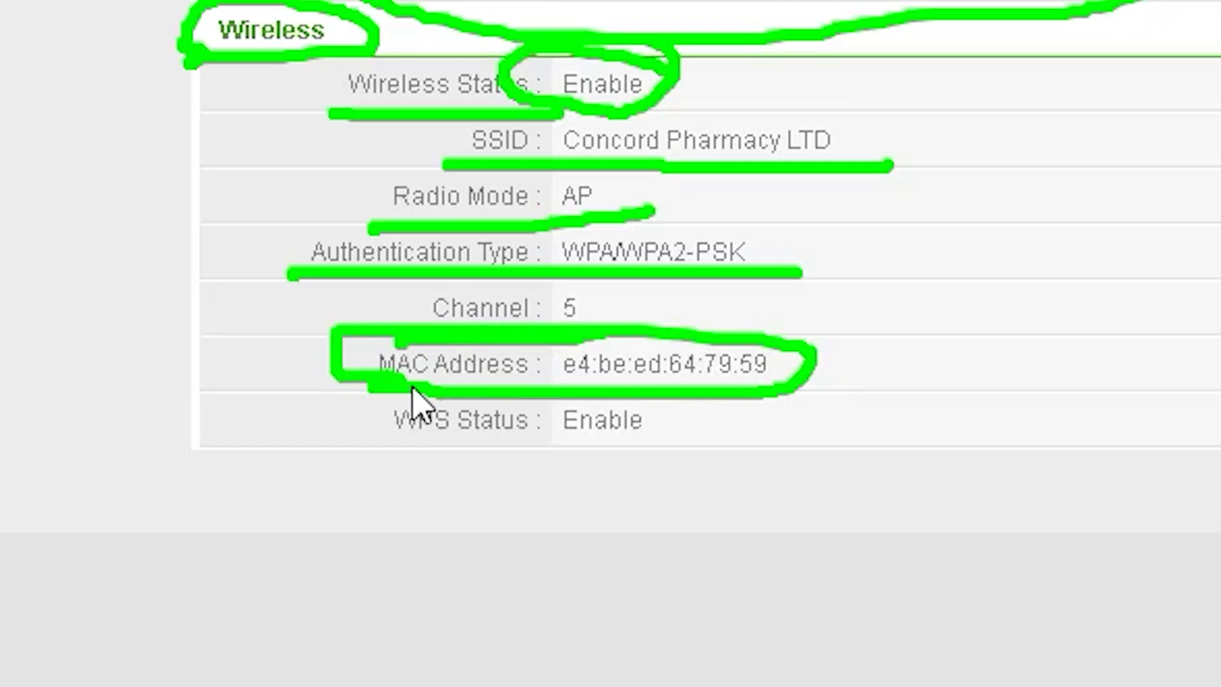
pyautogui.click(546, 404)
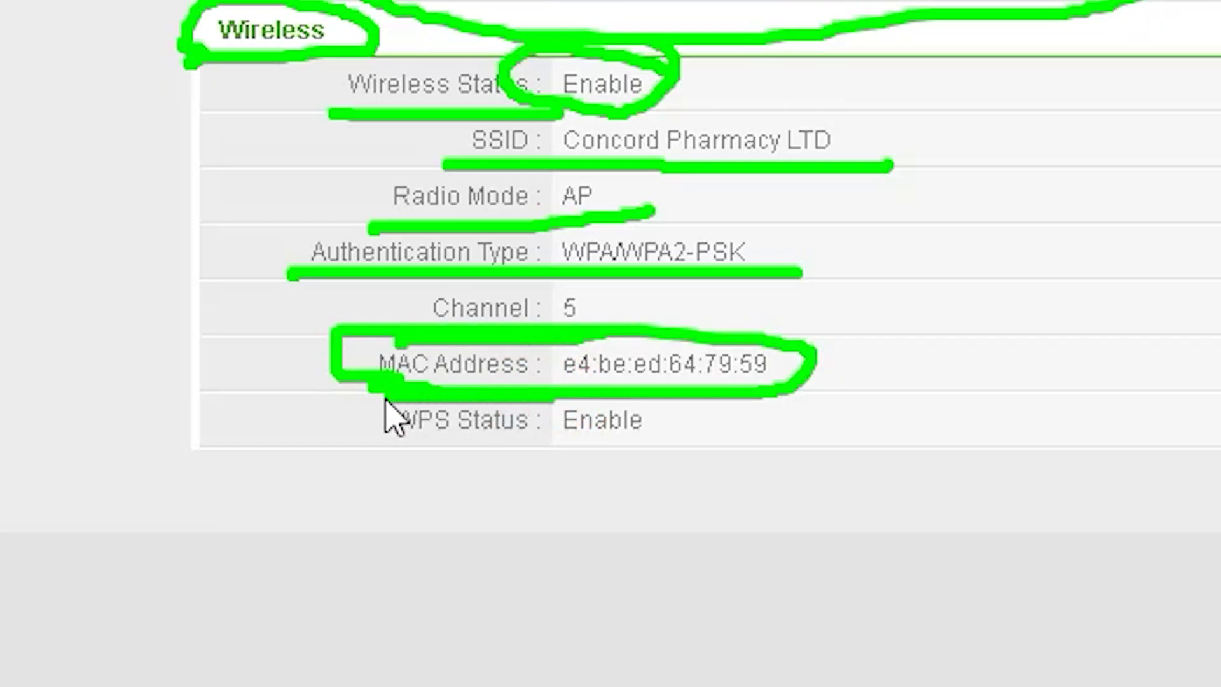
pyautogui.moveTo(386, 400)
pyautogui.mouseDown()
pyautogui.moveTo(340, 419)
pyautogui.moveTo(438, 482)
pyautogui.moveTo(708, 483)
pyautogui.moveTo(713, 414)
pyautogui.moveTo(467, 402)
pyautogui.mouseUp()
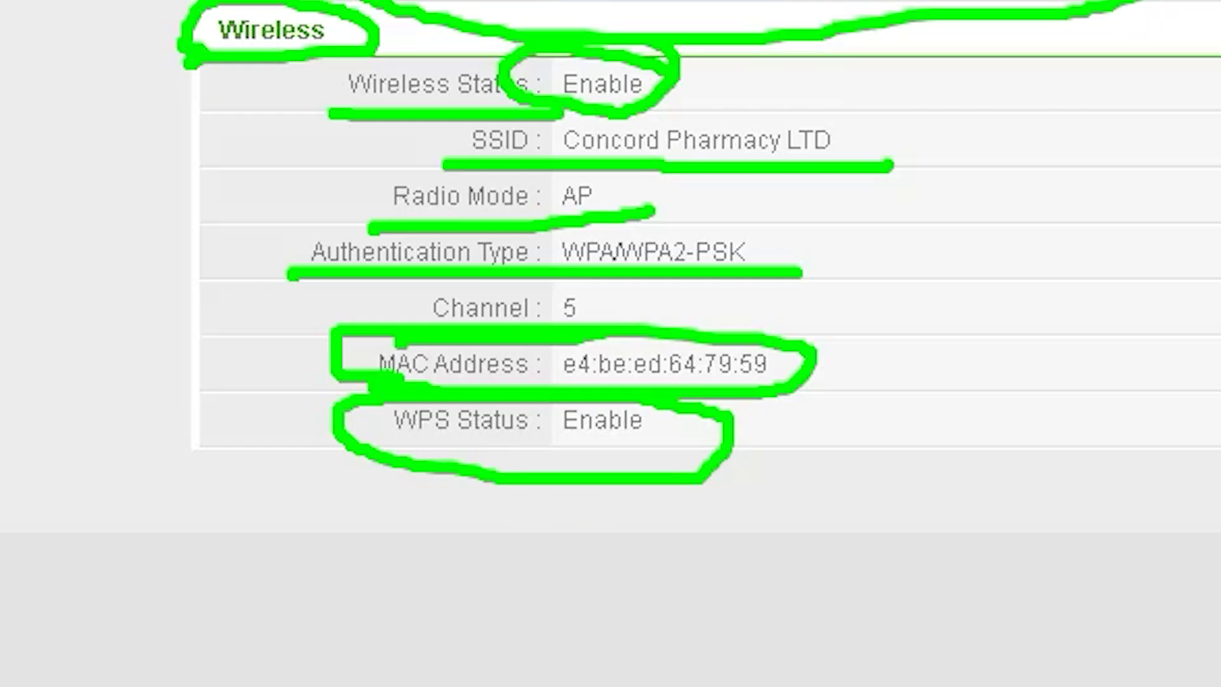
pyautogui.press('Escape')
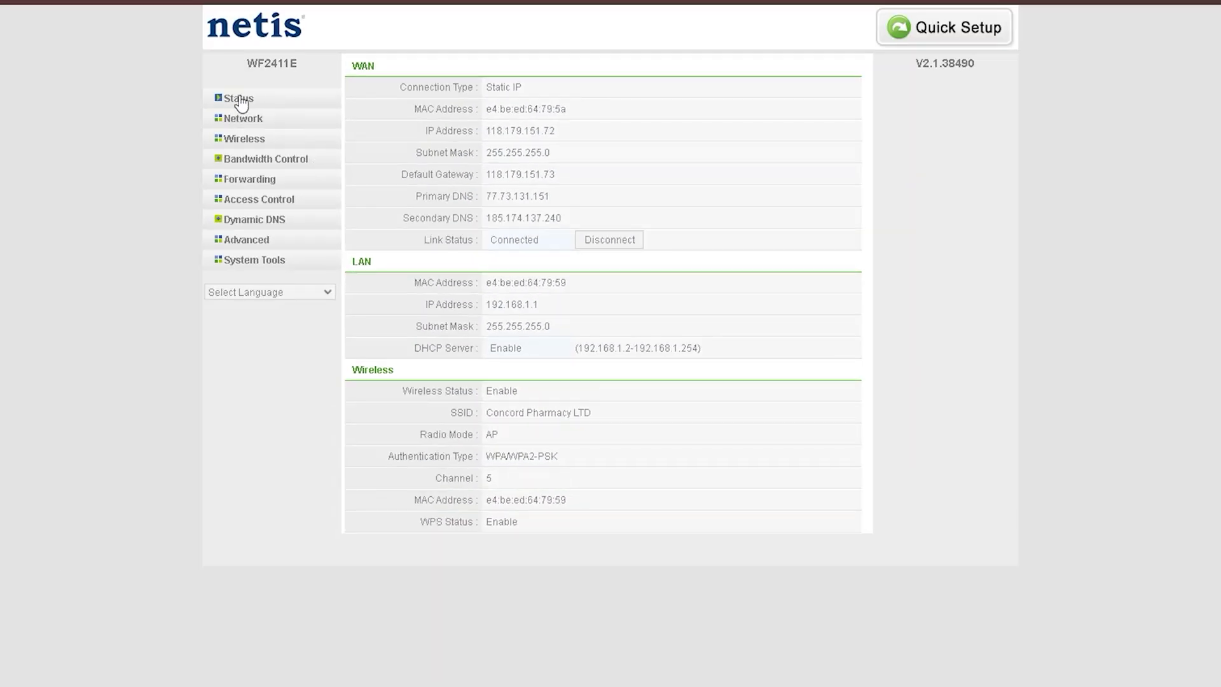
pyautogui.click(228, 102)
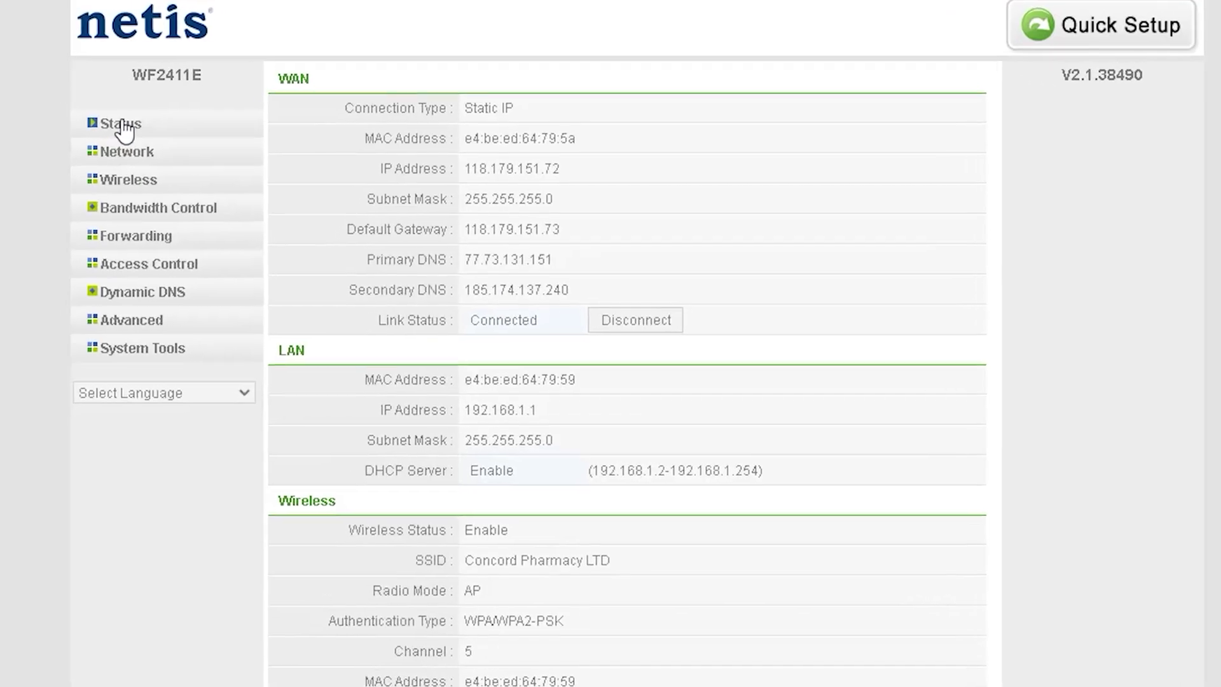
pyautogui.click(80, 168)
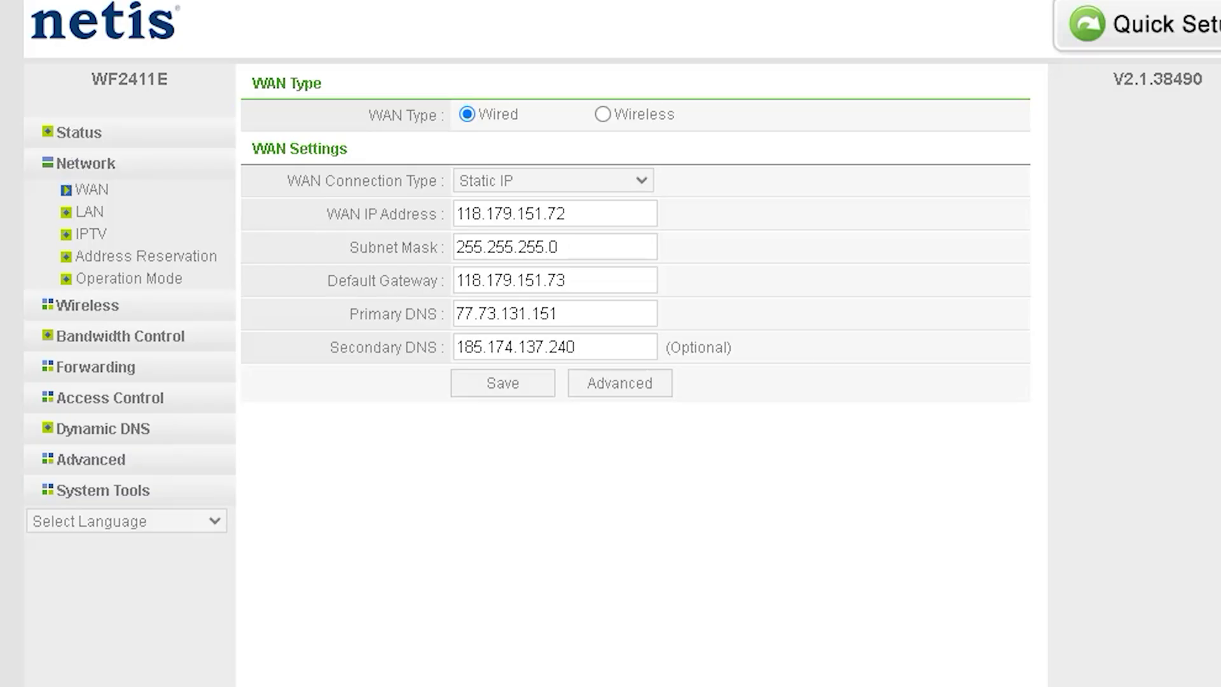
pyautogui.click(70, 127)
pyautogui.moveTo(131, 192); pyautogui.dragTo(216, 192)
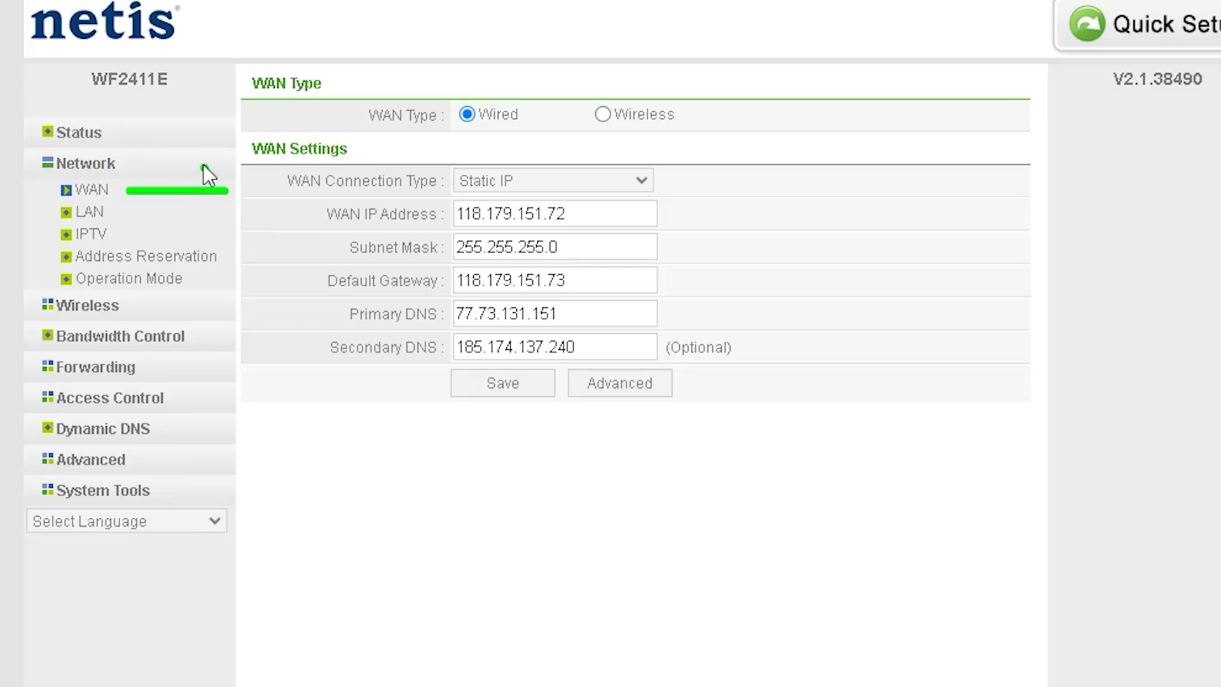
# - Draw an arrow to WAN Settings, circle the Wired and Wireless WAN type options, then clear the marks
pyautogui.moveTo(192, 159); pyautogui.dragTo(231, 186)
pyautogui.moveTo(340, 132); pyautogui.dragTo(474, 141)
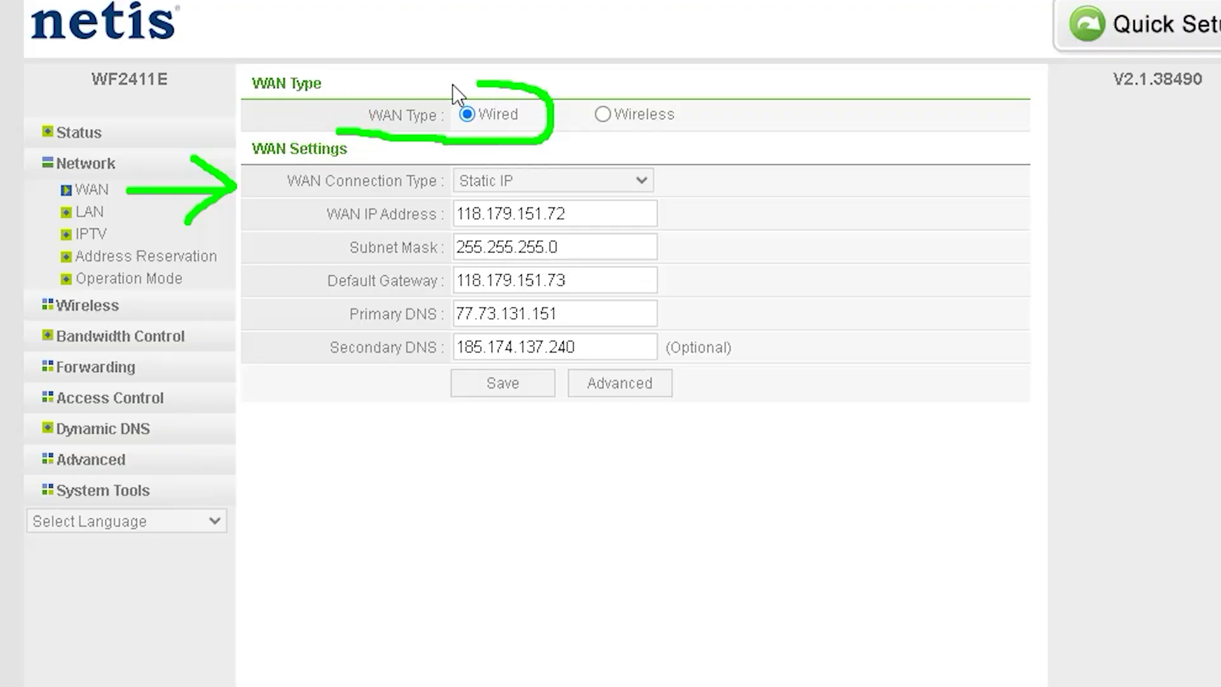
pyautogui.moveTo(379, 95)
pyautogui.mouseDown()
pyautogui.moveTo(333, 130)
pyautogui.moveTo(413, 140)
pyautogui.mouseUp()
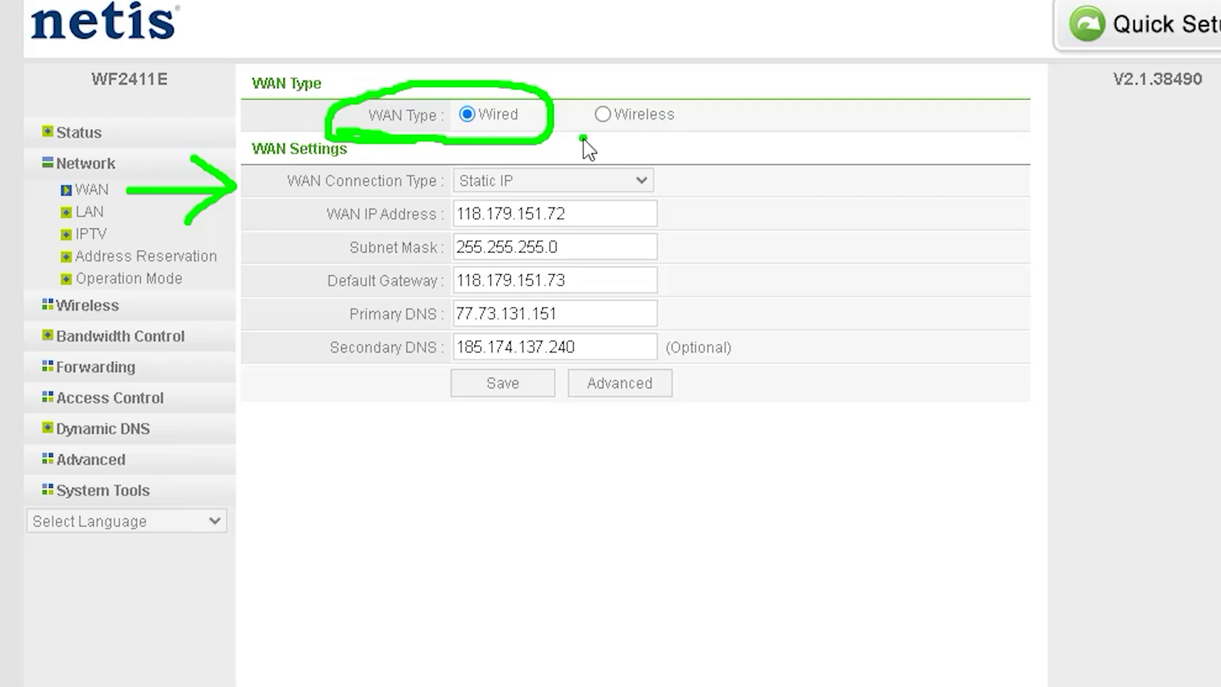
pyautogui.moveTo(582, 132); pyautogui.dragTo(666, 139)
pyautogui.moveTo(678, 88); pyautogui.dragTo(616, 84)
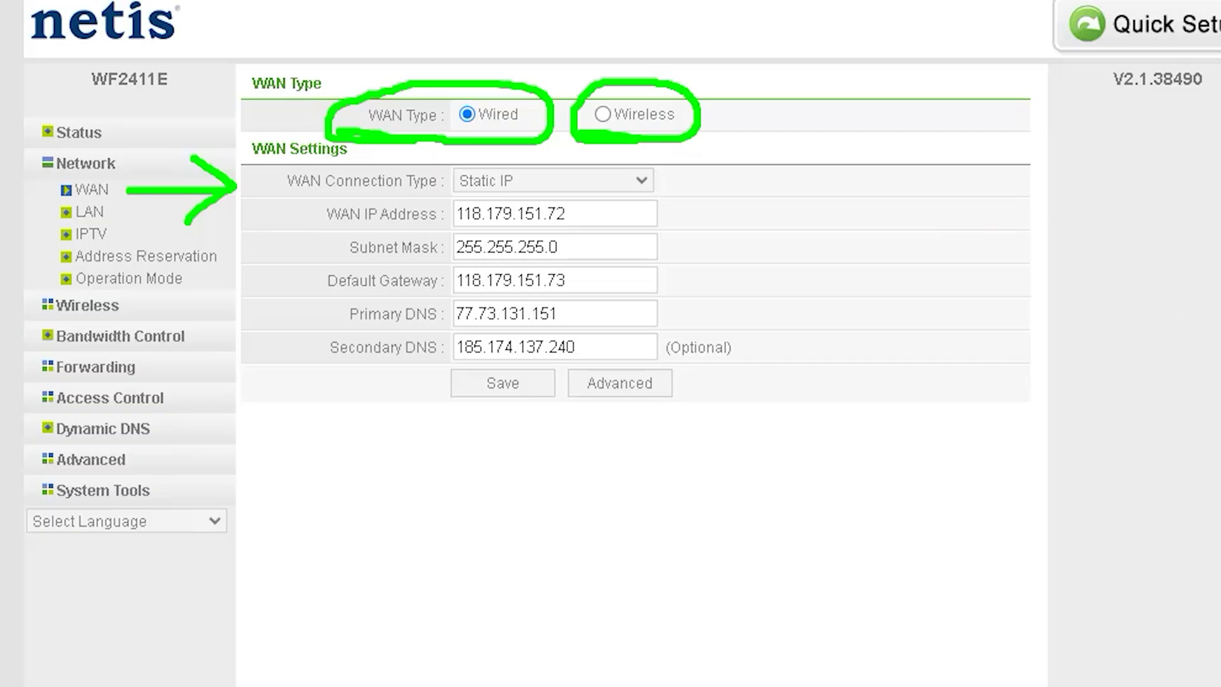
pyautogui.press('Escape')
# - Select Wireless WAN, scan for networks, mark the results, and connect to the first listed network
pyautogui.click(603, 115)
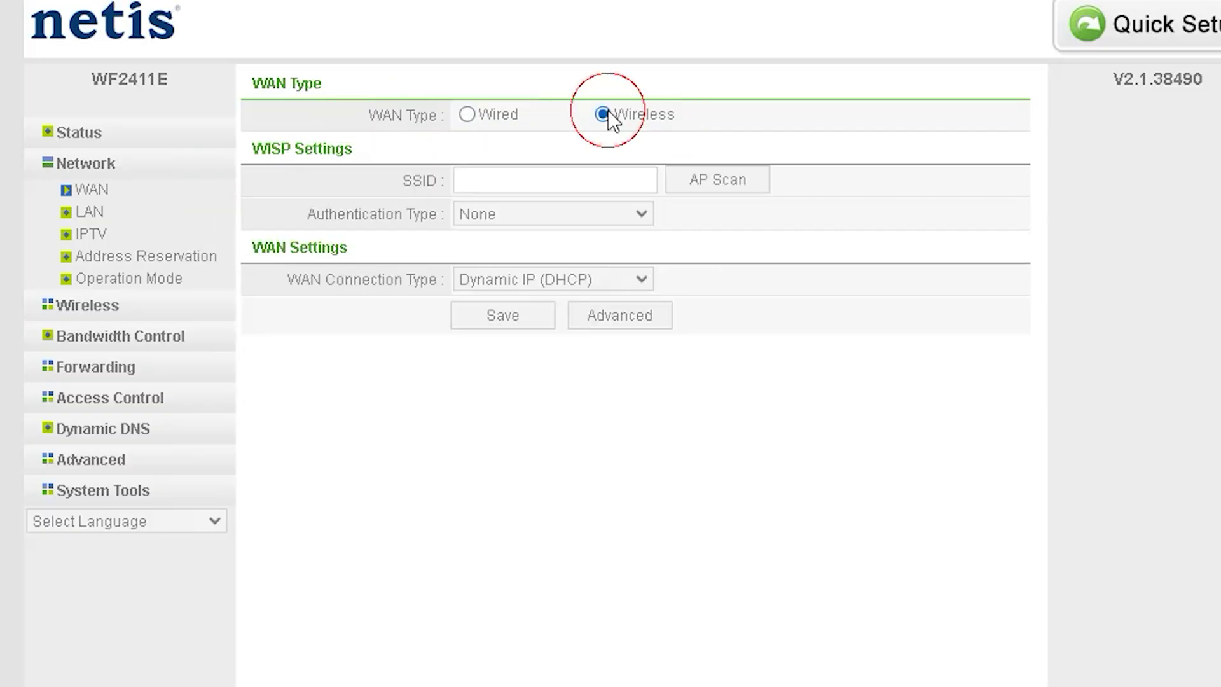
pyautogui.click(737, 186)
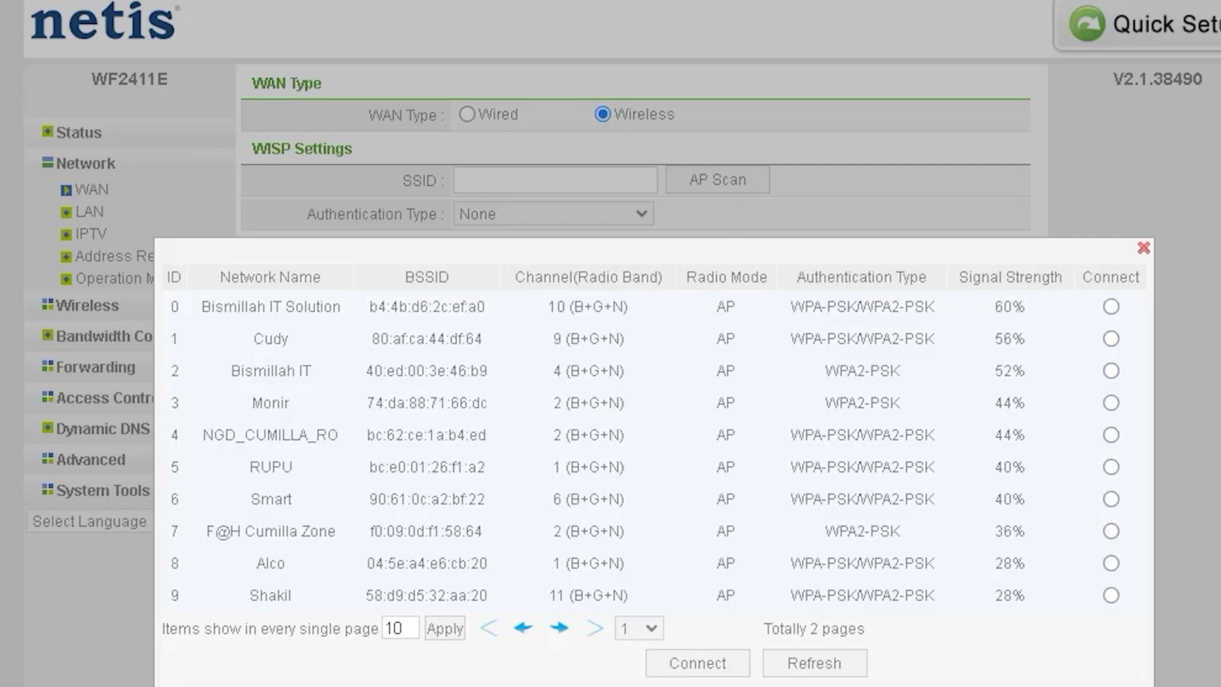
pyautogui.moveTo(359, 296)
pyautogui.mouseDown()
pyautogui.moveTo(177, 307)
pyautogui.moveTo(159, 686)
pyautogui.moveTo(341, 256)
pyautogui.mouseUp()
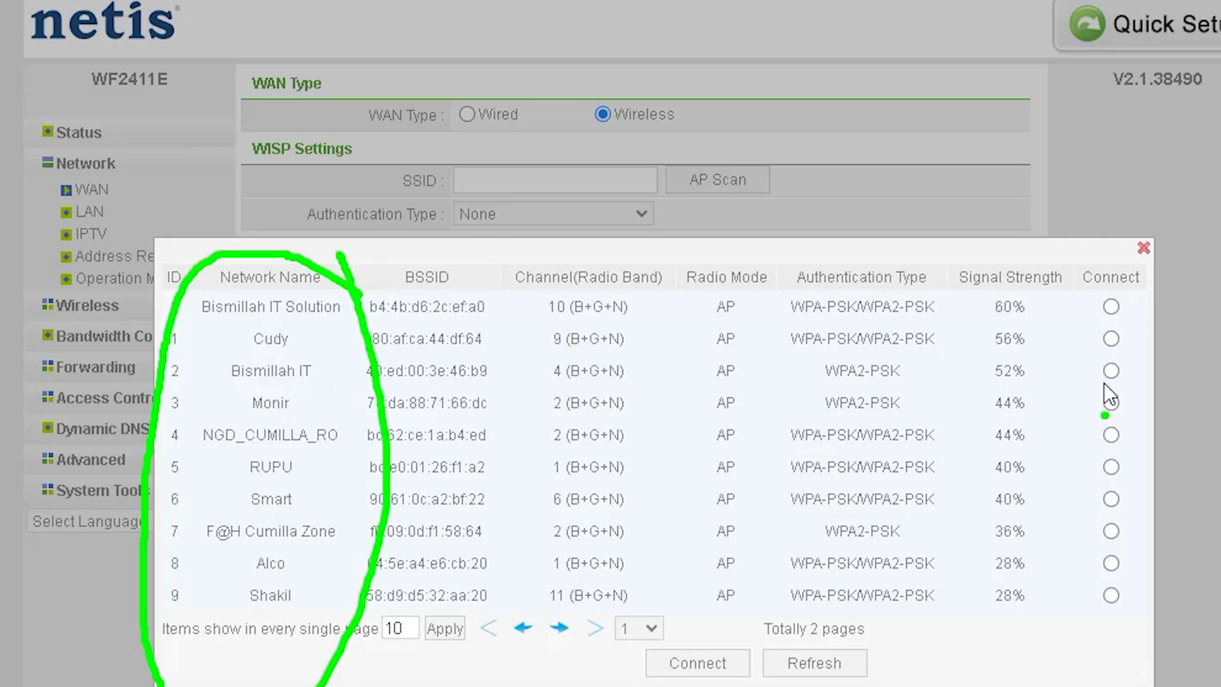
pyautogui.moveTo(1103, 383)
pyautogui.mouseDown()
pyautogui.moveTo(1106, 280)
pyautogui.moveTo(1119, 303)
pyautogui.mouseUp()
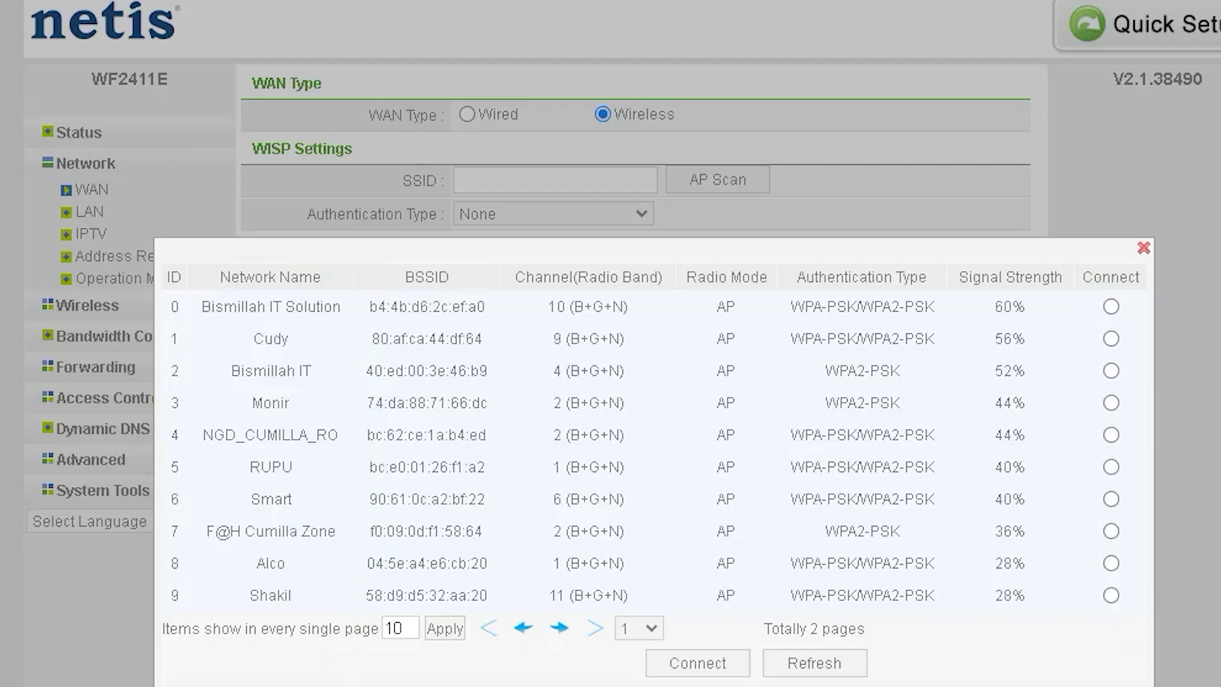
pyautogui.click(1111, 306)
pyautogui.click(698, 663)
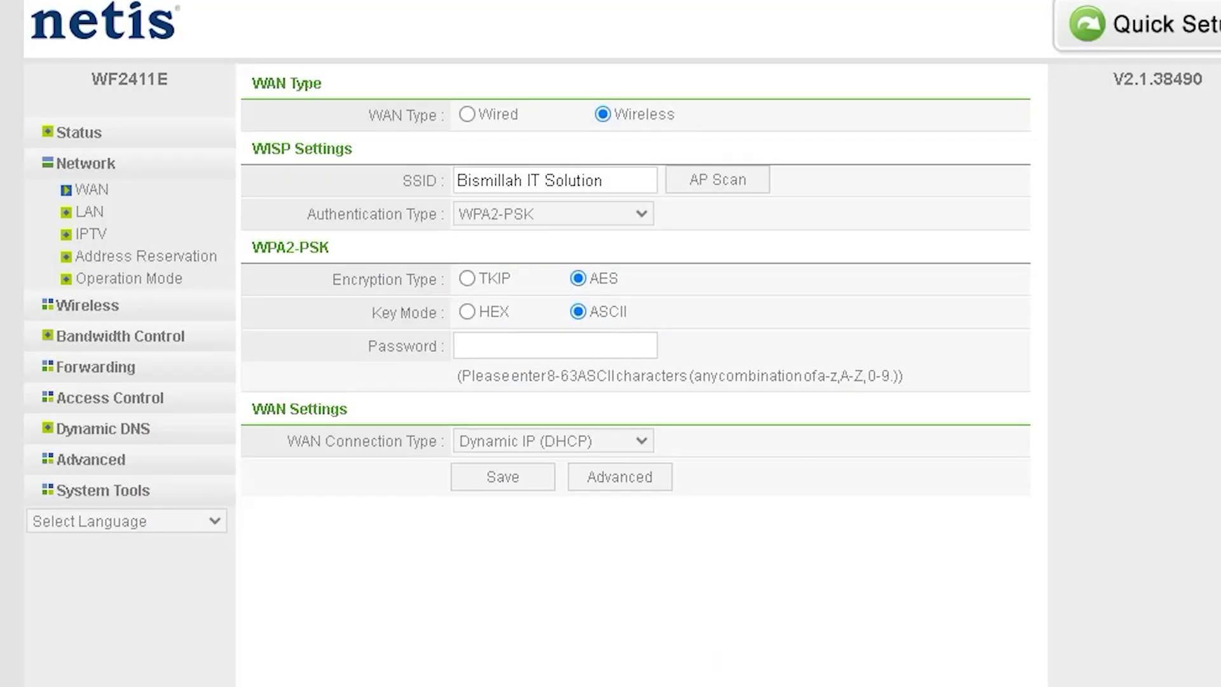
# - Rescan and connect to Cudy, then circle the Password field and WAN Connection Type settings
pyautogui.click(733, 184)
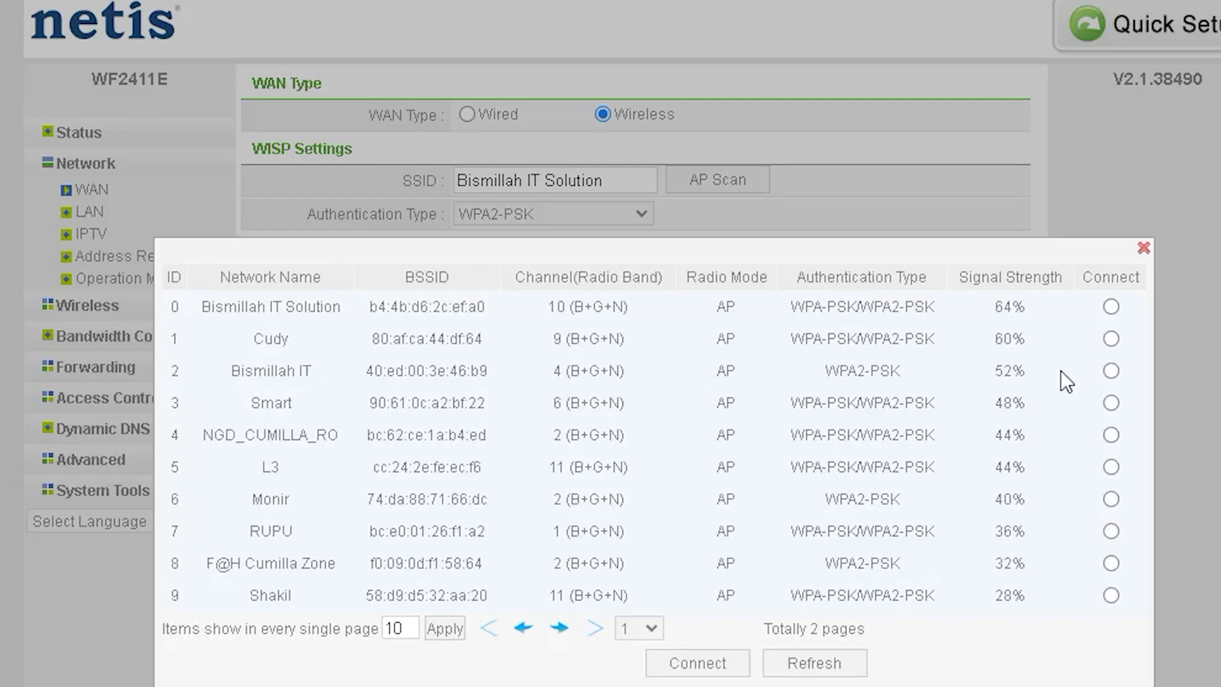
pyautogui.click(1111, 338)
pyautogui.click(699, 669)
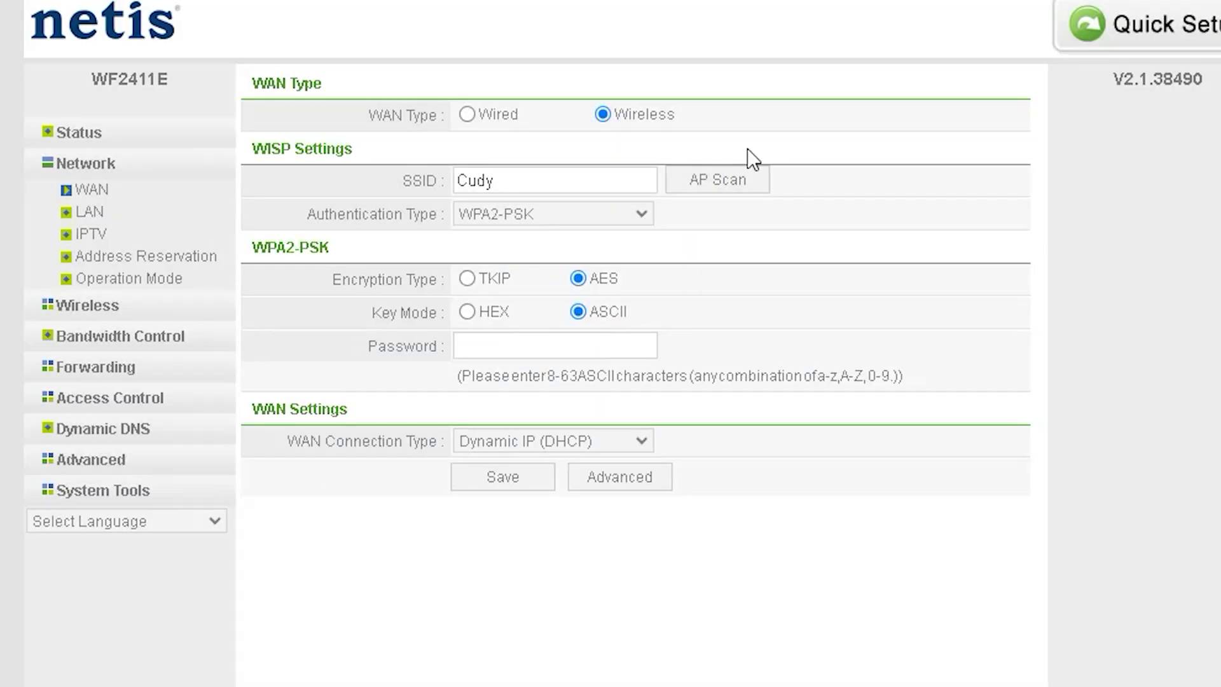
pyautogui.click(534, 348)
pyautogui.moveTo(432, 372)
pyautogui.mouseDown()
pyautogui.moveTo(681, 325)
pyautogui.moveTo(527, 389)
pyautogui.mouseUp()
pyautogui.moveTo(667, 448)
pyautogui.mouseDown()
pyautogui.moveTo(636, 412)
pyautogui.moveTo(585, 528)
pyautogui.moveTo(673, 439)
pyautogui.mouseUp()
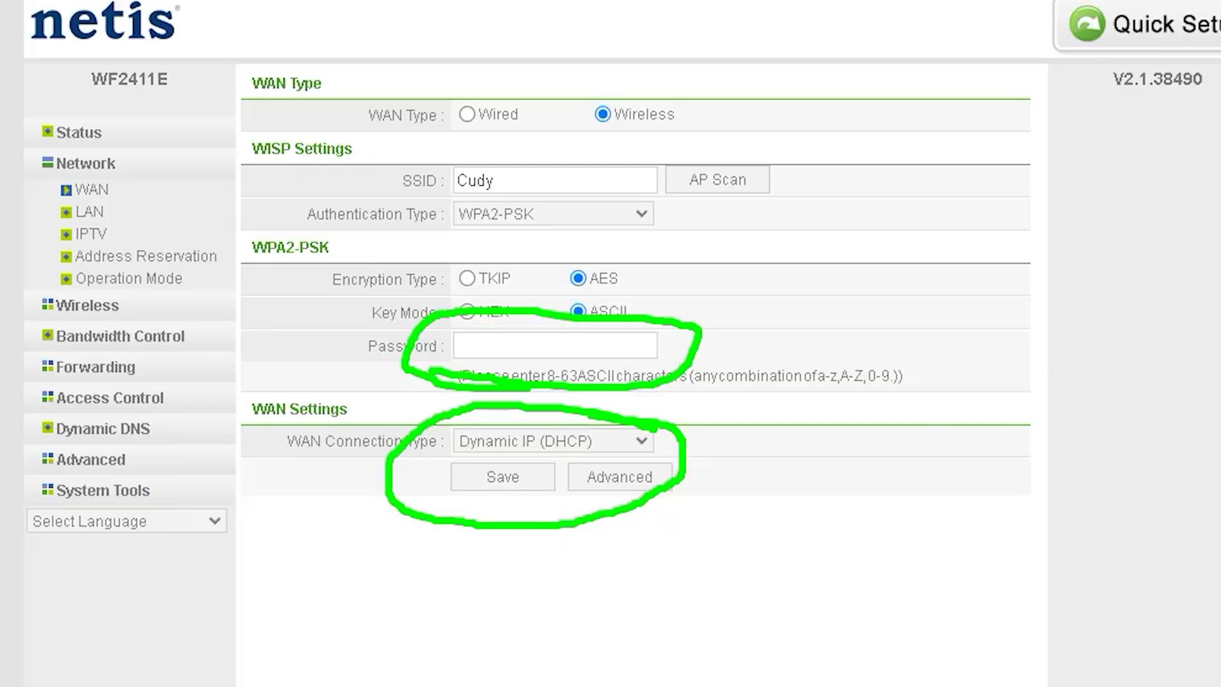
# - Try Static IP and PPPoE, then settle on PPTP/Russia PPTP with a Static IP connection
pyautogui.click(586, 440)
pyautogui.click(581, 502)
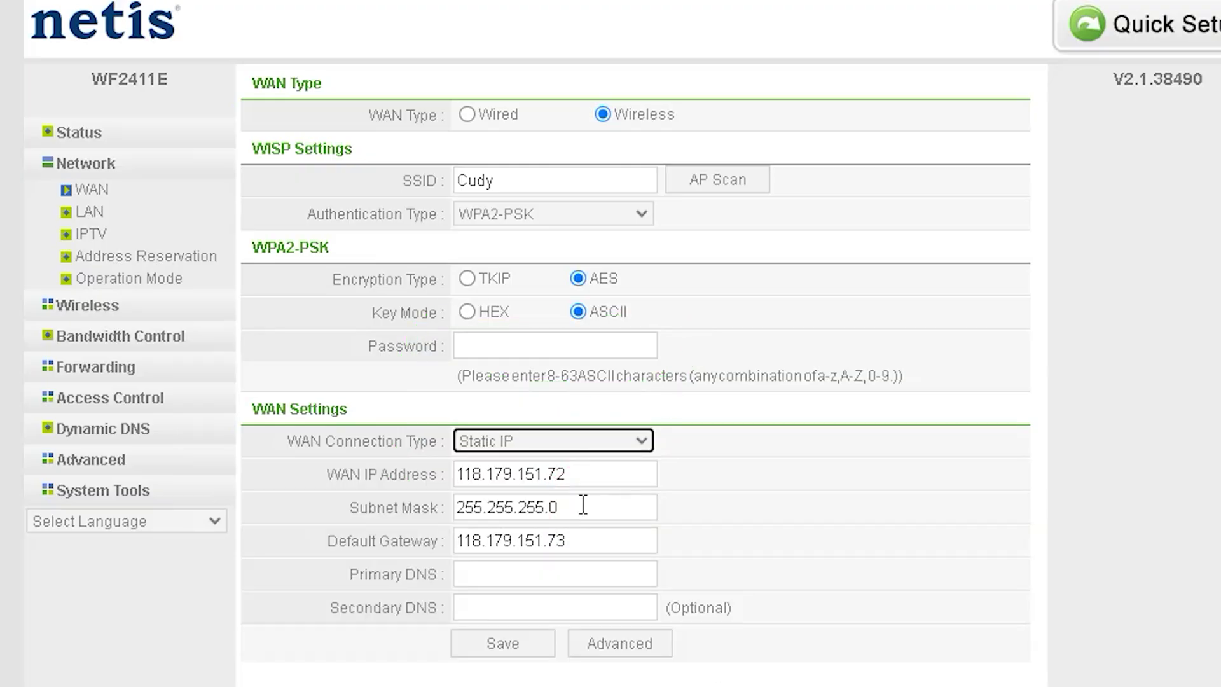
pyautogui.click(641, 439)
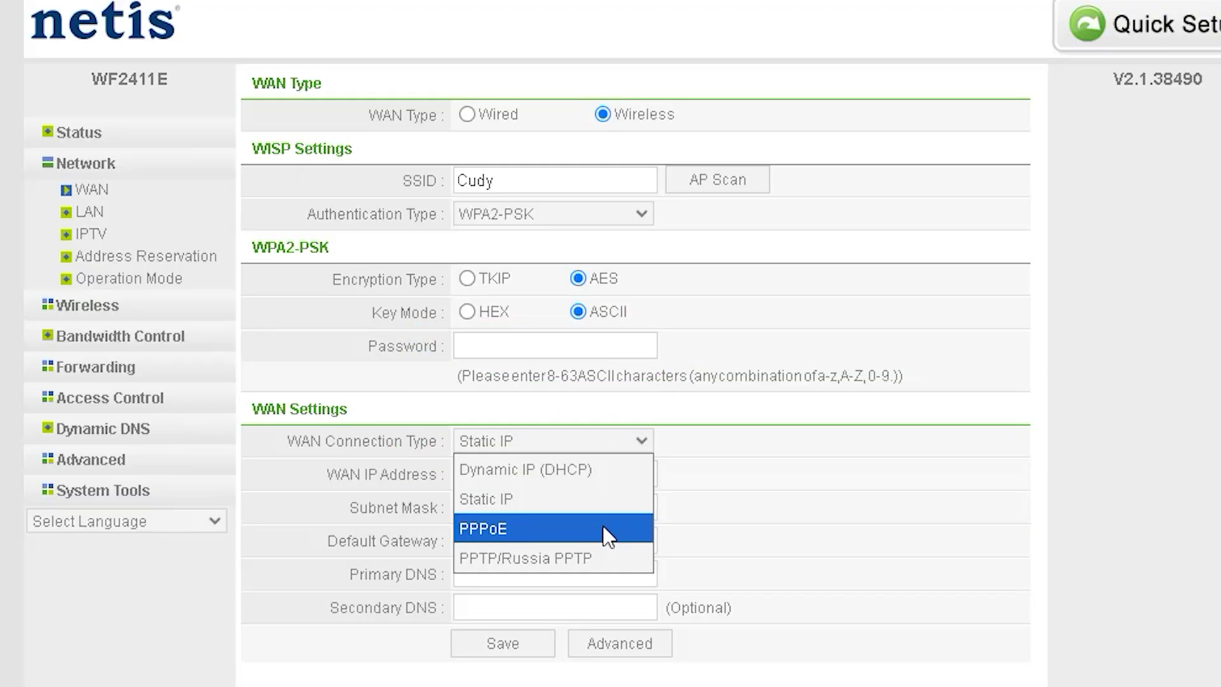
pyautogui.click(602, 525)
pyautogui.click(623, 445)
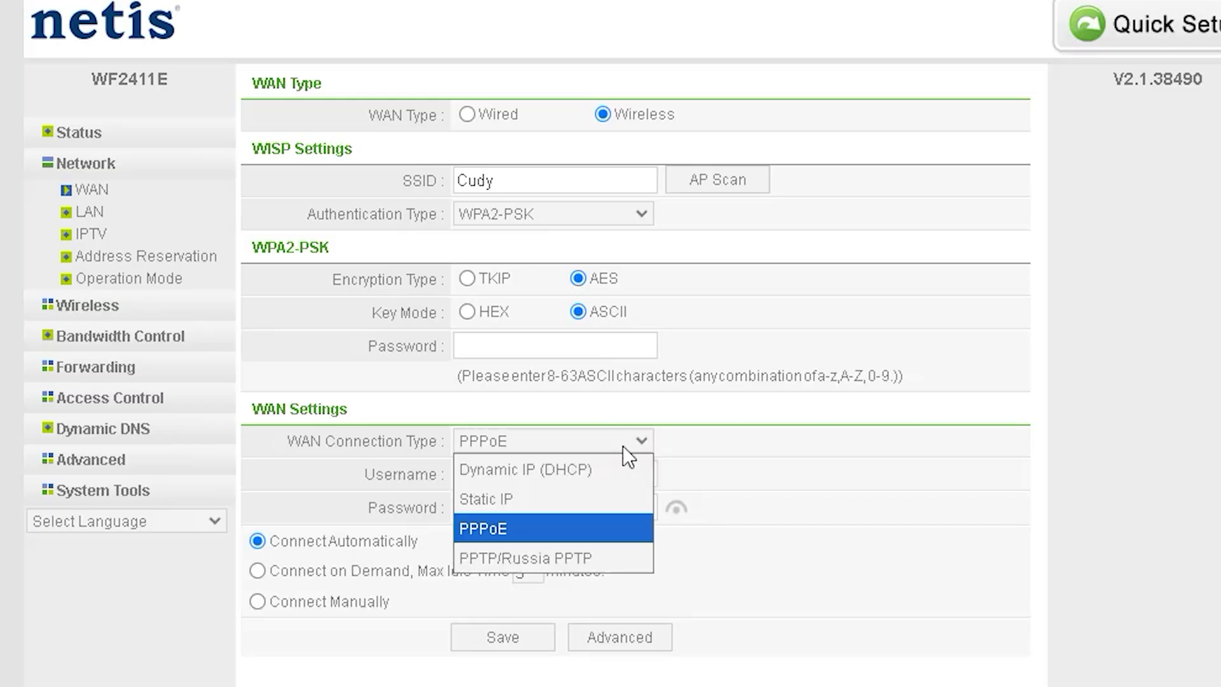
pyautogui.click(587, 558)
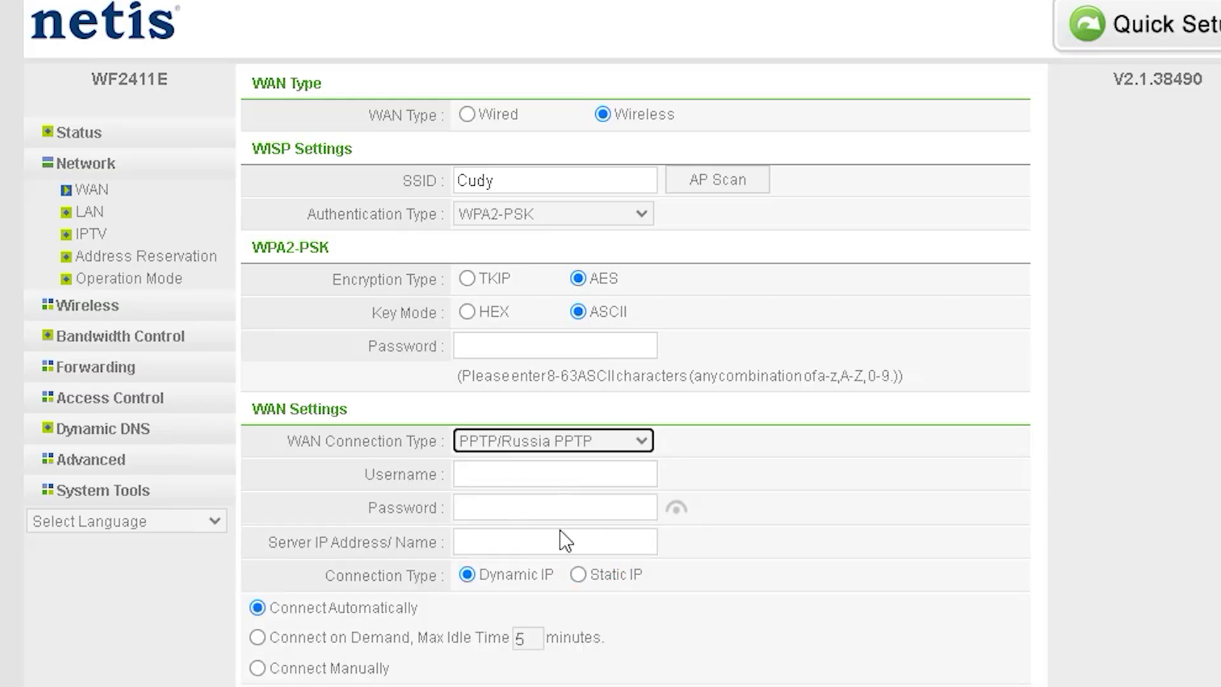
pyautogui.click(577, 574)
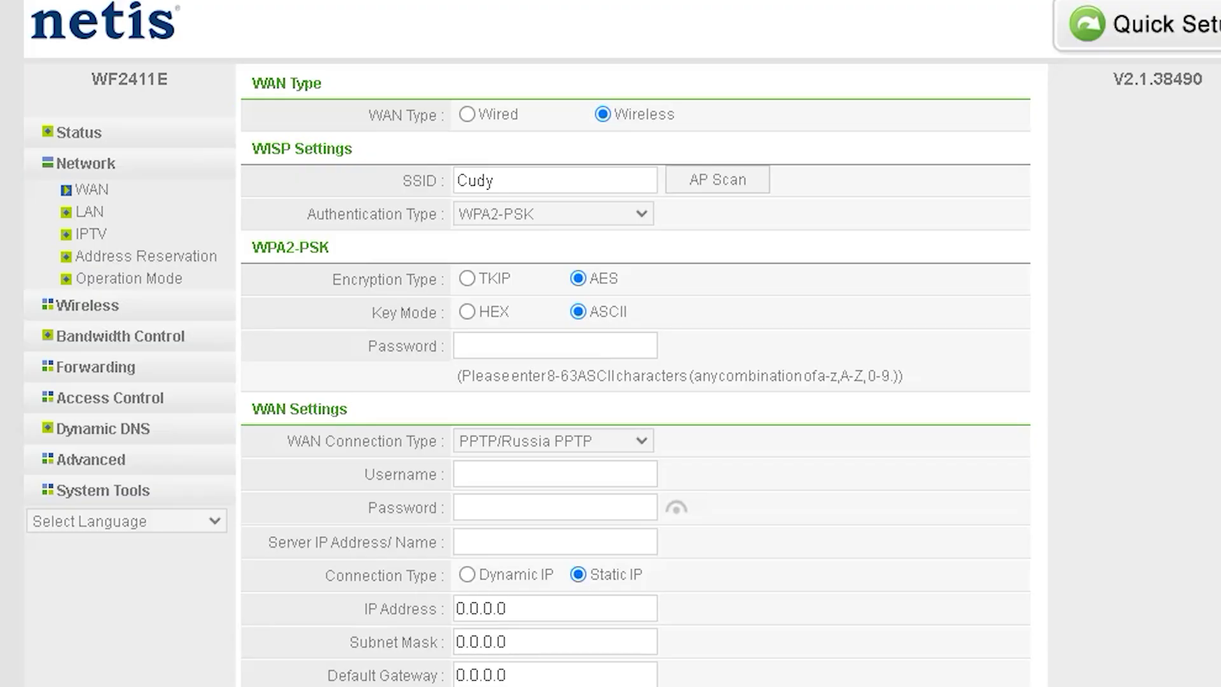
# - Return to Wired WAN and cycle through Dynamic IP, Static IP, PPPoE, Russia PPPoE and Unifi PPPoE
pyautogui.click(467, 114)
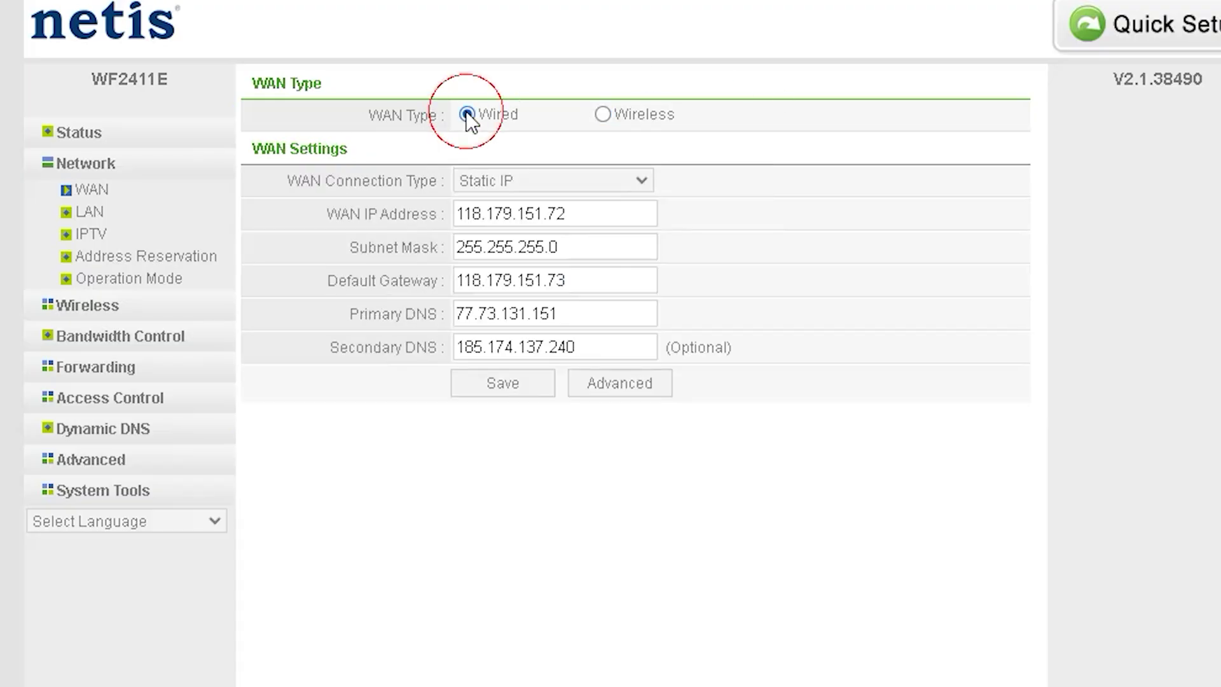
pyautogui.click(638, 179)
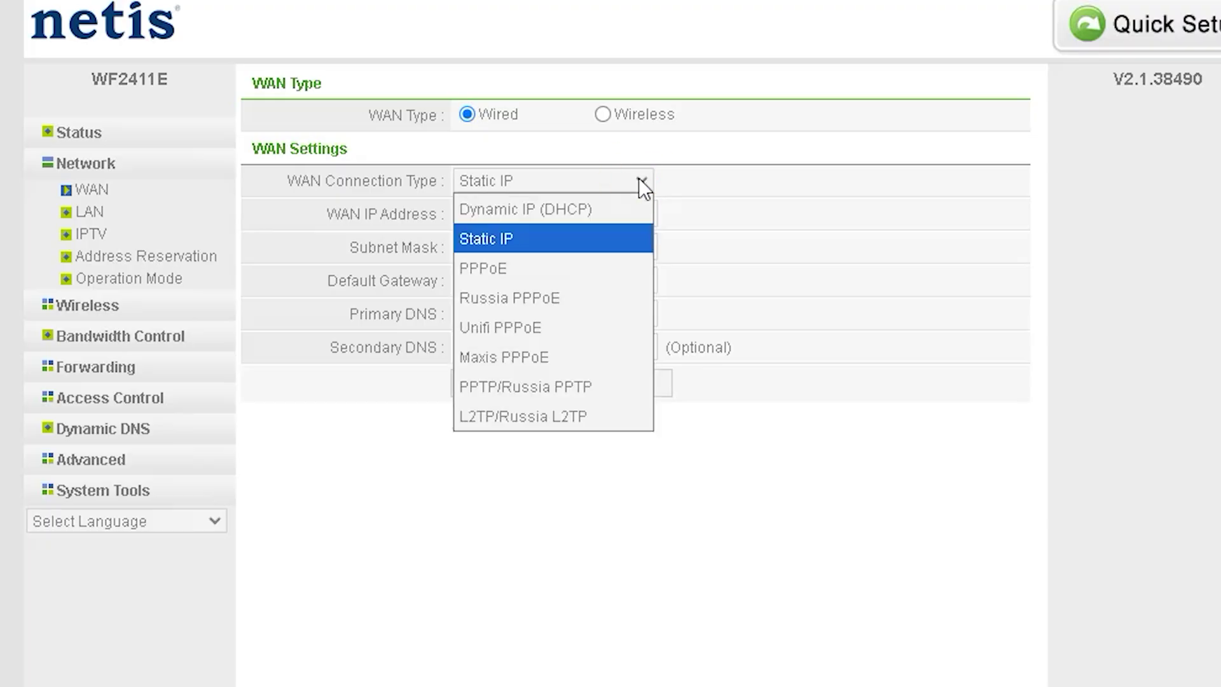
pyautogui.click(630, 210)
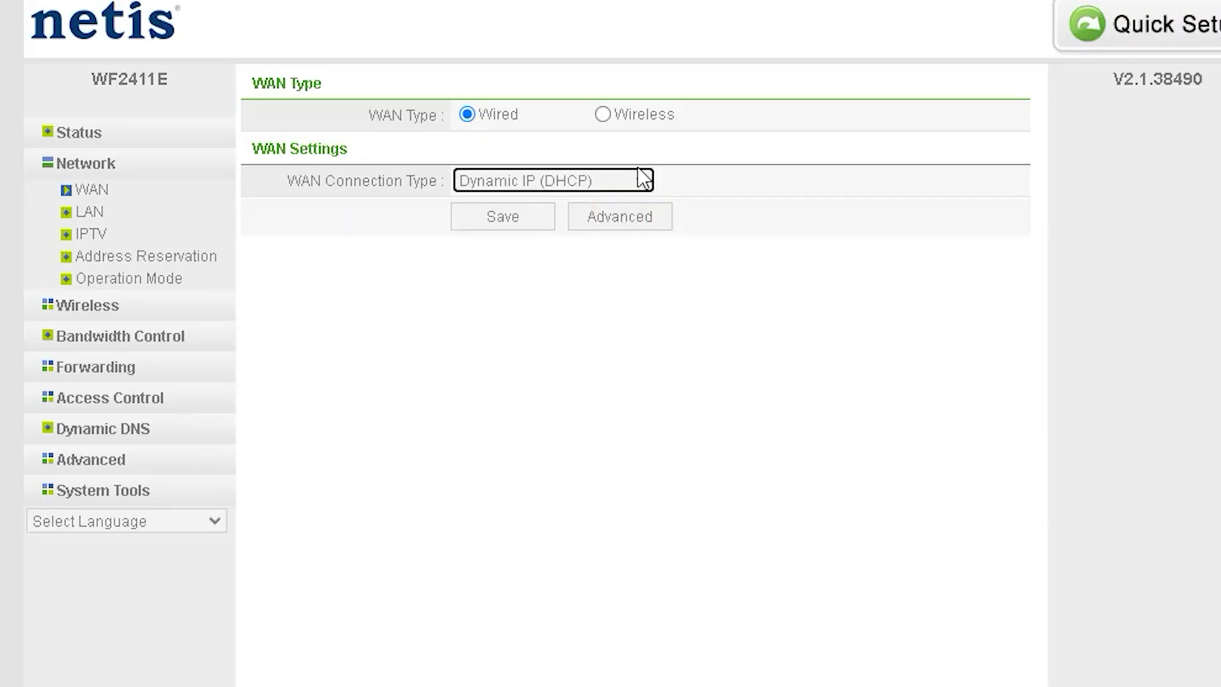
pyautogui.click(638, 178)
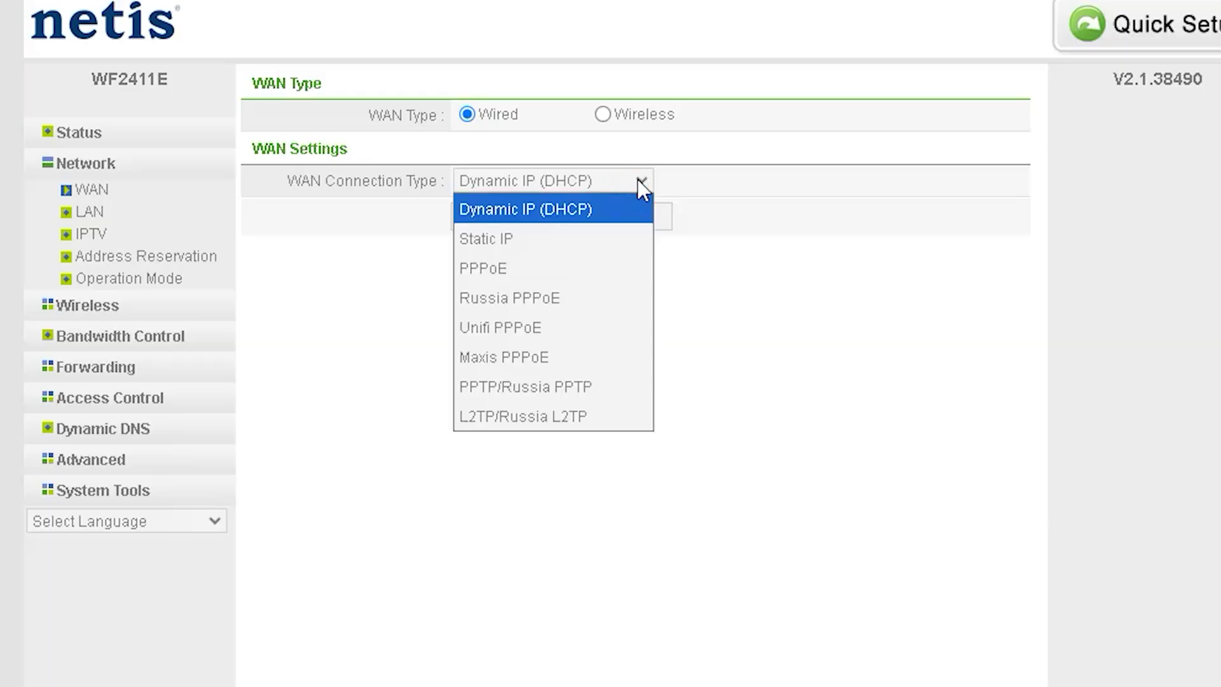
pyautogui.click(614, 238)
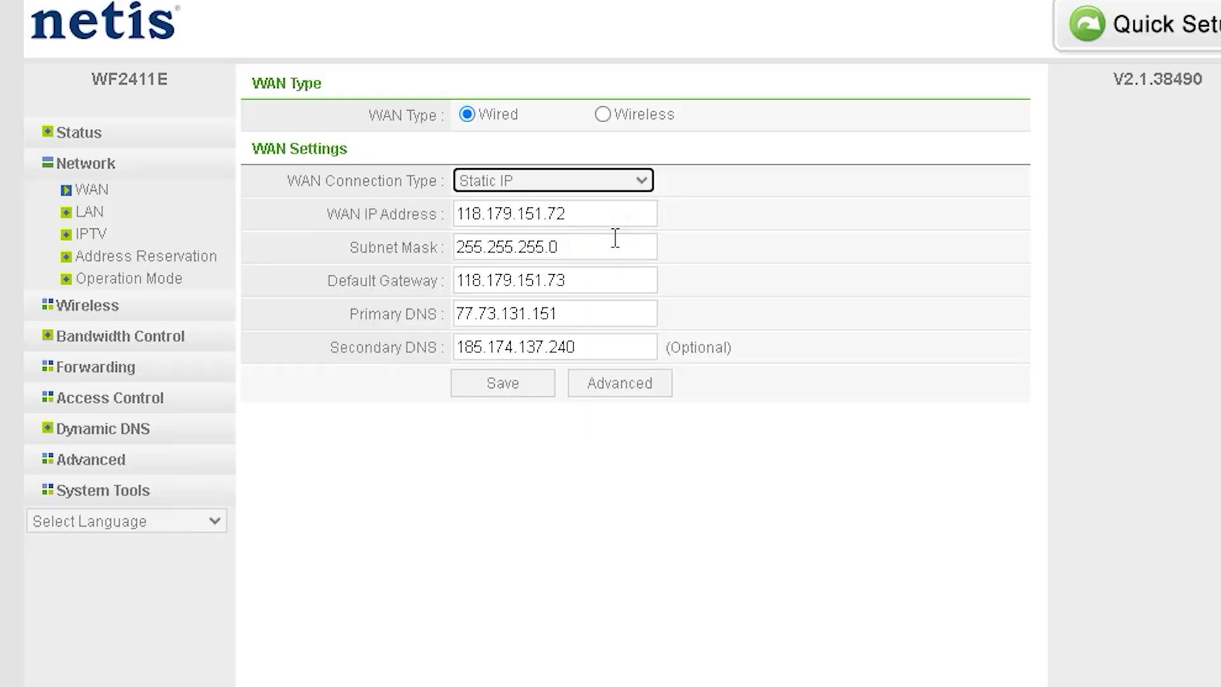
pyautogui.click(639, 181)
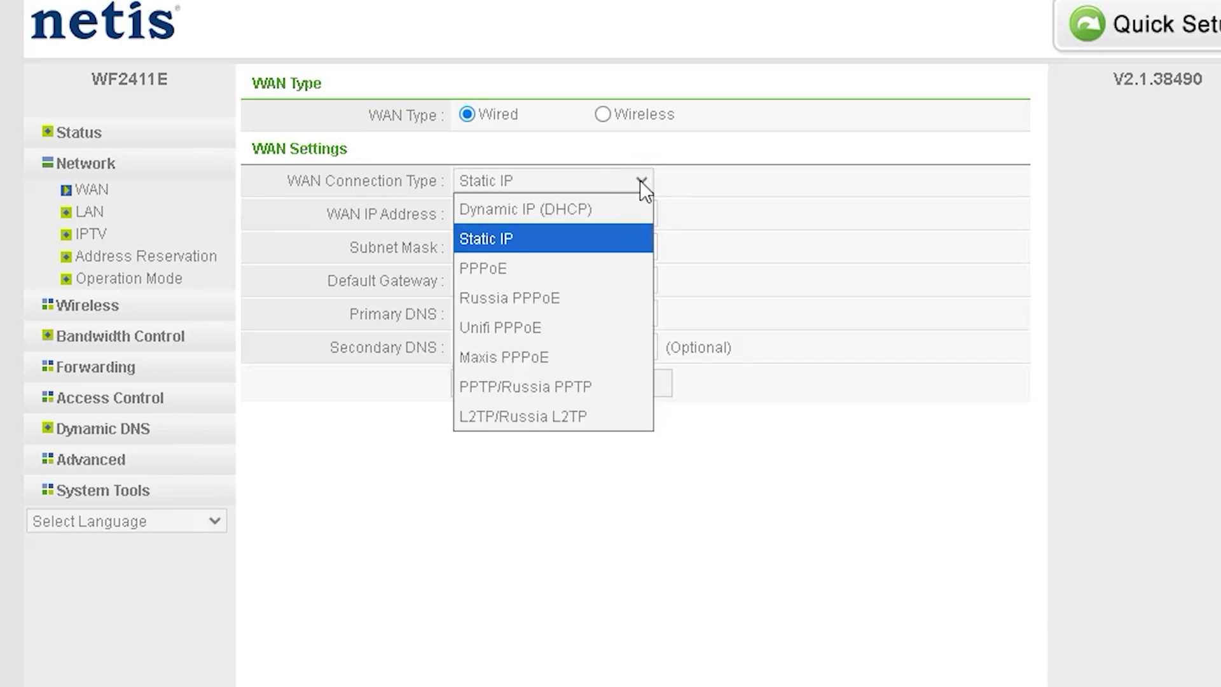
pyautogui.click(601, 267)
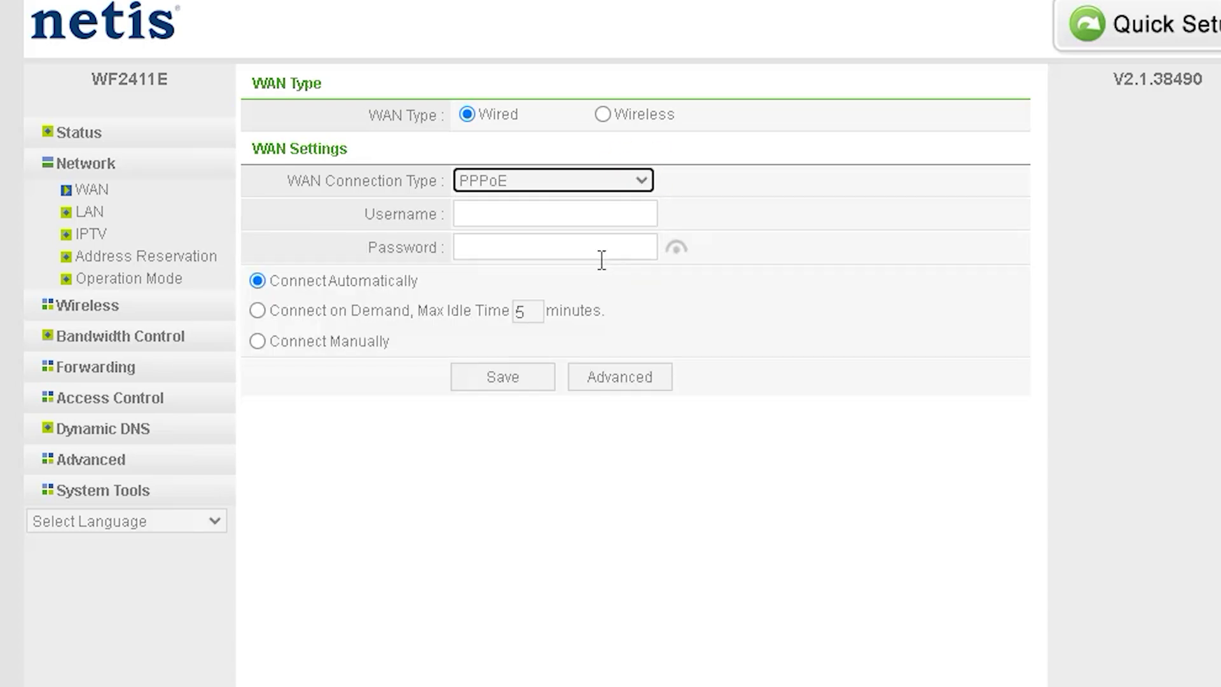
pyautogui.click(635, 184)
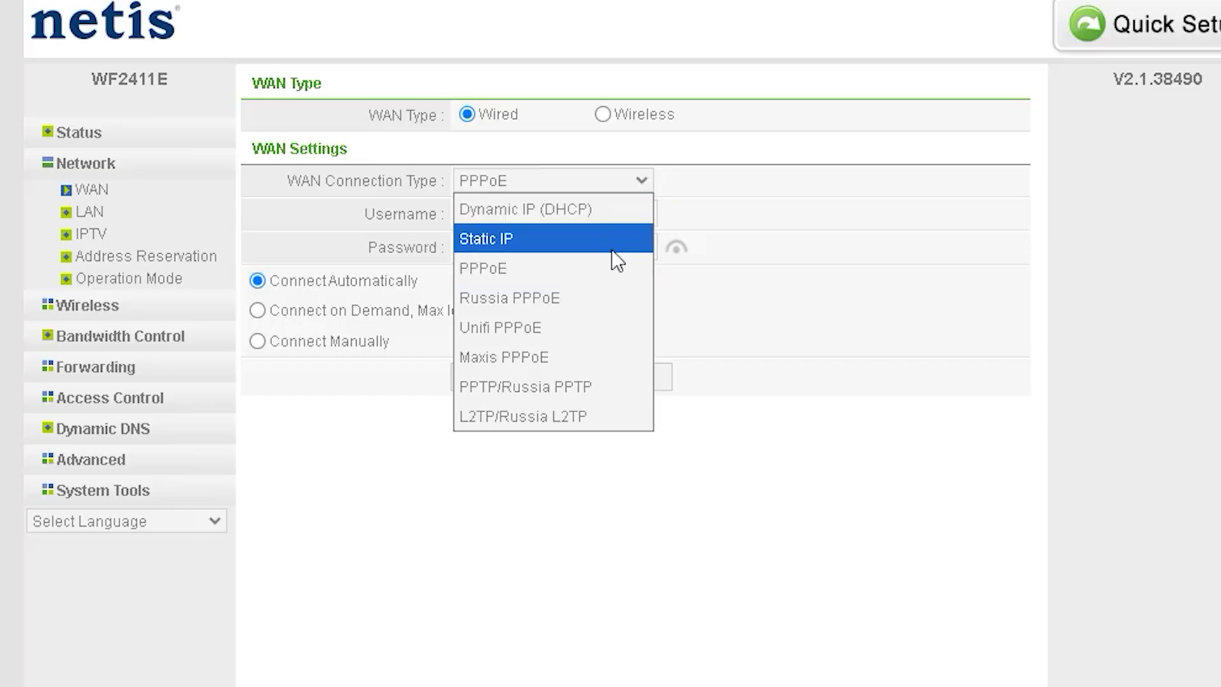
pyautogui.click(605, 297)
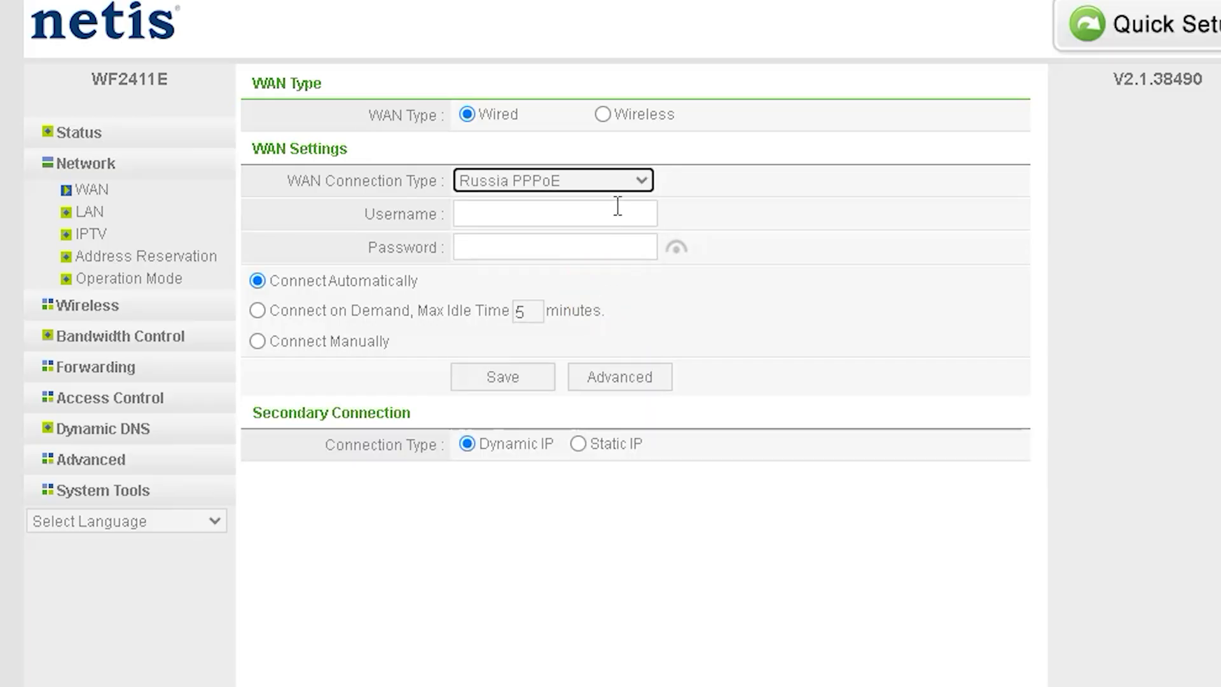
pyautogui.click(623, 188)
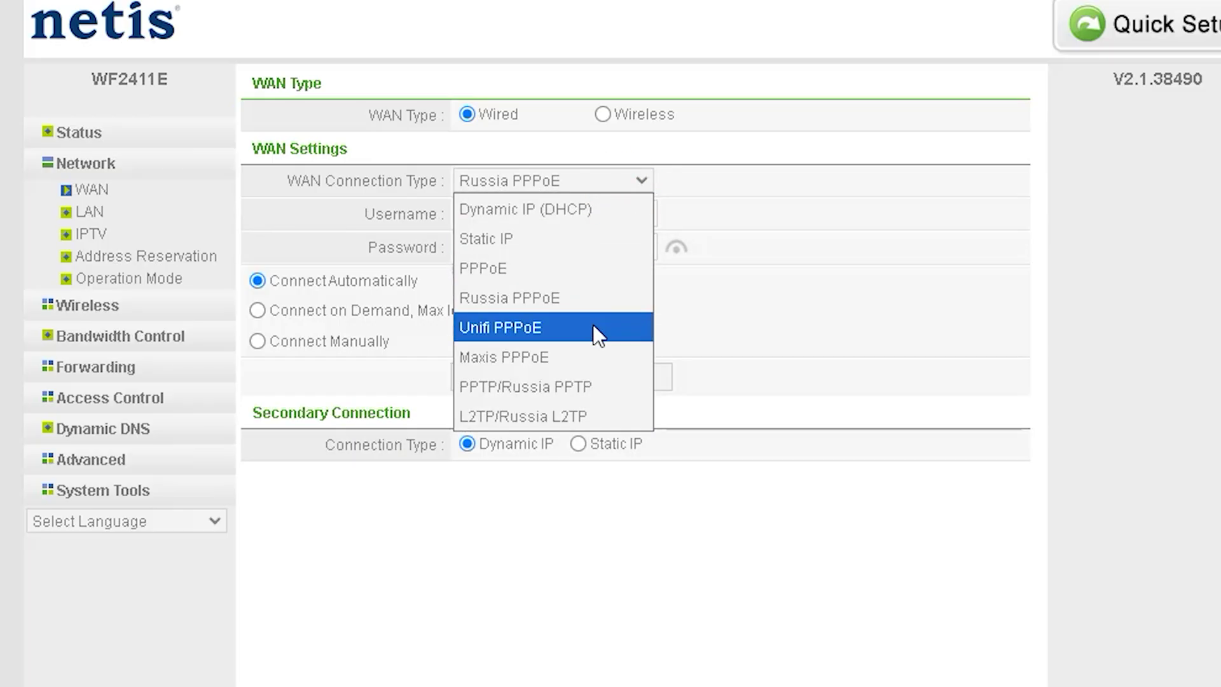
pyautogui.click(593, 327)
# - Try Maxis PPPoE and PPTP/Russia PPTP, choose L2TP/Russia L2TP, then open LAN settings
pyautogui.click(618, 192)
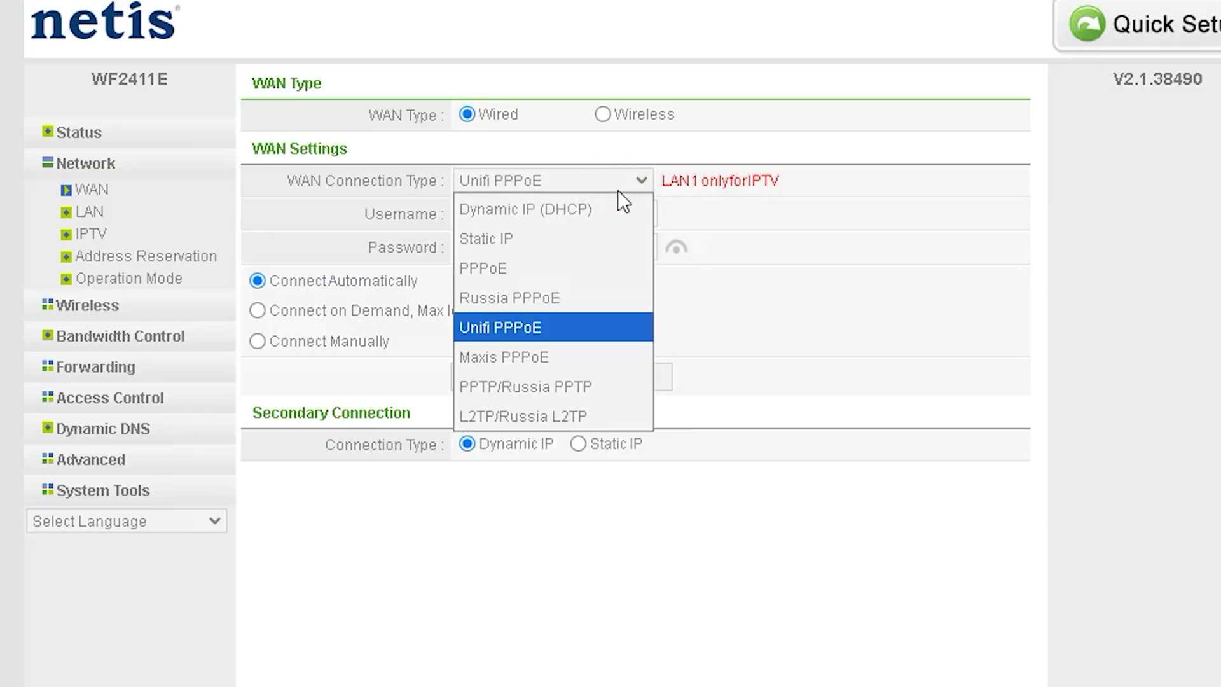
pyautogui.click(574, 351)
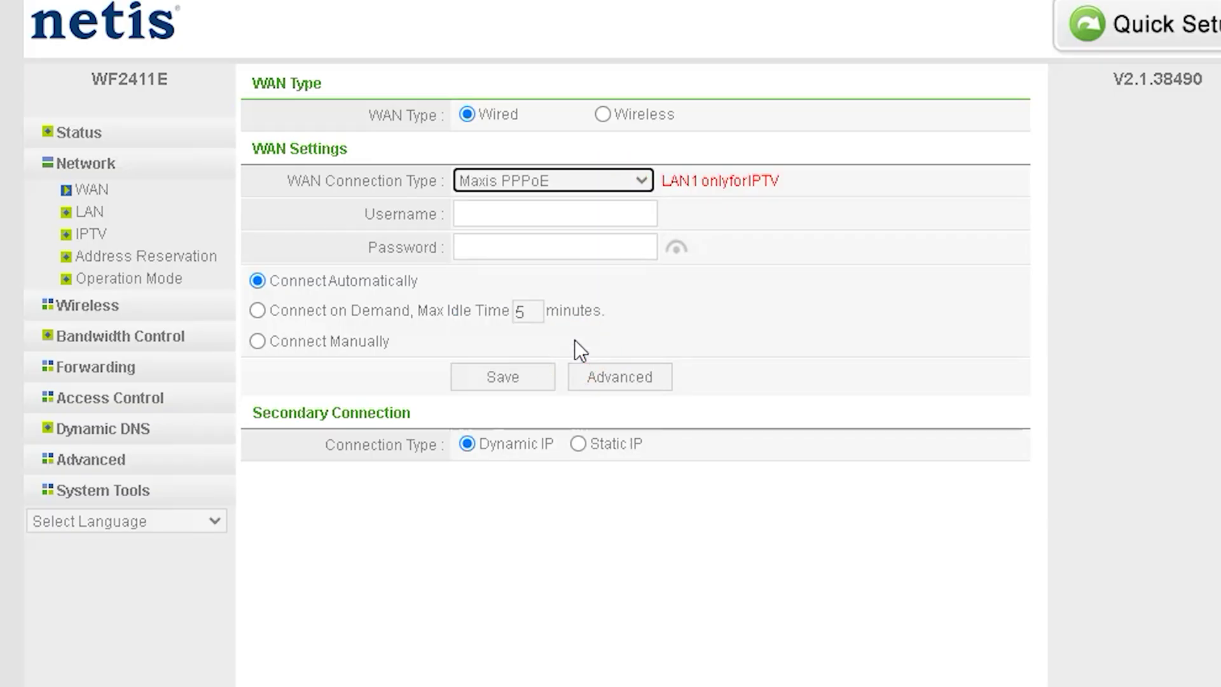
pyautogui.click(611, 182)
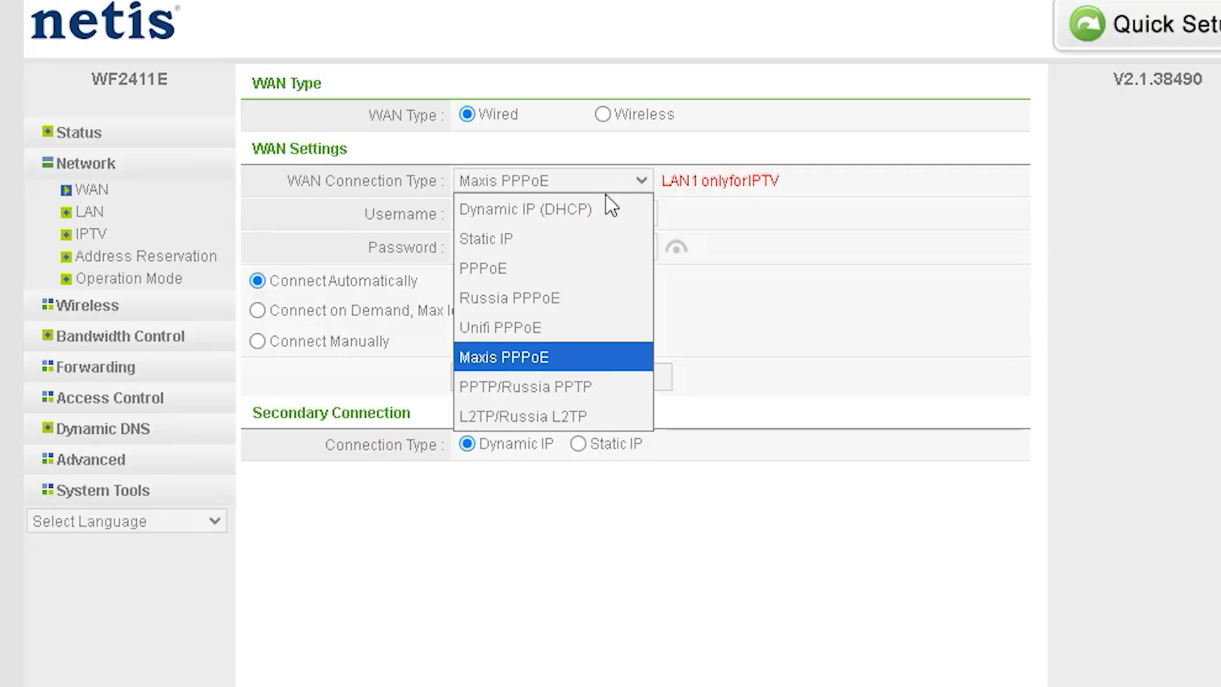
pyautogui.click(578, 382)
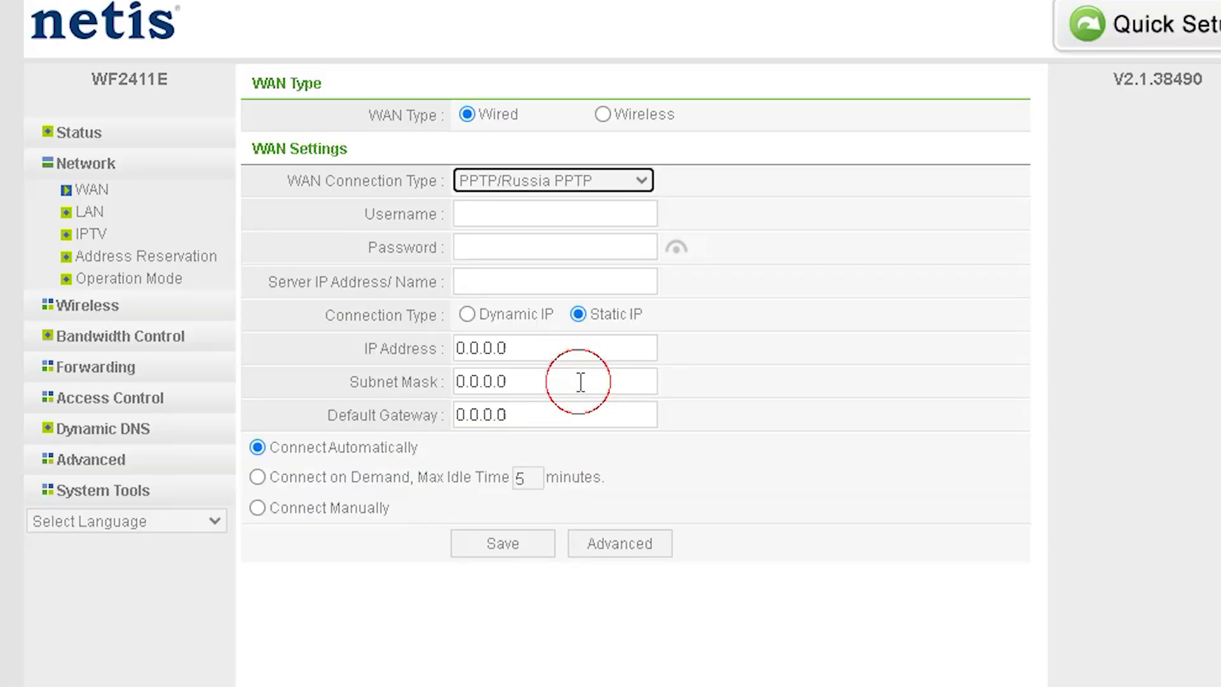
pyautogui.click(619, 182)
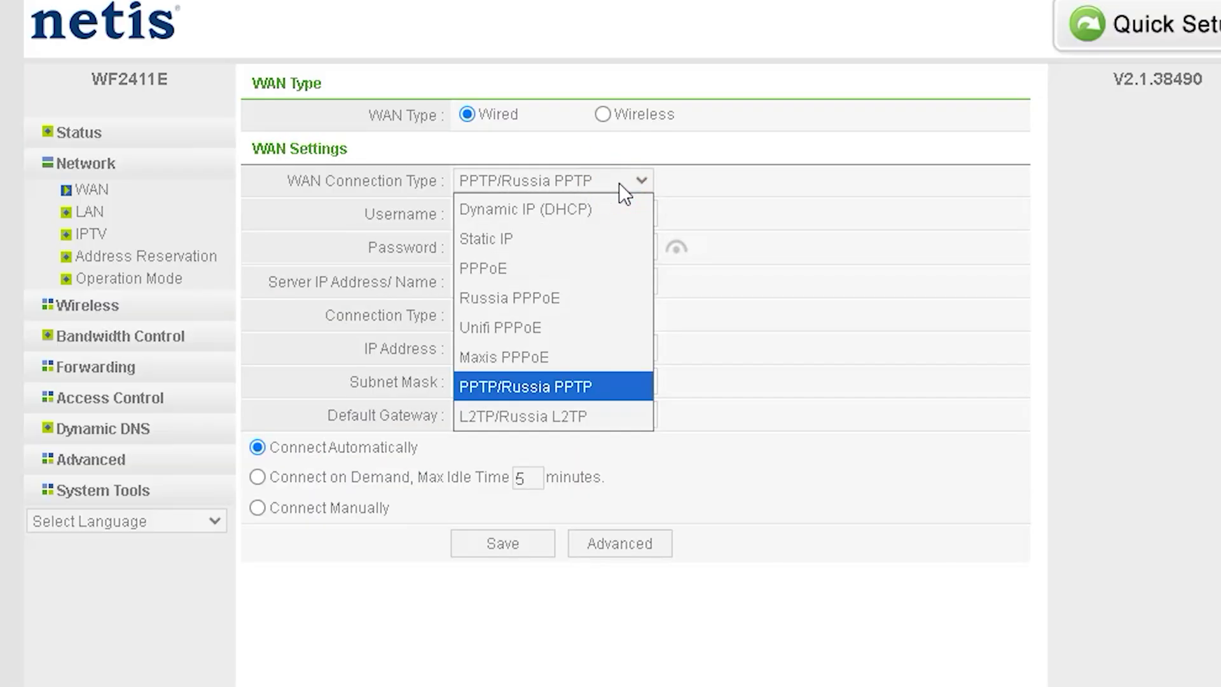
pyautogui.click(567, 425)
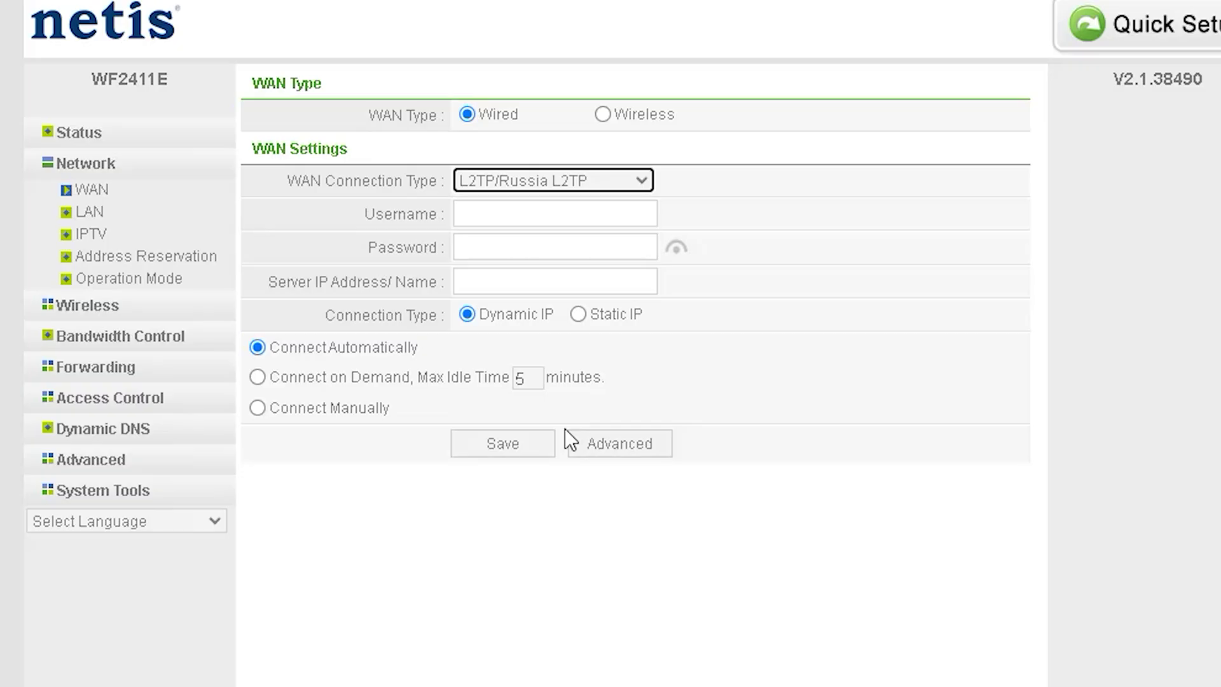
pyautogui.click(90, 212)
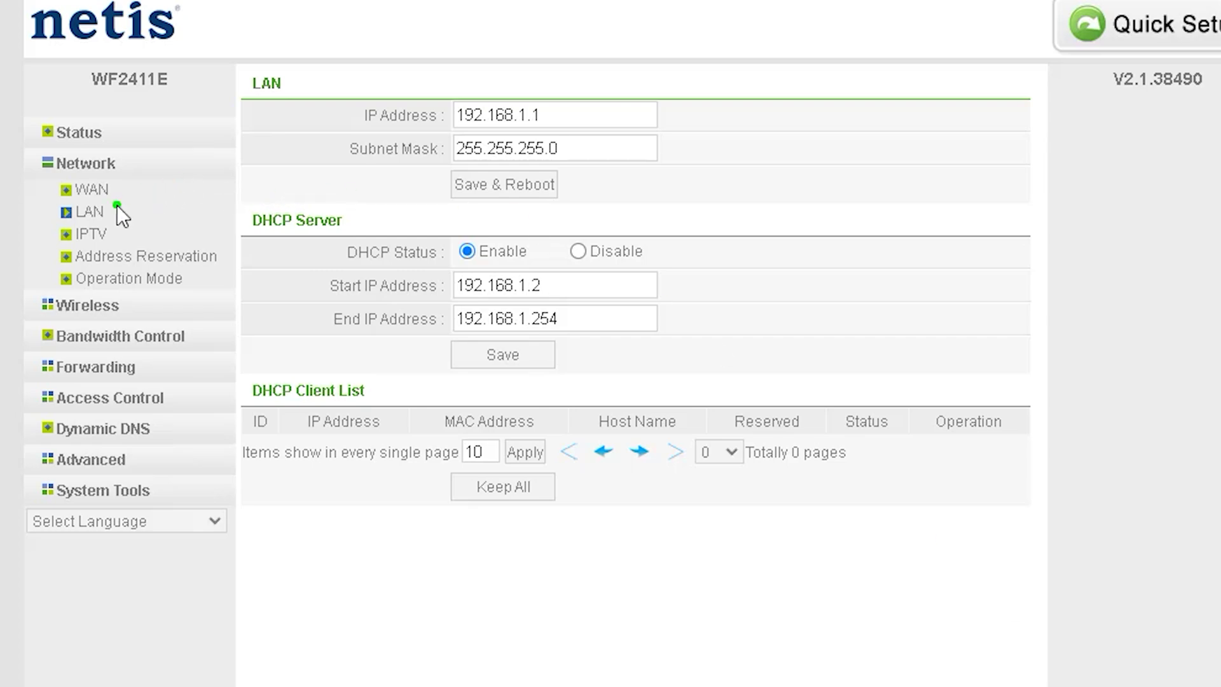
# - Mark the LAN section, IP address row and subnet mask with green annotations, then clear them
pyautogui.moveTo(116, 211); pyautogui.dragTo(190, 211)
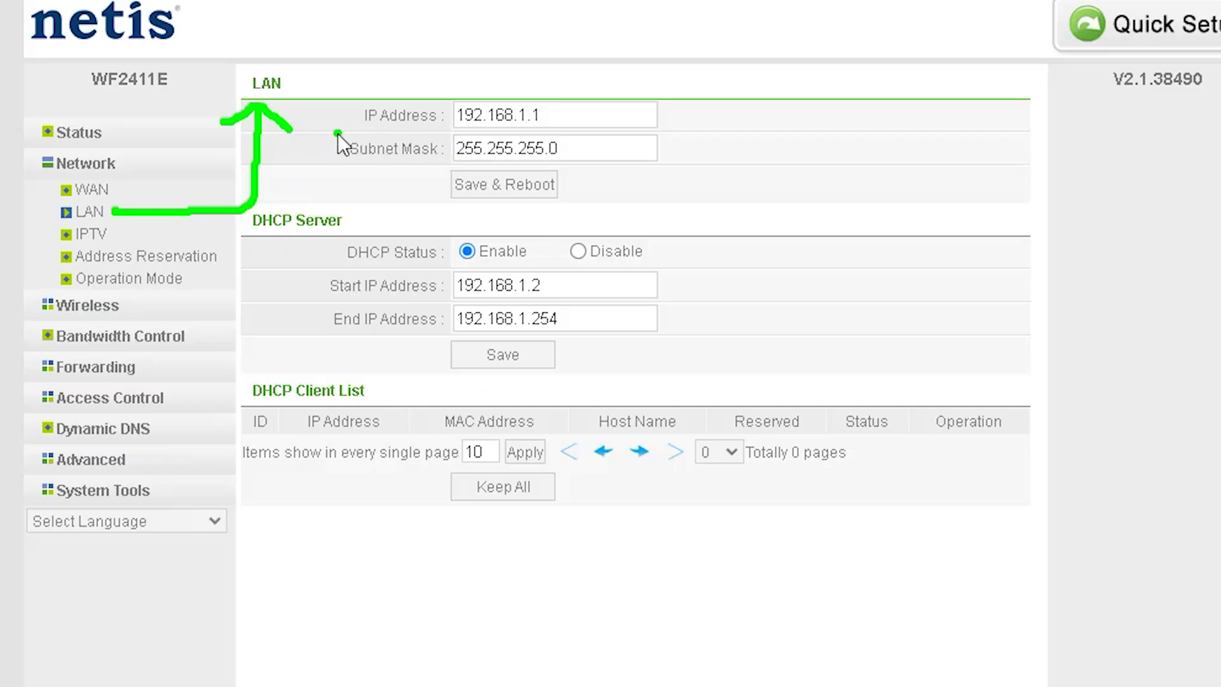
pyautogui.moveTo(354, 132); pyautogui.dragTo(579, 133)
pyautogui.moveTo(666, 116)
pyautogui.mouseDown()
pyautogui.moveTo(385, 89)
pyautogui.moveTo(366, 132)
pyautogui.moveTo(416, 171)
pyautogui.mouseUp()
pyautogui.press('Escape')
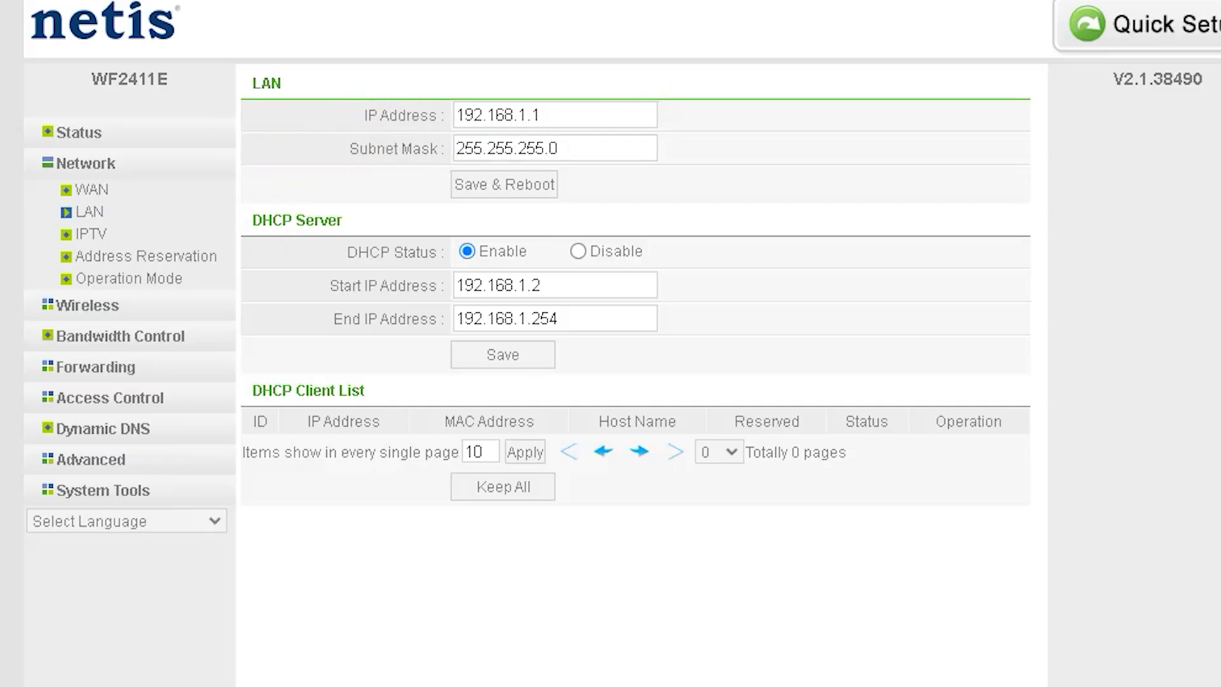
pyautogui.click(479, 154)
pyautogui.moveTo(432, 132)
pyautogui.mouseDown()
pyautogui.moveTo(595, 130)
pyautogui.moveTo(445, 93)
pyautogui.mouseUp()
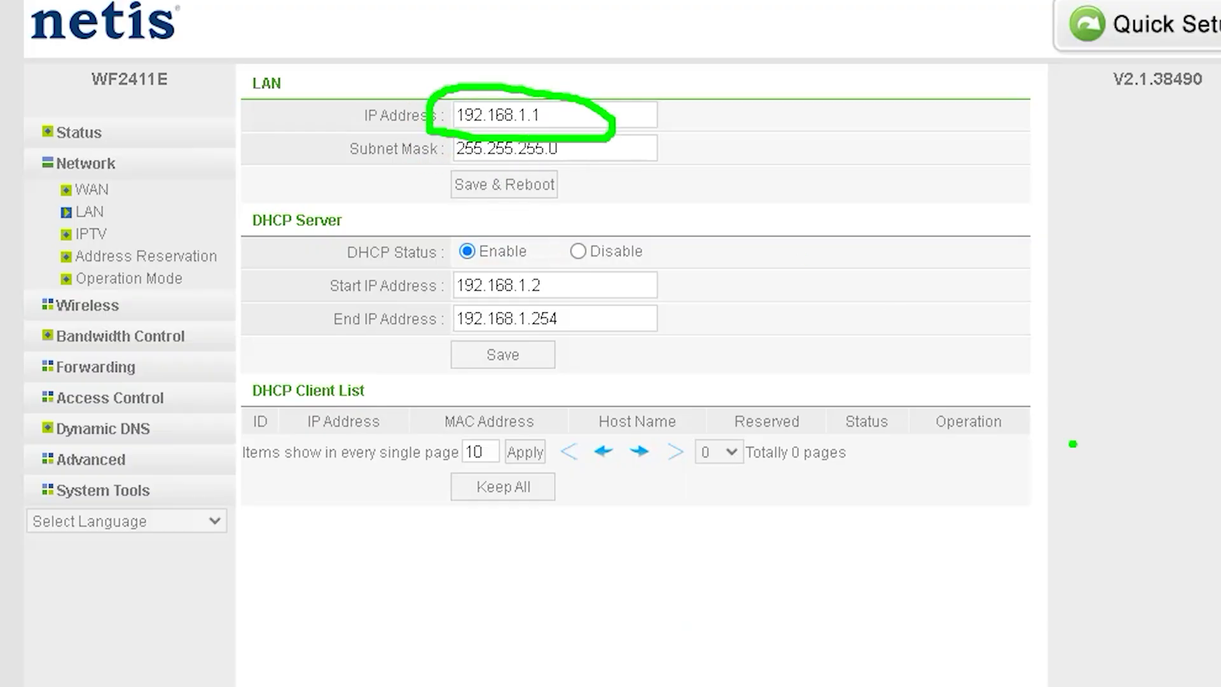
pyautogui.press('Escape')
# - Change the LAN IP address to 10.10.1.1 by typing 10.10 over the 192.168 part
pyautogui.moveTo(554, 120); pyautogui.dragTo(374, 120)
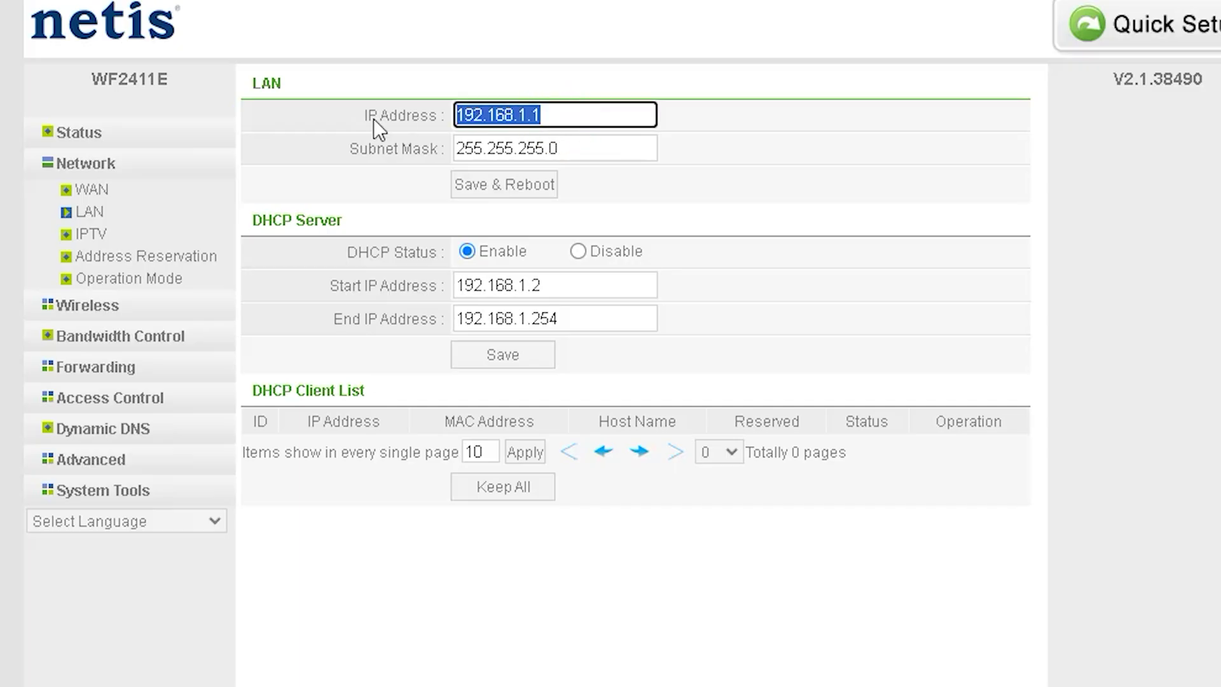
pyautogui.write('10')
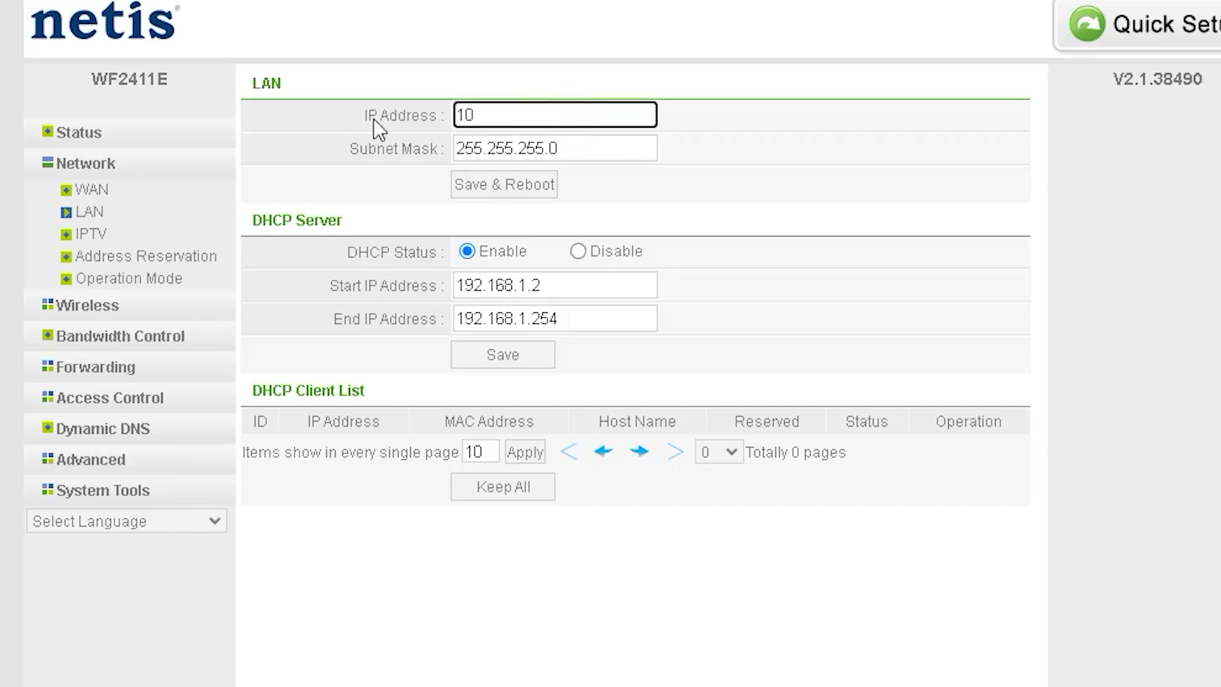
pyautogui.write('.10.1.1')
pyautogui.click(796, 181)
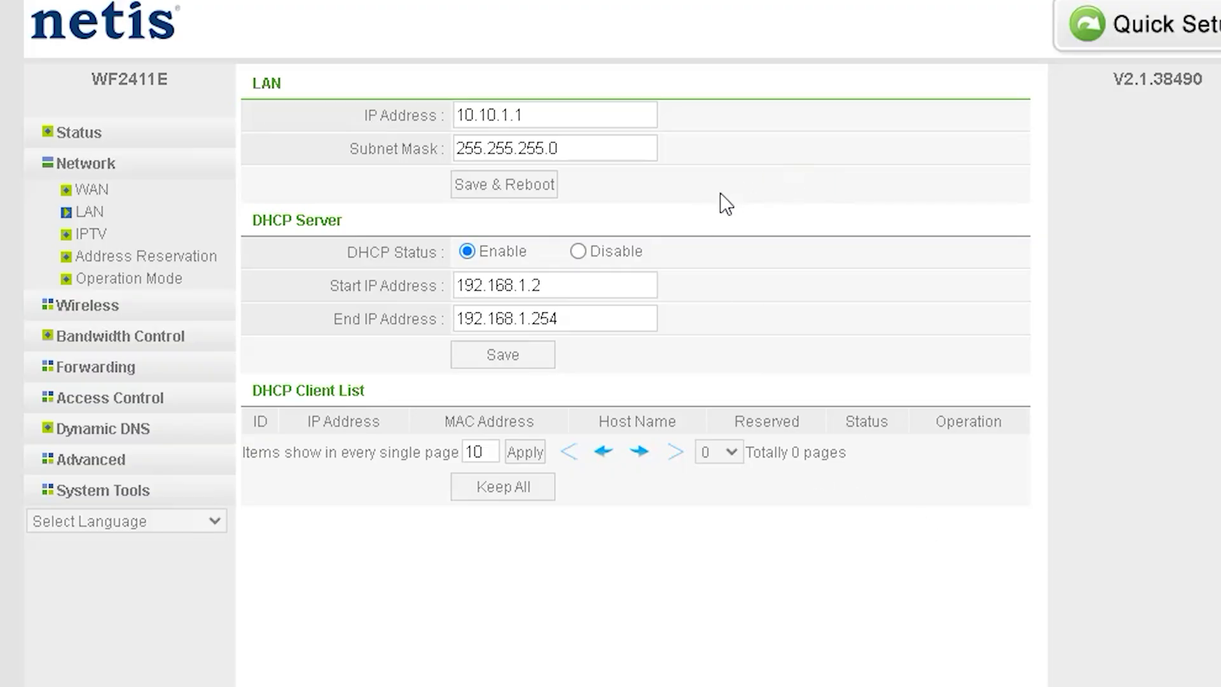
pyautogui.click(89, 213)
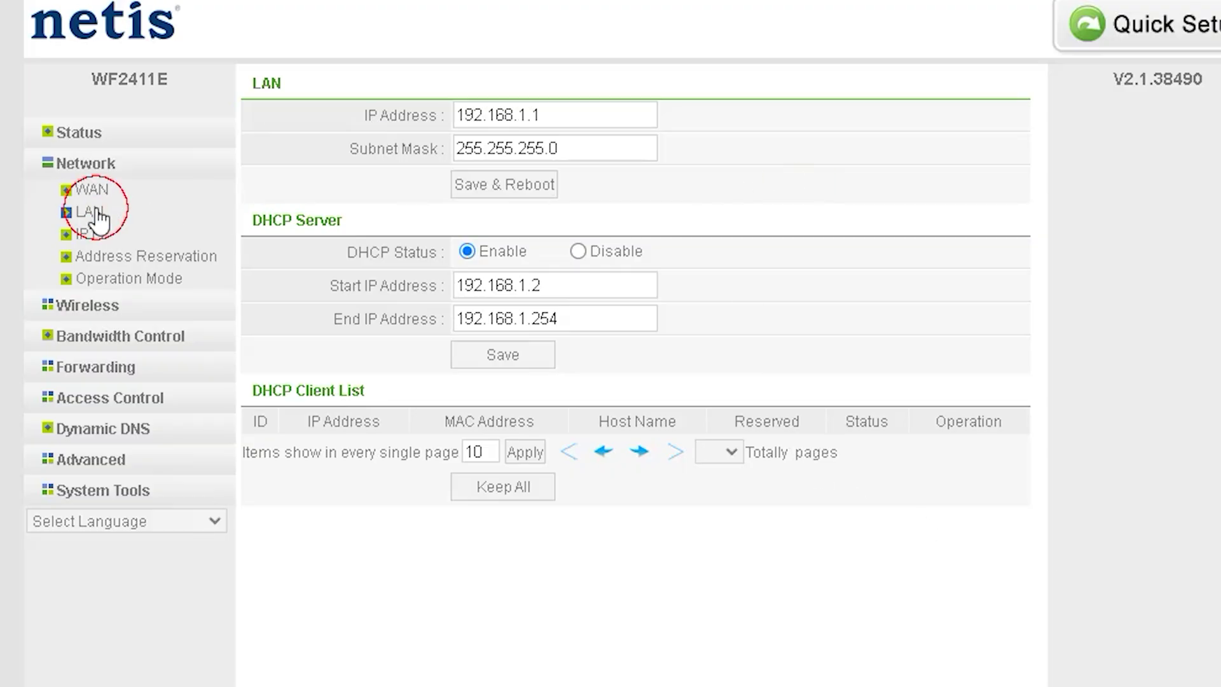
pyautogui.moveTo(514, 115); pyautogui.dragTo(370, 124)
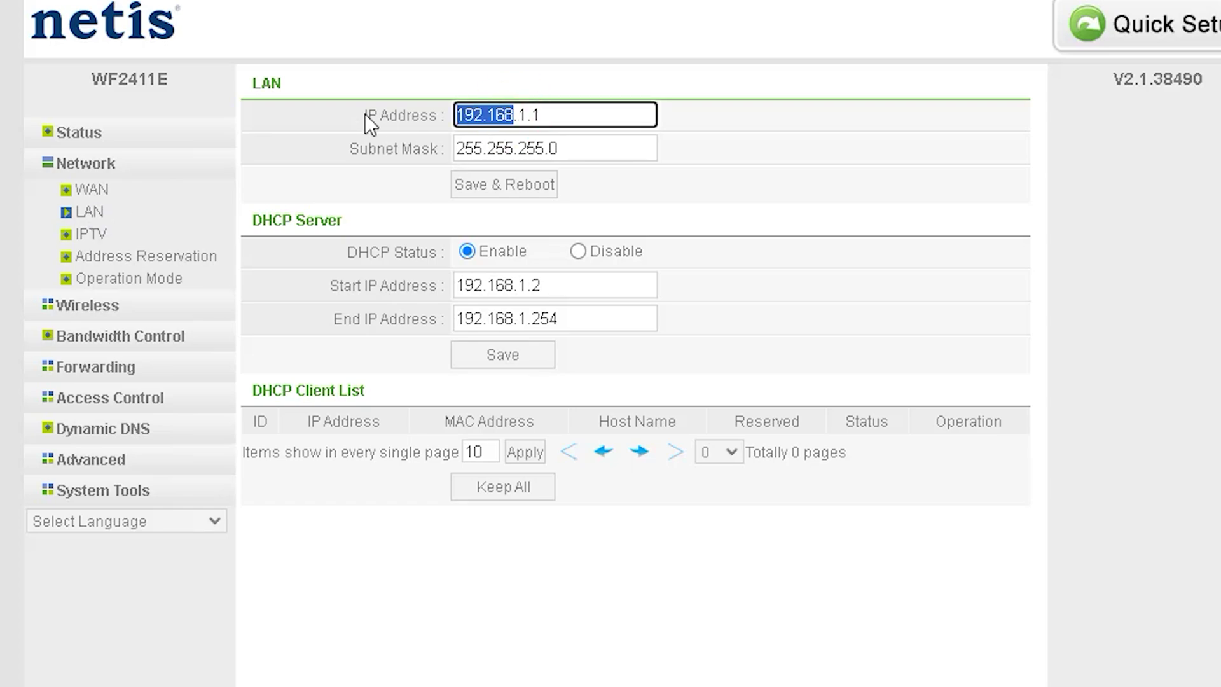
pyautogui.write('10.10')
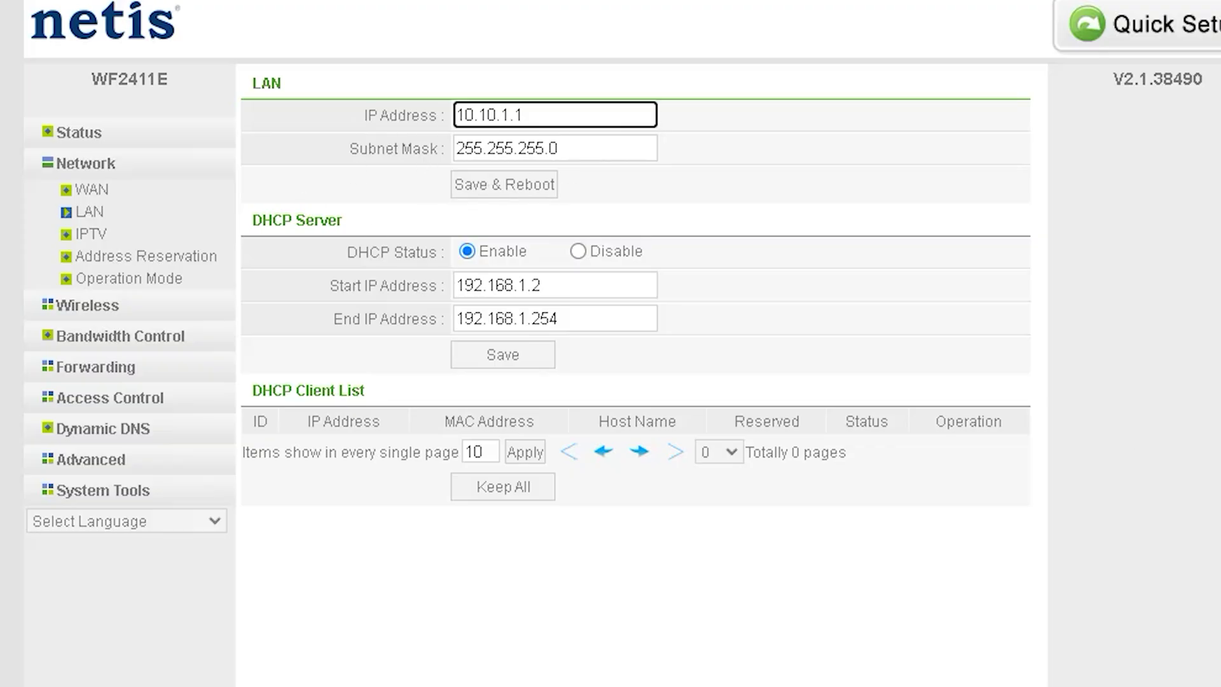
pyautogui.click(997, 613)
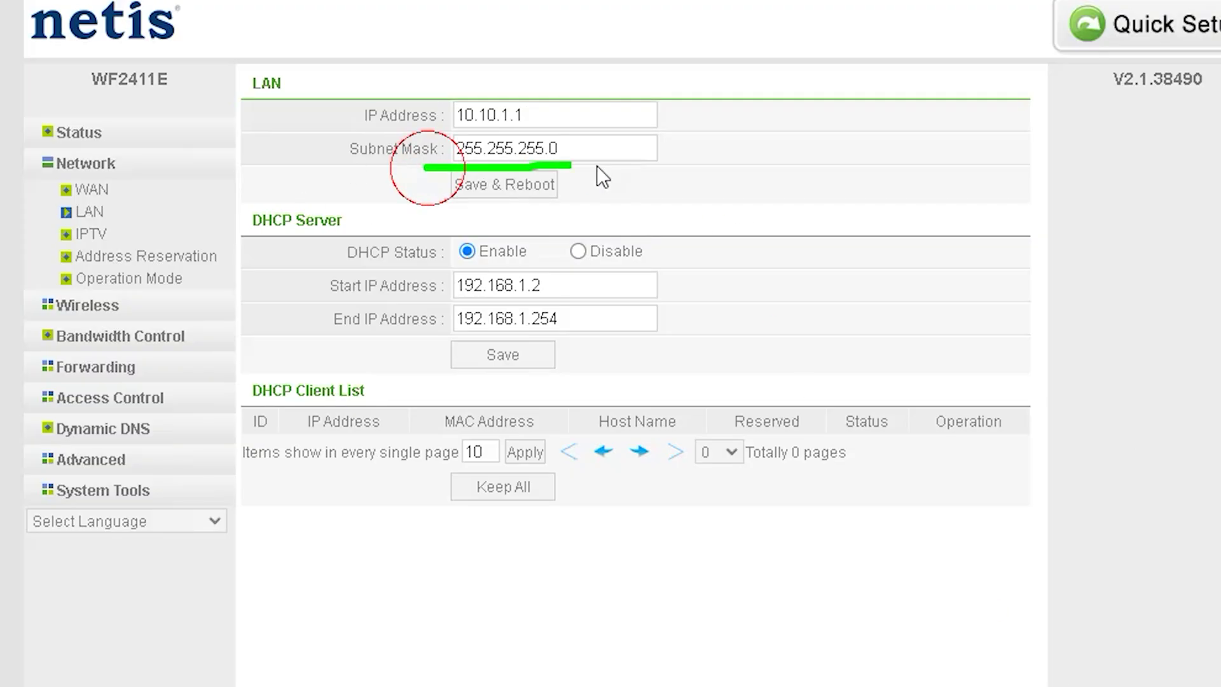
# - Circle the IP Address, Subnet Mask and DHCP Server fields, then clear the marks
pyautogui.moveTo(596, 166)
pyautogui.mouseDown()
pyautogui.moveTo(369, 181)
pyautogui.moveTo(461, 172)
pyautogui.mouseUp()
pyautogui.moveTo(557, 235)
pyautogui.mouseDown()
pyautogui.moveTo(460, 235)
pyautogui.moveTo(292, 307)
pyautogui.moveTo(467, 381)
pyautogui.moveTo(727, 299)
pyautogui.moveTo(523, 230)
pyautogui.mouseUp()
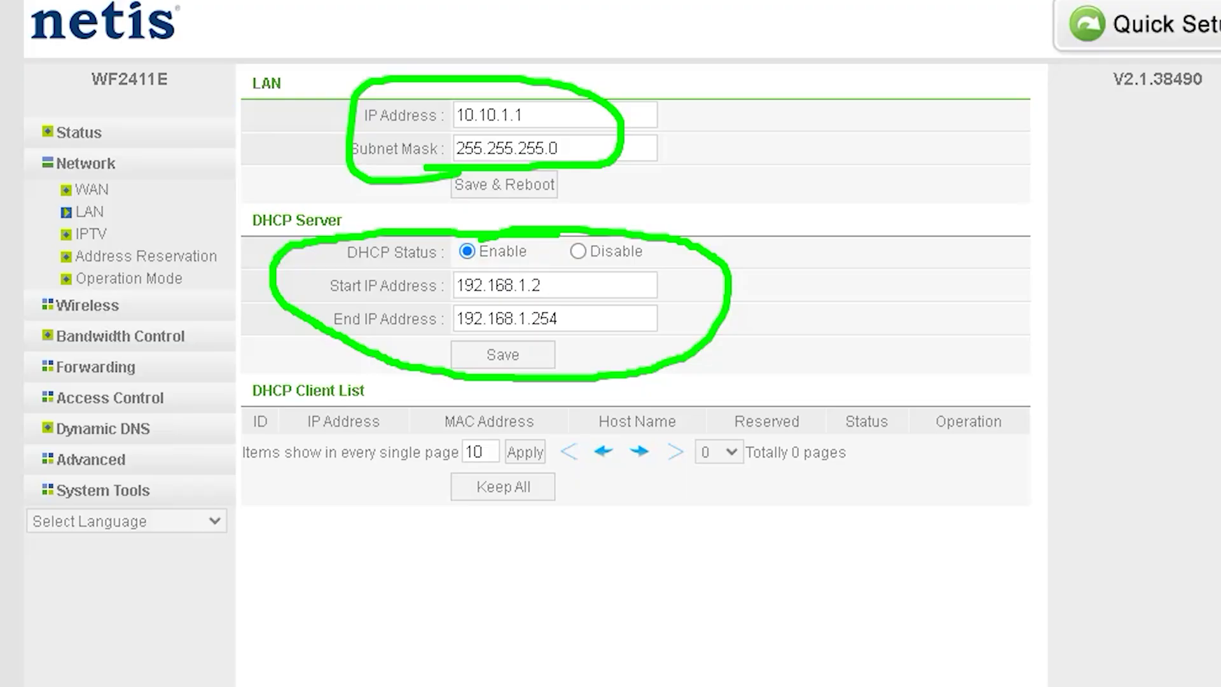
pyautogui.press('Escape')
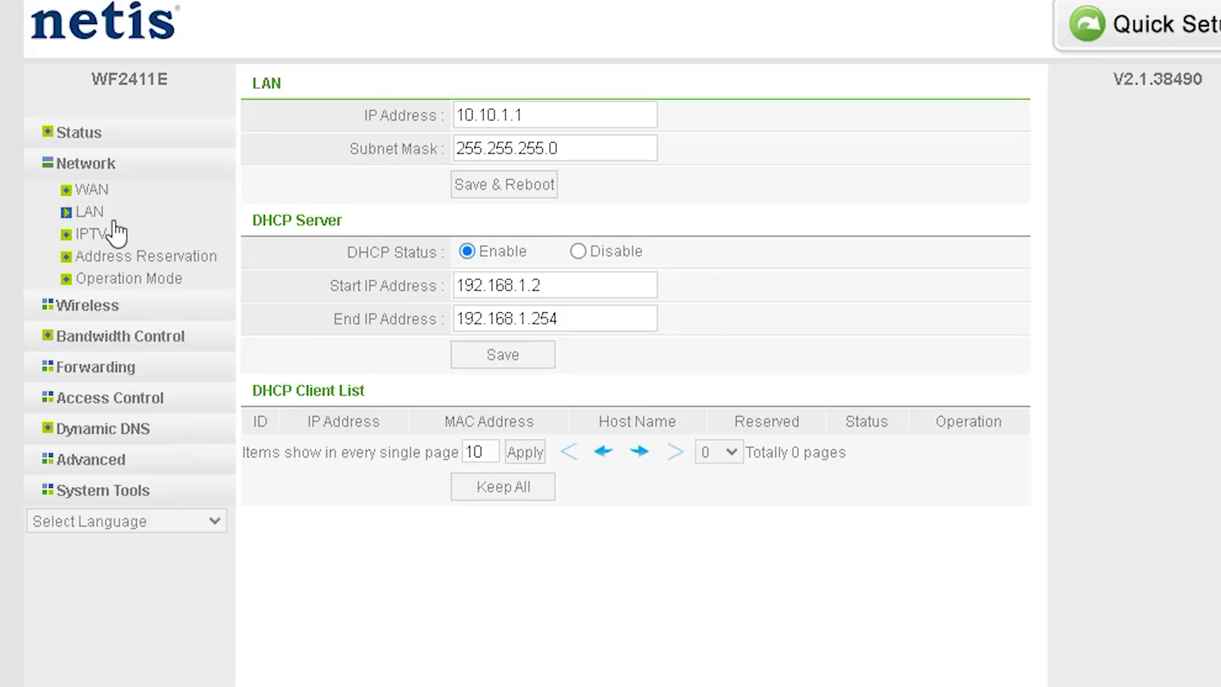
pyautogui.click(88, 234)
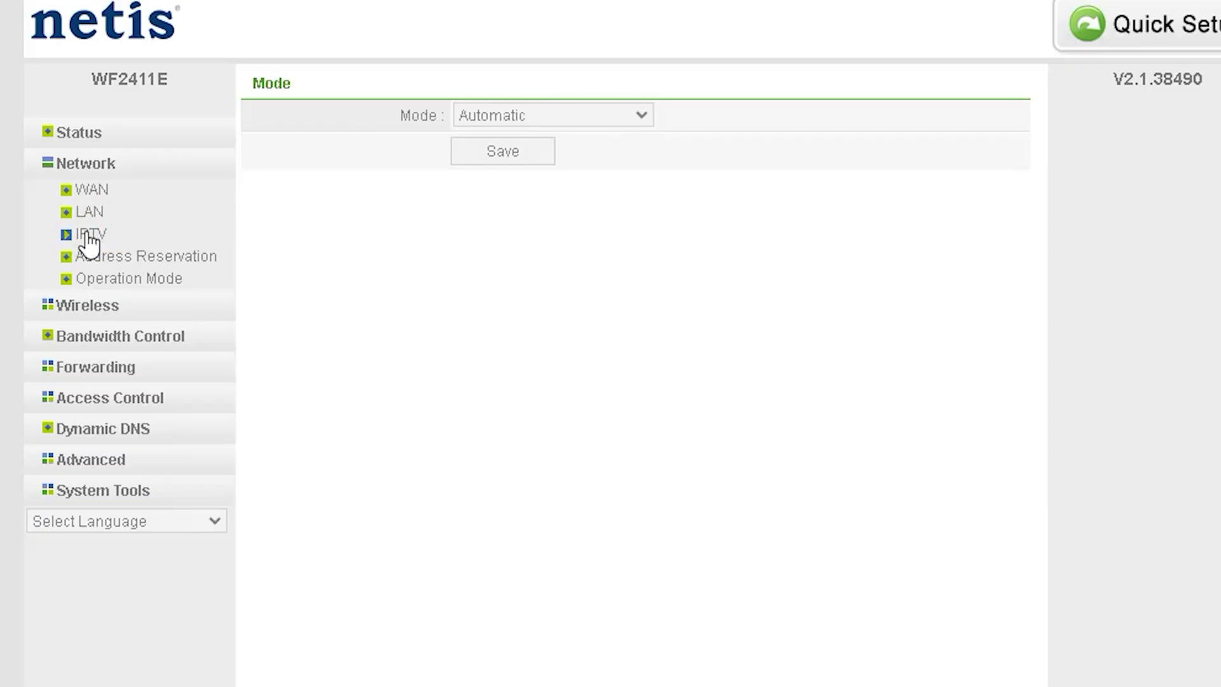
# - Set the IPTV Mode to Bridge and the IPTV Port to LAN1 & LAN2
pyautogui.click(582, 115)
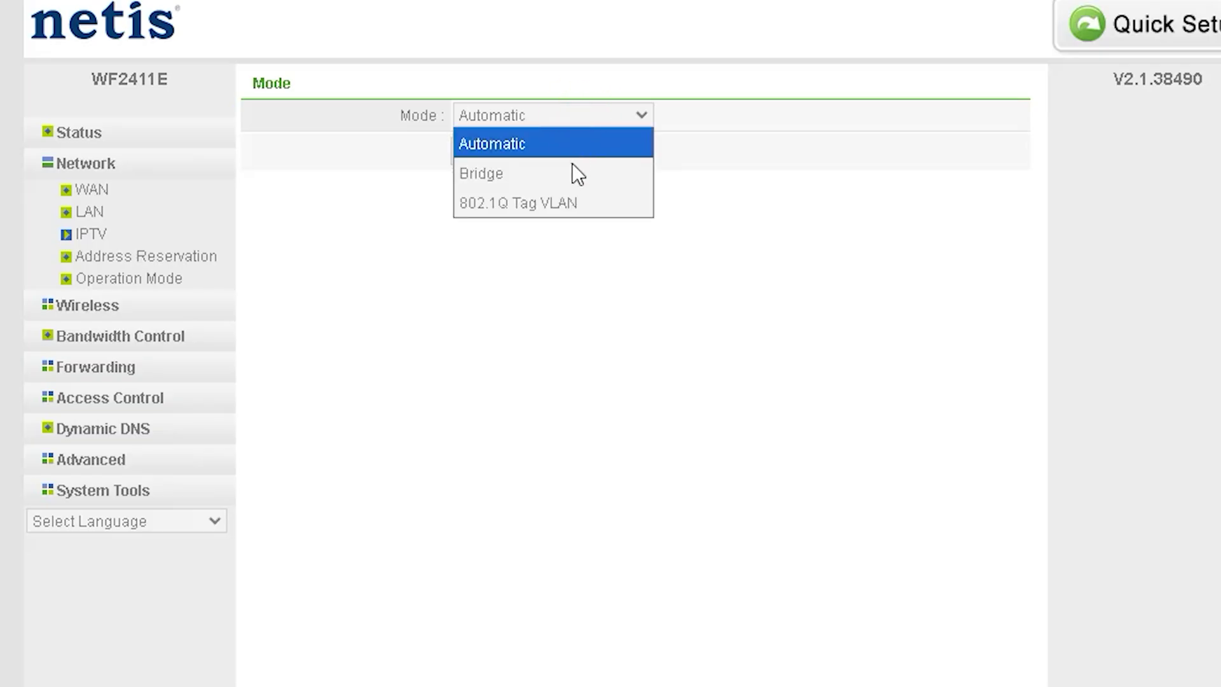
pyautogui.click(570, 181)
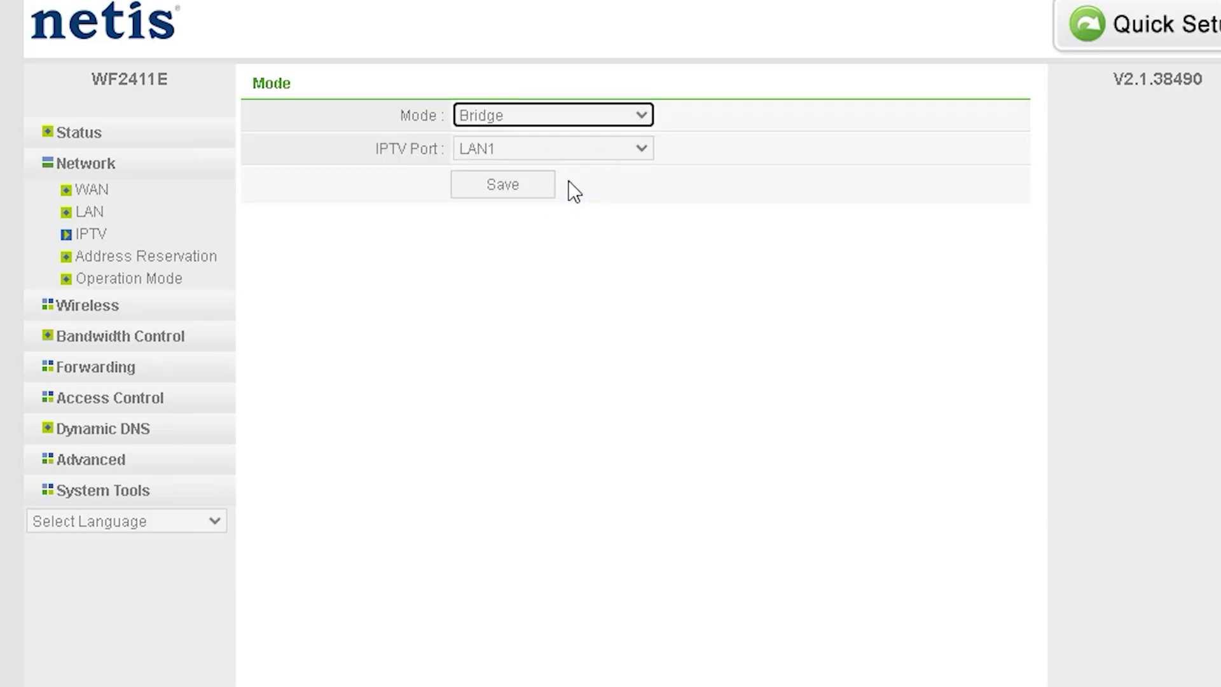
pyautogui.click(601, 151)
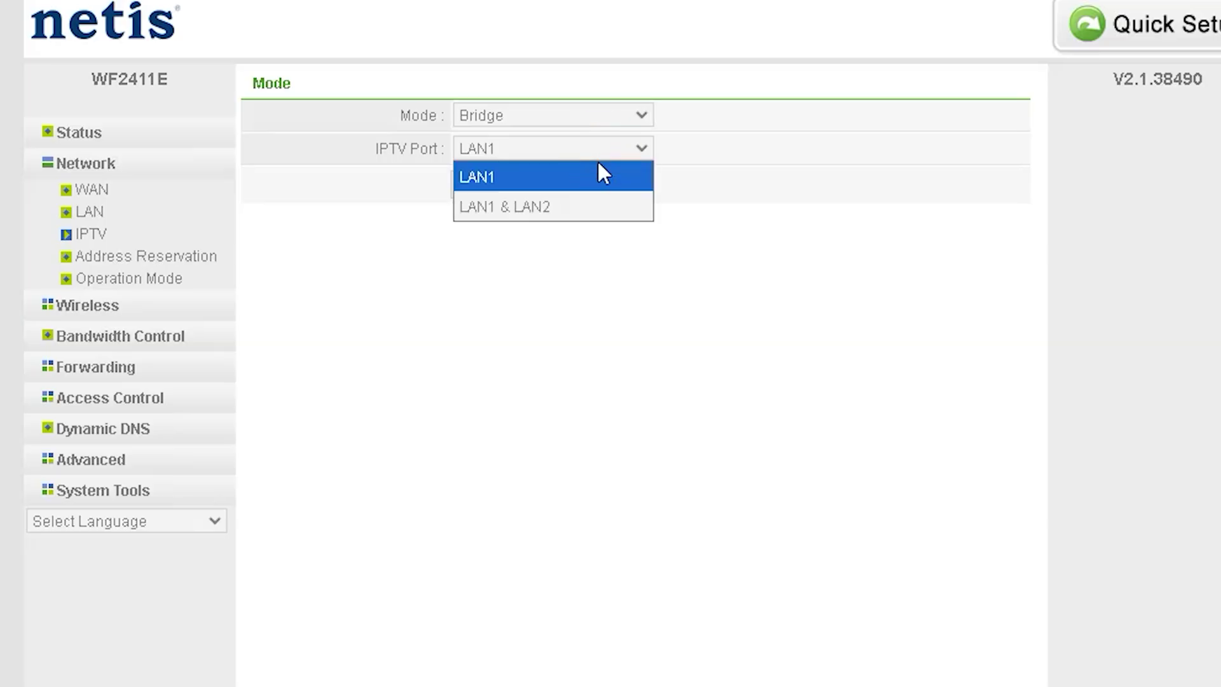
pyautogui.click(579, 214)
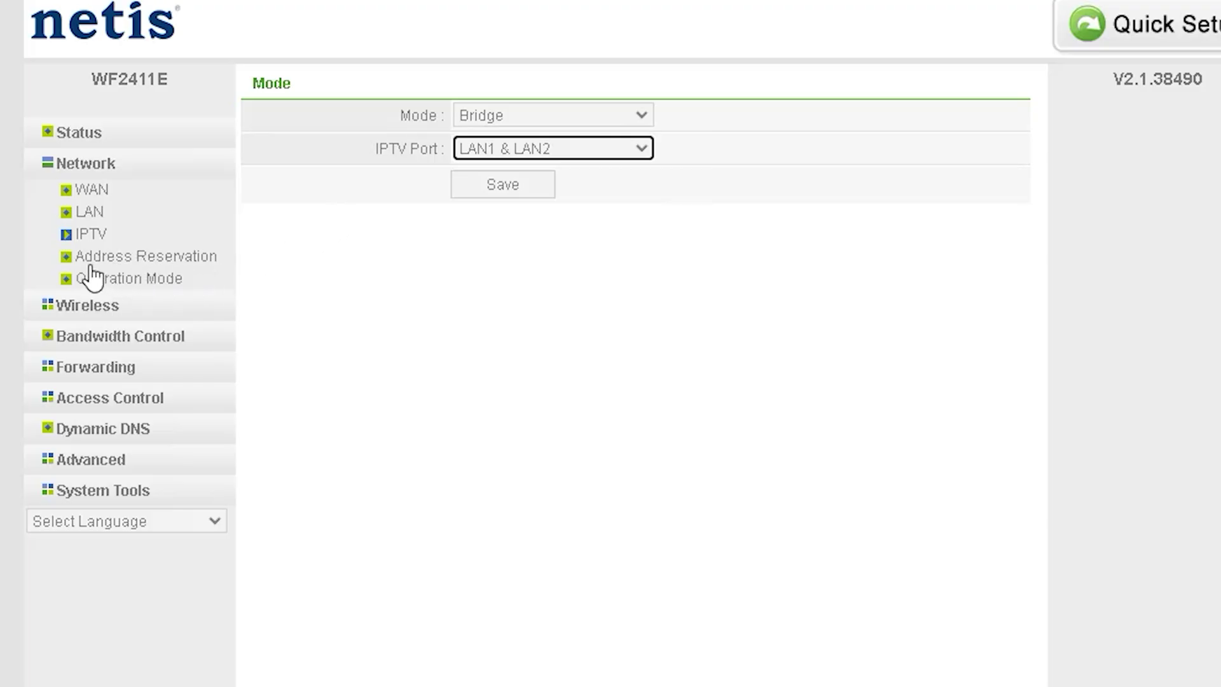
pyautogui.click(119, 261)
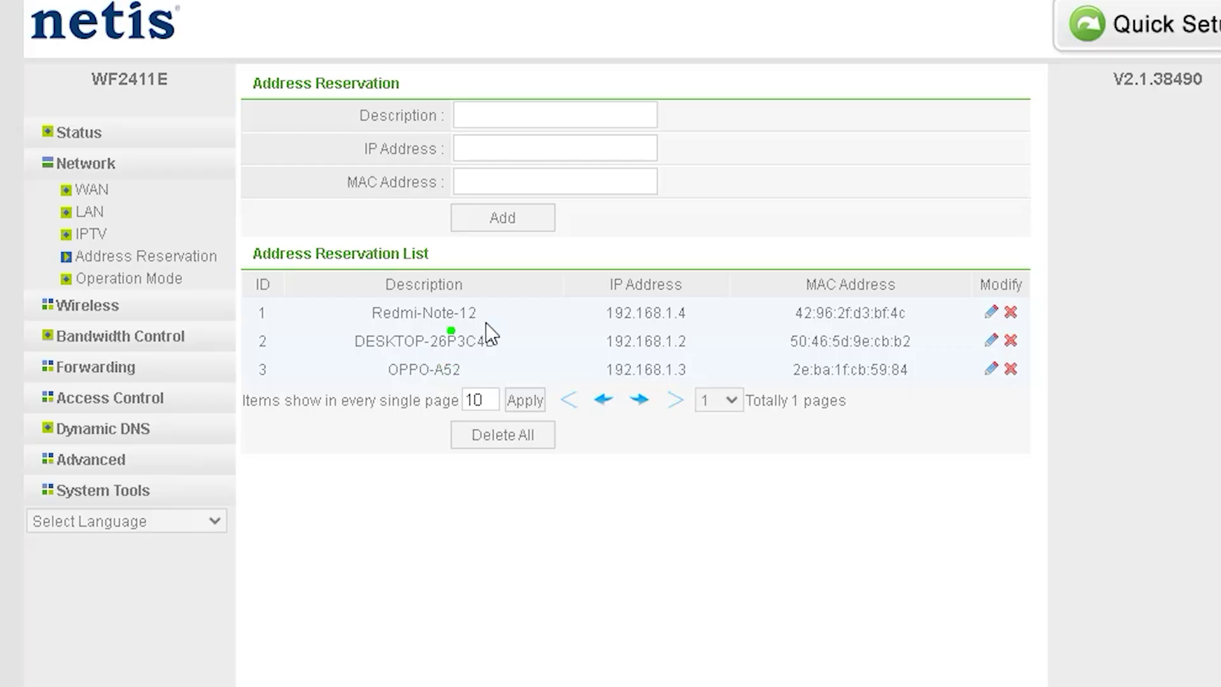
pyautogui.moveTo(522, 294); pyautogui.dragTo(350, 283)
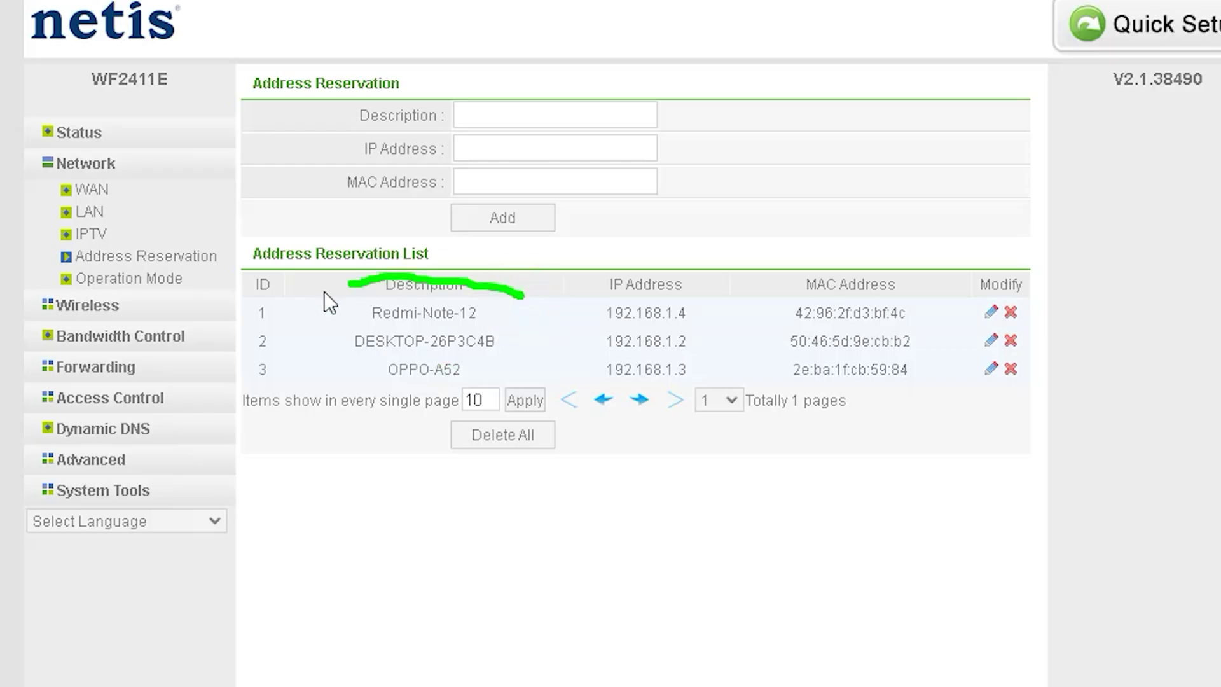
pyautogui.moveTo(296, 342)
pyautogui.mouseDown()
pyautogui.moveTo(368, 438)
pyautogui.moveTo(477, 452)
pyautogui.mouseUp()
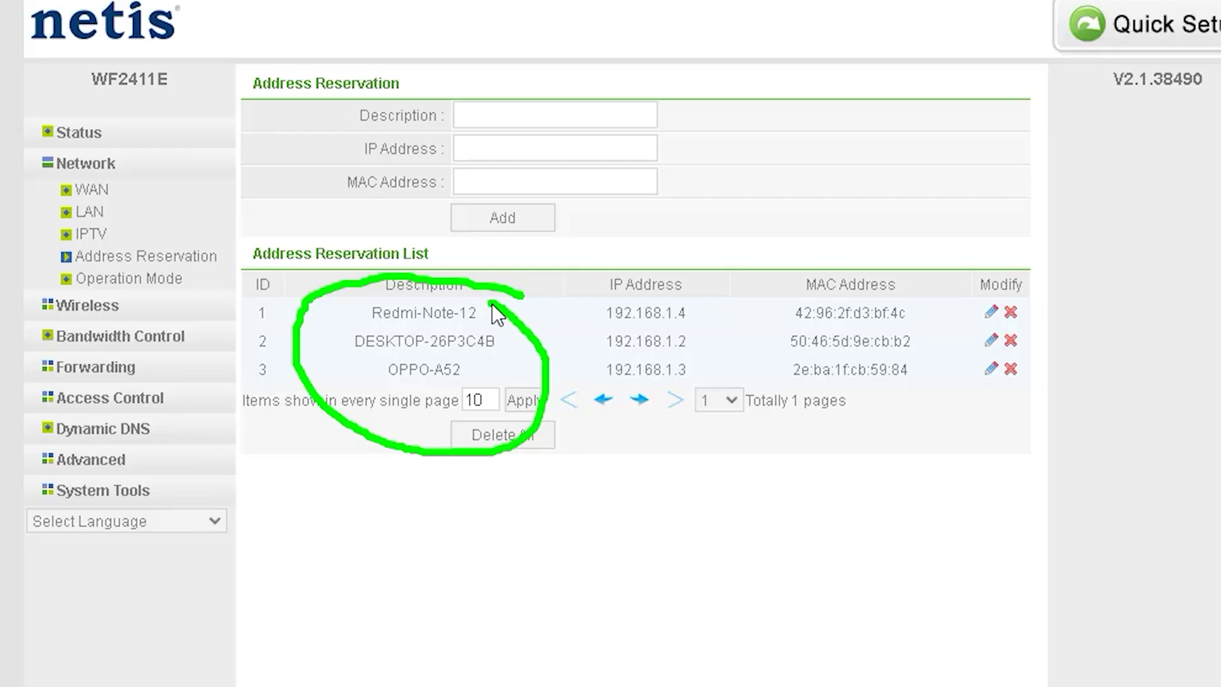
pyautogui.click(718, 278)
pyautogui.moveTo(703, 283)
pyautogui.mouseDown()
pyautogui.moveTo(623, 275)
pyautogui.moveTo(576, 299)
pyautogui.moveTo(561, 353)
pyautogui.mouseUp()
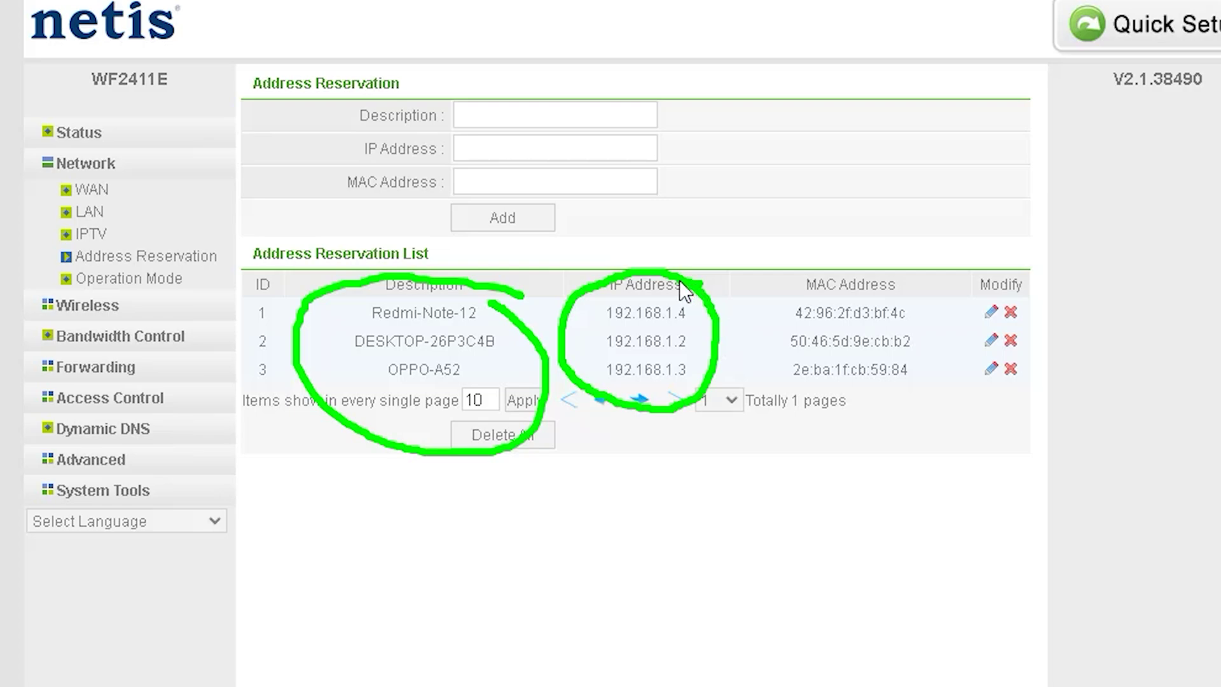
pyautogui.click(824, 288)
pyautogui.moveTo(906, 274)
pyautogui.mouseDown()
pyautogui.moveTo(856, 265)
pyautogui.moveTo(772, 275)
pyautogui.mouseUp()
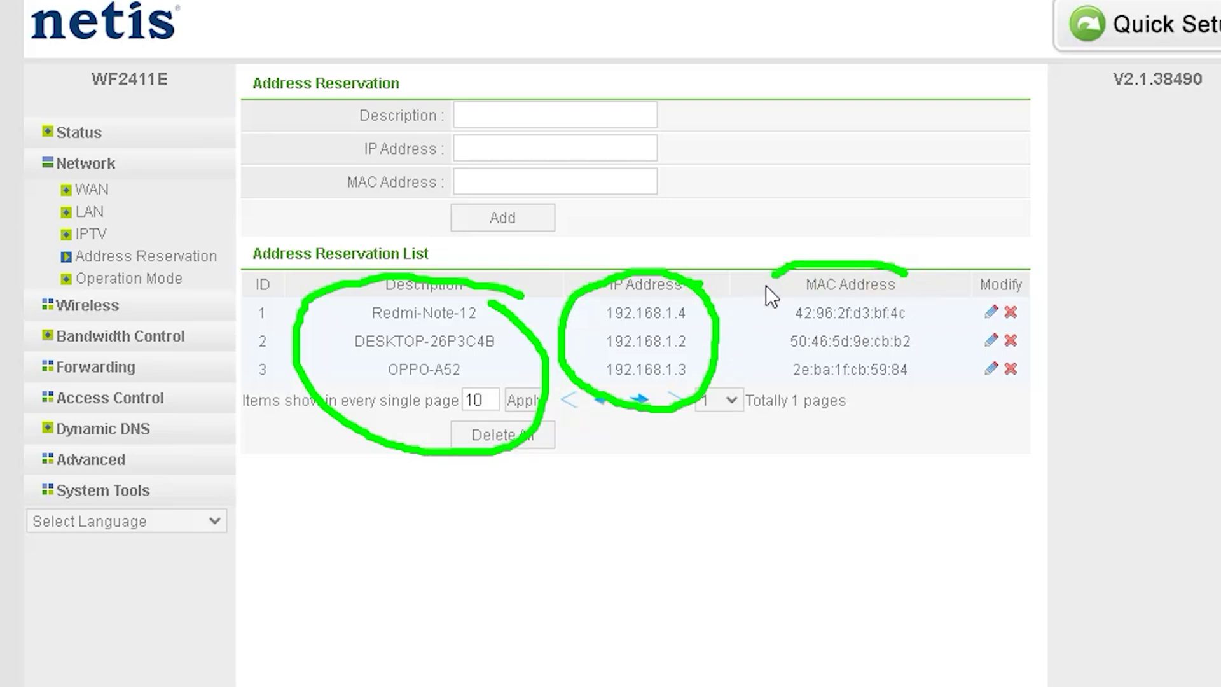
pyautogui.moveTo(804, 417); pyautogui.dragTo(923, 382)
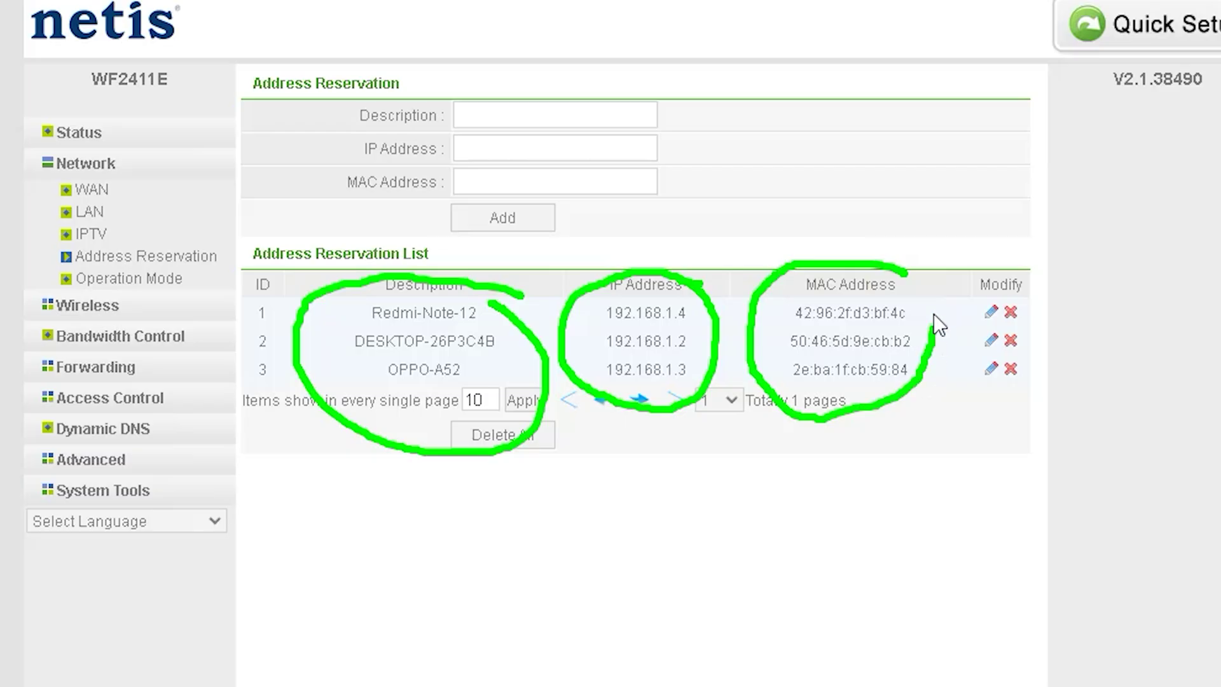
pyautogui.moveTo(885, 259); pyautogui.dragTo(863, 257)
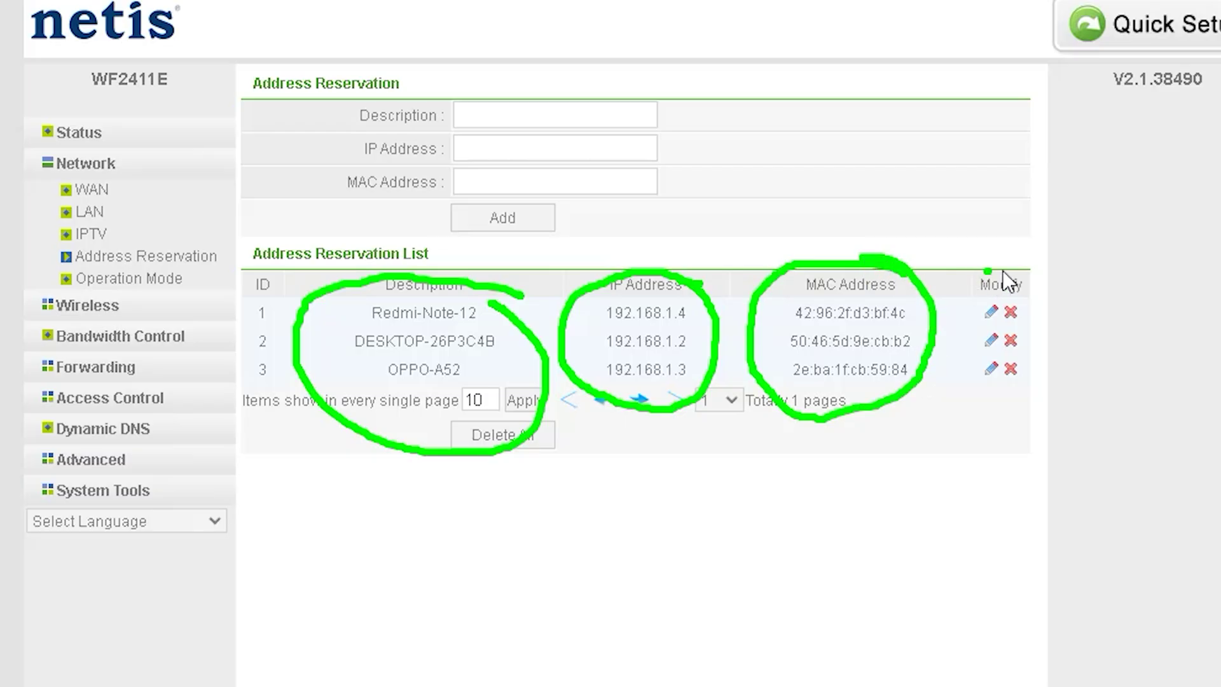
pyautogui.moveTo(1016, 265)
pyautogui.mouseDown()
pyautogui.moveTo(956, 291)
pyautogui.moveTo(946, 381)
pyautogui.mouseUp()
pyautogui.moveTo(1001, 442); pyautogui.dragTo(1038, 297)
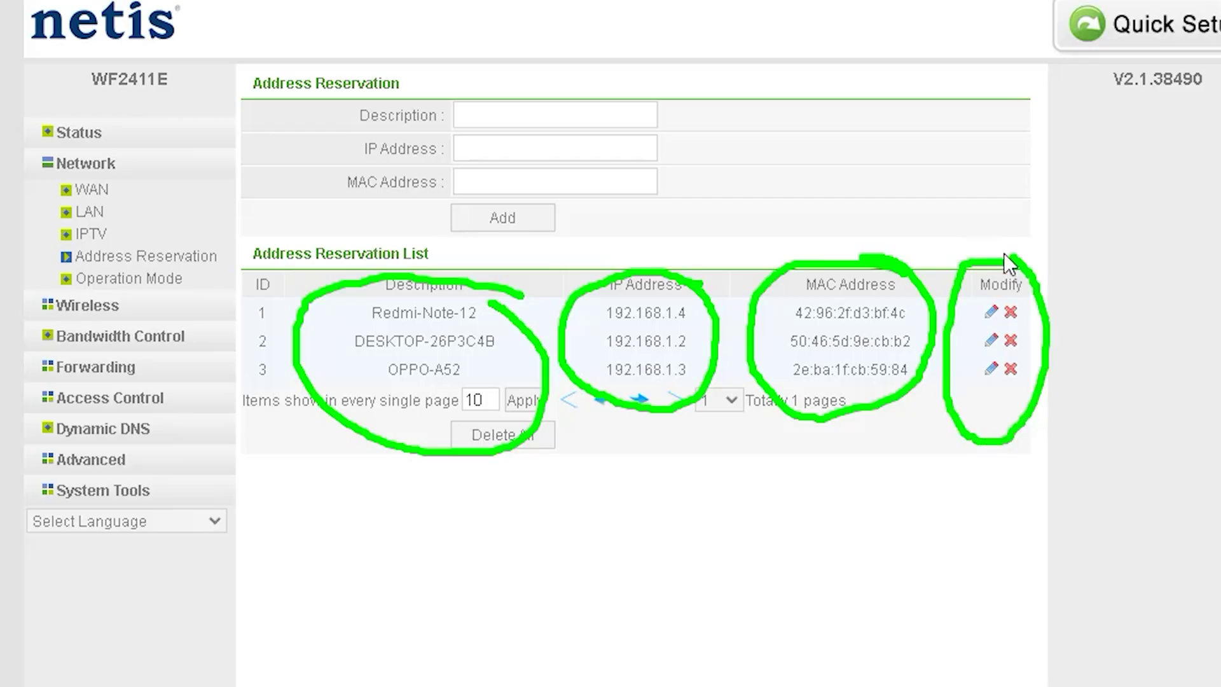
pyautogui.moveTo(1003, 253); pyautogui.dragTo(982, 249)
pyautogui.moveTo(628, 98)
pyautogui.mouseDown()
pyautogui.moveTo(462, 83)
pyautogui.moveTo(308, 93)
pyautogui.moveTo(291, 166)
pyautogui.moveTo(407, 224)
pyautogui.mouseUp()
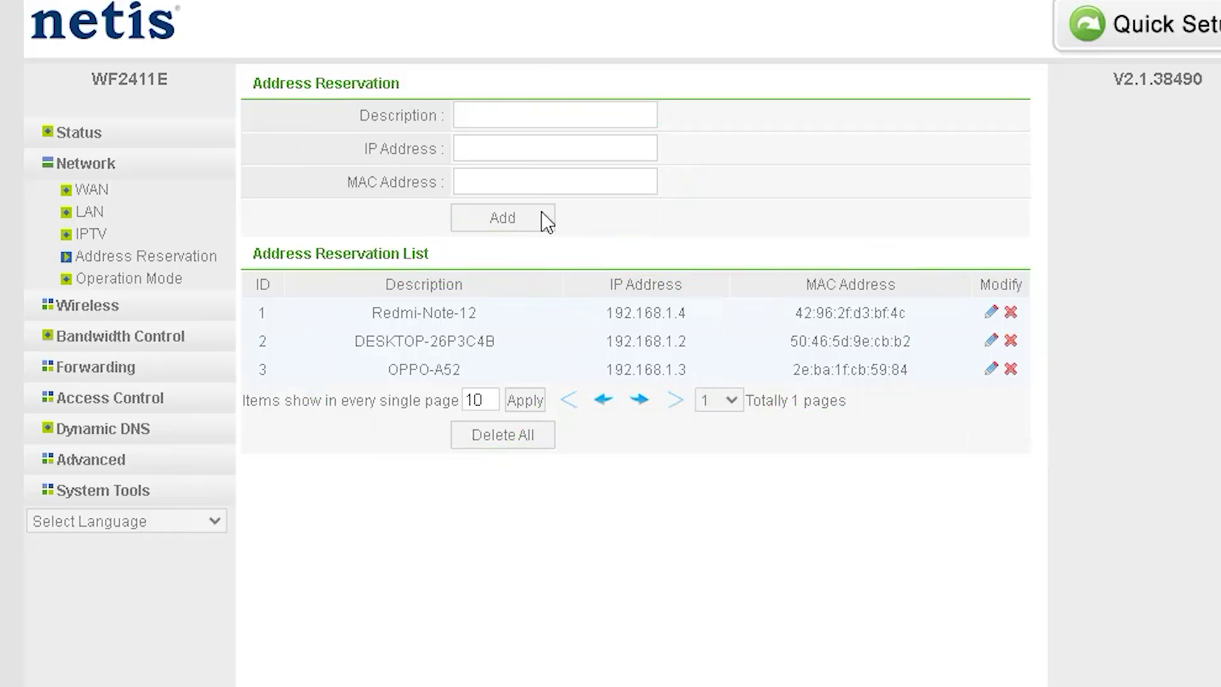
pyautogui.click(144, 280)
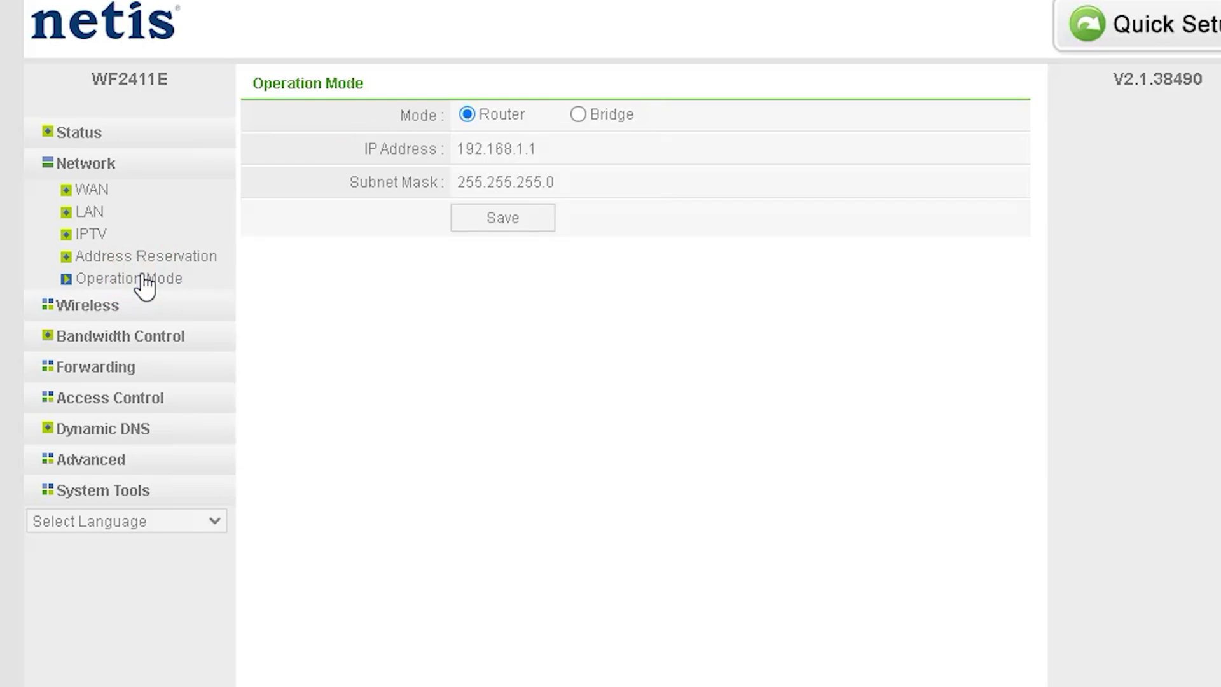
# - Switch the operation mode to Bridge and circle the bridge settings in green
pyautogui.click(579, 116)
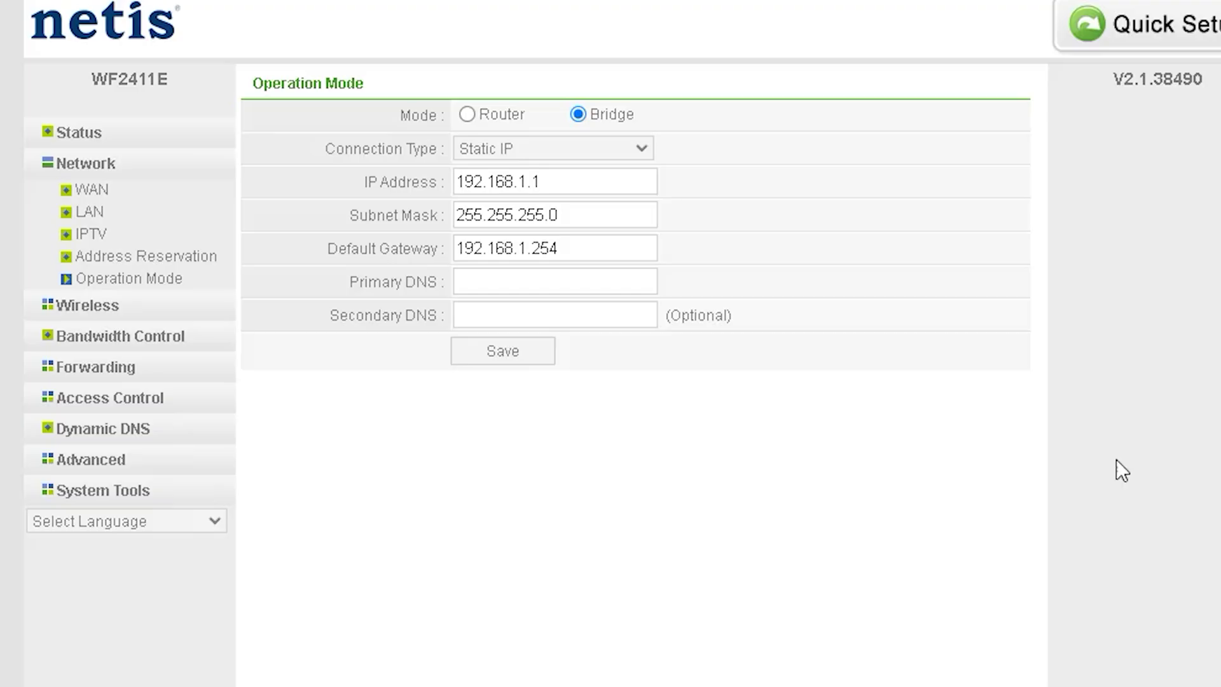
pyautogui.moveTo(707, 93)
pyautogui.mouseDown()
pyautogui.moveTo(605, 84)
pyautogui.moveTo(559, 136)
pyautogui.moveTo(703, 122)
pyautogui.moveTo(613, 69)
pyautogui.mouseUp()
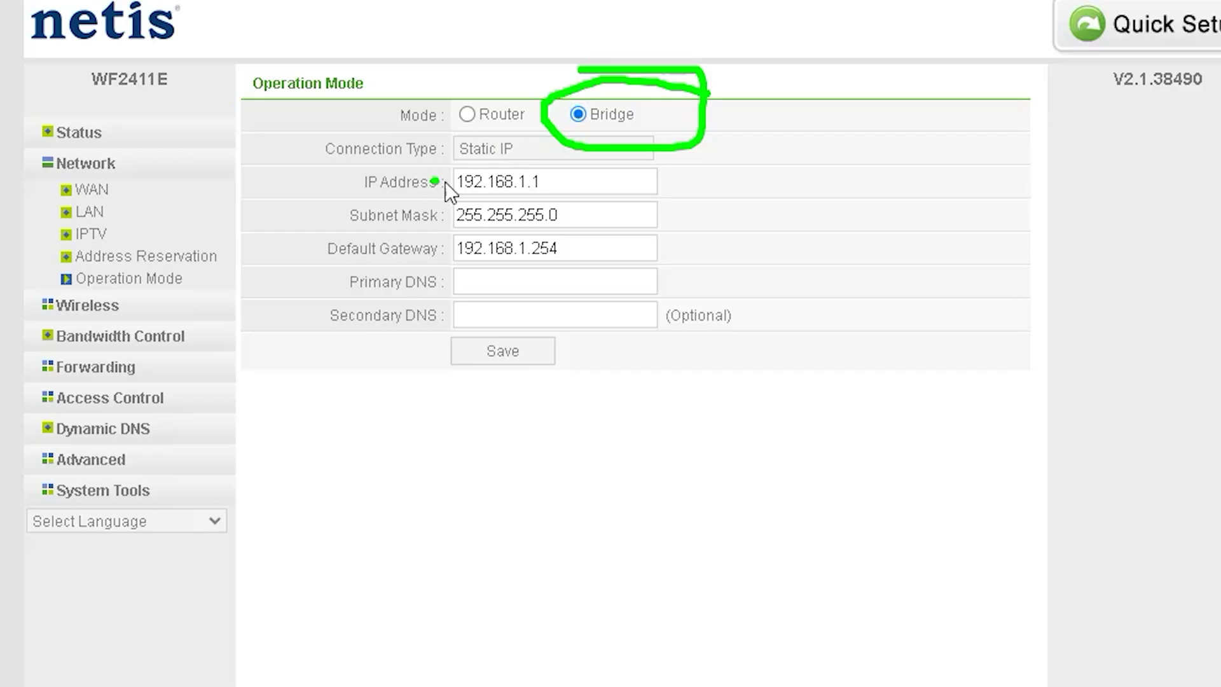
pyautogui.moveTo(612, 125)
pyautogui.mouseDown()
pyautogui.moveTo(300, 128)
pyautogui.moveTo(277, 290)
pyautogui.moveTo(421, 427)
pyautogui.moveTo(733, 311)
pyautogui.moveTo(687, 142)
pyautogui.moveTo(577, 116)
pyautogui.mouseUp()
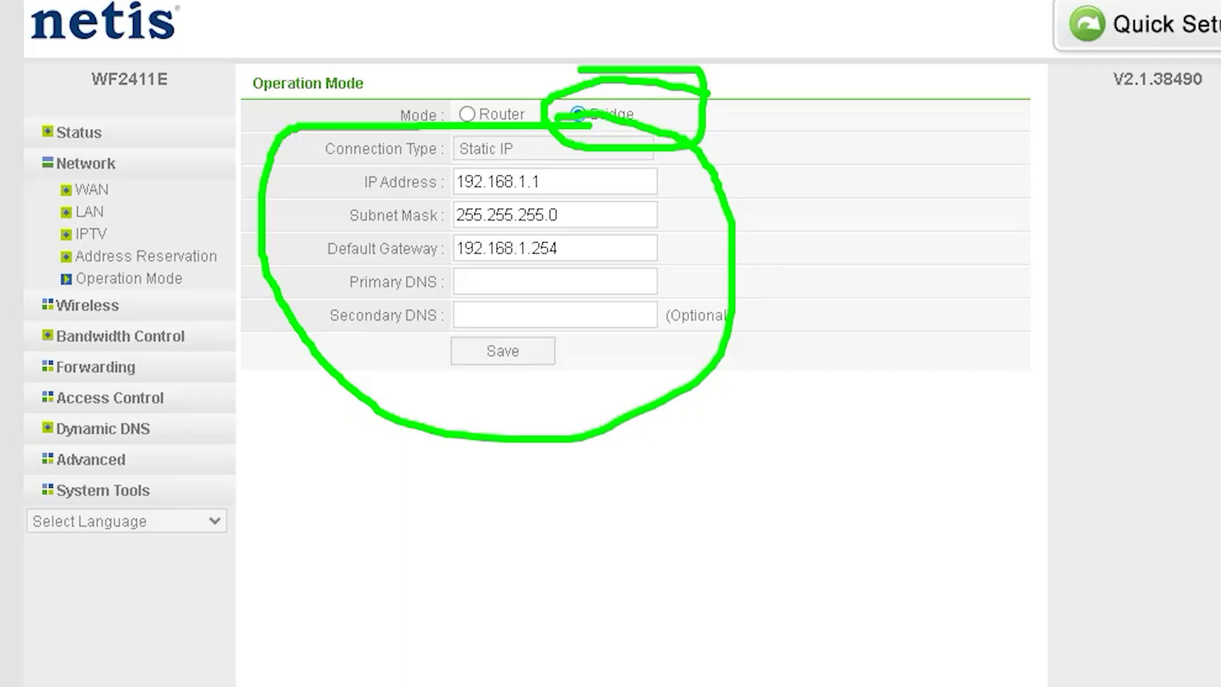
pyautogui.press('Escape')
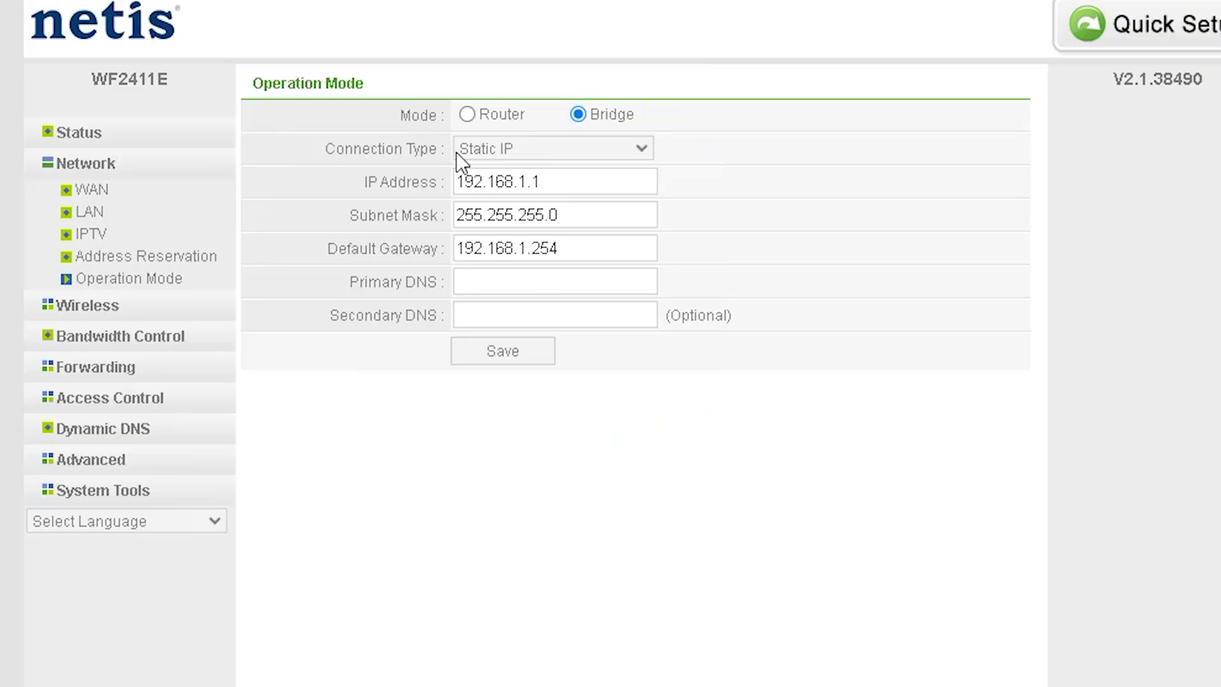
# - Try DHCP as the connection type, then set it back to Static IP
pyautogui.click(494, 148)
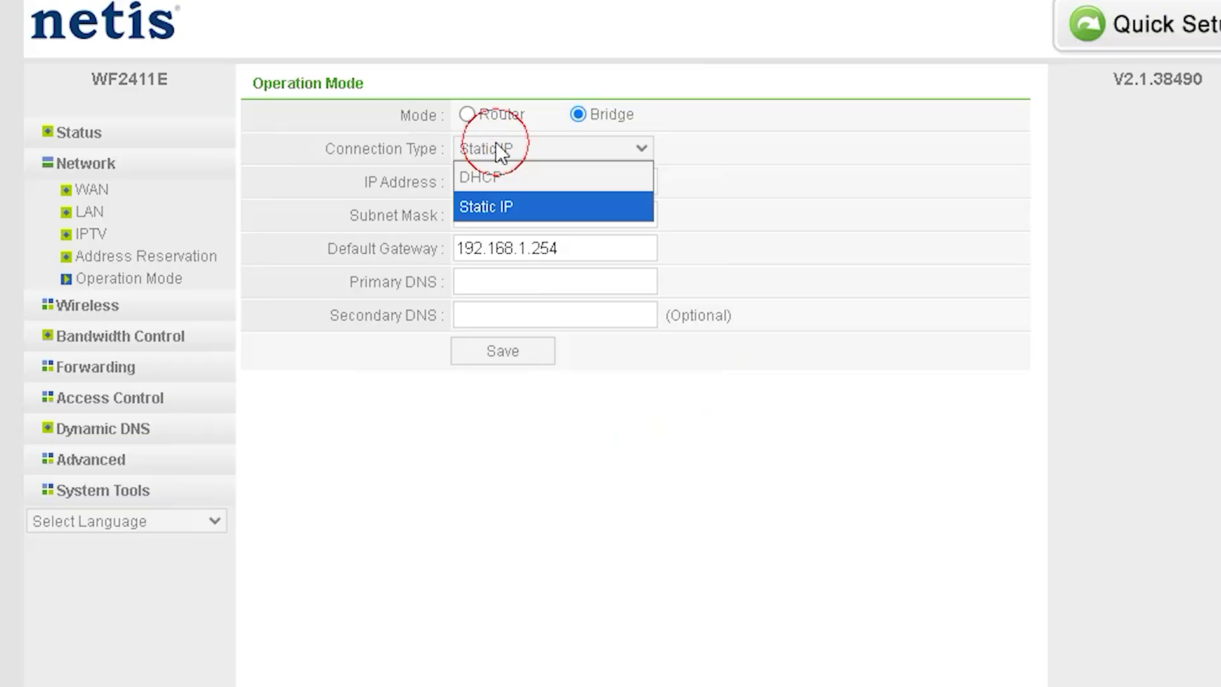
pyautogui.click(507, 179)
pyautogui.click(536, 154)
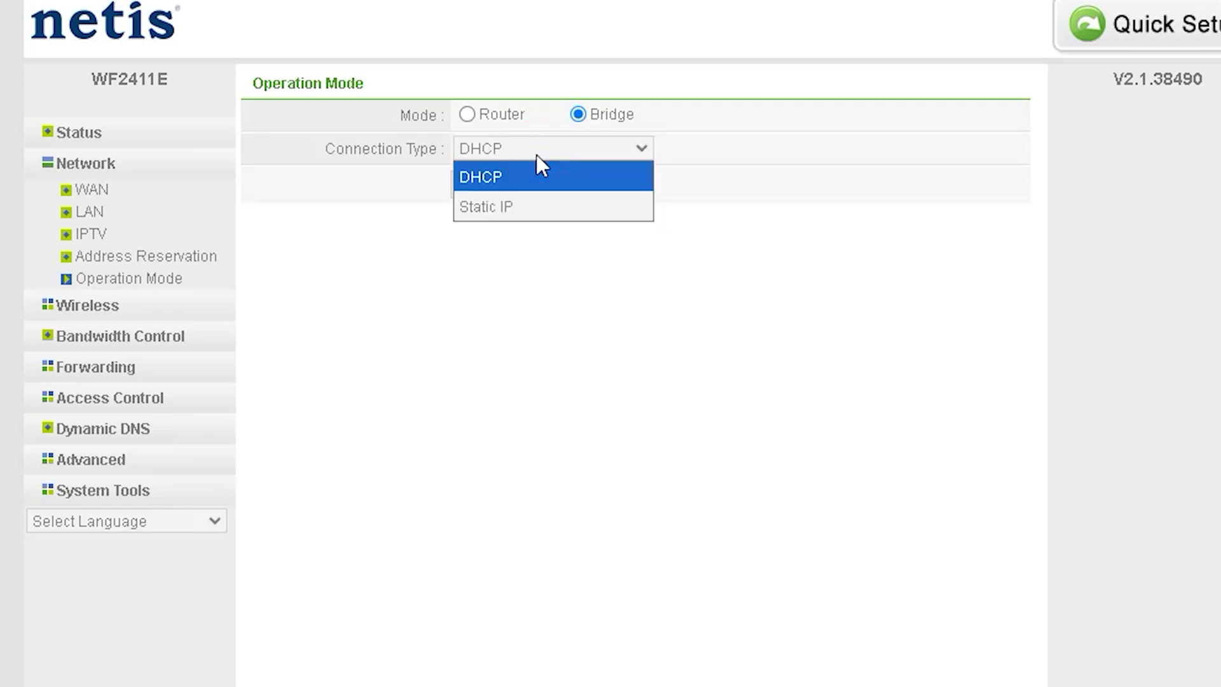
pyautogui.click(521, 204)
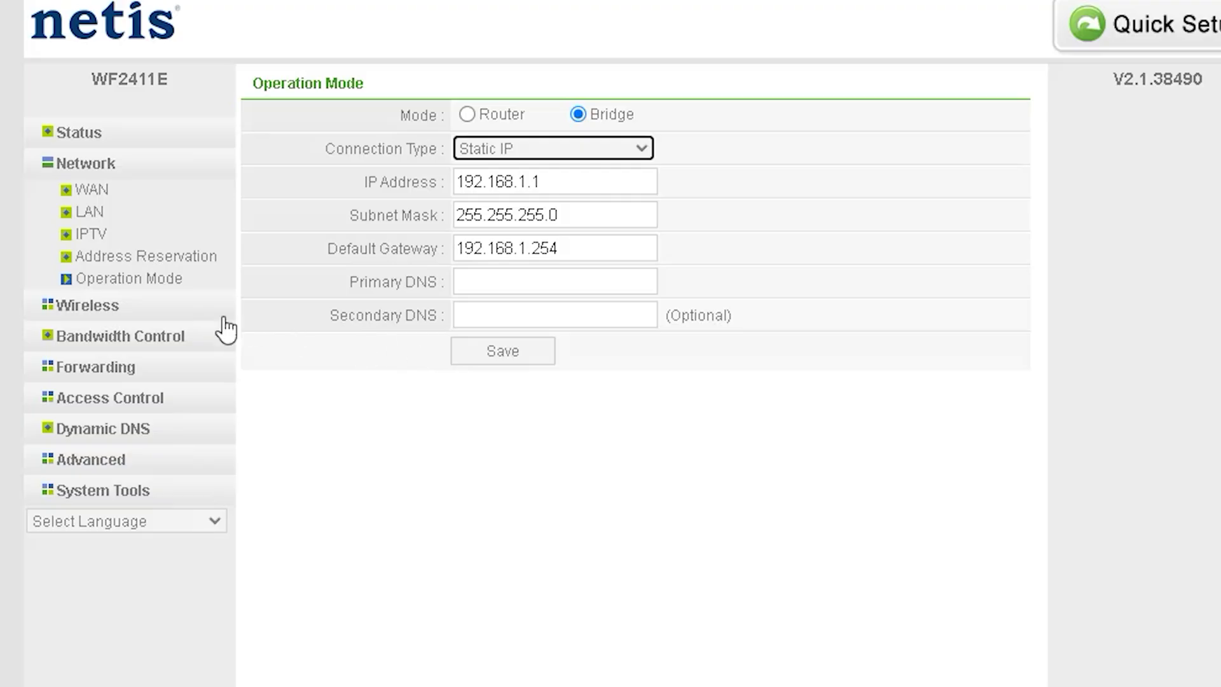
pyautogui.click(124, 310)
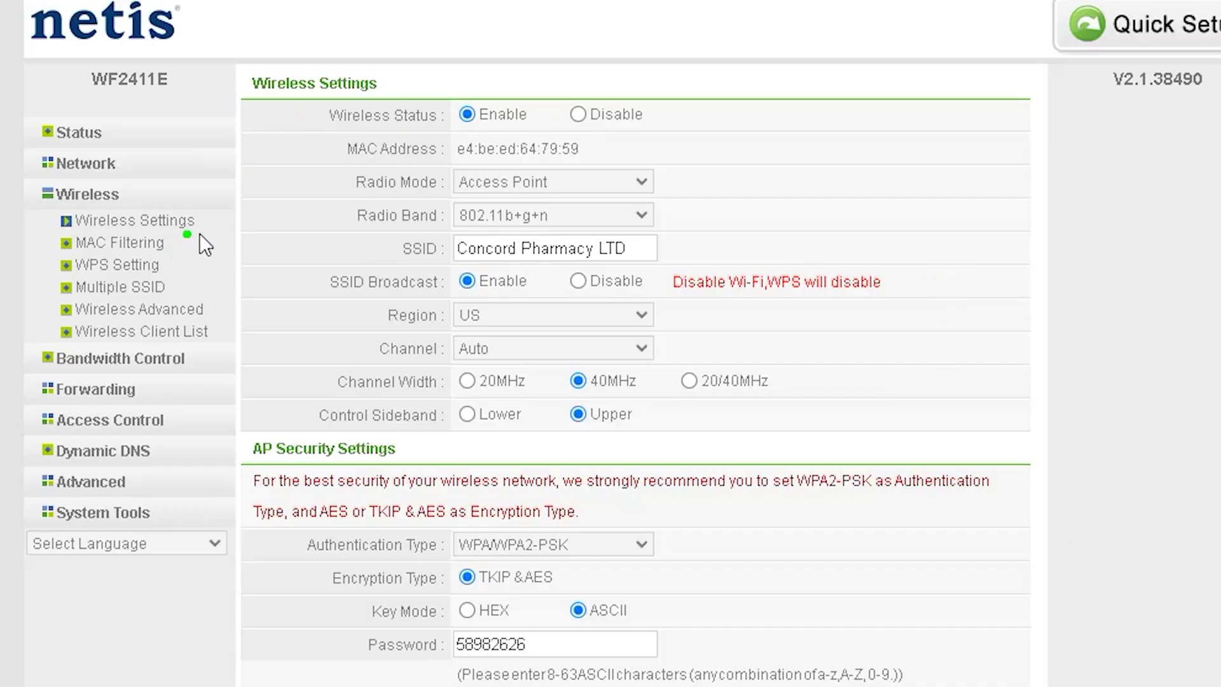
# - Mark the Wireless Status, MAC Address and Radio Mode rows in green, then clear the marks
pyautogui.moveTo(207, 224); pyautogui.dragTo(292, 224)
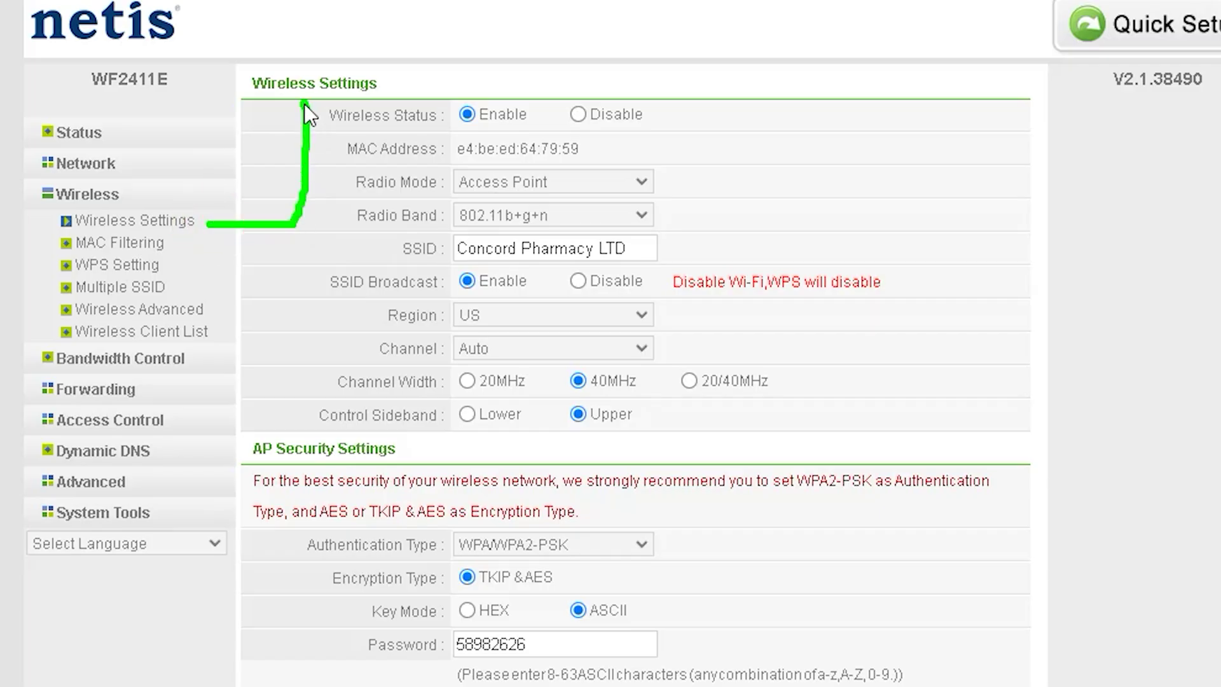
pyautogui.moveTo(289, 135); pyautogui.dragTo(284, 138)
pyautogui.moveTo(324, 135)
pyautogui.mouseDown()
pyautogui.moveTo(680, 129)
pyautogui.moveTo(536, 88)
pyautogui.moveTo(341, 88)
pyautogui.mouseUp()
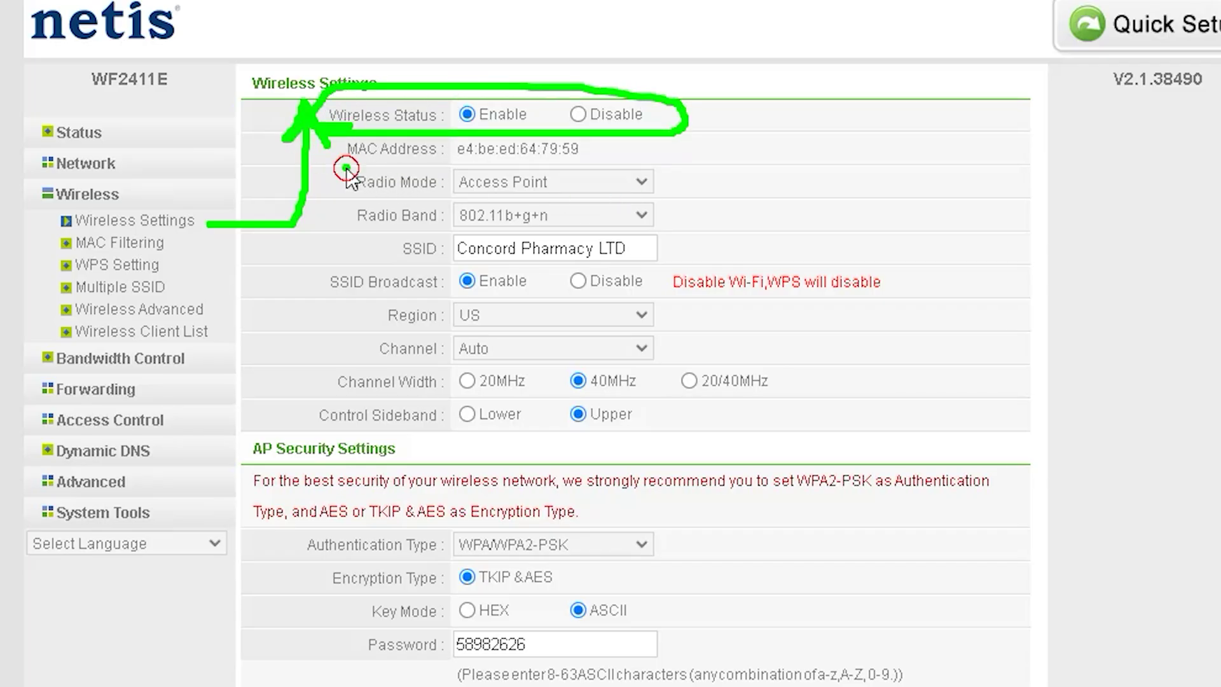
pyautogui.moveTo(347, 168); pyautogui.dragTo(557, 164)
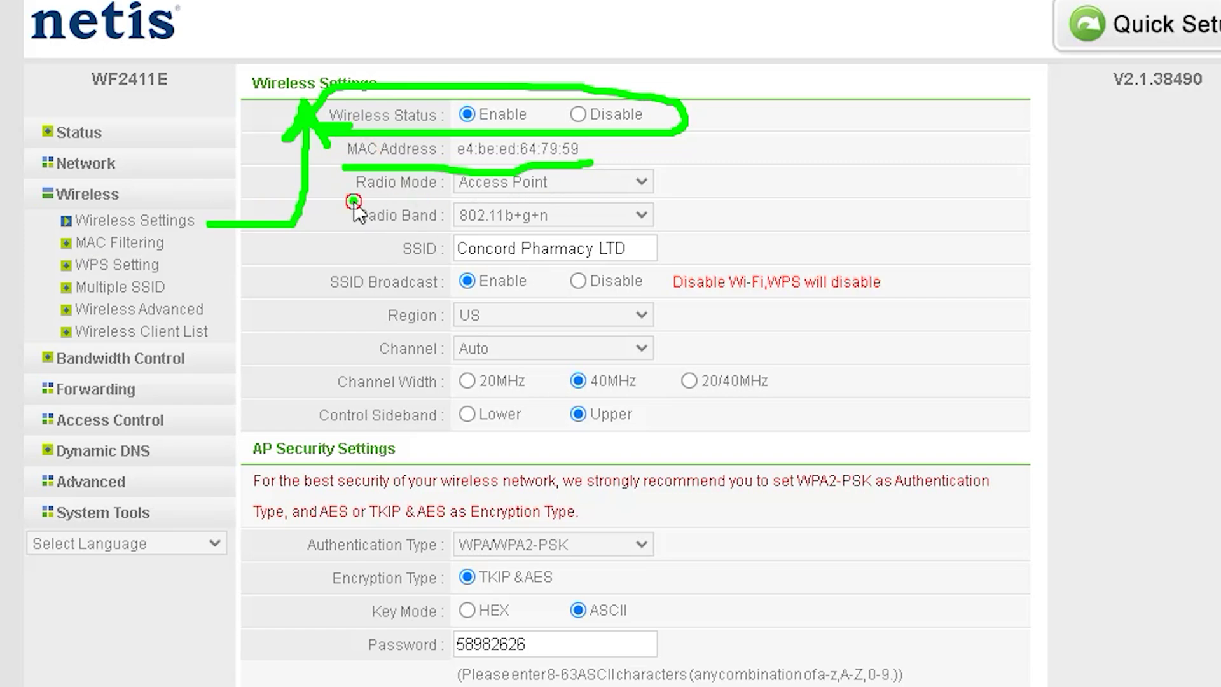
pyautogui.moveTo(353, 201); pyautogui.dragTo(589, 201)
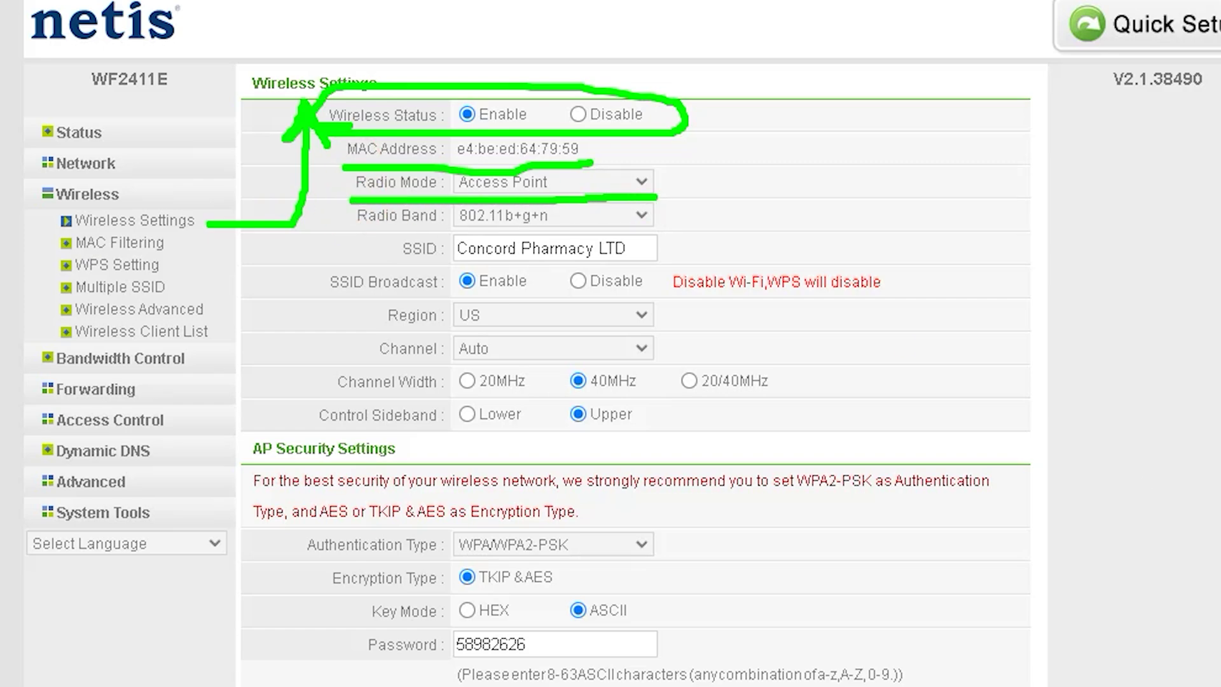
pyautogui.press('Escape')
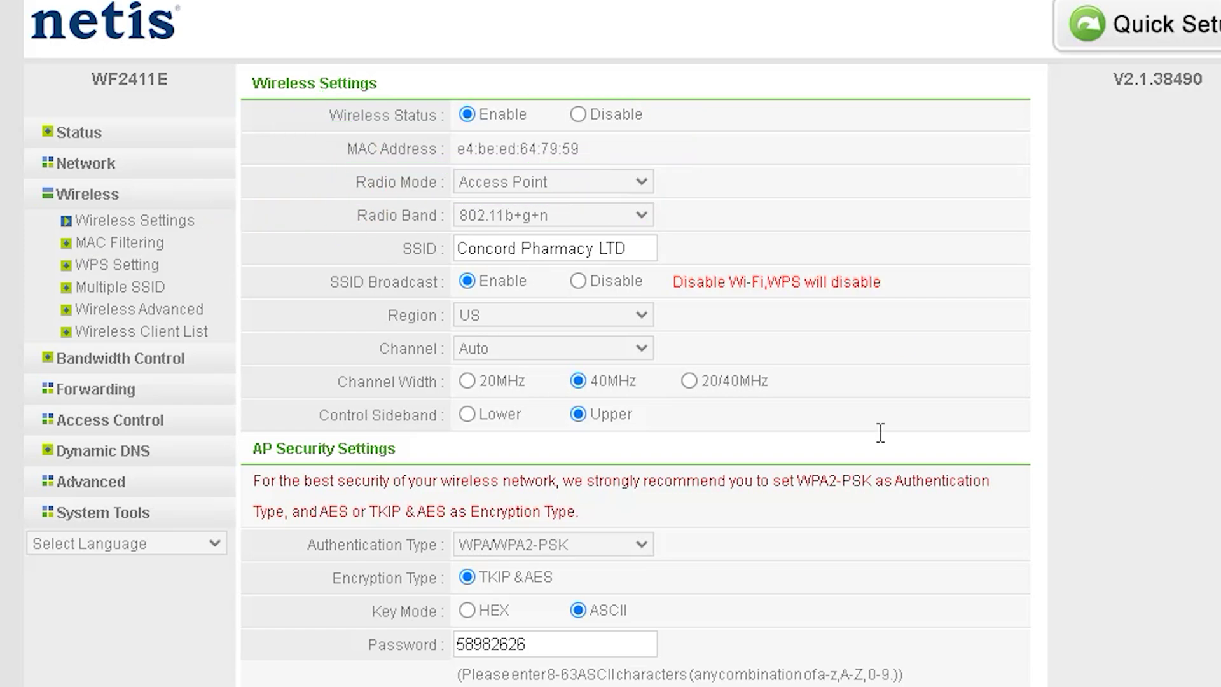
pyautogui.click(649, 184)
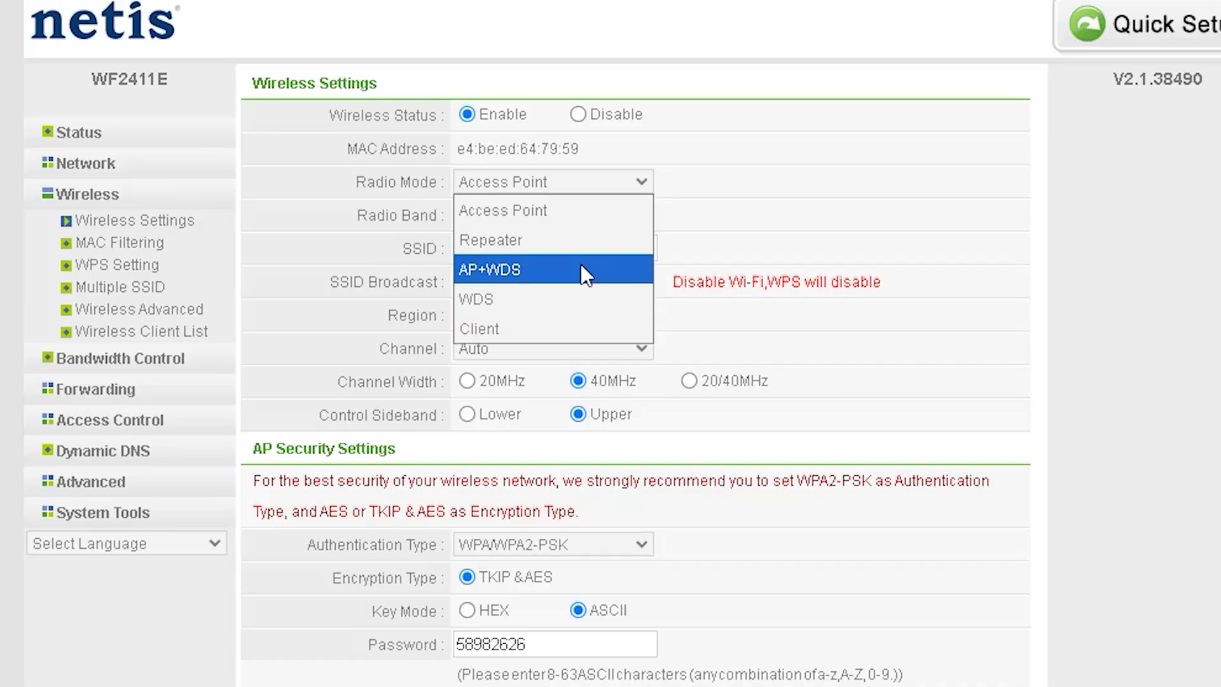
pyautogui.click(586, 240)
pyautogui.click(710, 253)
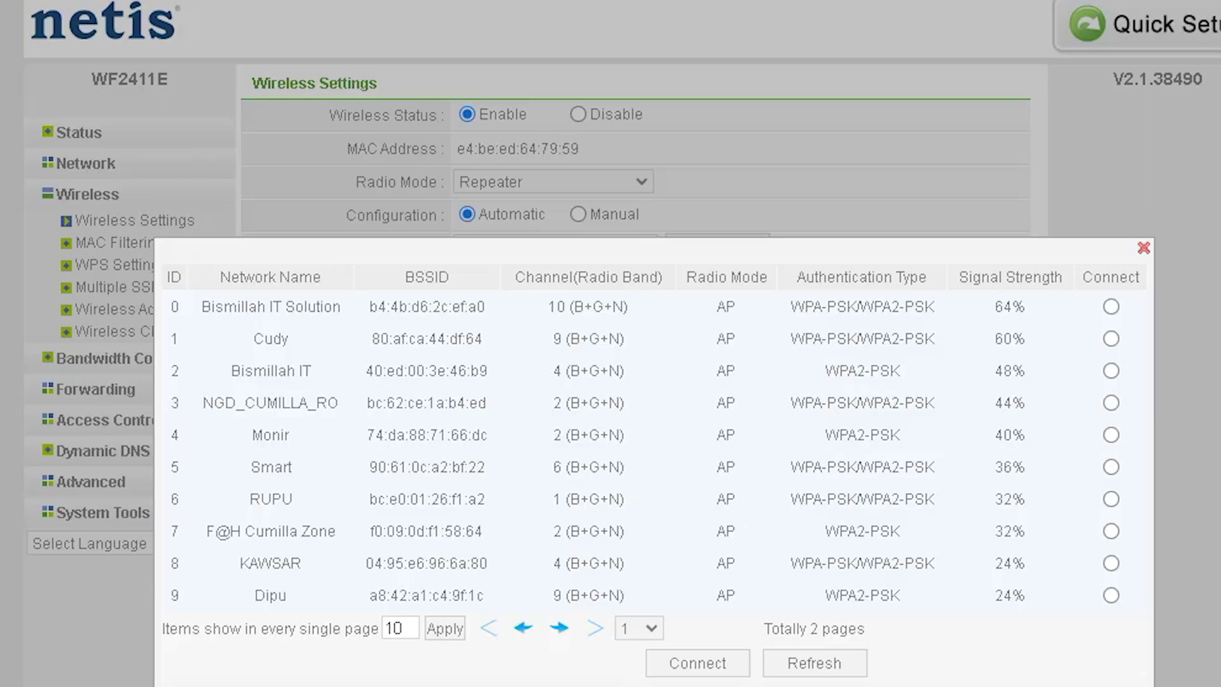
pyautogui.moveTo(337, 345)
pyautogui.mouseDown()
pyautogui.moveTo(364, 310)
pyautogui.moveTo(234, 284)
pyautogui.moveTo(174, 457)
pyautogui.moveTo(249, 643)
pyautogui.moveTo(345, 340)
pyautogui.mouseUp()
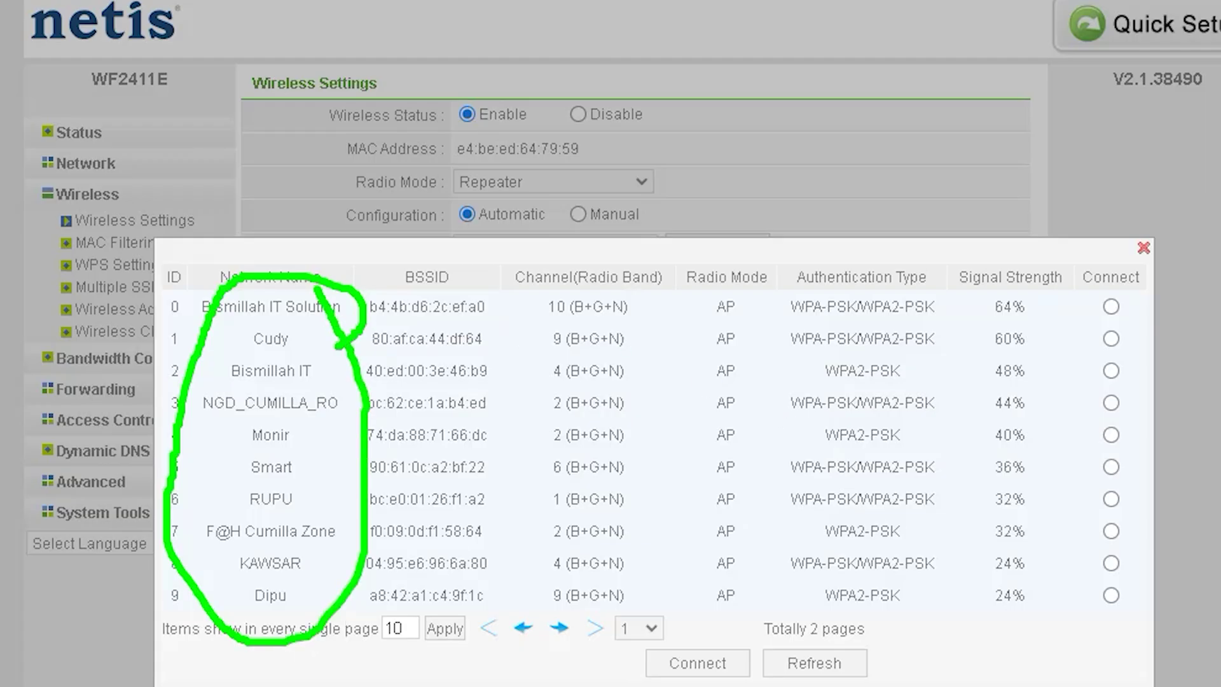
pyautogui.press('Escape')
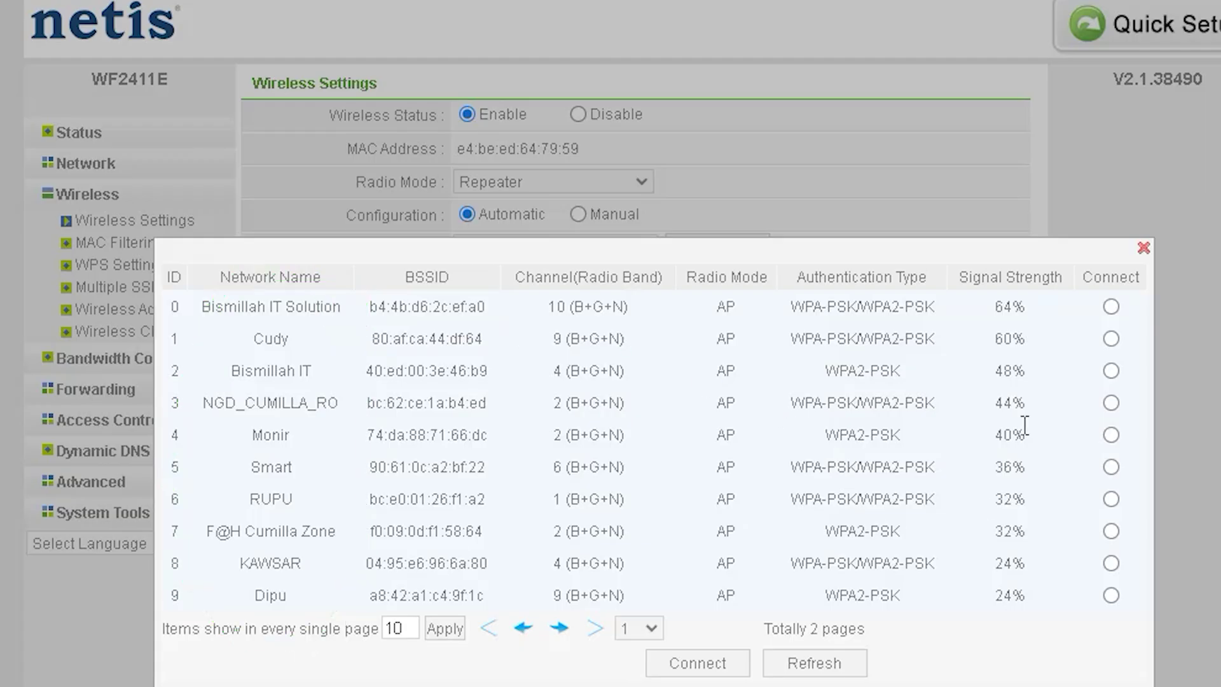
pyautogui.click(1143, 247)
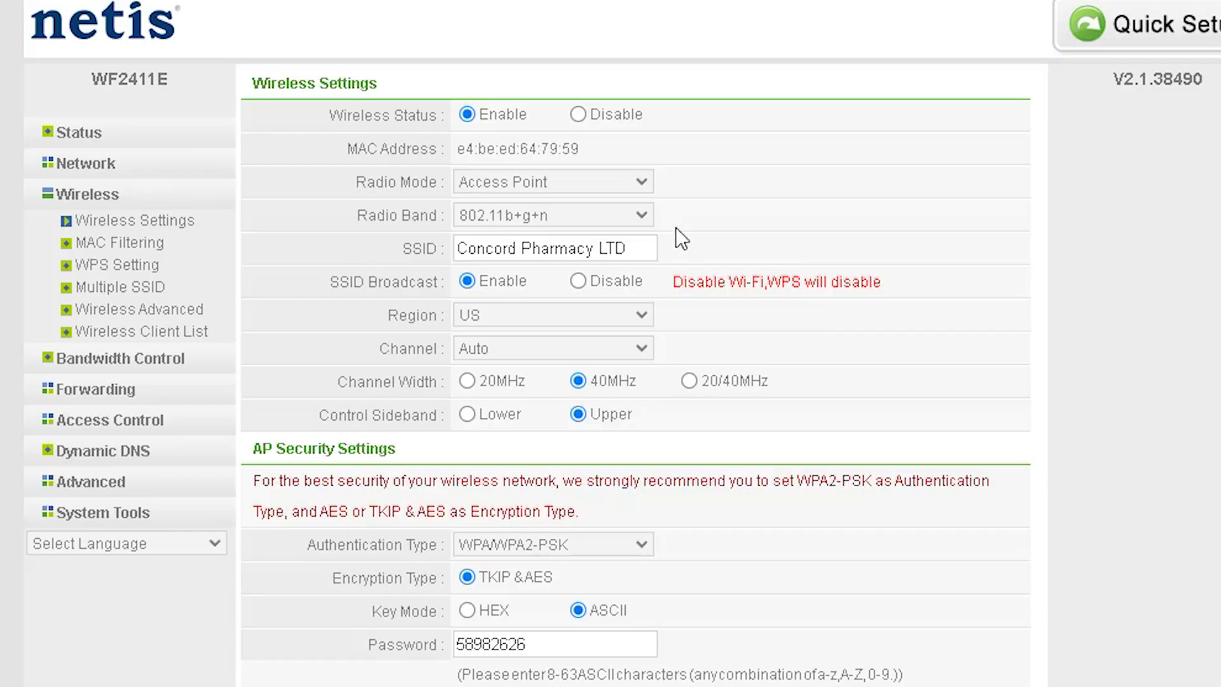
# - Highlight the wireless password, then circle the SSID field and underline SSID Broadcast
pyautogui.doubleClick(586, 645)
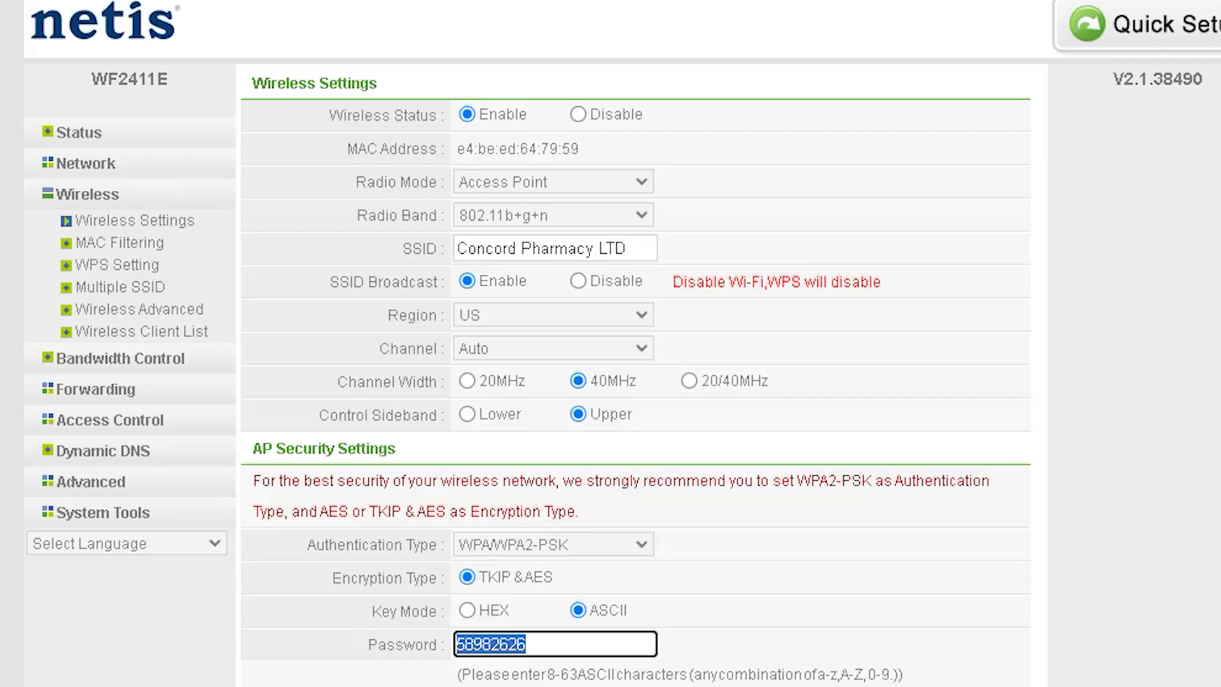
pyautogui.click(863, 521)
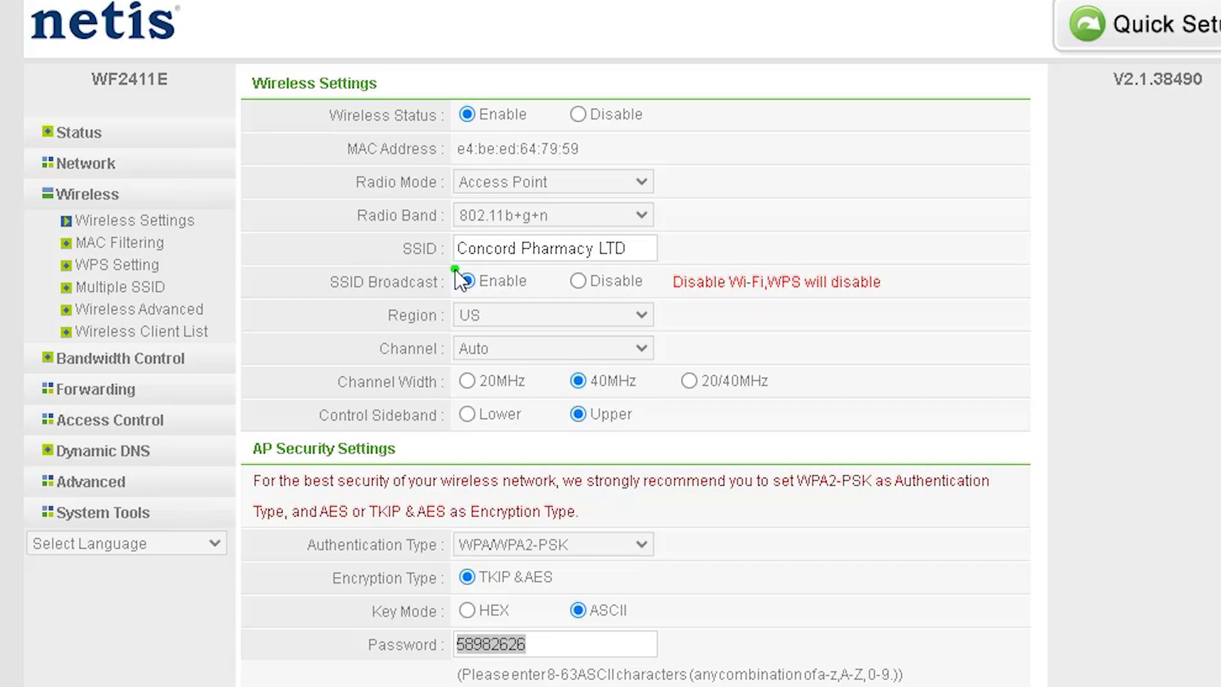
pyautogui.moveTo(455, 268); pyautogui.dragTo(595, 275)
pyautogui.moveTo(670, 266)
pyautogui.mouseDown()
pyautogui.moveTo(588, 229)
pyautogui.moveTo(449, 227)
pyautogui.mouseUp()
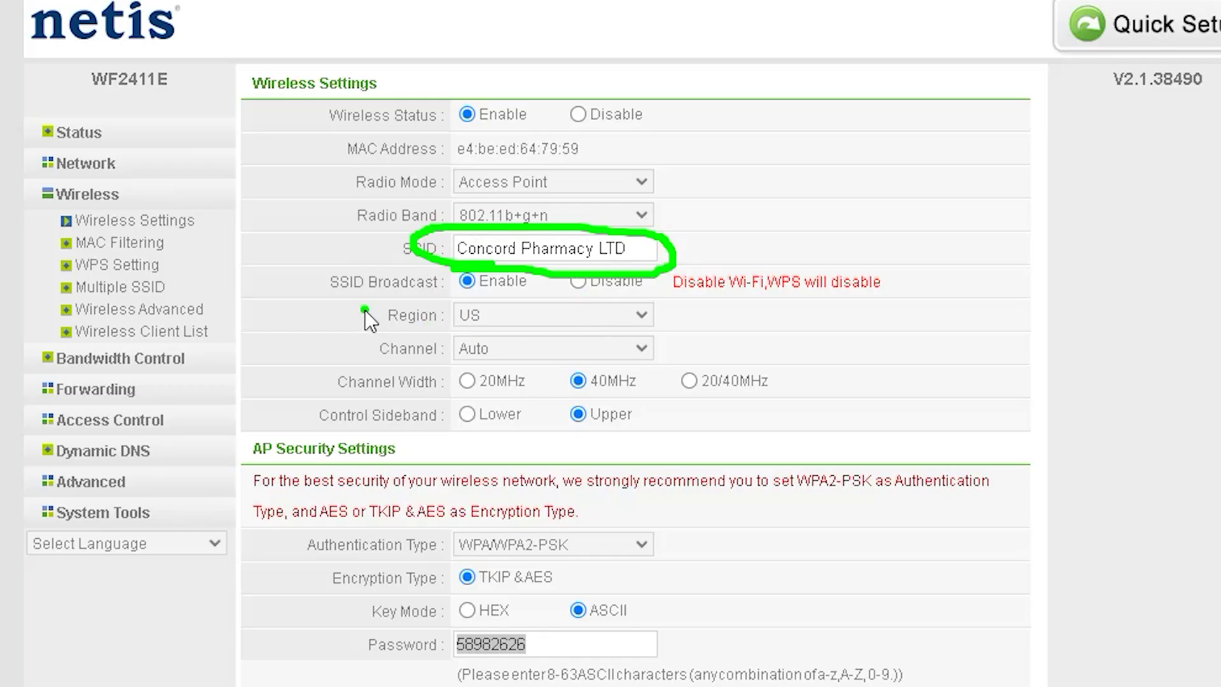
pyautogui.moveTo(323, 307); pyautogui.dragTo(667, 304)
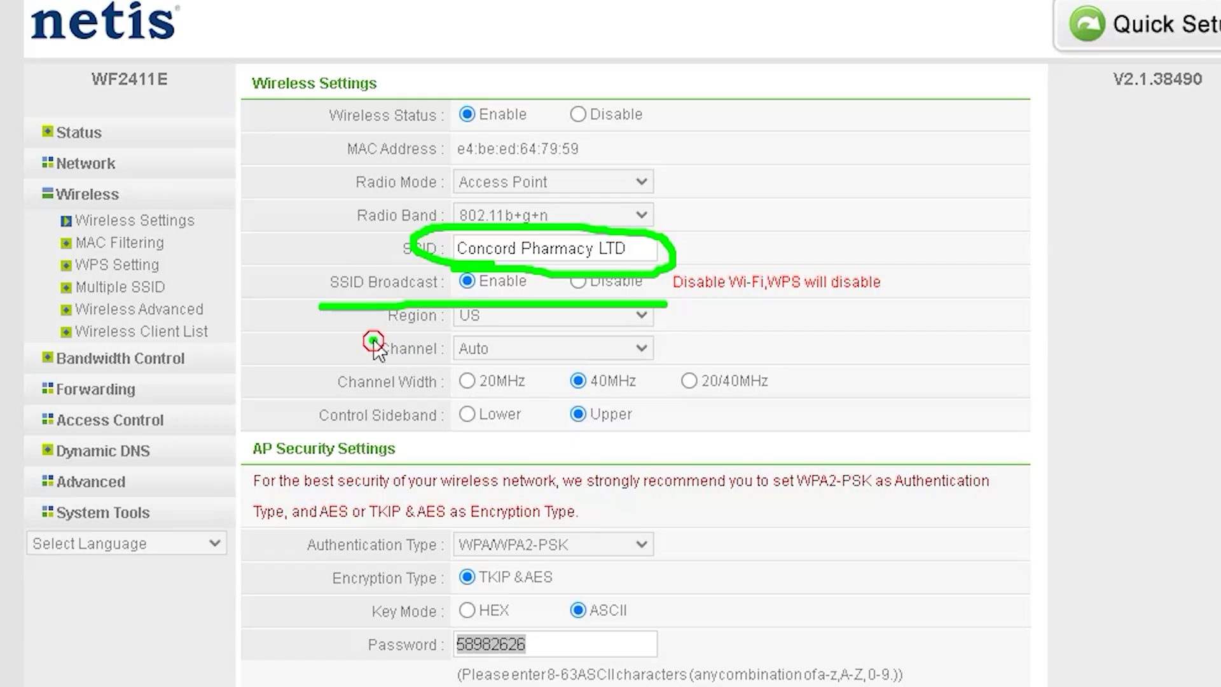
# - Underline the Region and Channel settings and circle the AP Security Settings heading
pyautogui.moveTo(374, 342); pyautogui.dragTo(653, 338)
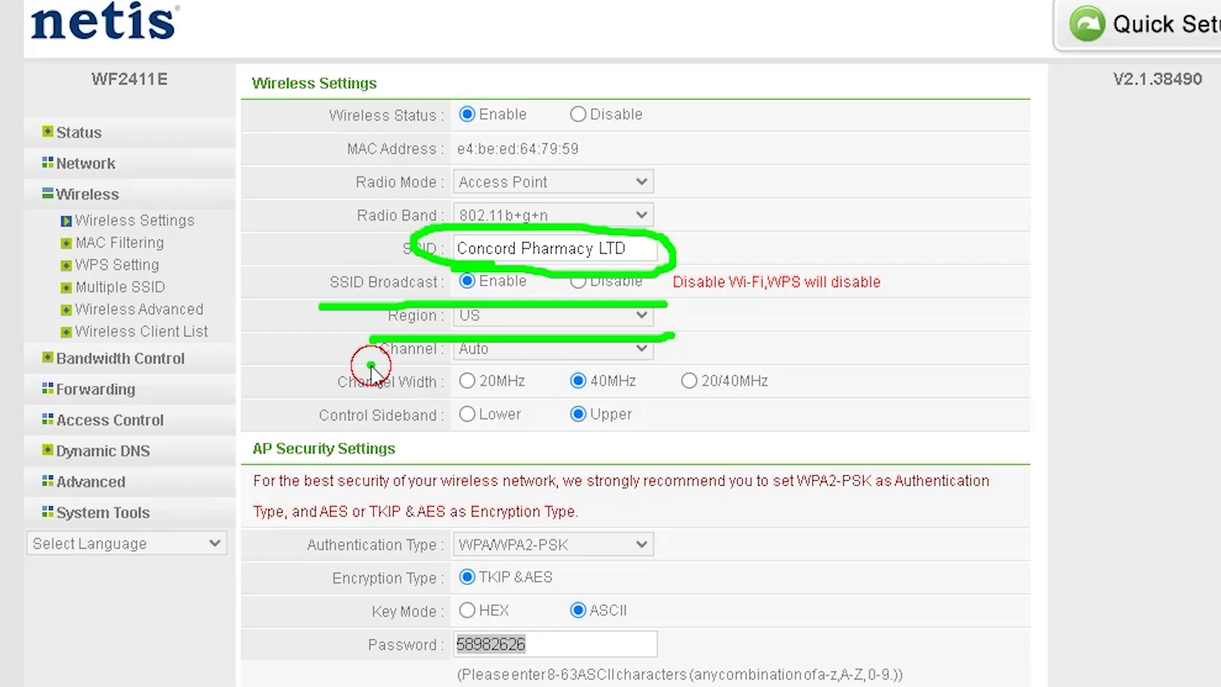
pyautogui.moveTo(368, 366); pyautogui.dragTo(705, 367)
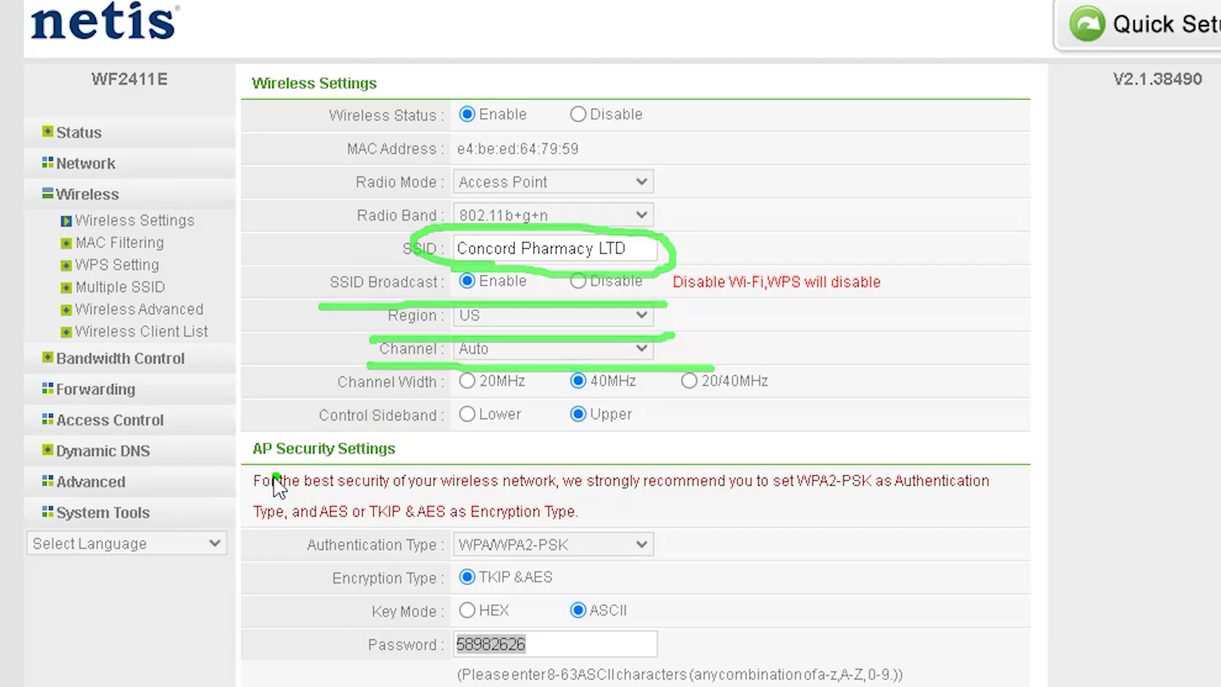
pyautogui.moveTo(241, 471); pyautogui.dragTo(353, 467)
pyautogui.moveTo(401, 428)
pyautogui.mouseDown()
pyautogui.moveTo(233, 420)
pyautogui.moveTo(326, 482)
pyautogui.moveTo(350, 482)
pyautogui.mouseUp()
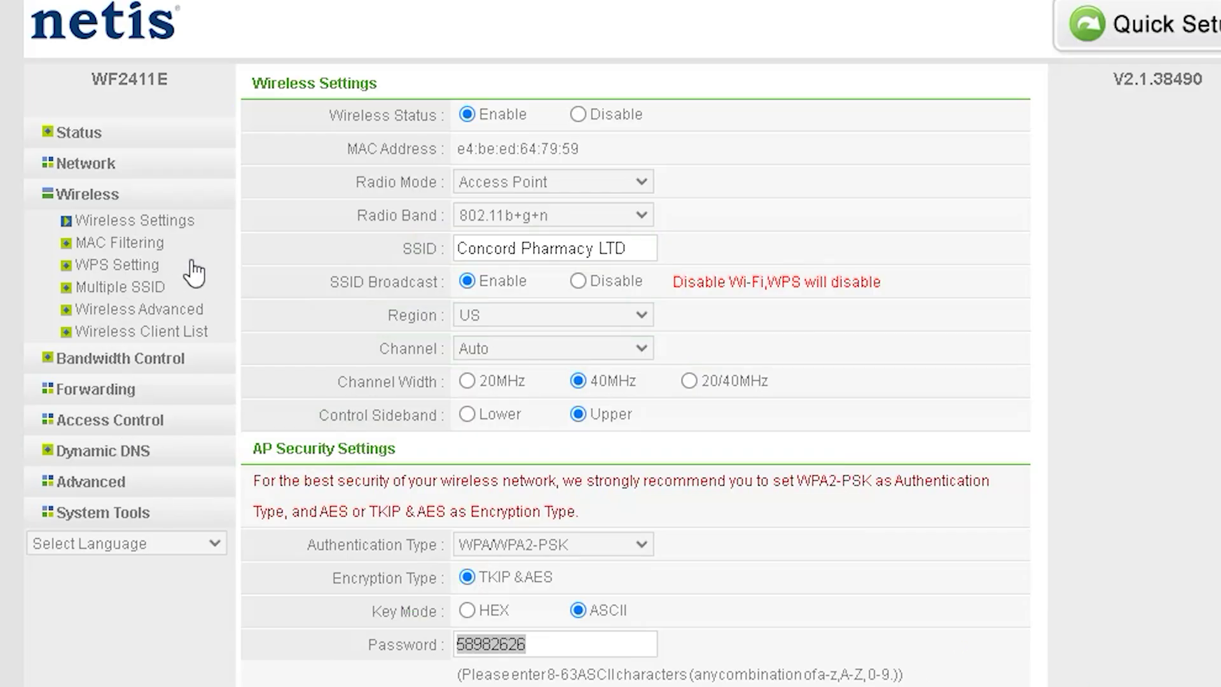
pyautogui.click(134, 247)
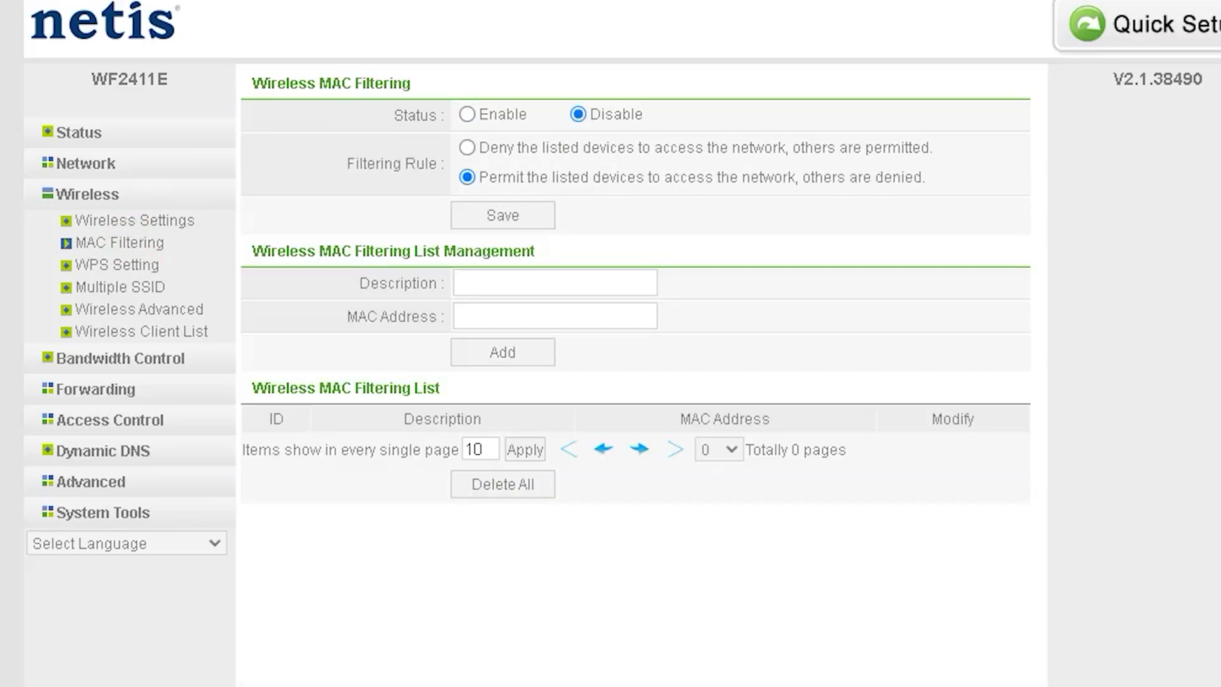
# - Enable wireless MAC filtering, permitting only the listed devices
pyautogui.moveTo(253, 108); pyautogui.dragTo(292, 127)
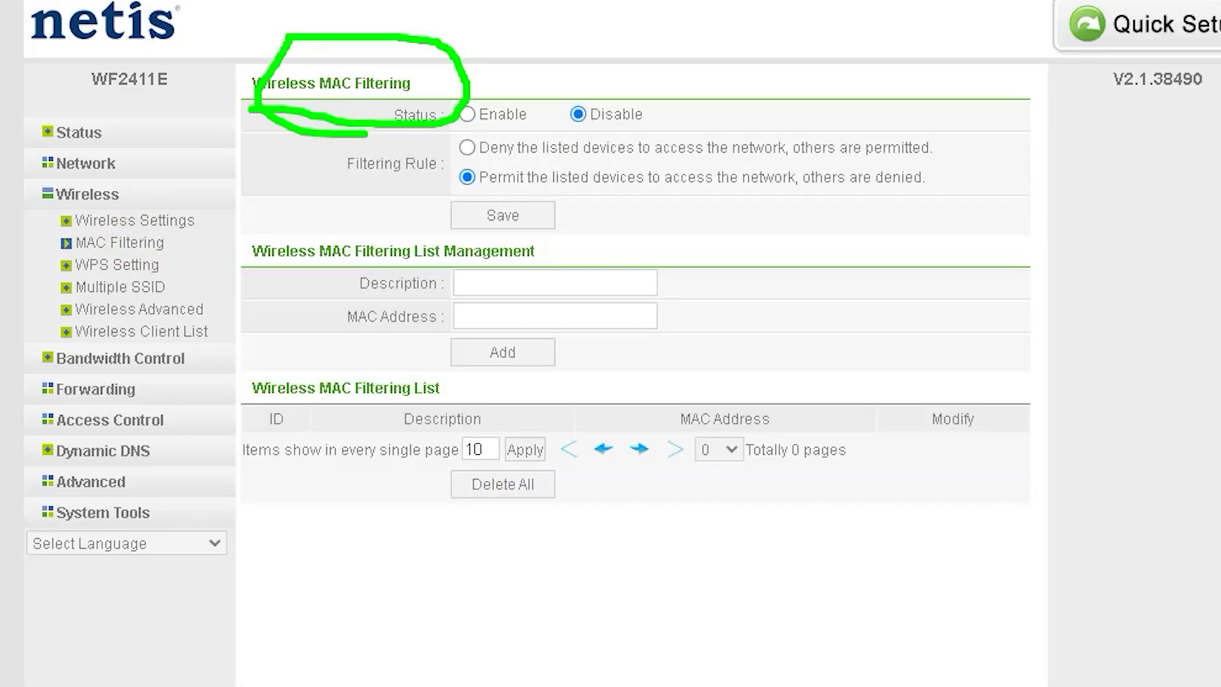
pyautogui.click(476, 115)
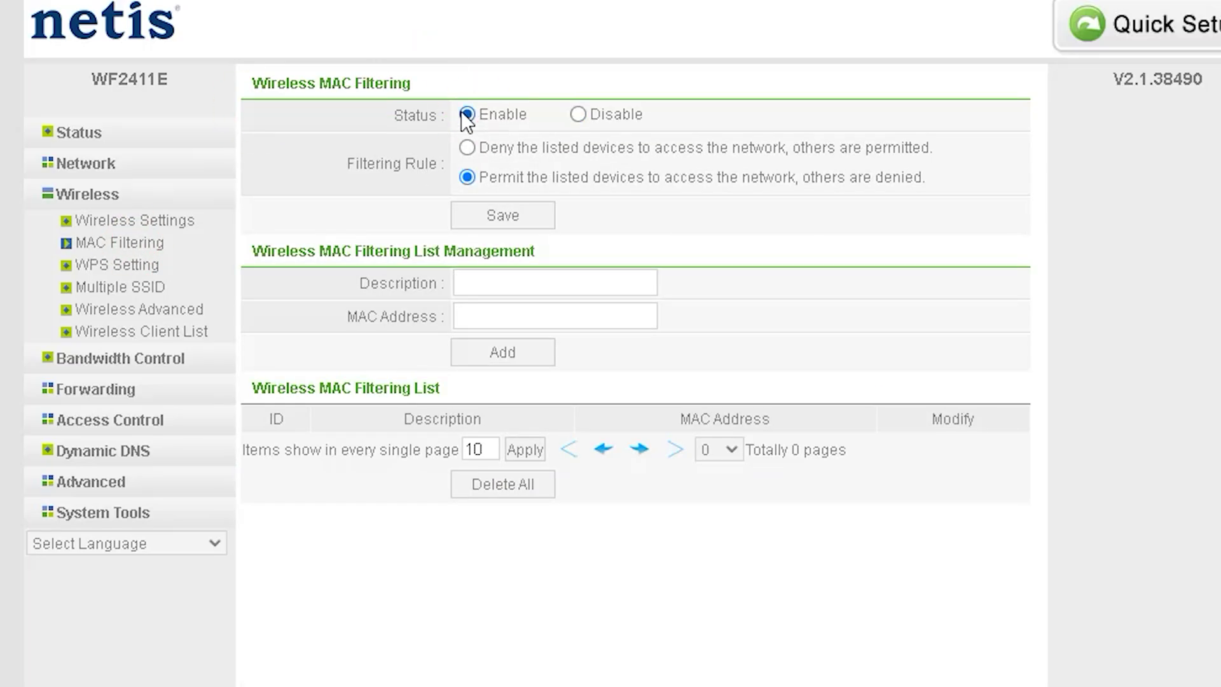
pyautogui.click(475, 183)
pyautogui.click(480, 282)
pyautogui.click(479, 316)
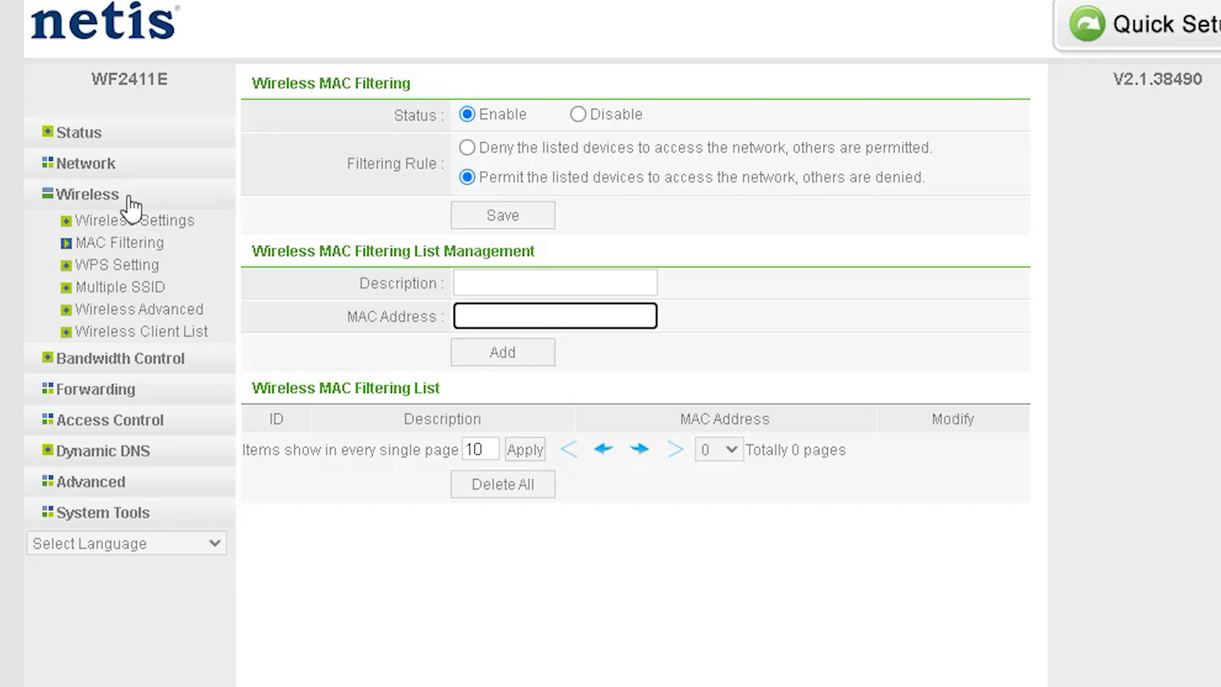
pyautogui.click(95, 165)
pyautogui.click(111, 257)
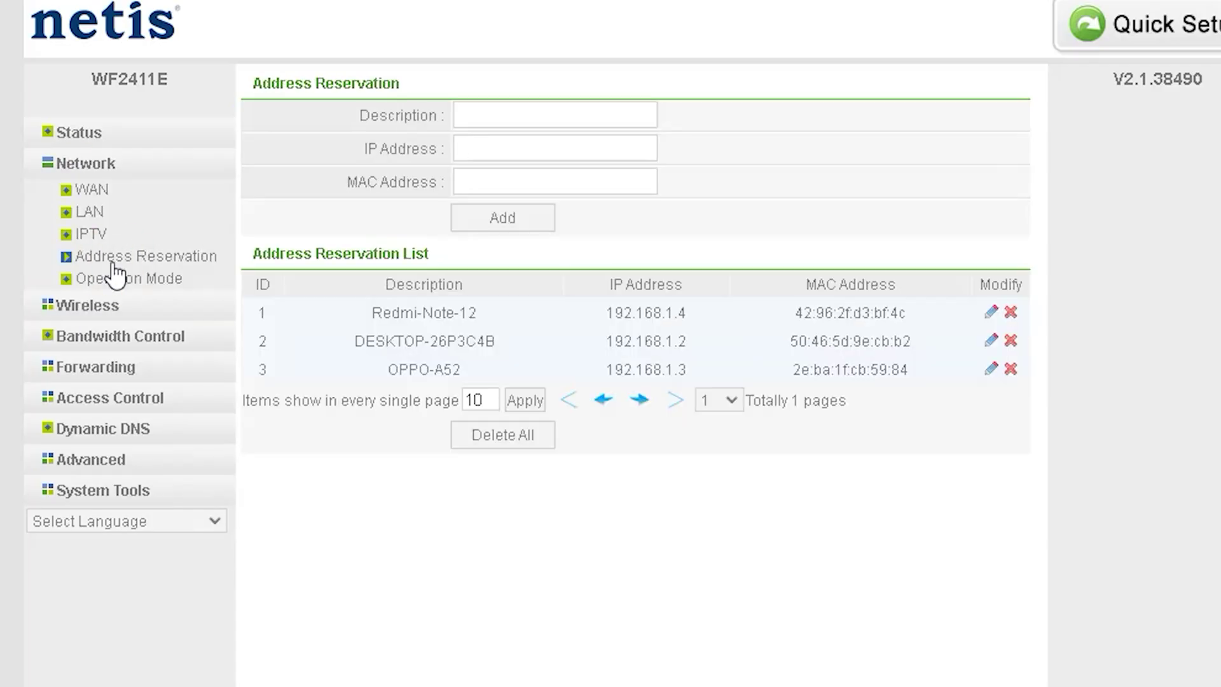
pyautogui.moveTo(917, 315); pyautogui.dragTo(789, 314)
pyautogui.rightClick(859, 315)
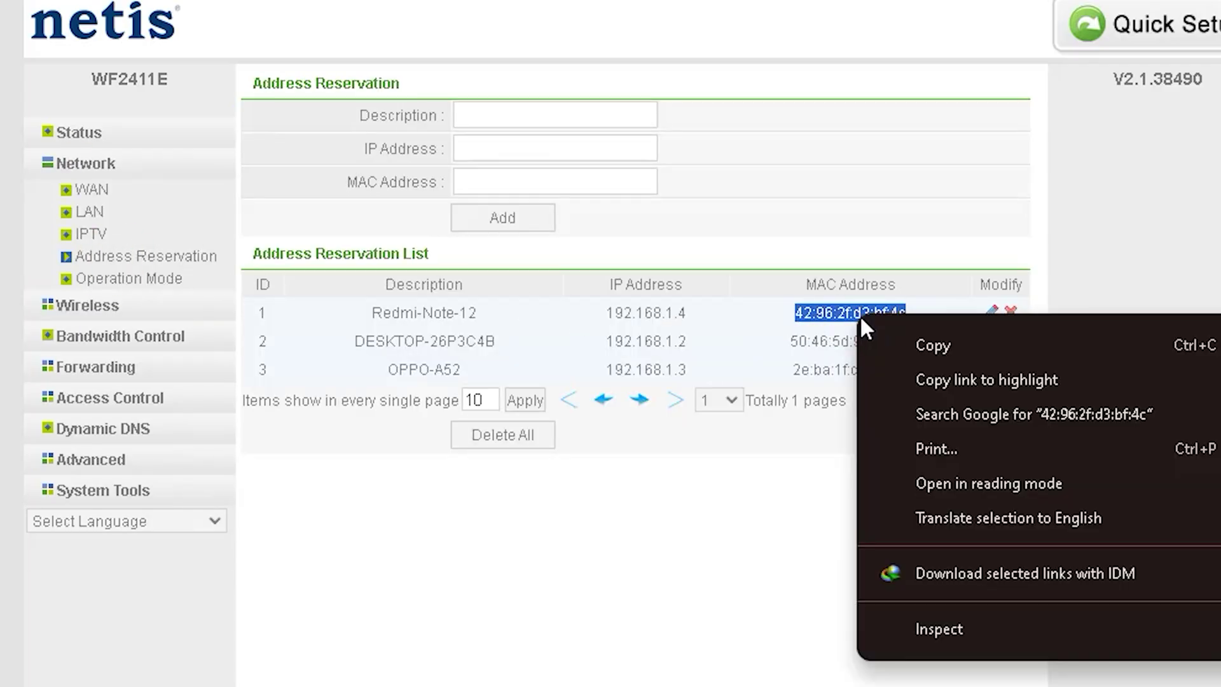
pyautogui.click(928, 345)
pyautogui.click(86, 307)
pyautogui.click(136, 250)
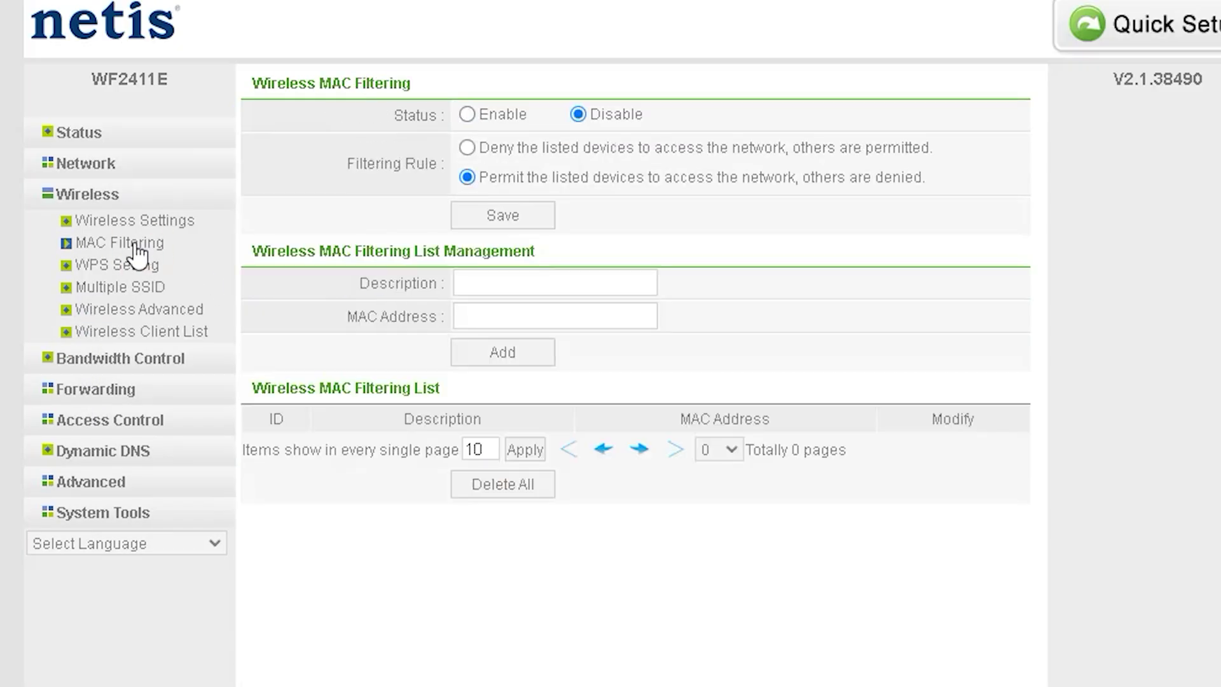
pyautogui.click(540, 304)
pyautogui.hotkey('ctrl', 'v')
# - Enter the description Redmi_Note_12, replacing spaces with underscores, and add the device to the list
pyautogui.click(572, 286)
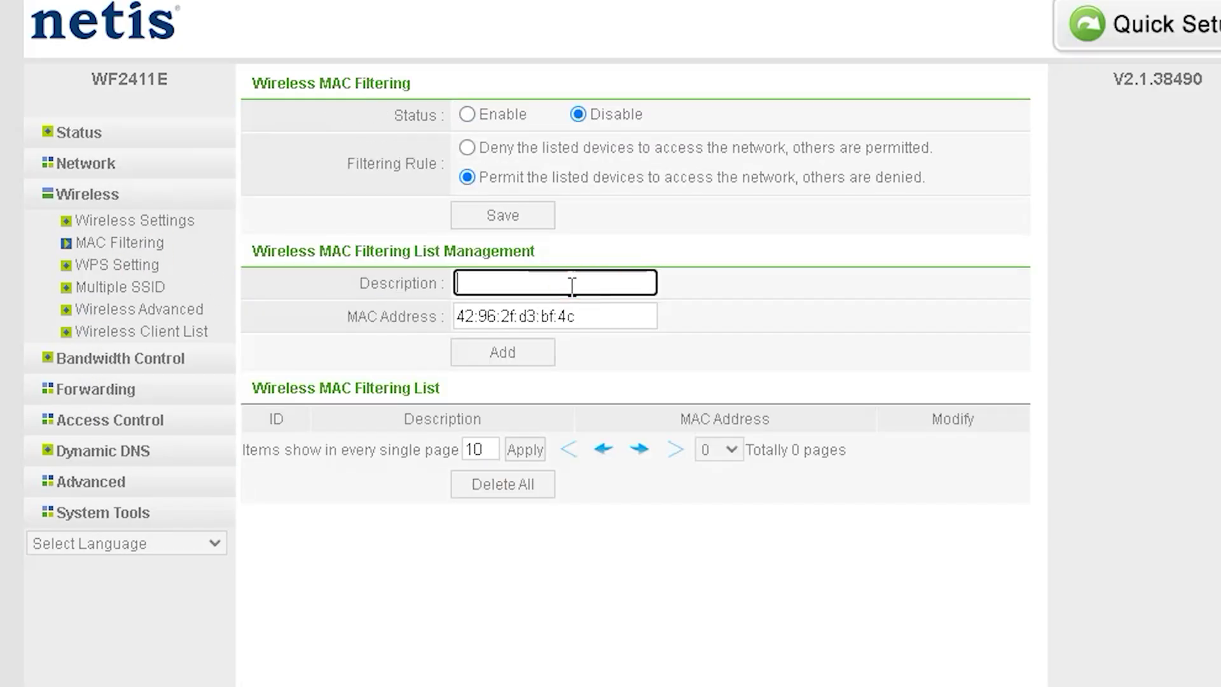
pyautogui.write('Redmi Note')
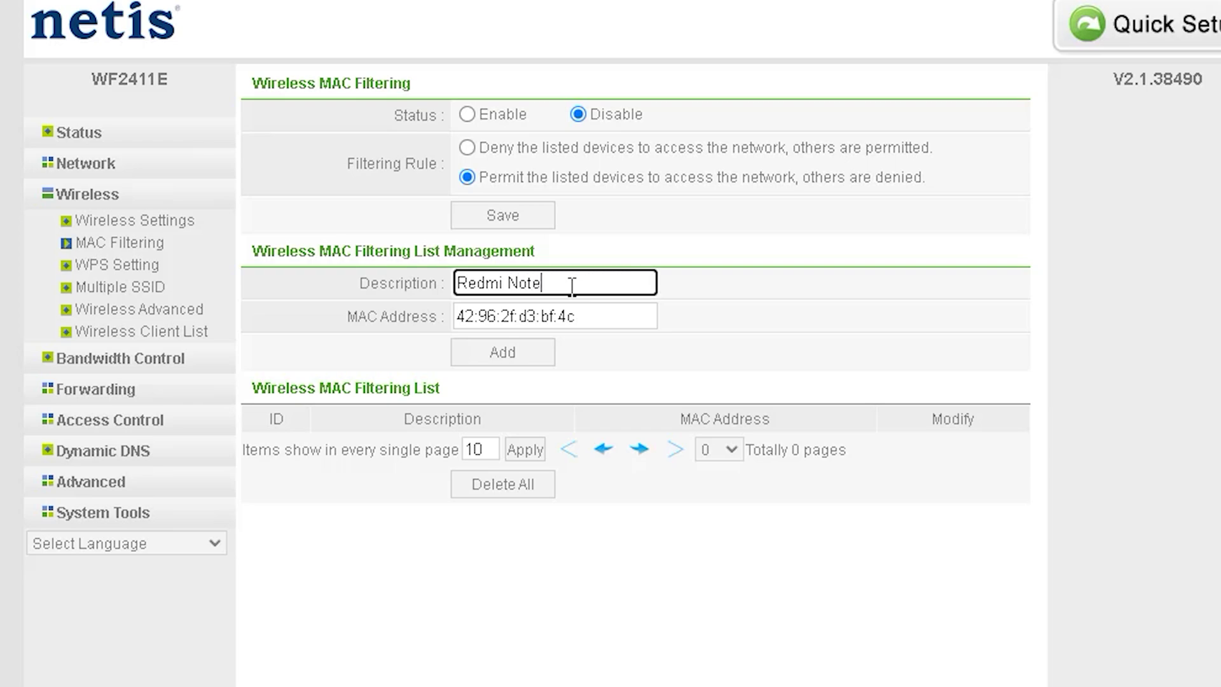
pyautogui.write(' 12')
pyautogui.click(518, 356)
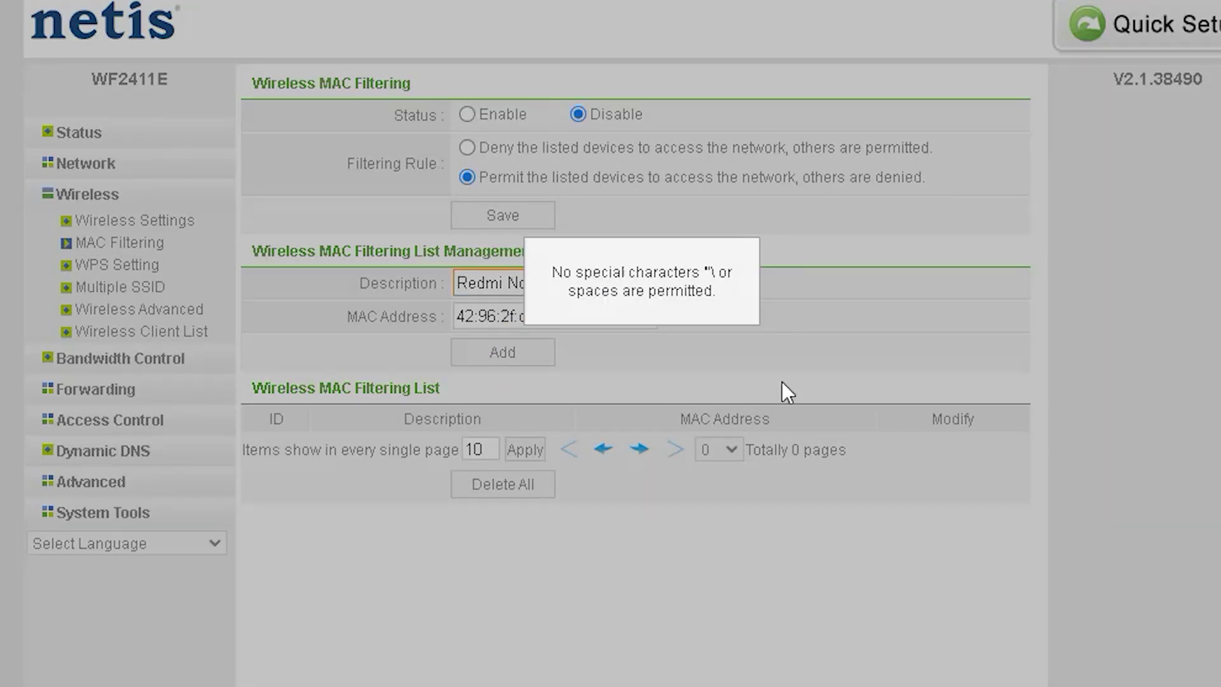
pyautogui.click(772, 387)
pyautogui.press('Left')
pyautogui.press('Left')
pyautogui.press('BackSpace')
pyautogui.press('Left')
pyautogui.press('Left')
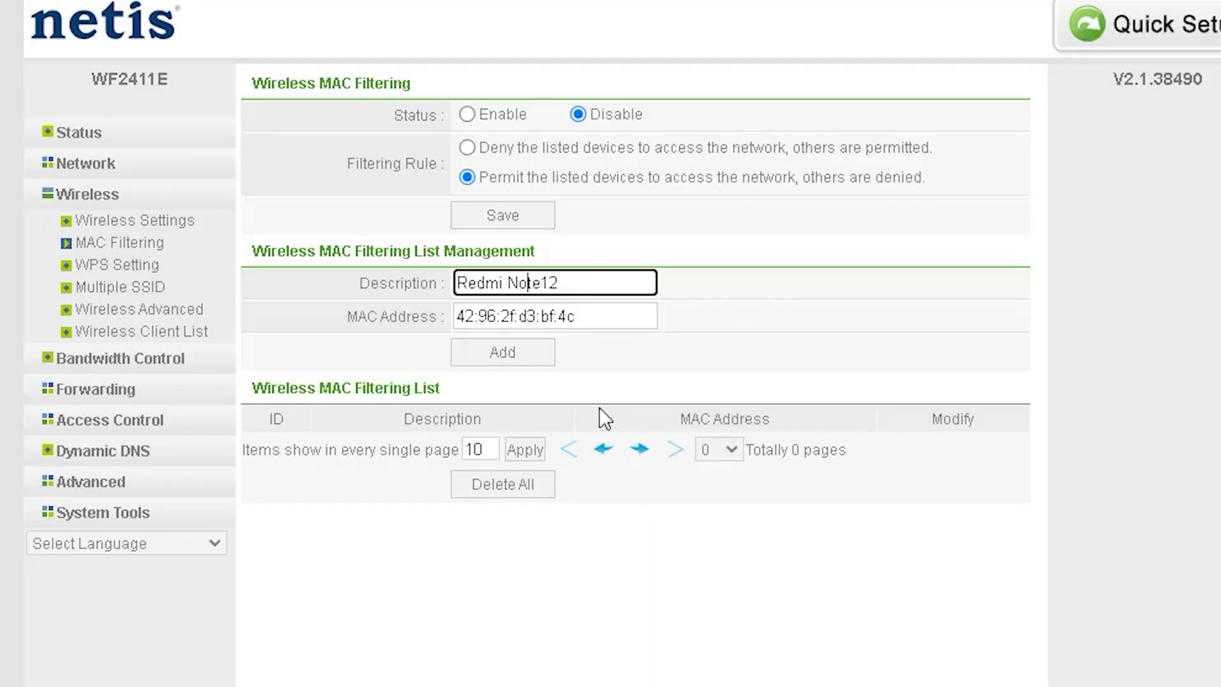
pyautogui.press('Left')
pyautogui.press('Left')
pyautogui.press('BackSpace')
pyautogui.write('_')
pyautogui.press('Right')
pyautogui.press('Right')
pyautogui.press('Right')
pyautogui.press('Right')
pyautogui.write('_')
pyautogui.click(520, 352)
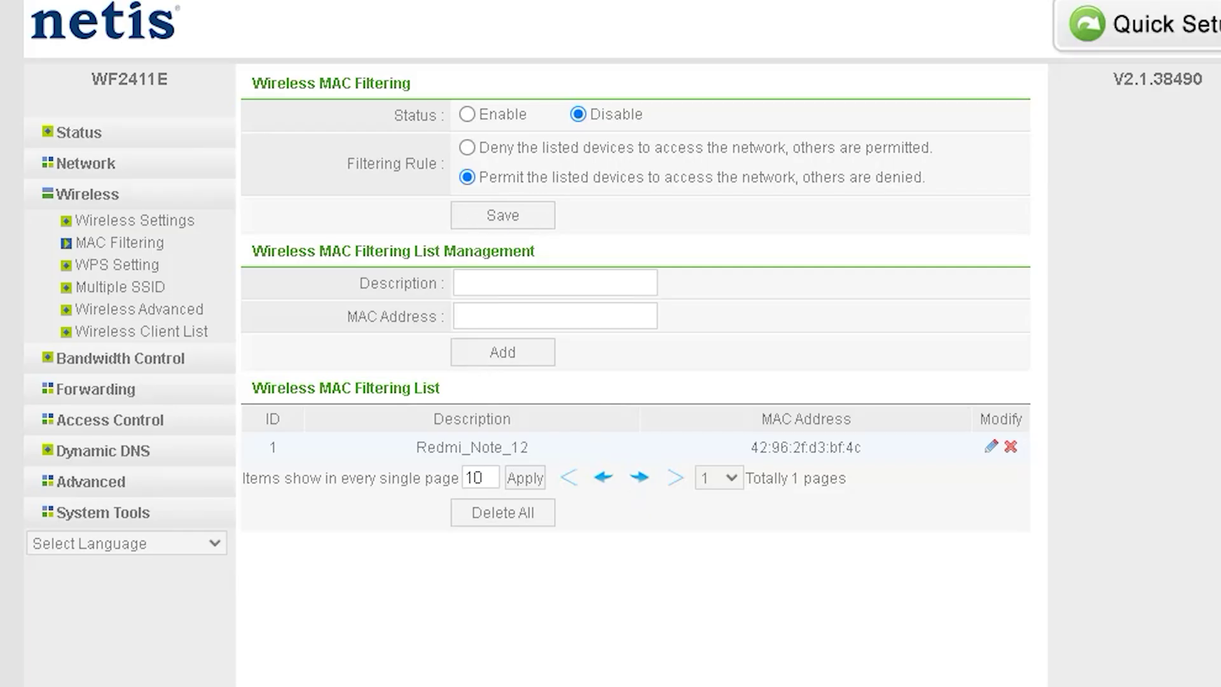
# - Underline the Permit and Deny rules, then return MAC filtering to disabled with permit-listed rule
pyautogui.moveTo(434, 197); pyautogui.dragTo(571, 195)
pyautogui.moveTo(419, 163); pyautogui.dragTo(546, 164)
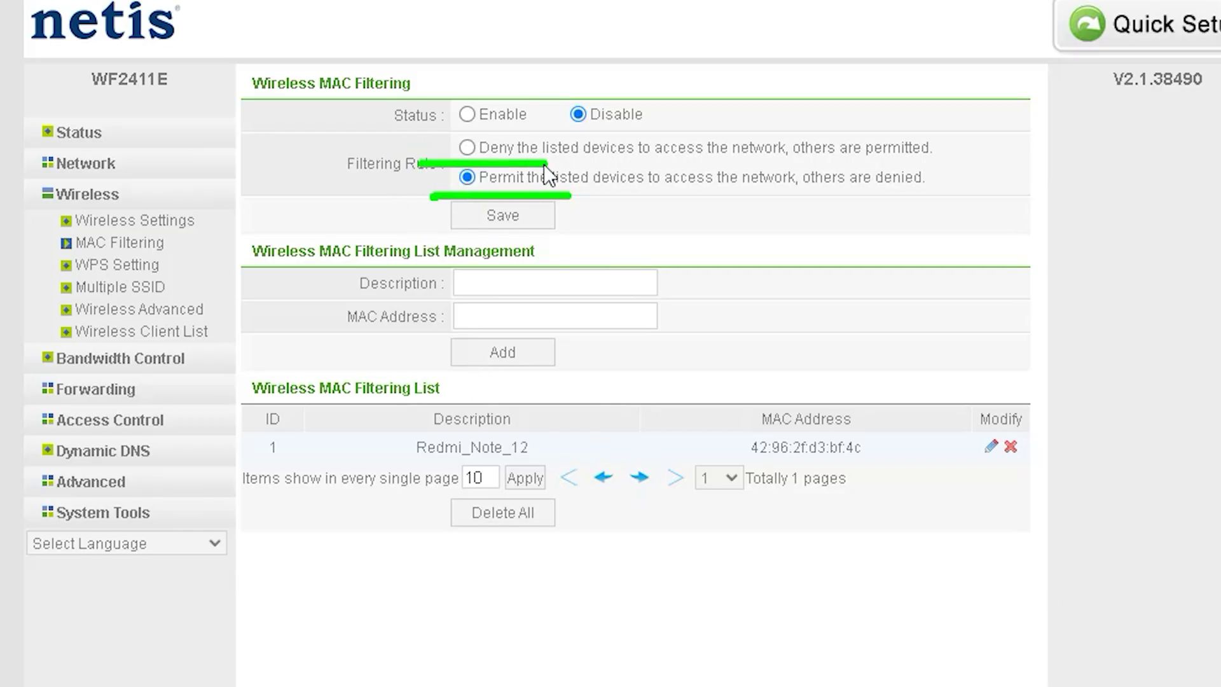
pyautogui.click(468, 116)
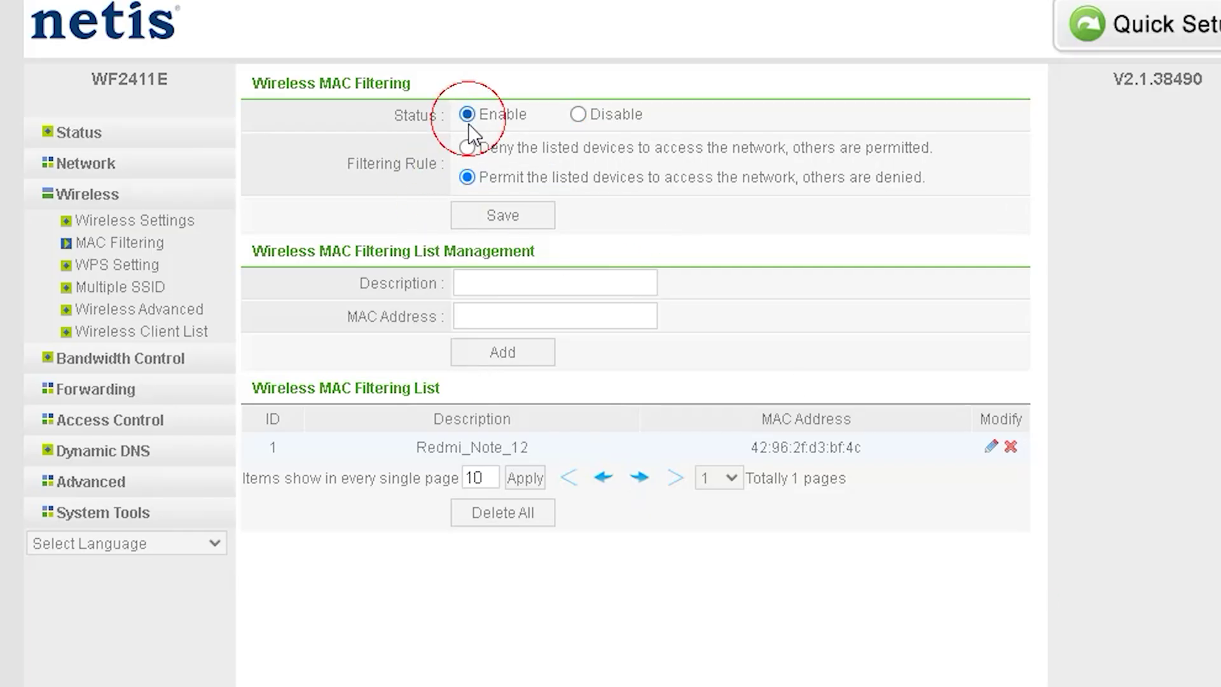
pyautogui.click(578, 114)
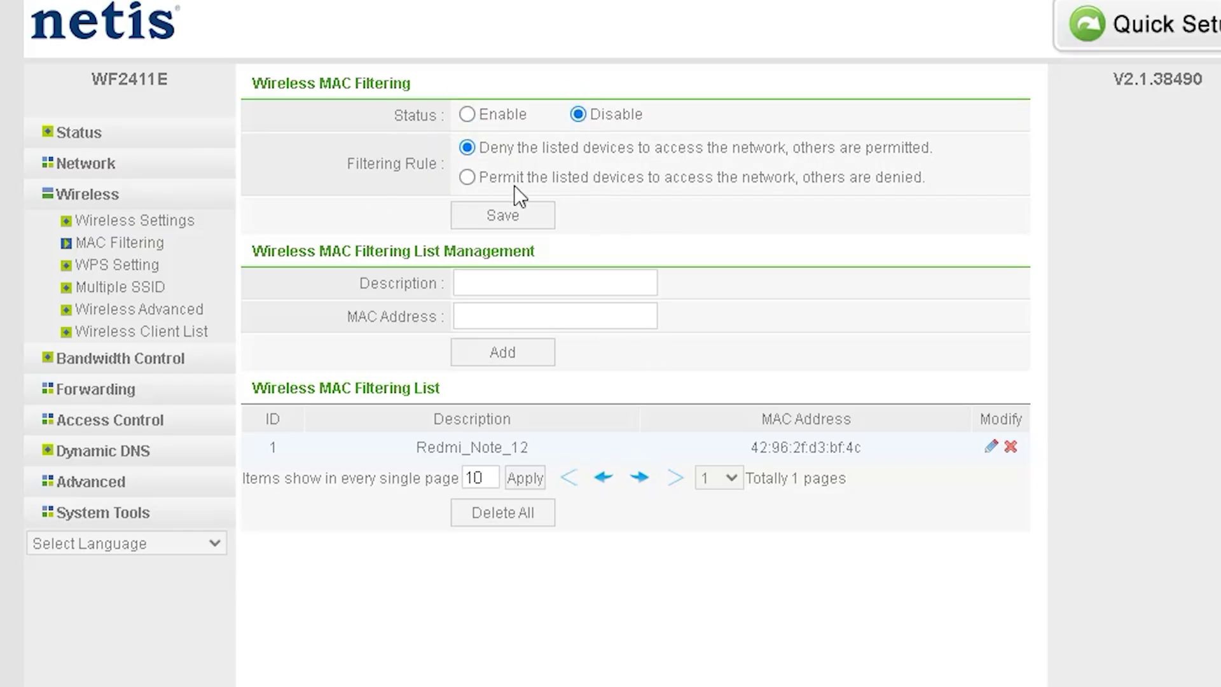
pyautogui.click(468, 177)
pyautogui.click(642, 283)
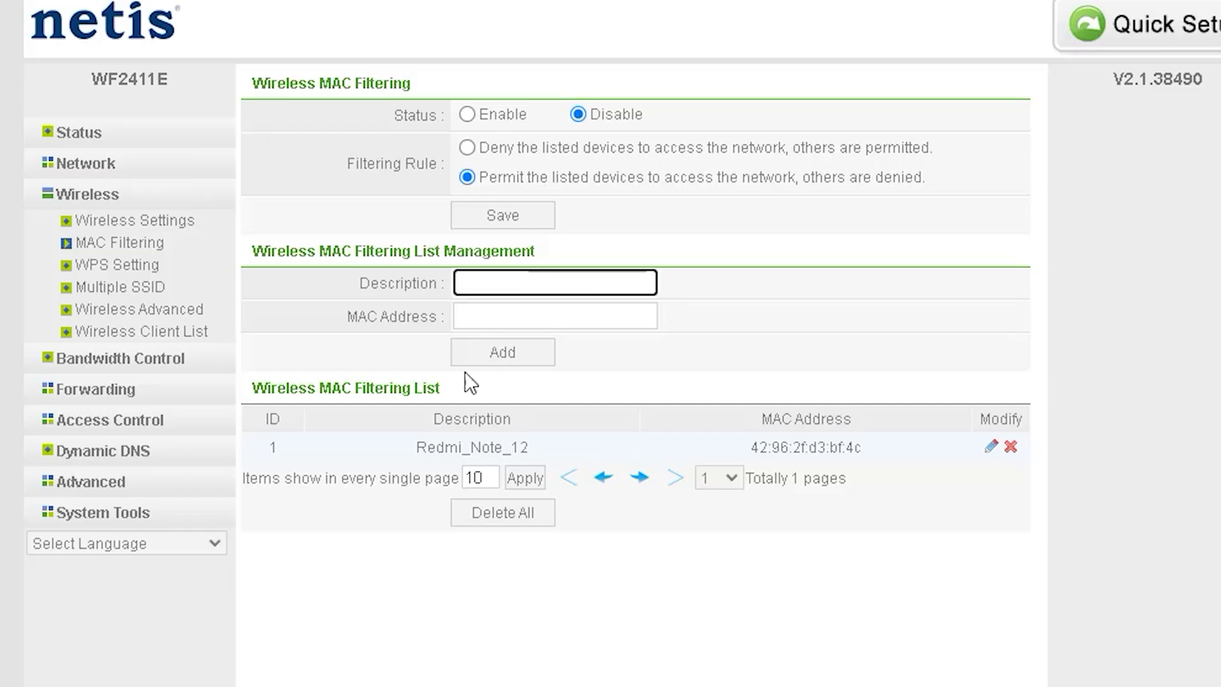
pyautogui.click(410, 585)
pyautogui.click(496, 316)
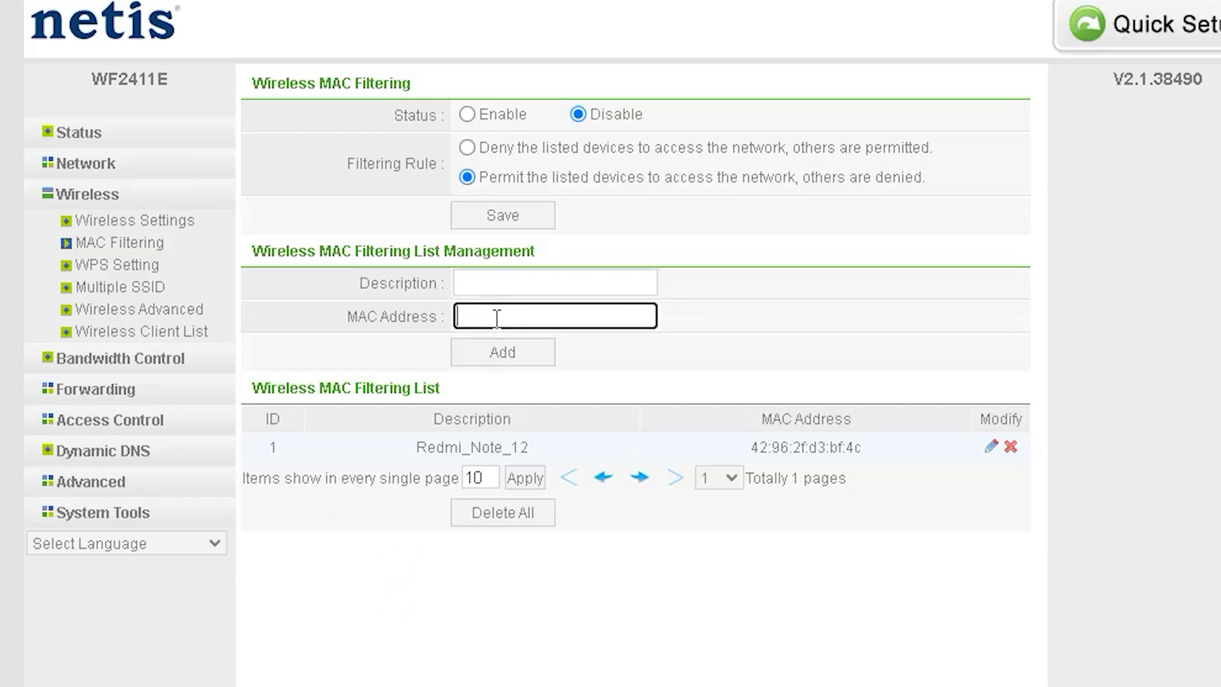
pyautogui.click(136, 269)
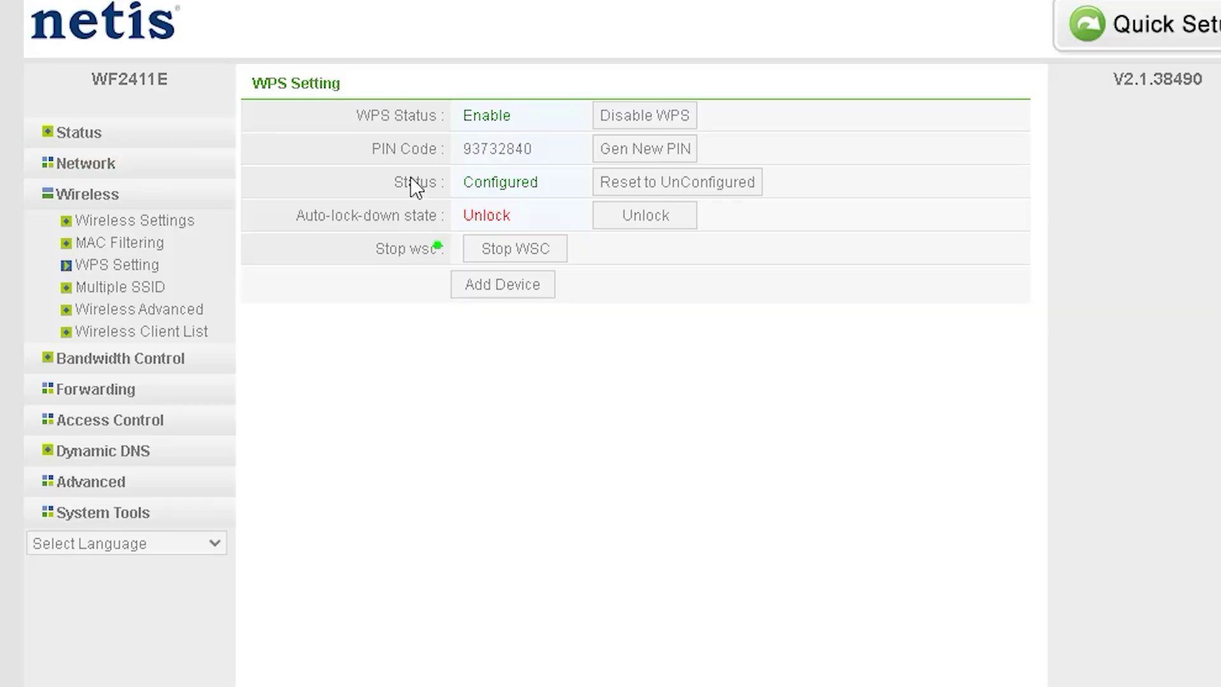
# - Annotate the WPS status, PIN code, Configured state and auto-lock-down rows, then clear them
pyautogui.moveTo(250, 102)
pyautogui.mouseDown()
pyautogui.moveTo(372, 79)
pyautogui.moveTo(246, 63)
pyautogui.mouseUp()
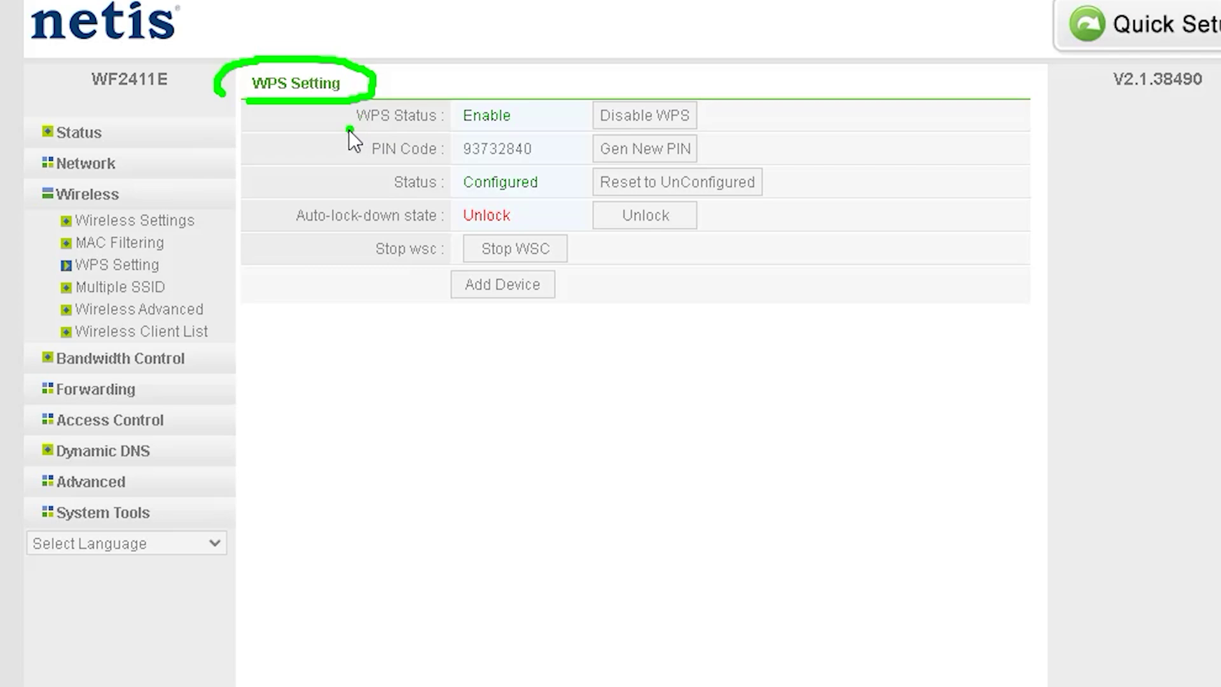
pyautogui.moveTo(347, 129); pyautogui.dragTo(539, 126)
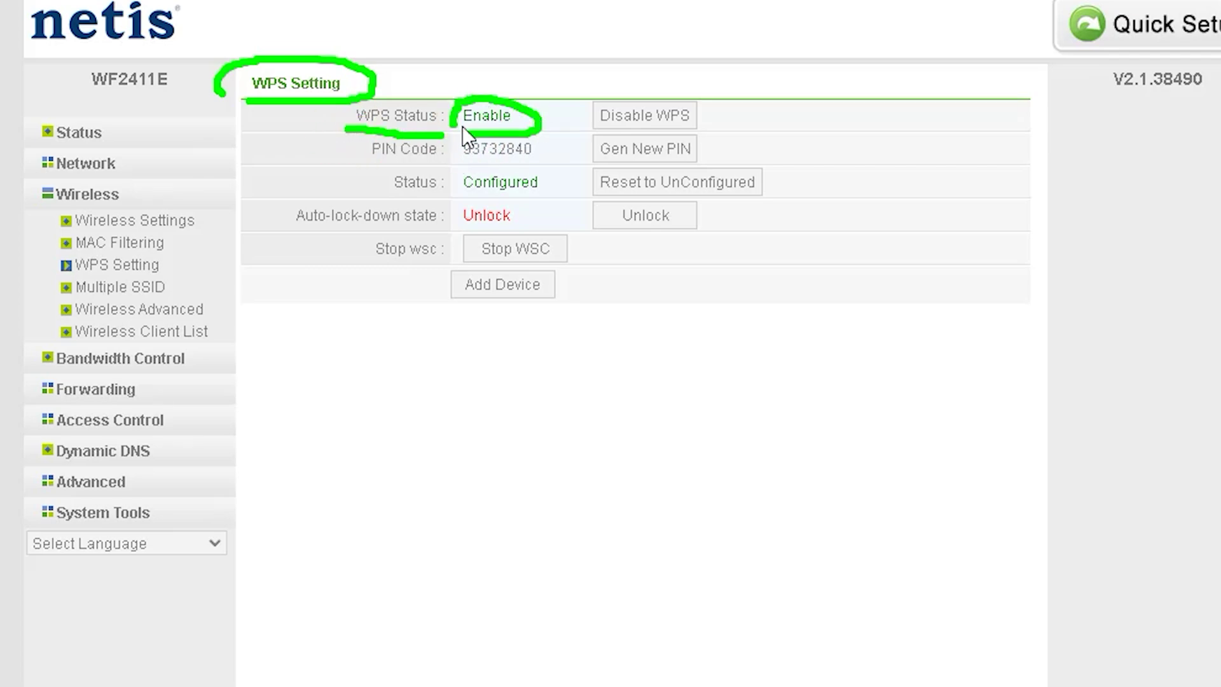
pyautogui.moveTo(359, 169); pyautogui.dragTo(535, 167)
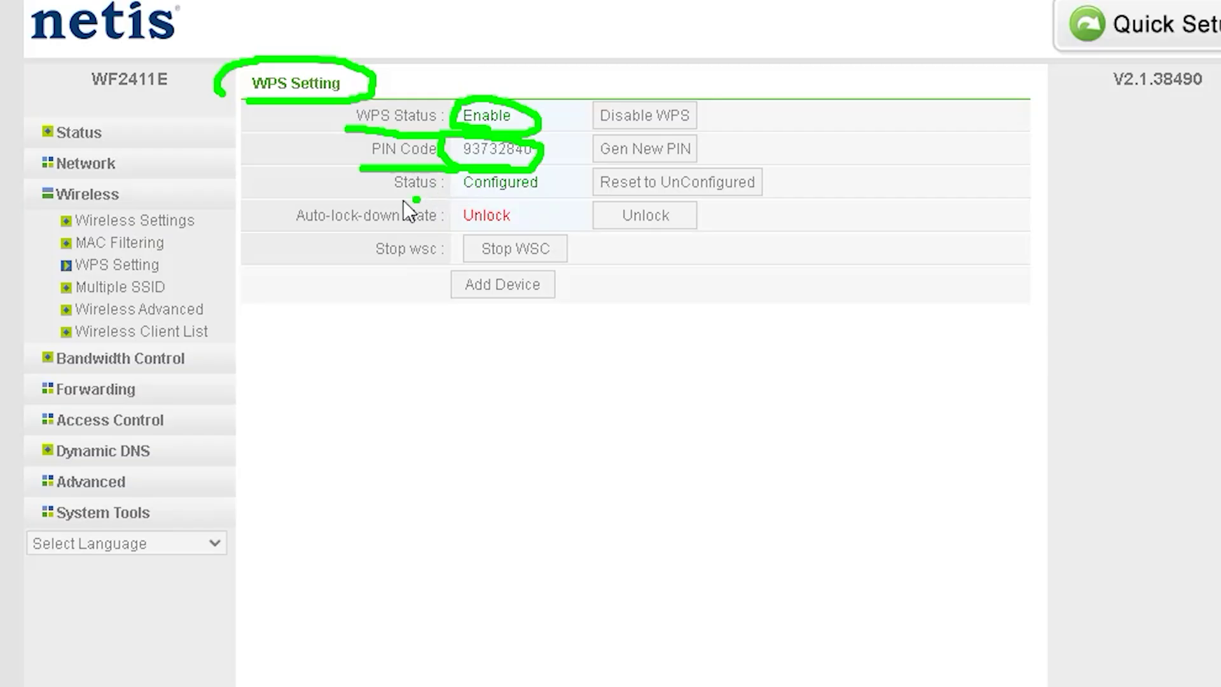
pyautogui.moveTo(396, 200); pyautogui.dragTo(488, 197)
pyautogui.moveTo(569, 192); pyautogui.dragTo(572, 189)
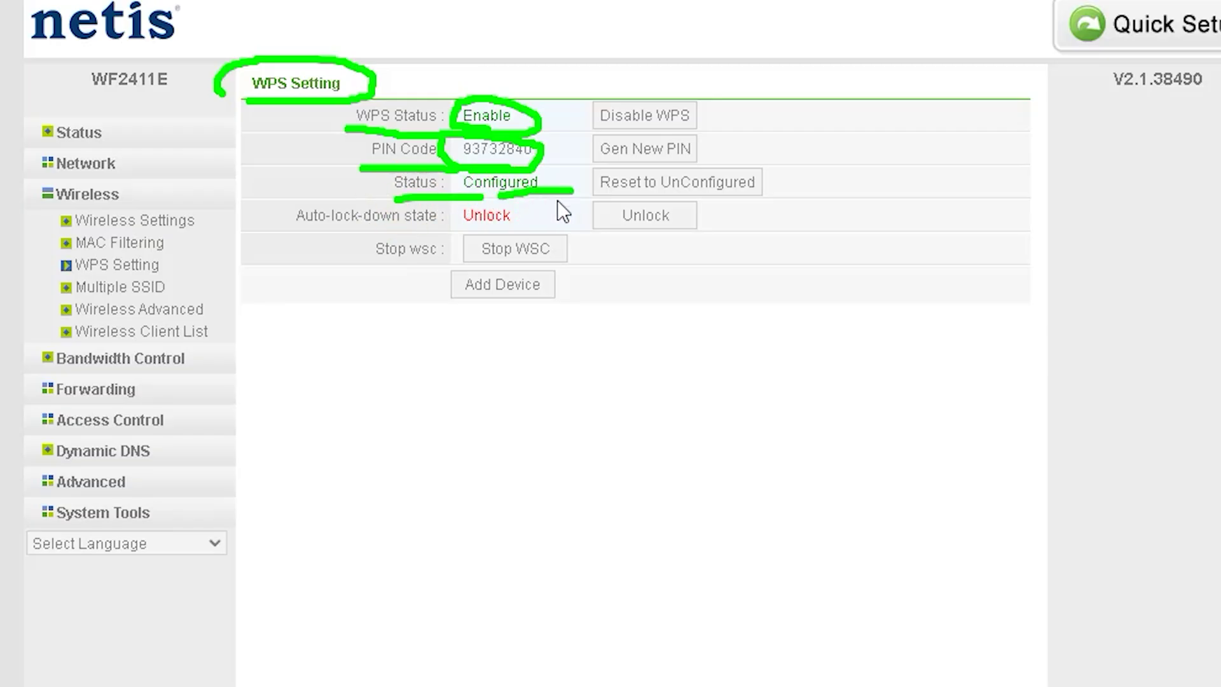
pyautogui.moveTo(332, 229); pyautogui.dragTo(544, 226)
pyautogui.click(392, 269)
pyautogui.moveTo(376, 267); pyautogui.dragTo(603, 267)
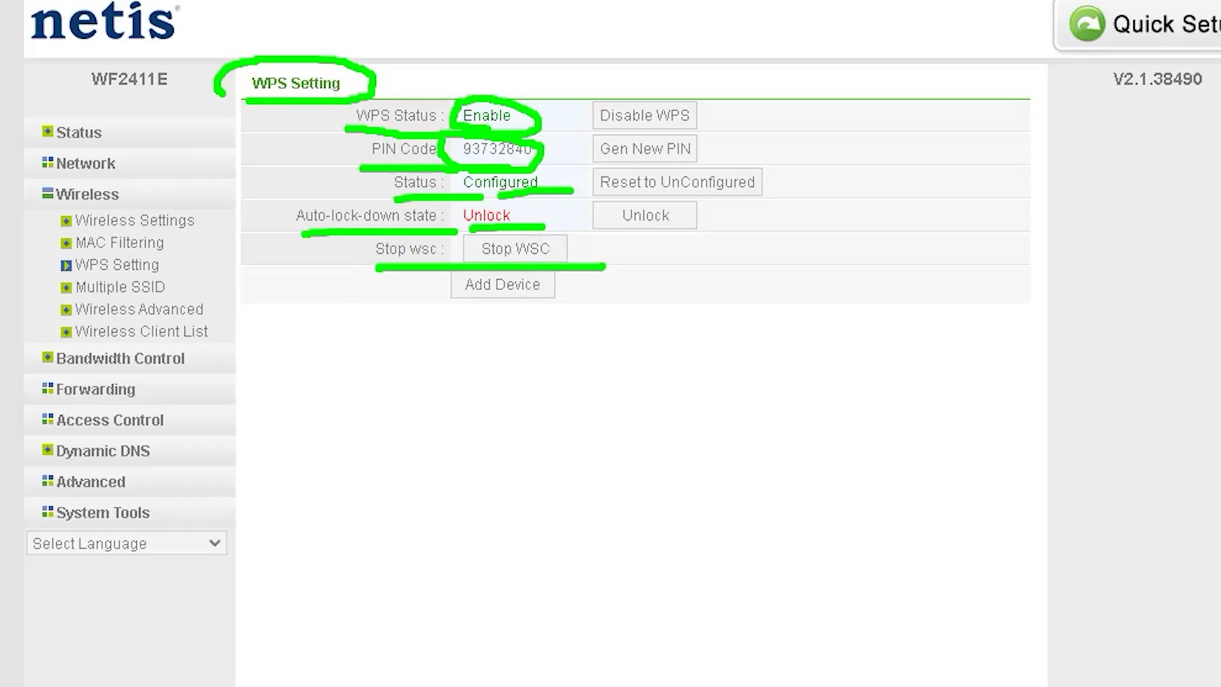
pyautogui.press('Escape')
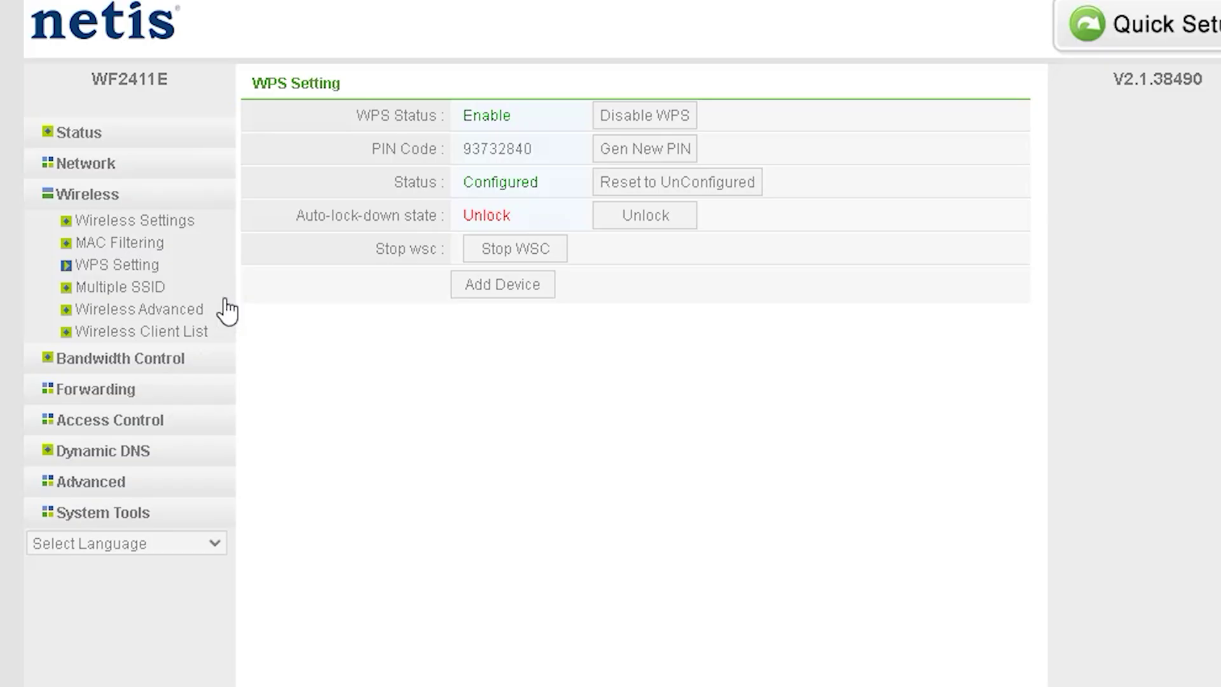
pyautogui.click(121, 290)
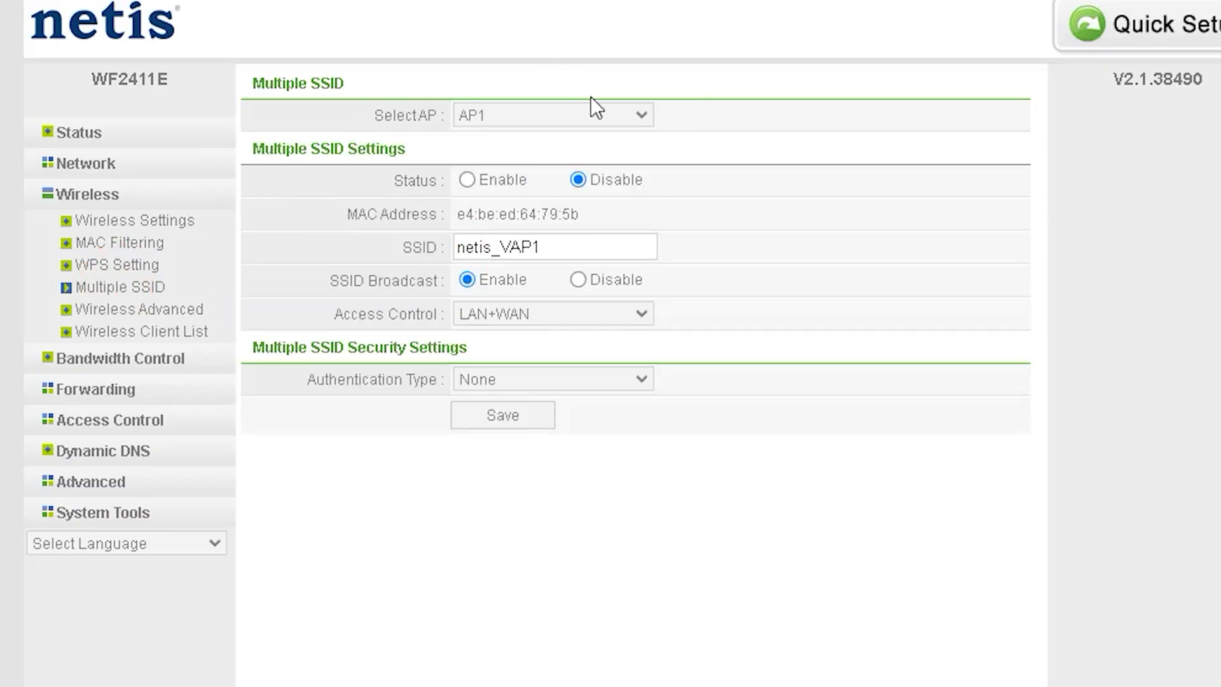
# - Look through the AP2 and AP3 settings, then return to AP1 and enable it
pyautogui.click(612, 110)
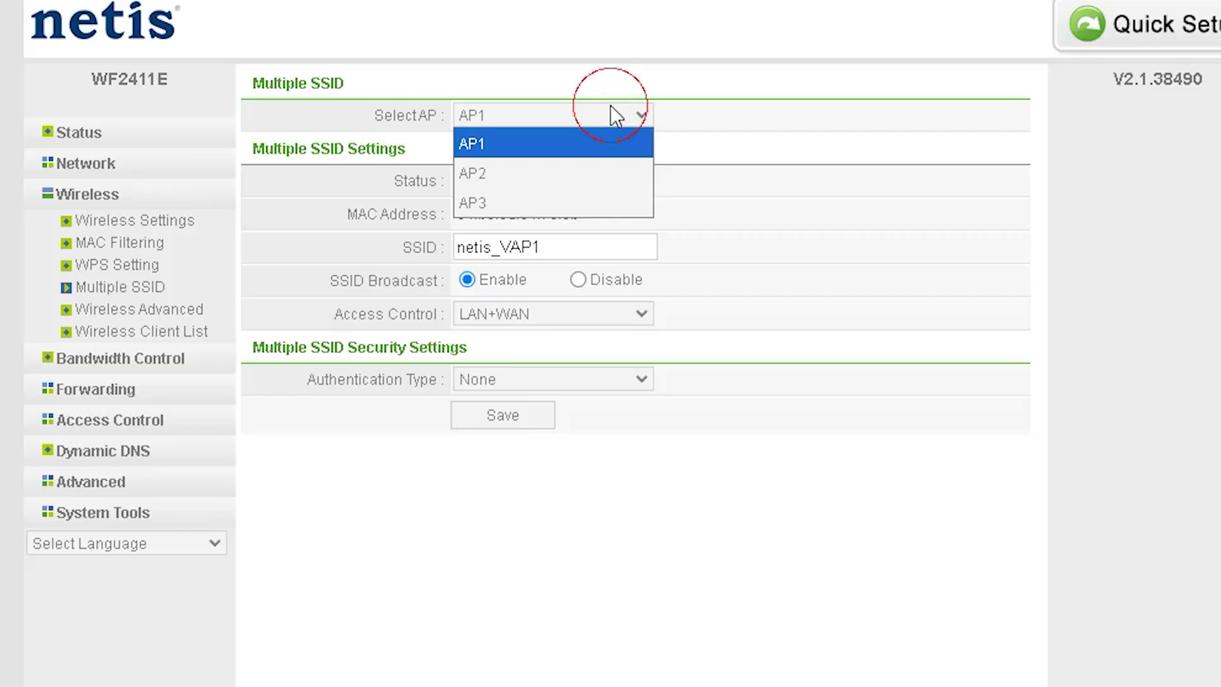
pyautogui.click(586, 170)
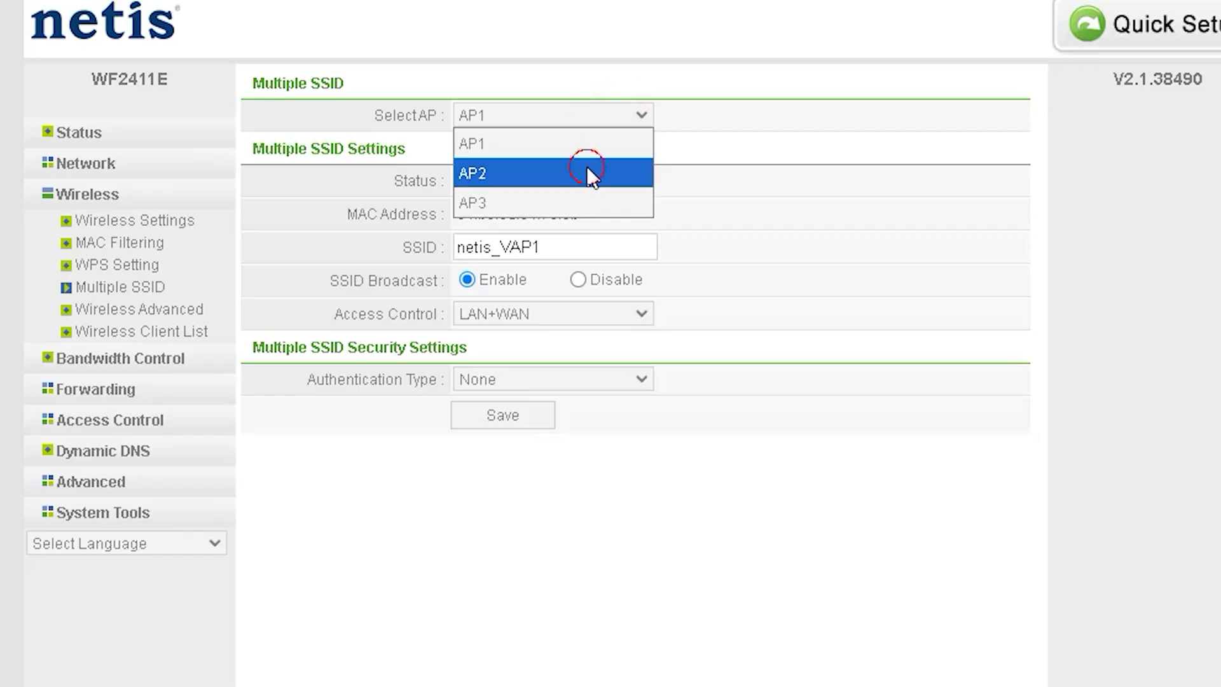
pyautogui.click(598, 116)
pyautogui.click(552, 200)
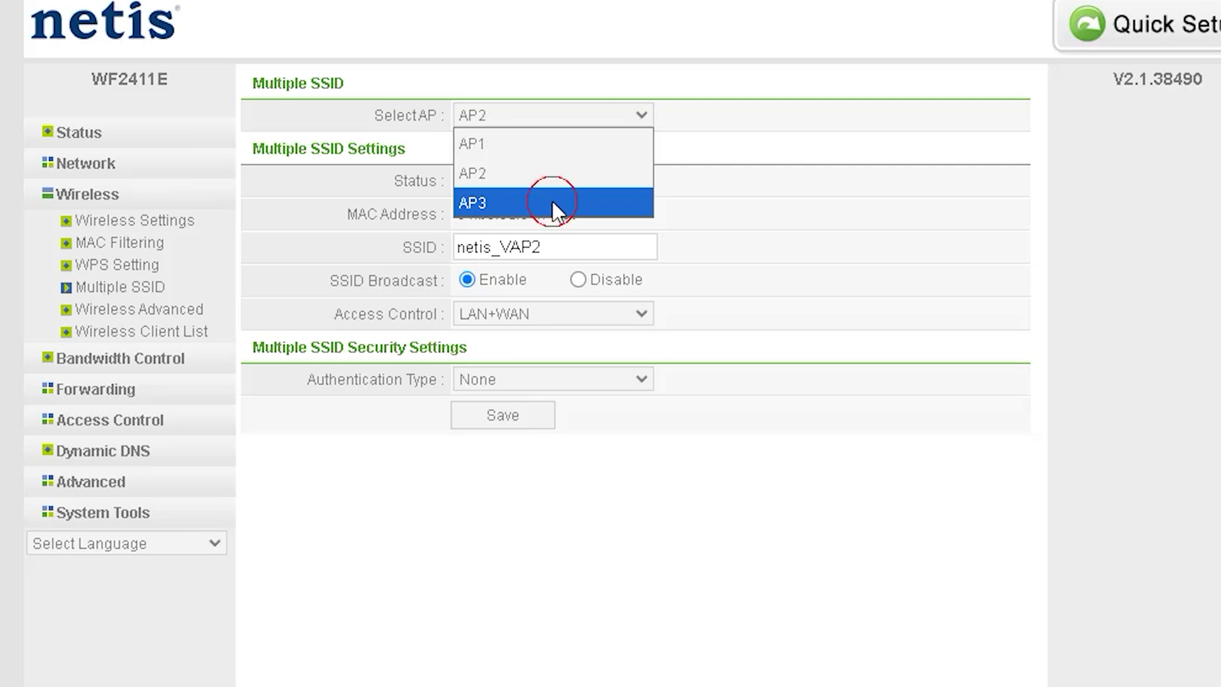
pyautogui.click(580, 115)
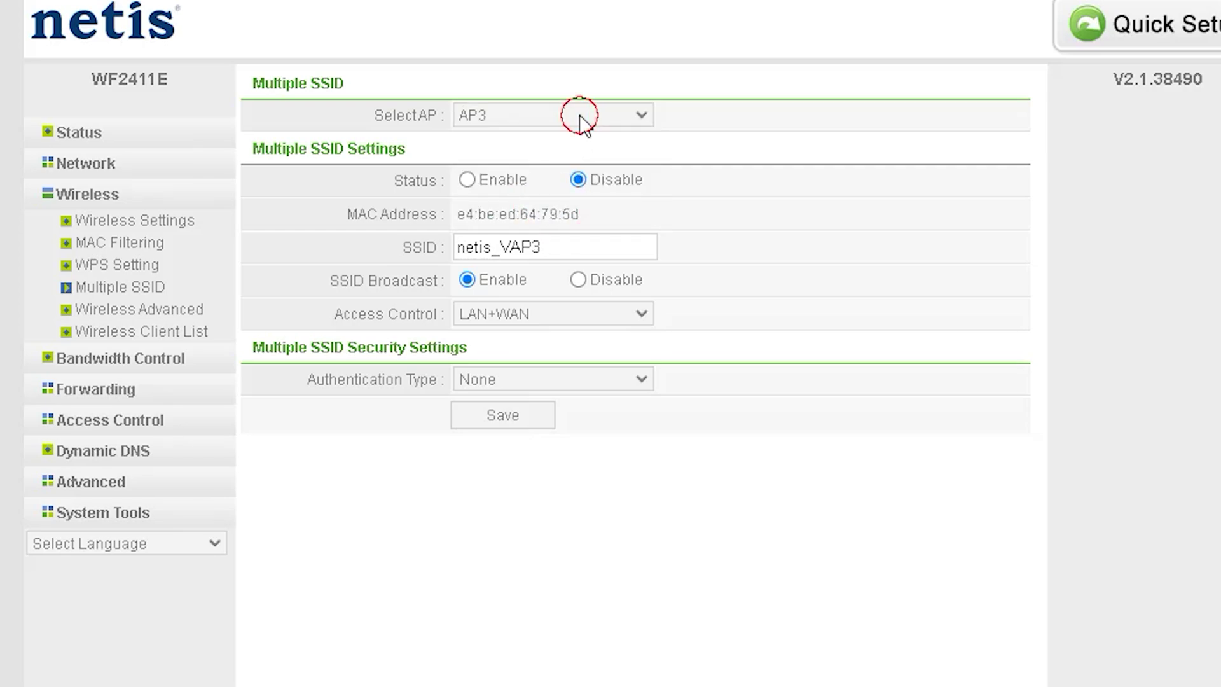
pyautogui.click(570, 141)
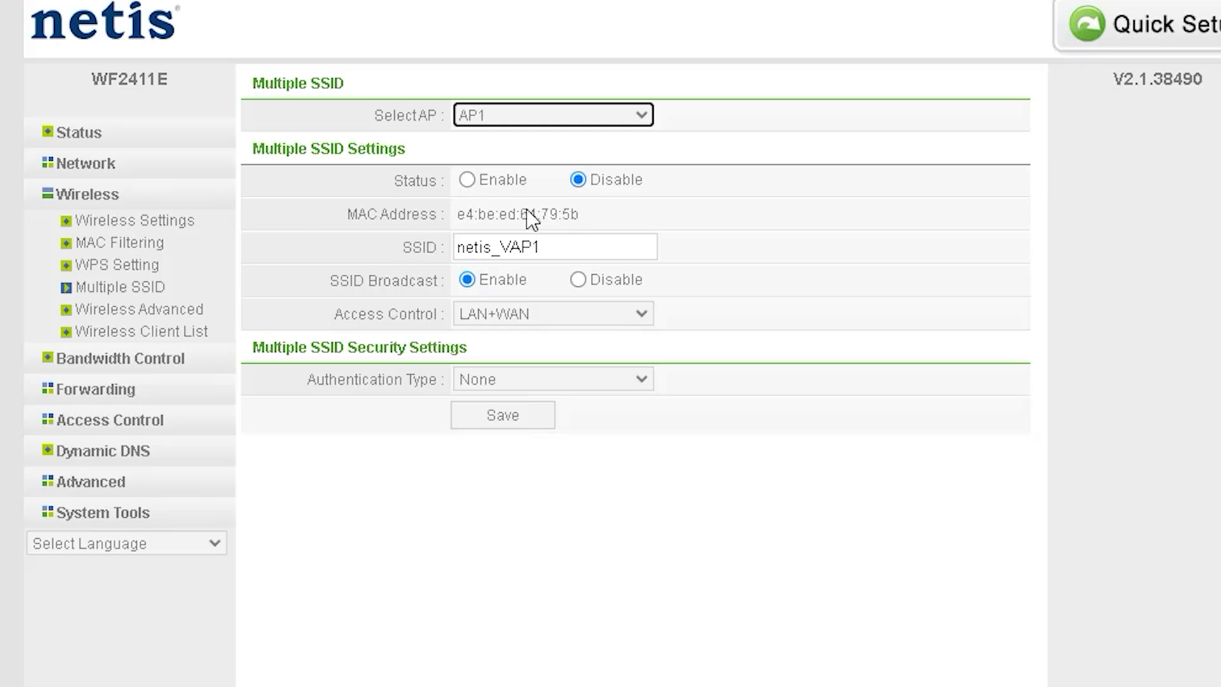
pyautogui.click(482, 181)
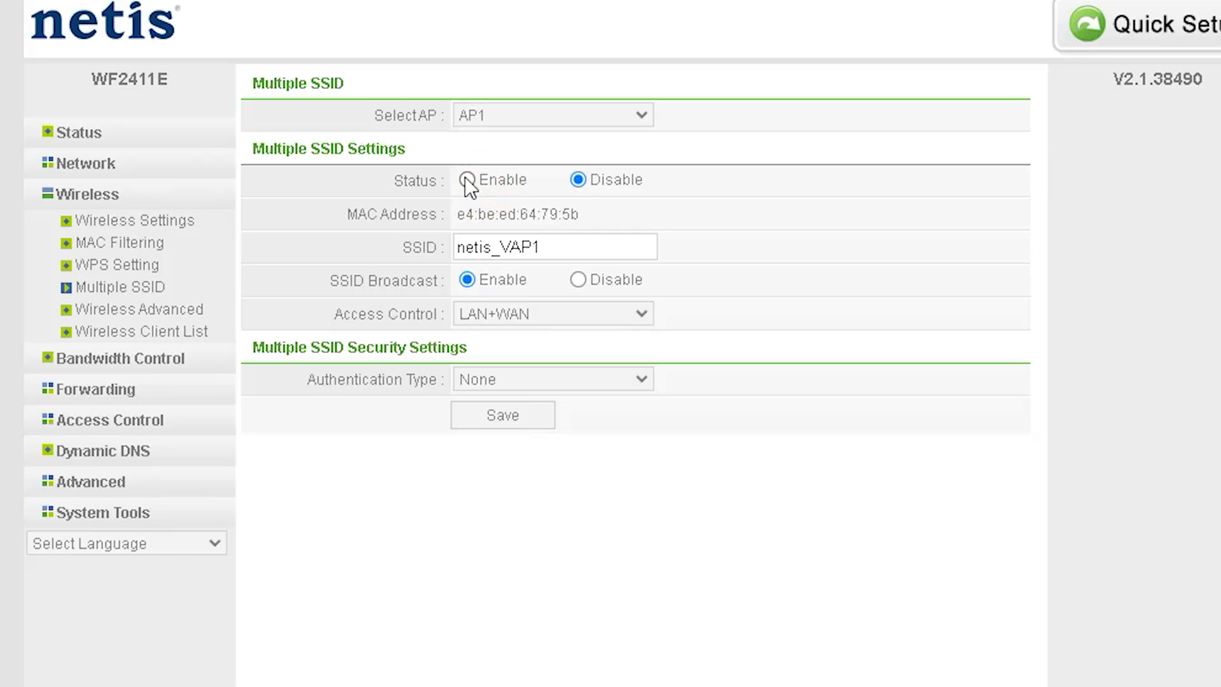
pyautogui.click(465, 178)
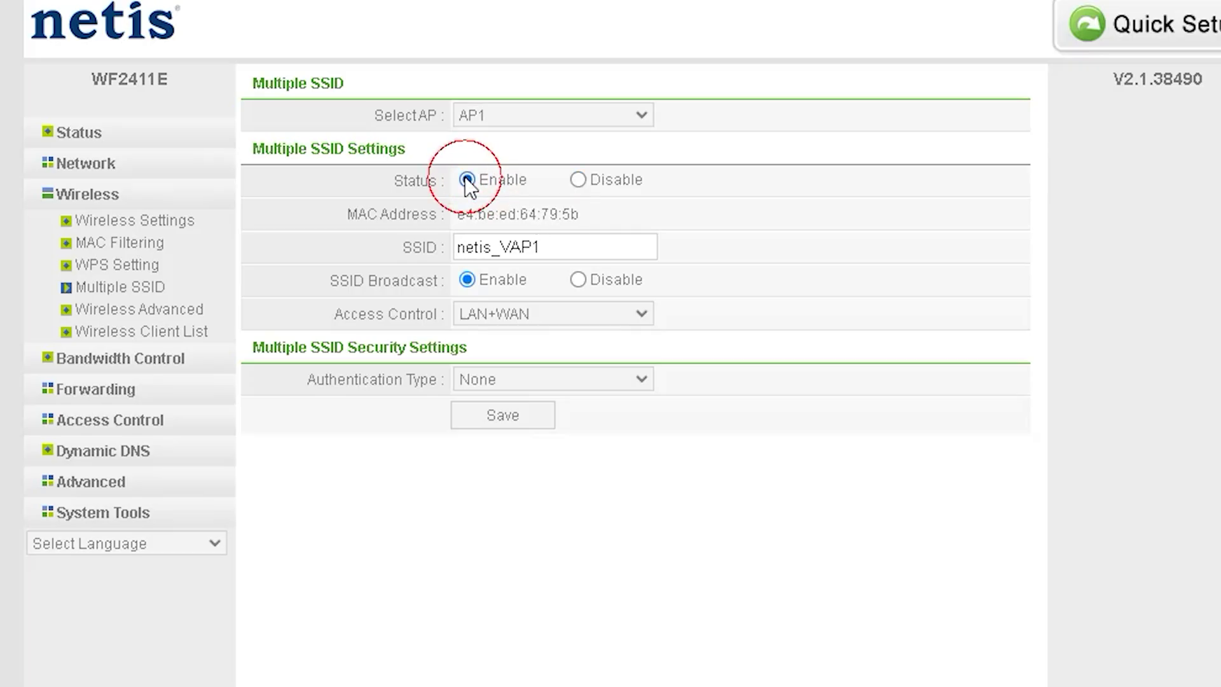
# - Set AP1's access control to LAN+WAN and its authentication type to WPA2-PSK
pyautogui.click(563, 319)
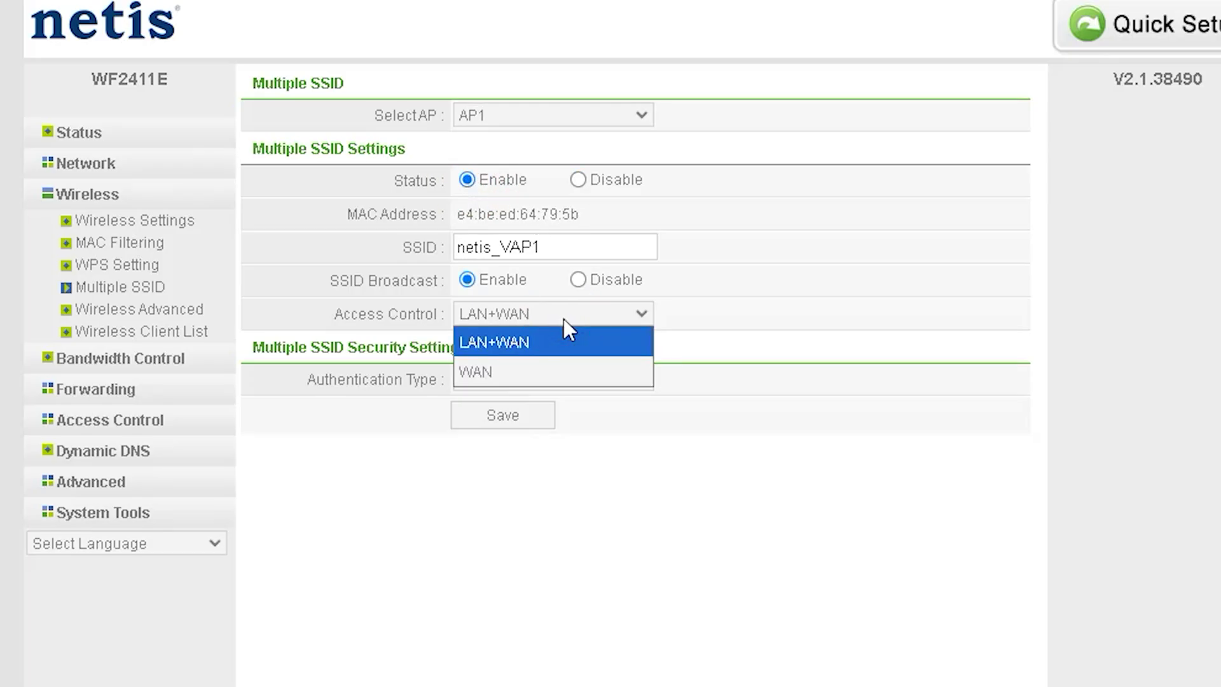
pyautogui.click(578, 375)
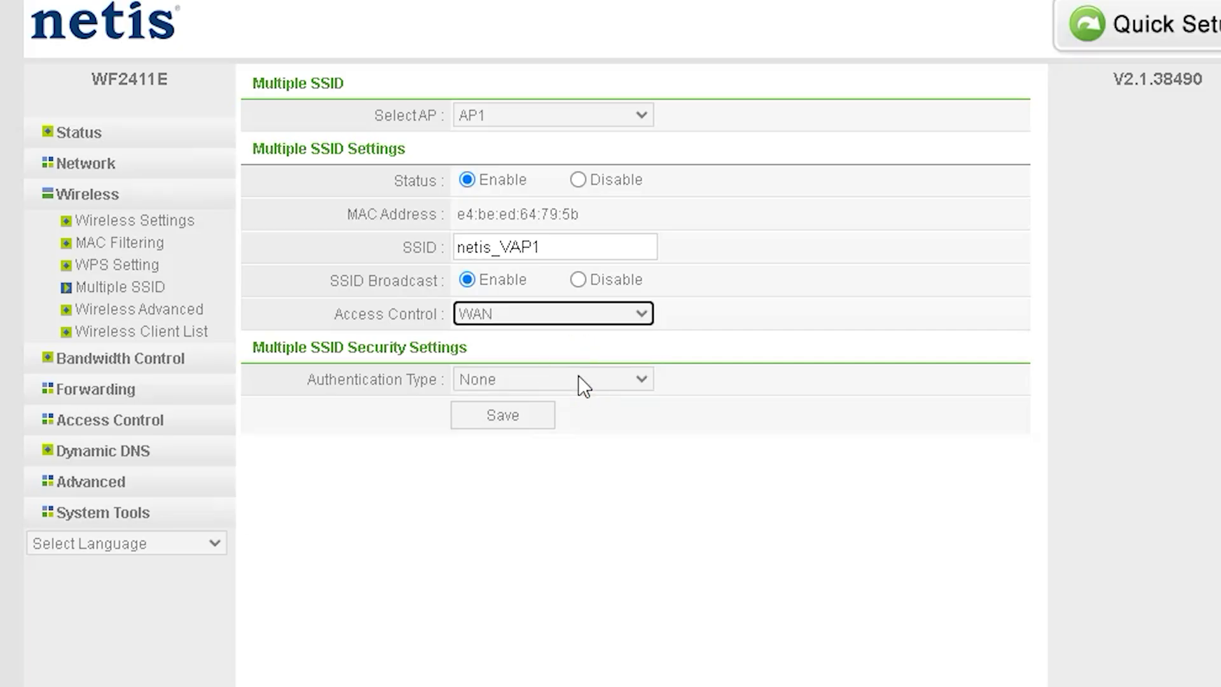
pyautogui.click(605, 313)
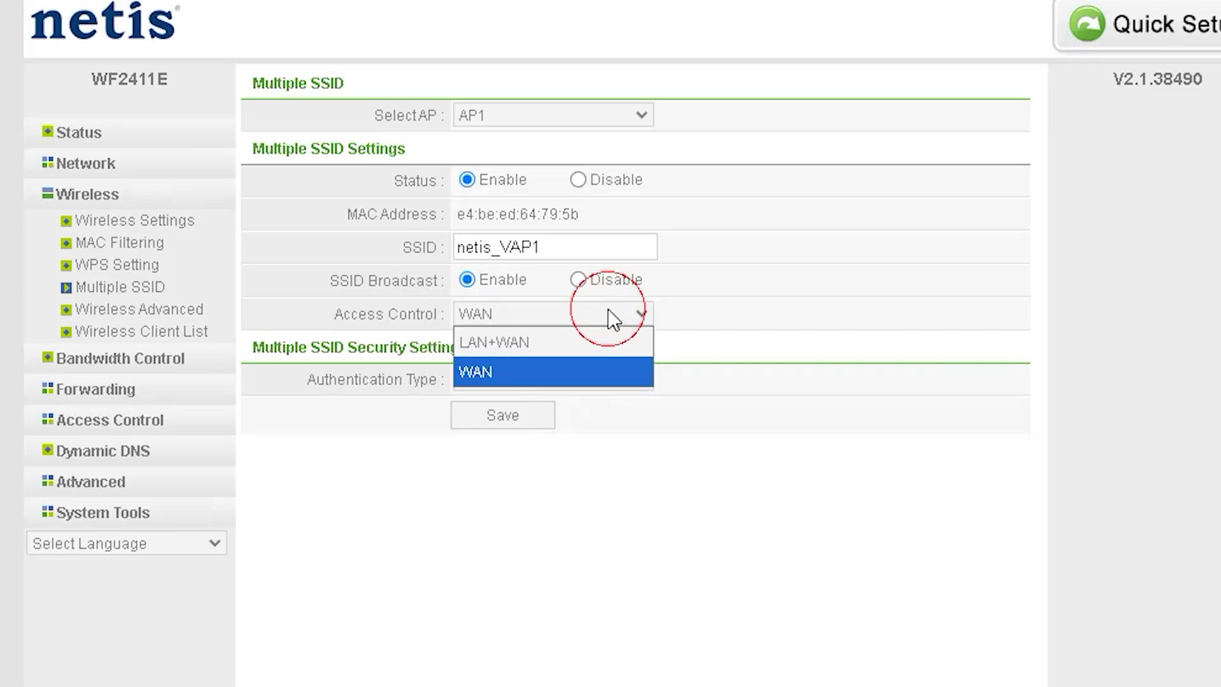
pyautogui.click(588, 340)
pyautogui.click(570, 378)
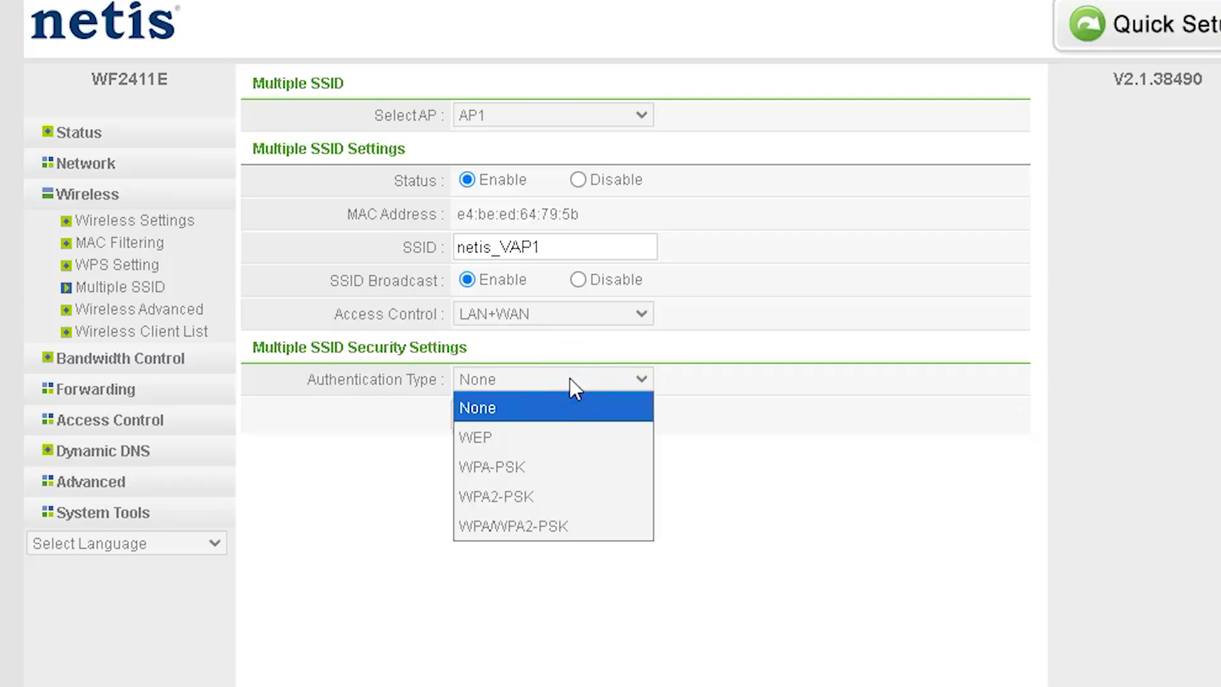
pyautogui.click(575, 487)
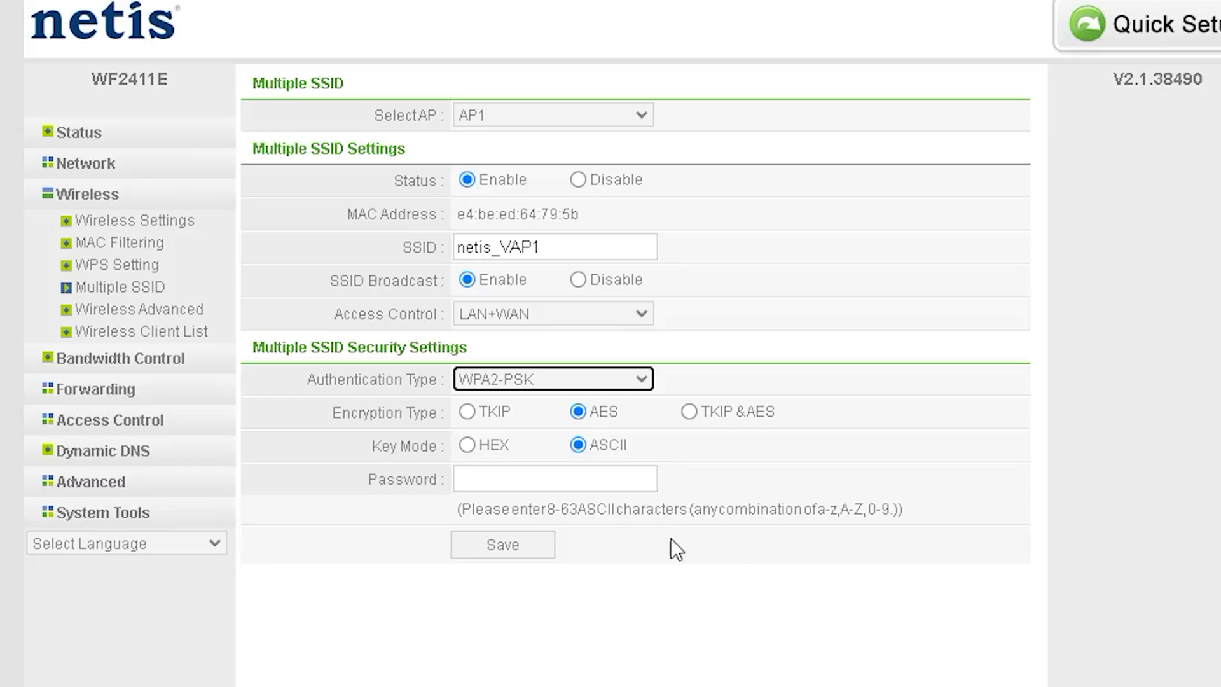
pyautogui.click(162, 310)
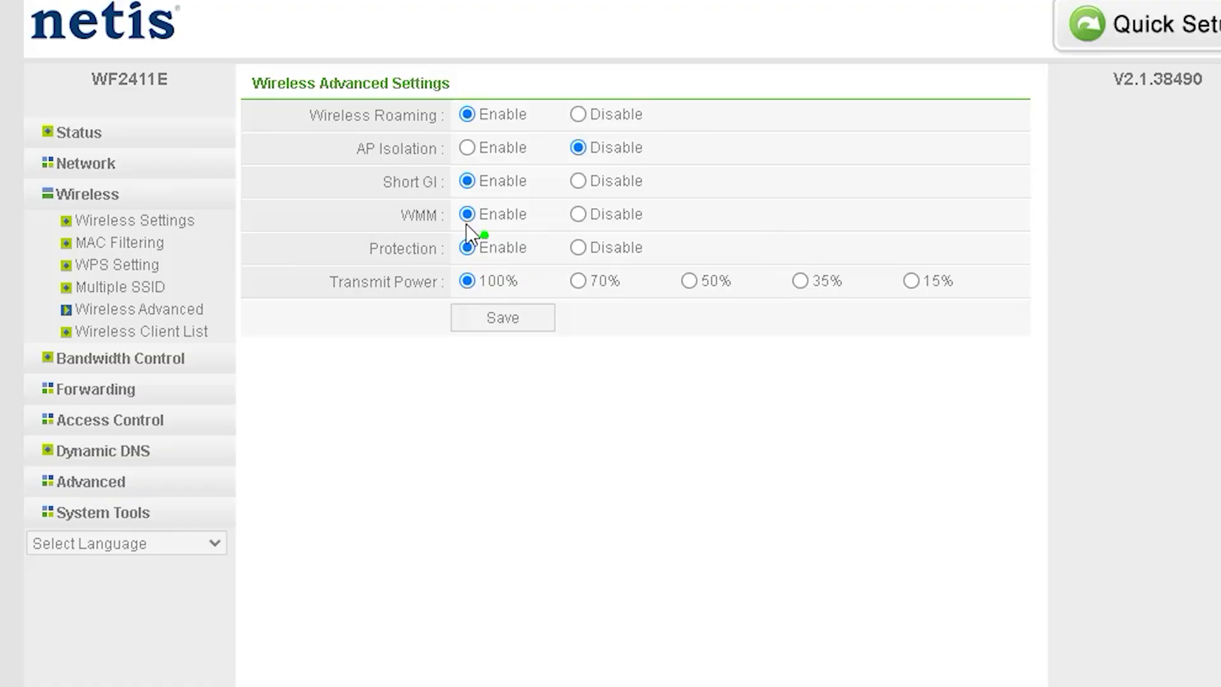
# - Circle the Wireless Advanced Settings and the 100% and 35% transmit power options, then clear them
pyautogui.moveTo(270, 106)
pyautogui.mouseDown()
pyautogui.moveTo(493, 85)
pyautogui.moveTo(253, 52)
pyautogui.mouseUp()
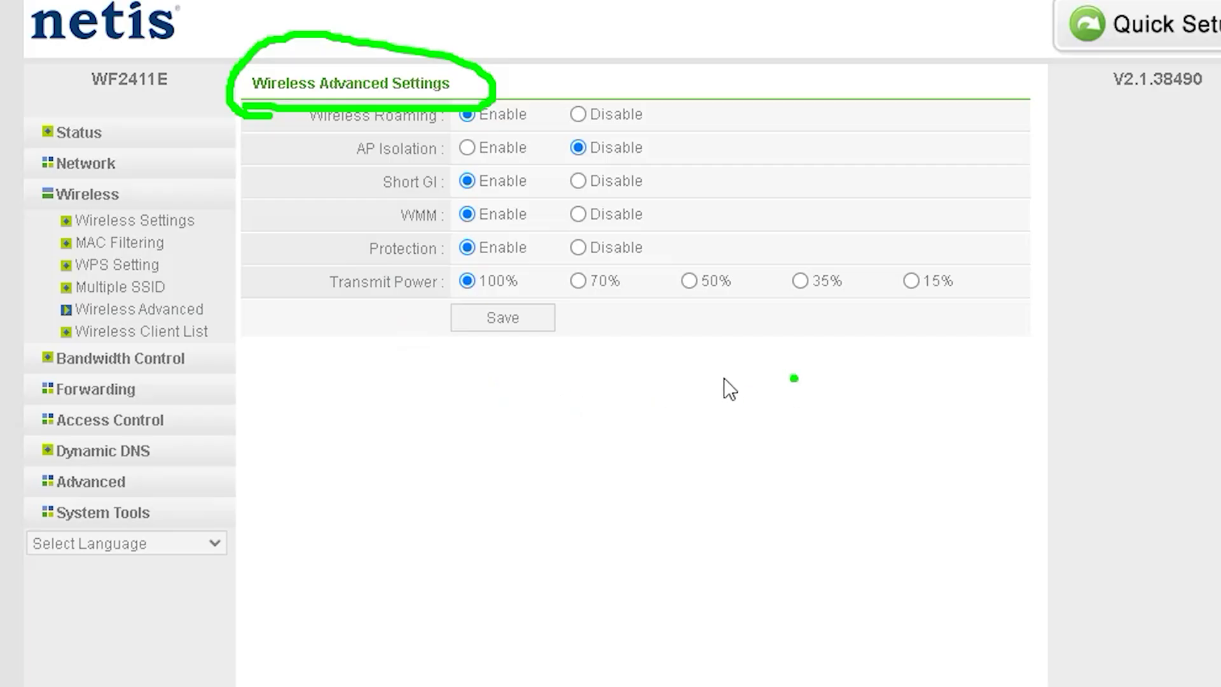
pyautogui.moveTo(317, 360)
pyautogui.mouseDown()
pyautogui.moveTo(1019, 207)
pyautogui.moveTo(244, 126)
pyautogui.moveTo(507, 397)
pyautogui.mouseUp()
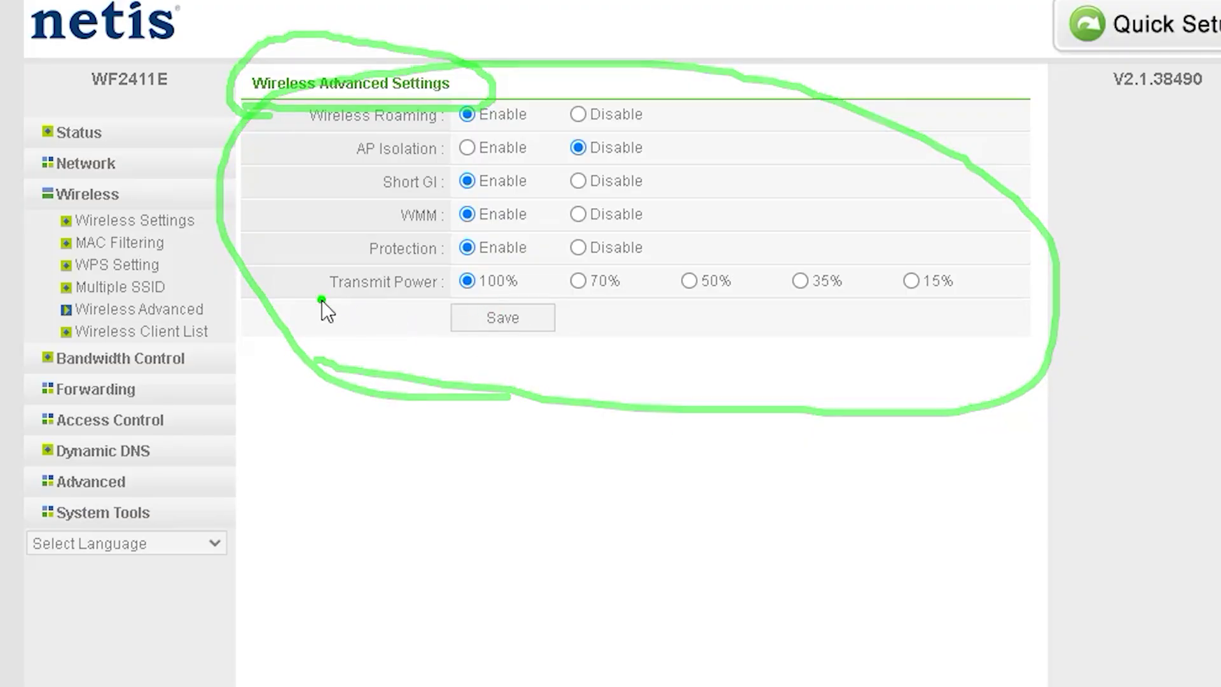
pyautogui.moveTo(319, 299); pyautogui.dragTo(443, 304)
pyautogui.moveTo(410, 254); pyautogui.dragTo(304, 285)
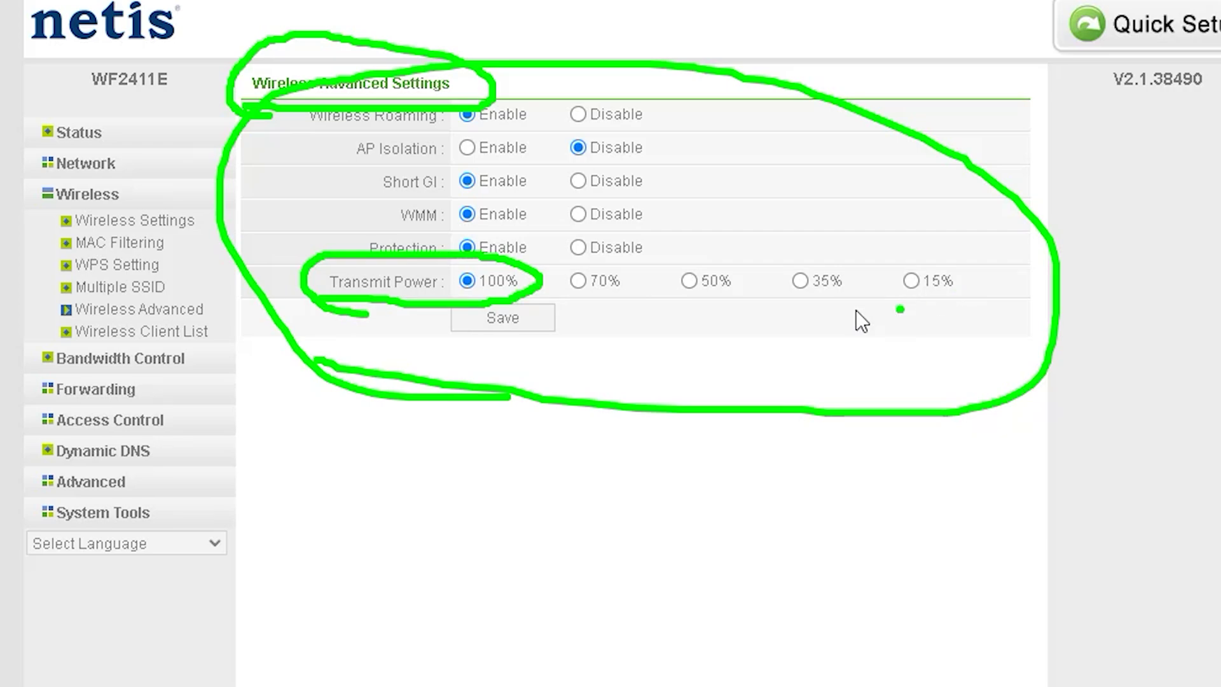
pyautogui.click(766, 307)
pyautogui.moveTo(782, 307)
pyautogui.mouseDown()
pyautogui.moveTo(839, 251)
pyautogui.moveTo(825, 320)
pyautogui.mouseUp()
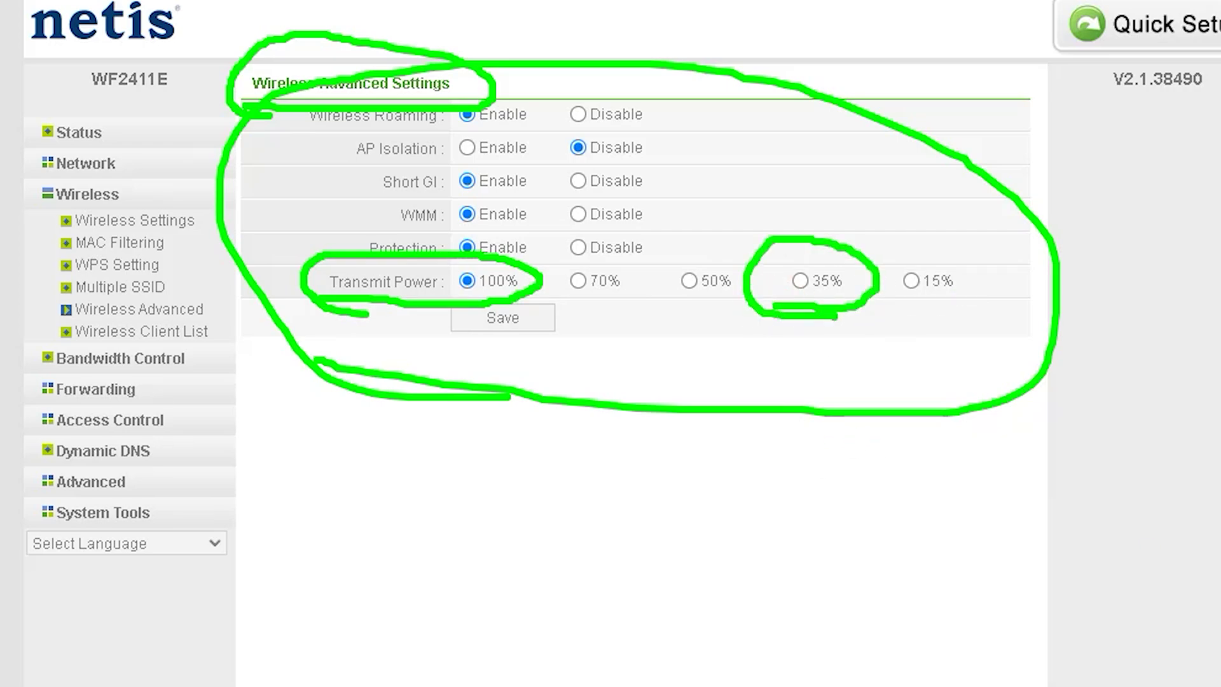
pyautogui.press('Escape')
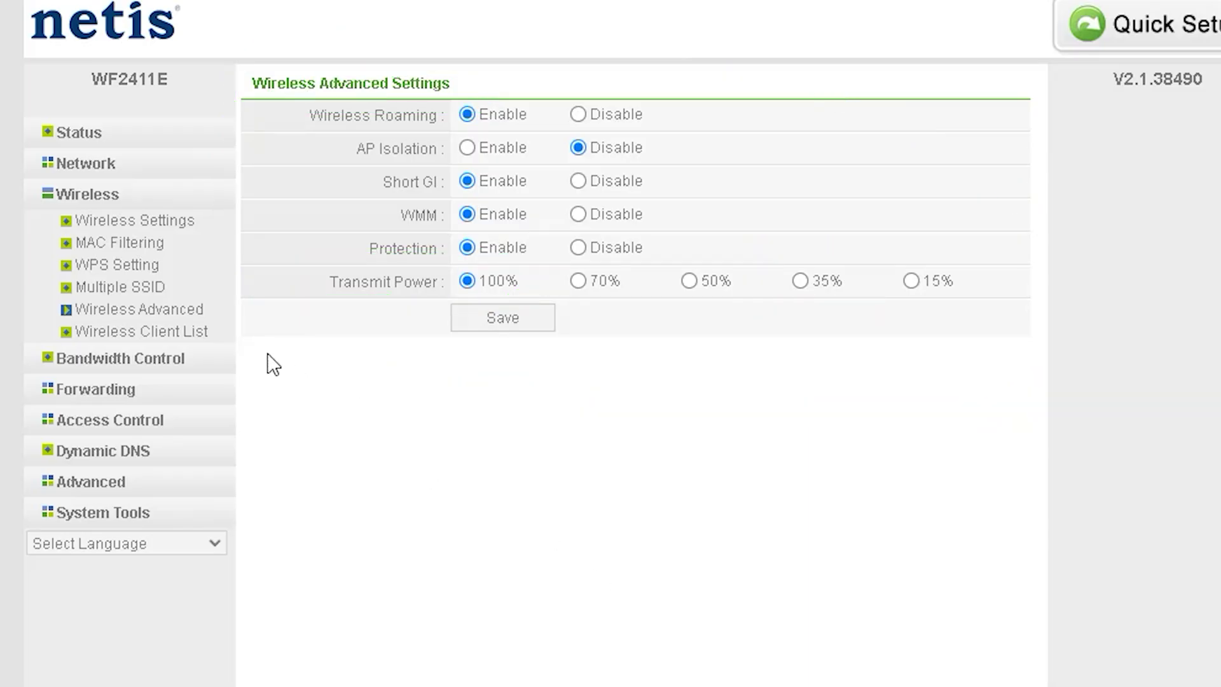
pyautogui.click(187, 339)
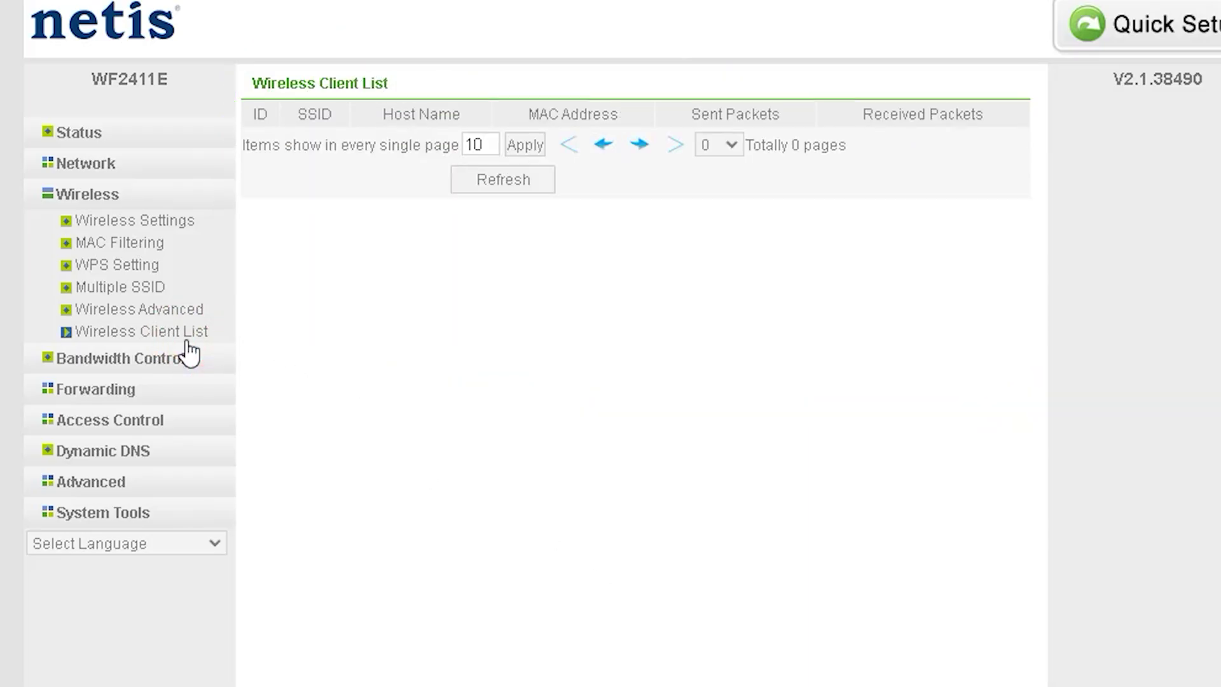
pyautogui.click(185, 310)
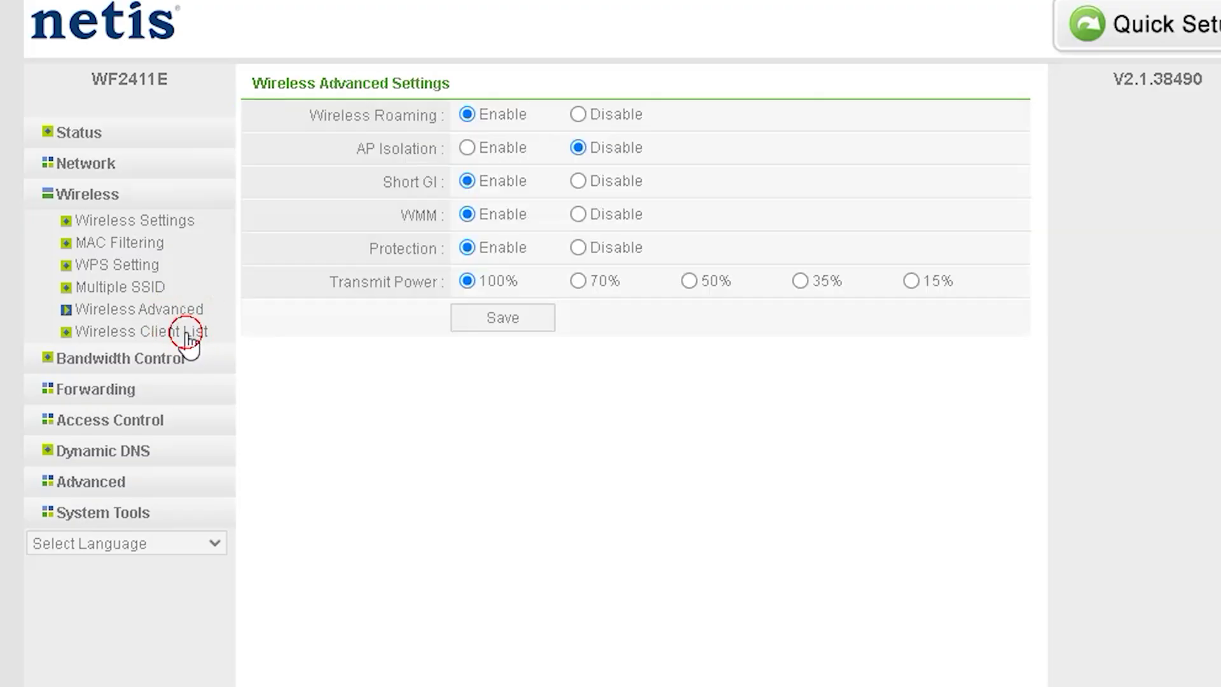
pyautogui.click(187, 336)
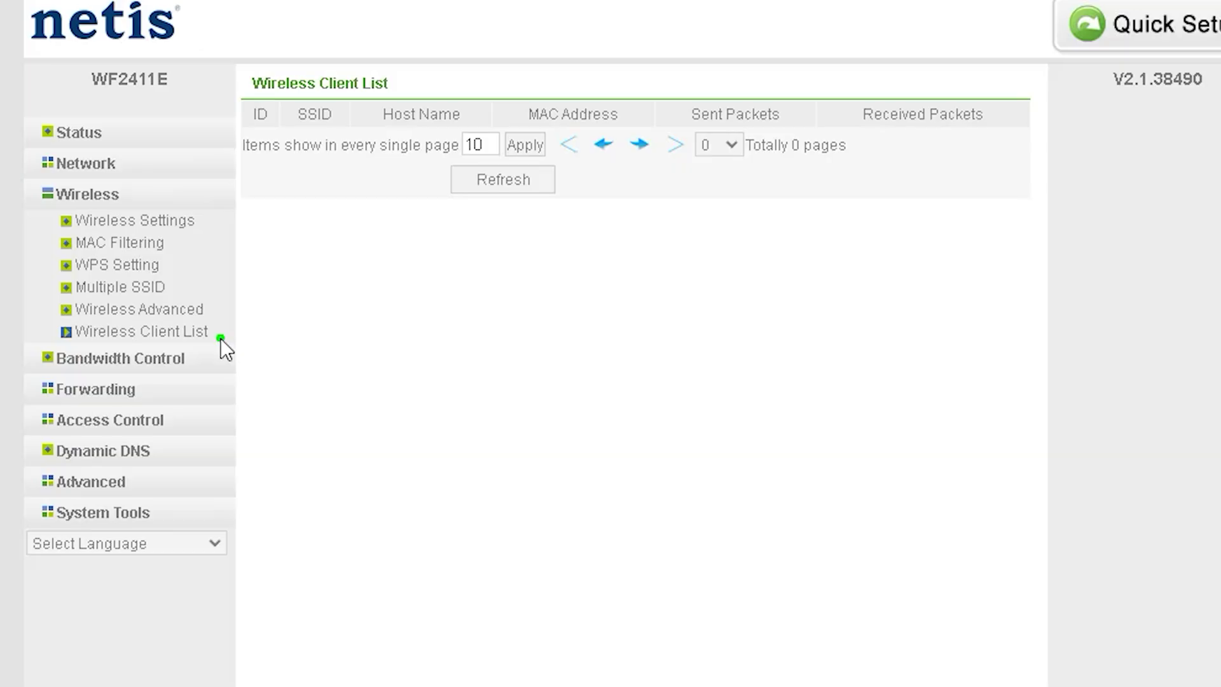
pyautogui.moveTo(219, 336); pyautogui.dragTo(310, 336)
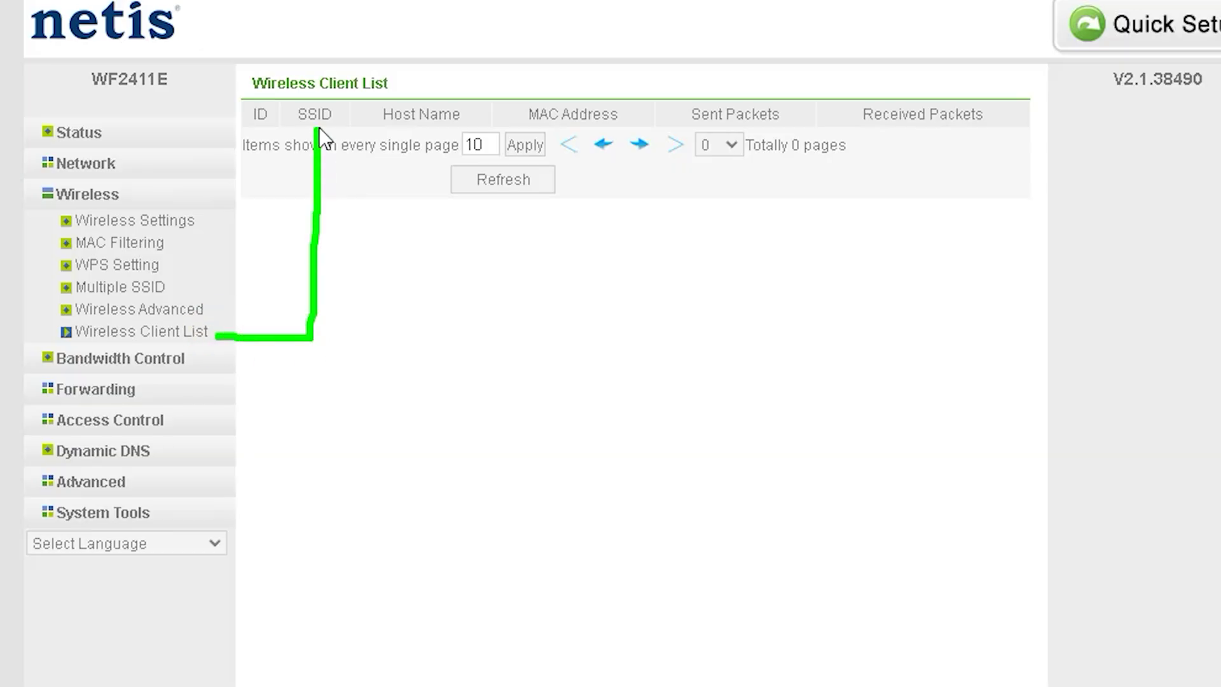
pyautogui.moveTo(281, 165); pyautogui.dragTo(311, 129)
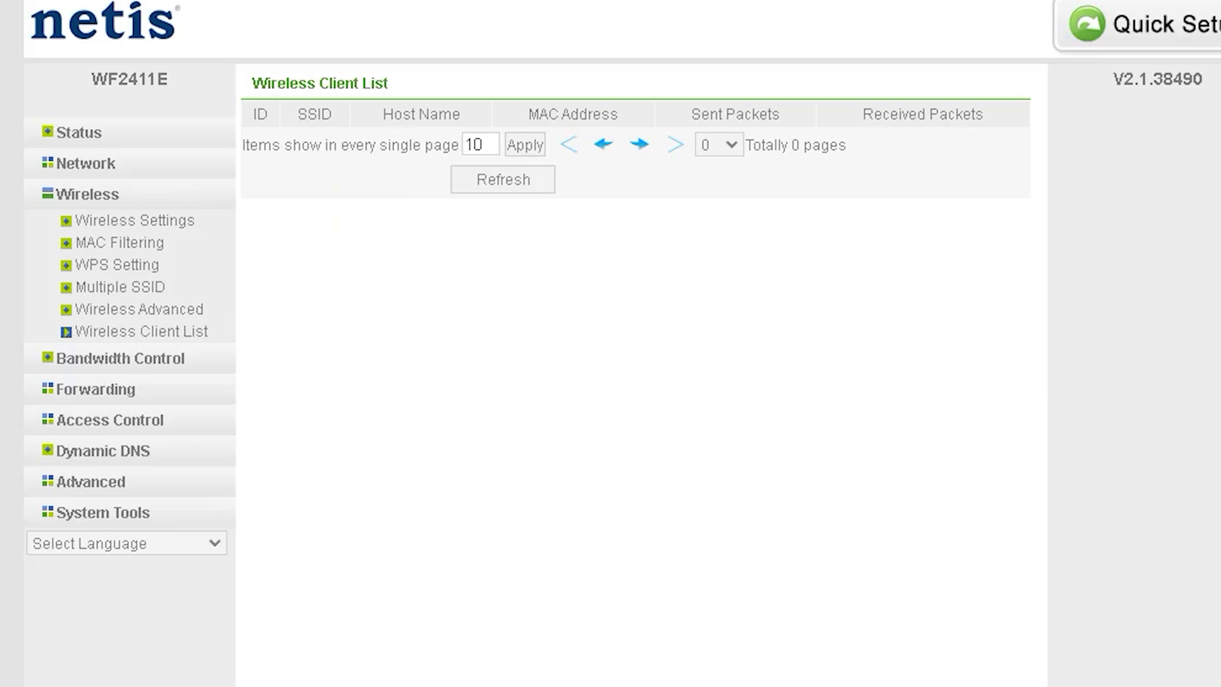
# - Browse the Virtual Servers, DMZ, UPnP and Port Triggering pages, viewing the predefined trigger rules
pyautogui.click(140, 390)
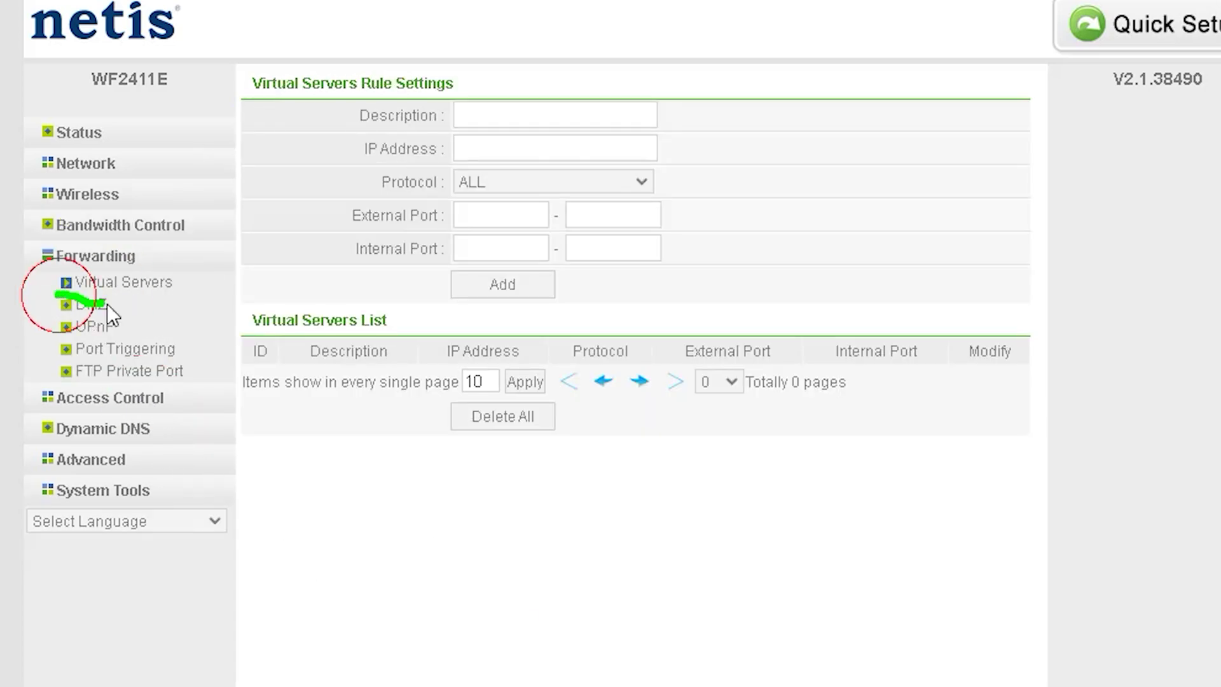
pyautogui.moveTo(107, 303)
pyautogui.mouseDown()
pyautogui.moveTo(284, 267)
pyautogui.moveTo(293, 121)
pyautogui.moveTo(255, 127)
pyautogui.mouseUp()
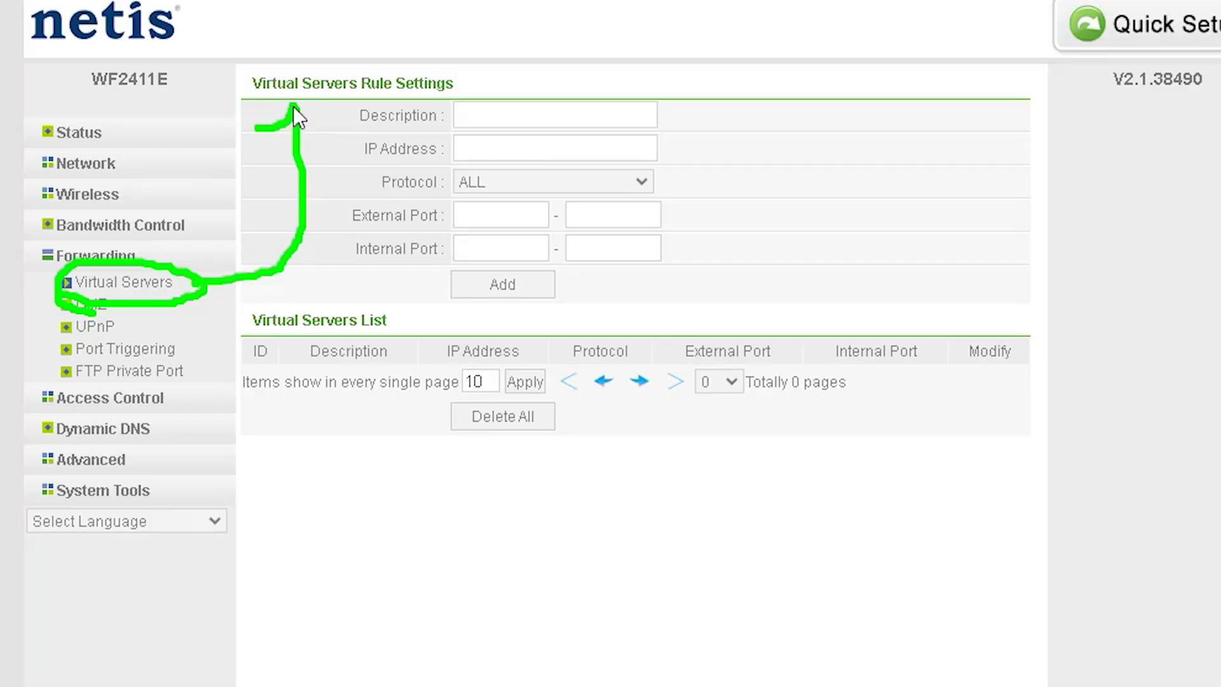
pyautogui.press('Escape')
pyautogui.click(92, 305)
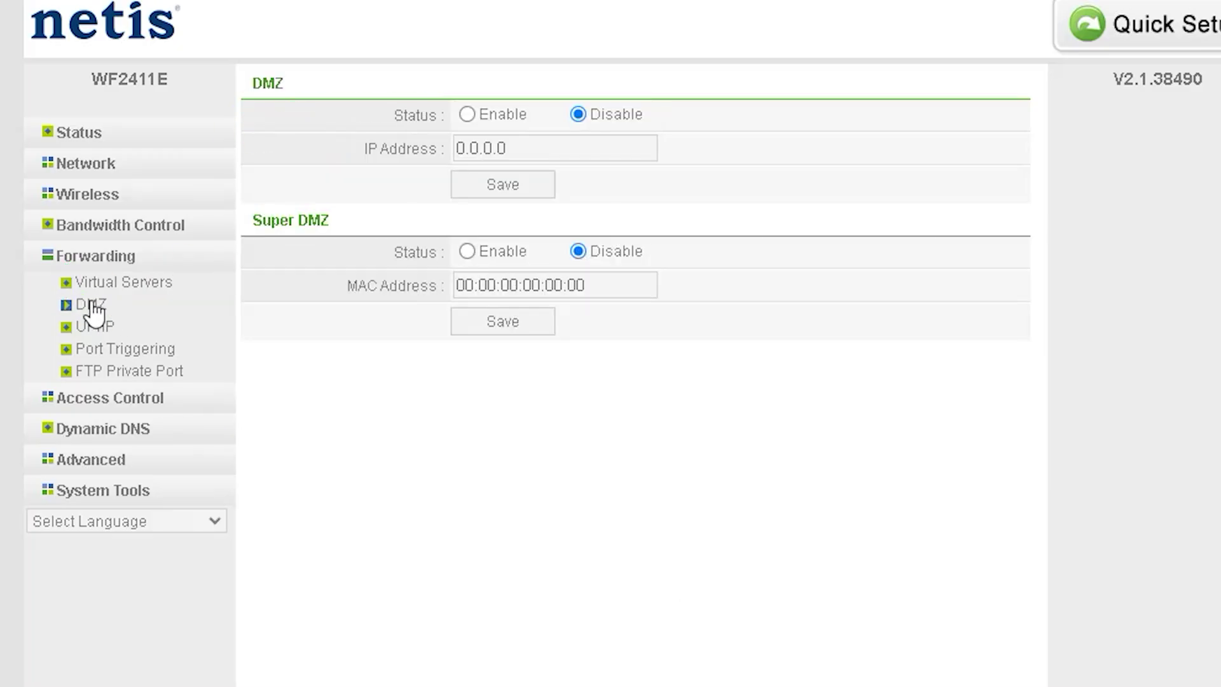
pyautogui.click(92, 325)
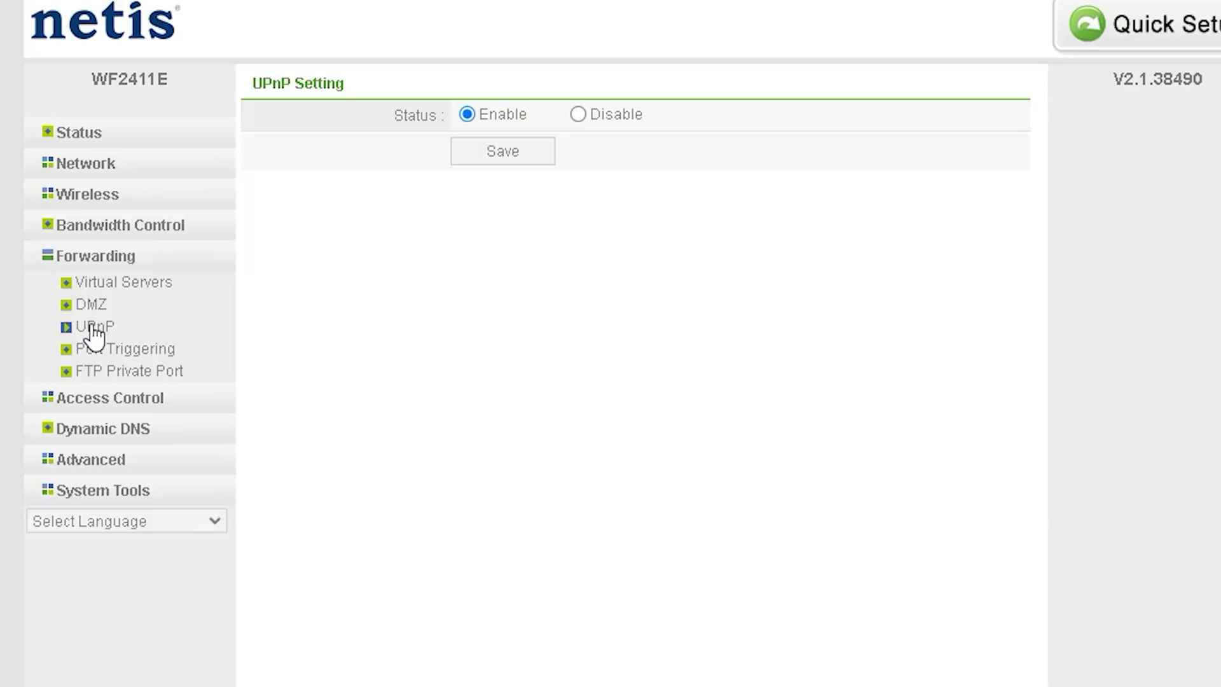
pyautogui.click(93, 349)
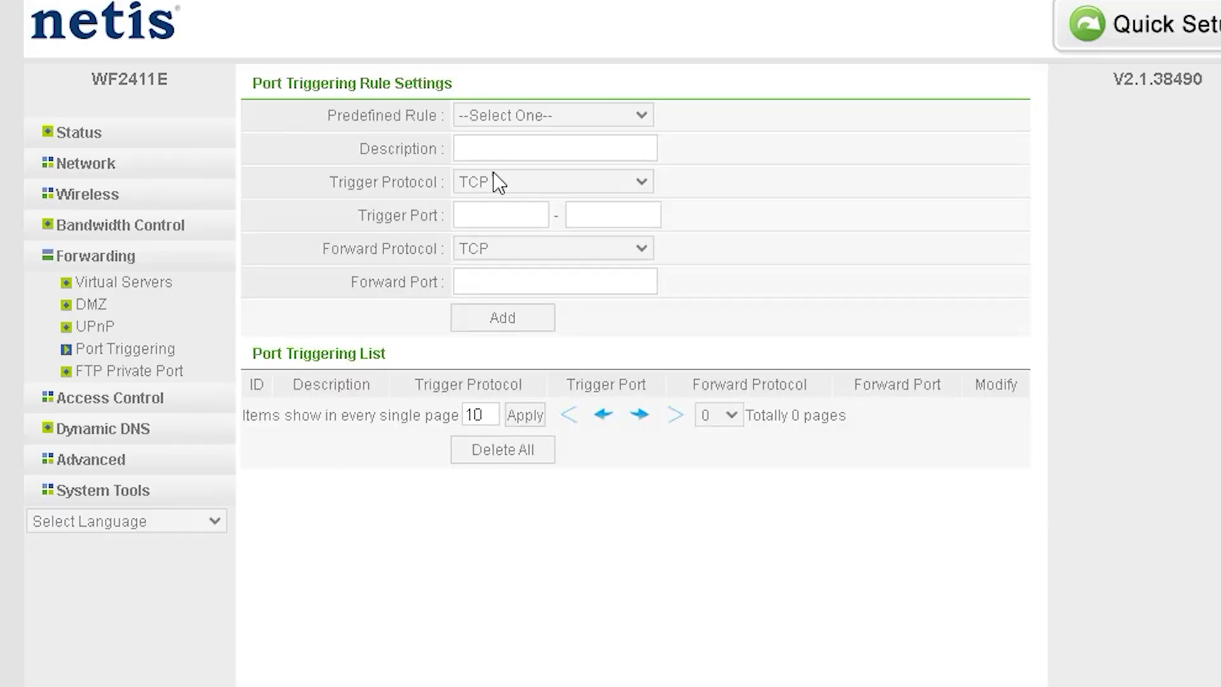
pyautogui.click(523, 116)
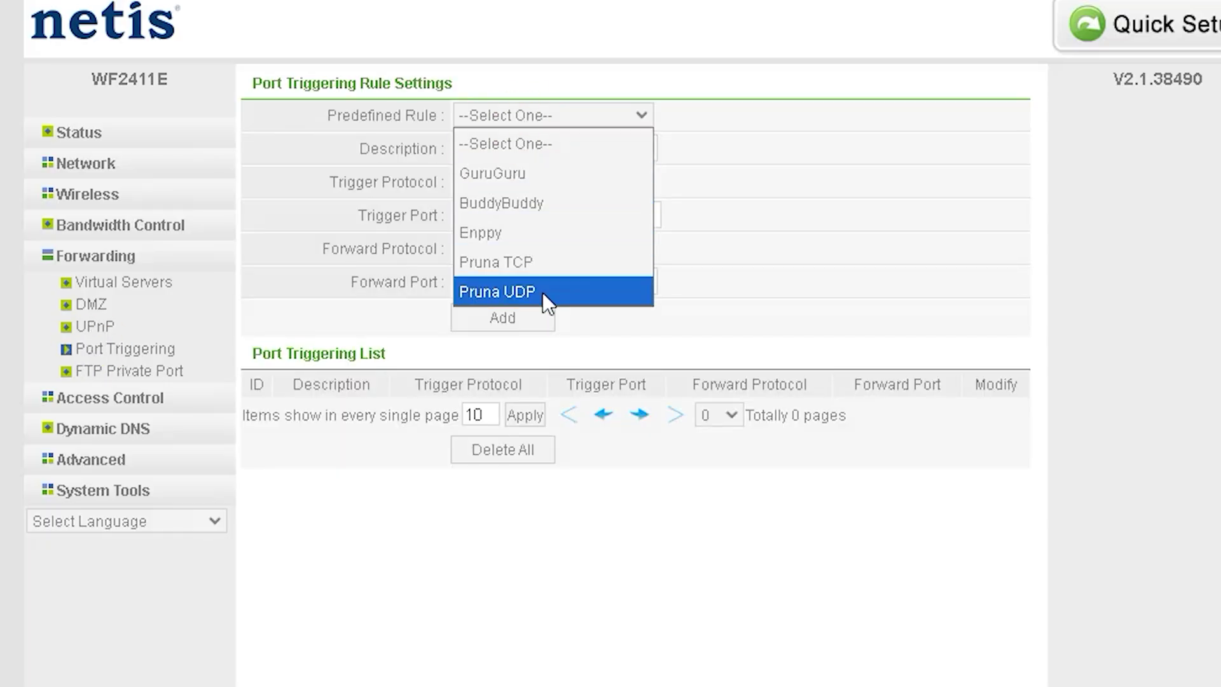
pyautogui.click(270, 159)
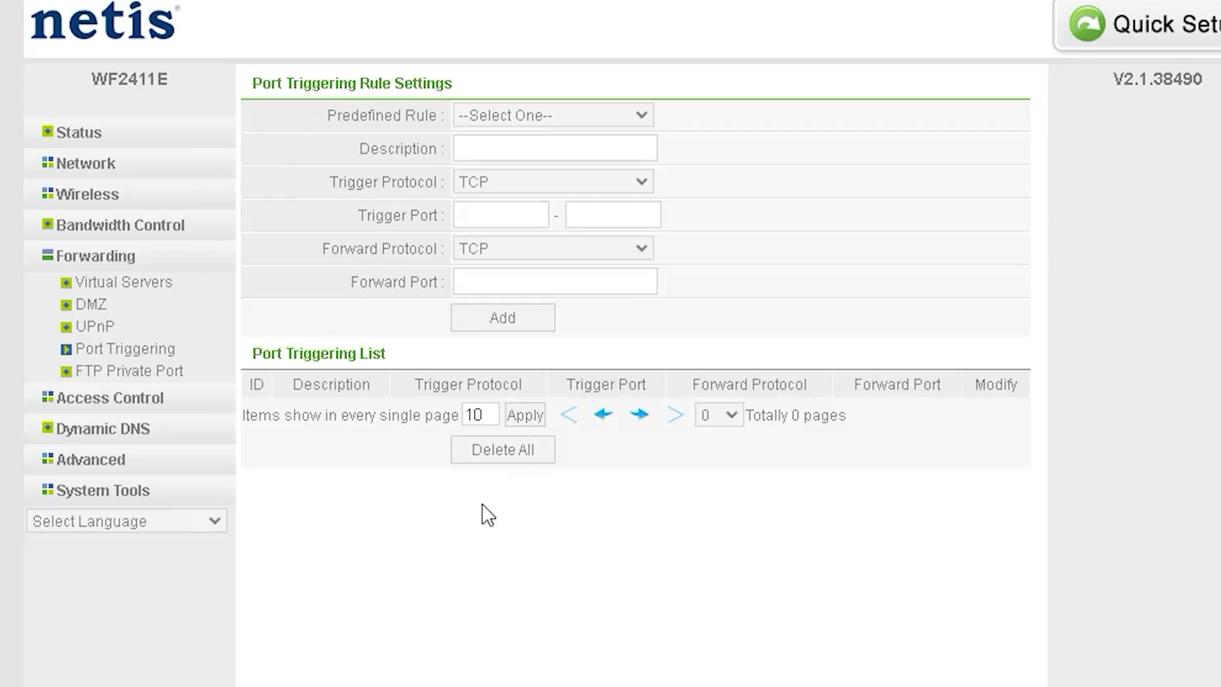
# - Open FTP Private Port and circle its enabled status and port 21 fields
pyautogui.click(153, 373)
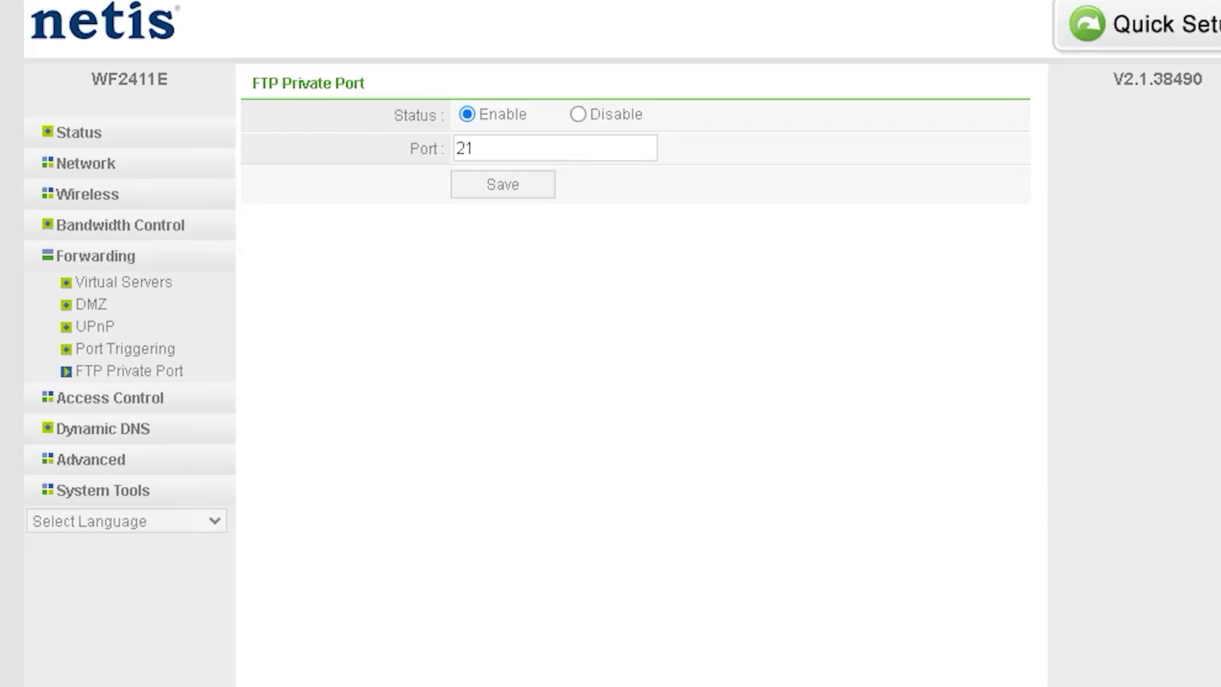
pyautogui.moveTo(200, 373)
pyautogui.mouseDown()
pyautogui.moveTo(283, 382)
pyautogui.moveTo(321, 124)
pyautogui.moveTo(412, 221)
pyautogui.mouseUp()
pyautogui.click(692, 120)
pyautogui.moveTo(693, 122); pyautogui.dragTo(665, 230)
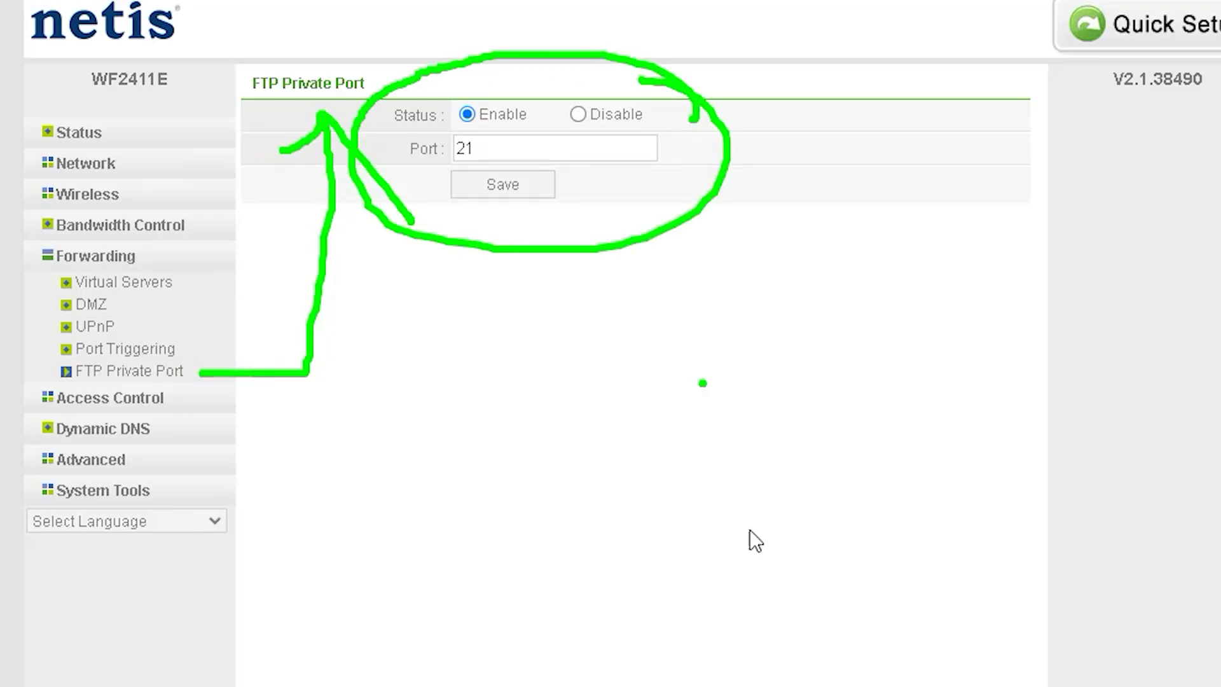
pyautogui.press('Escape')
# - Open Access Control's IP Filtering page and annotate its status and filtering rule rows
pyautogui.click(102, 398)
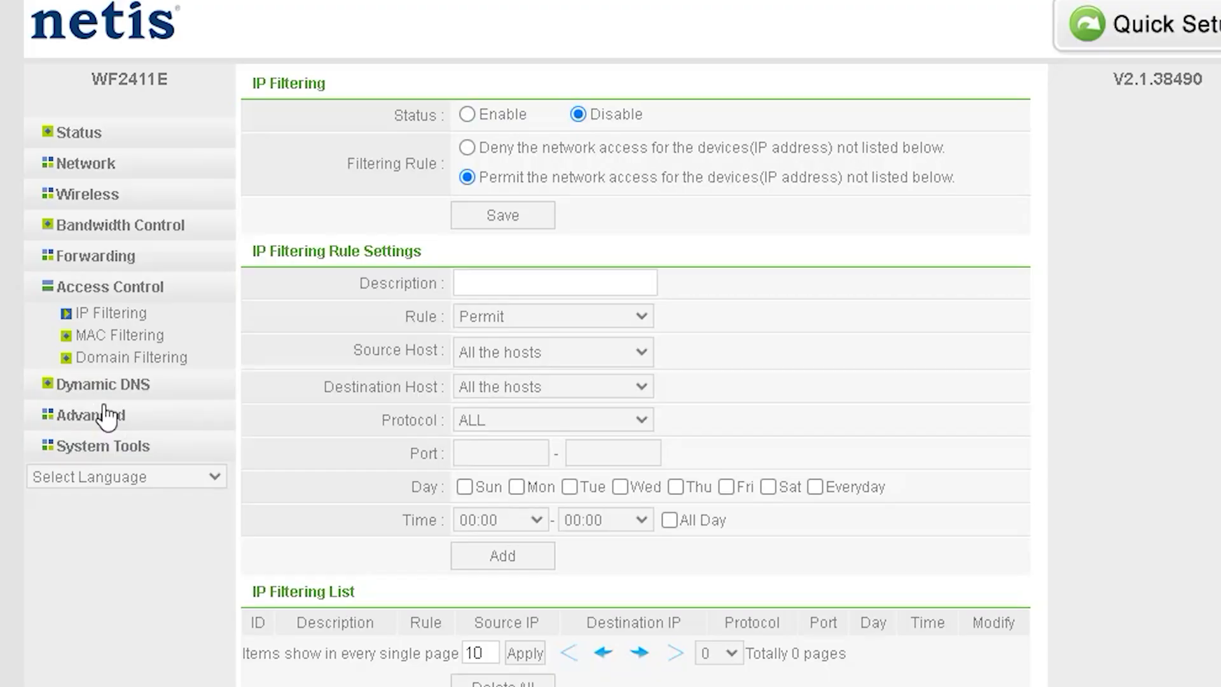
pyautogui.click(122, 318)
pyautogui.moveTo(170, 315)
pyautogui.mouseDown()
pyautogui.moveTo(257, 285)
pyautogui.moveTo(280, 113)
pyautogui.mouseUp()
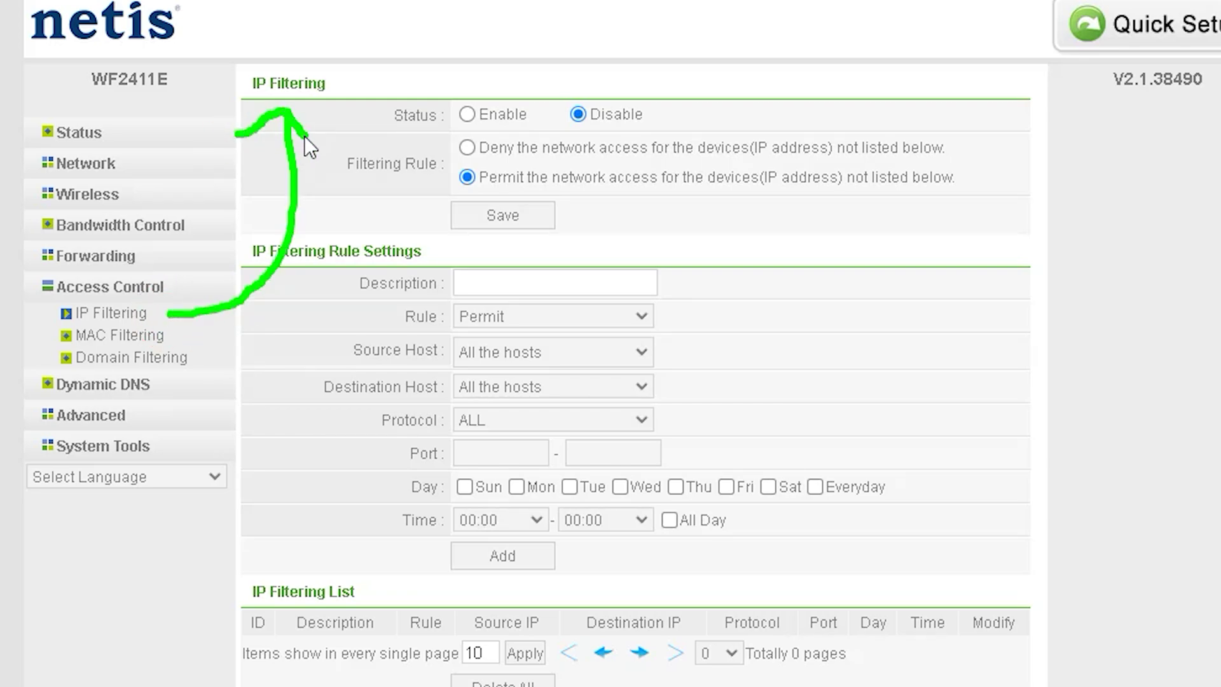
pyautogui.moveTo(502, 86); pyautogui.dragTo(402, 90)
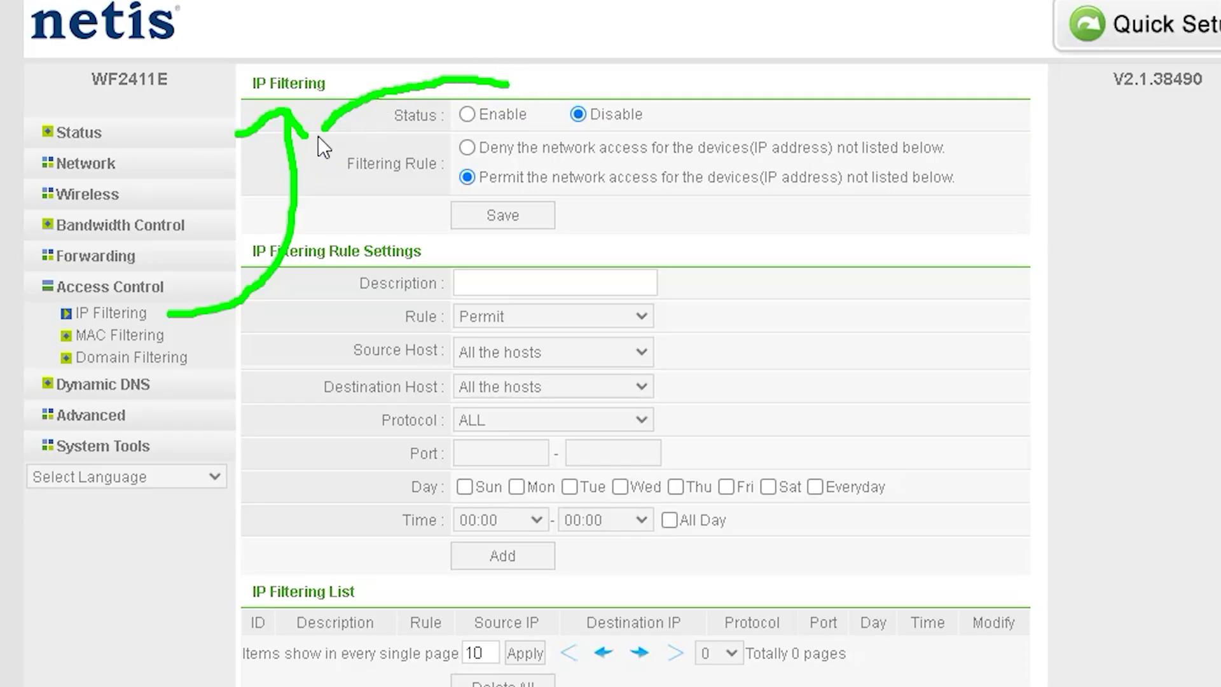
pyautogui.moveTo(334, 234)
pyautogui.mouseDown()
pyautogui.moveTo(861, 242)
pyautogui.moveTo(1036, 184)
pyautogui.moveTo(692, 71)
pyautogui.moveTo(468, 75)
pyautogui.mouseUp()
# - Mark up the IP Filtering Rule Settings heading, then move on to Domain Filtering
pyautogui.click(324, 275)
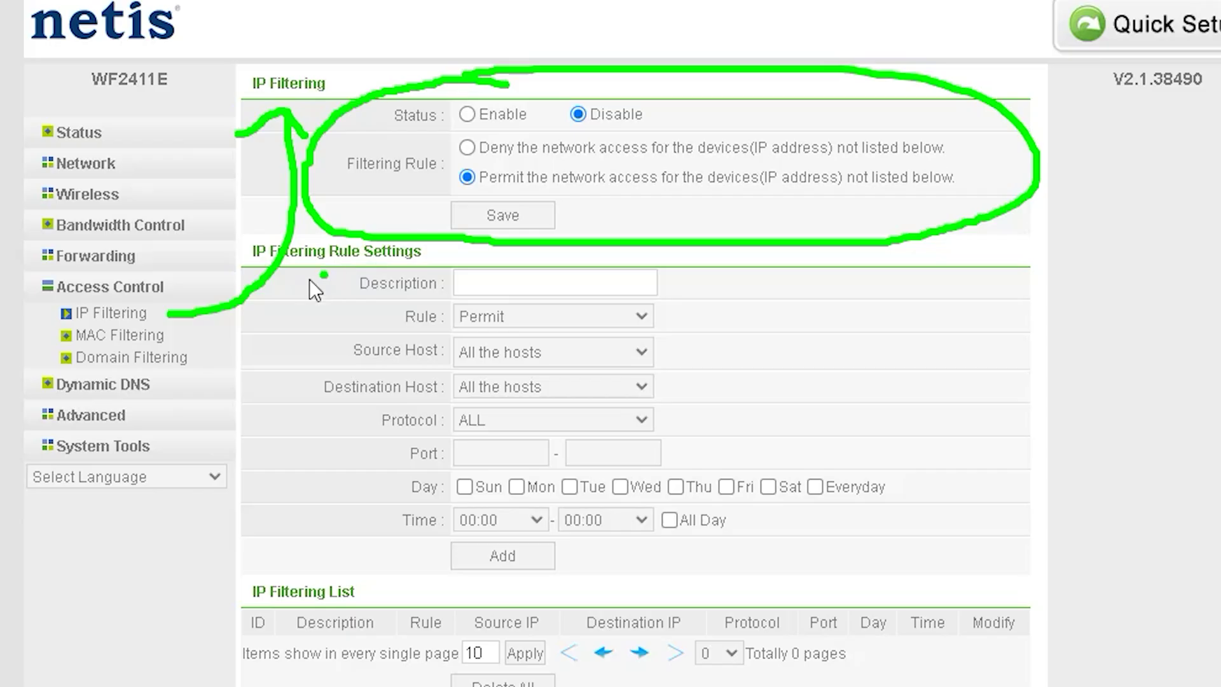
pyautogui.moveTo(253, 280); pyautogui.dragTo(361, 288)
pyautogui.moveTo(442, 251); pyautogui.dragTo(281, 205)
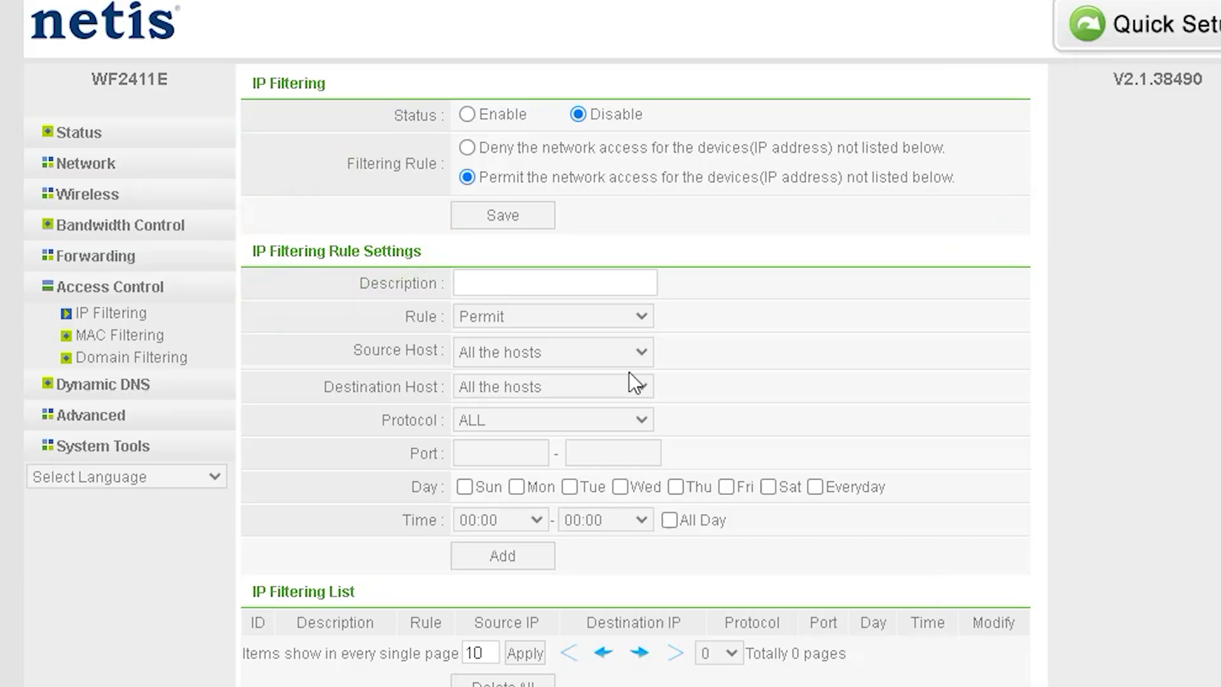
pyautogui.click(156, 357)
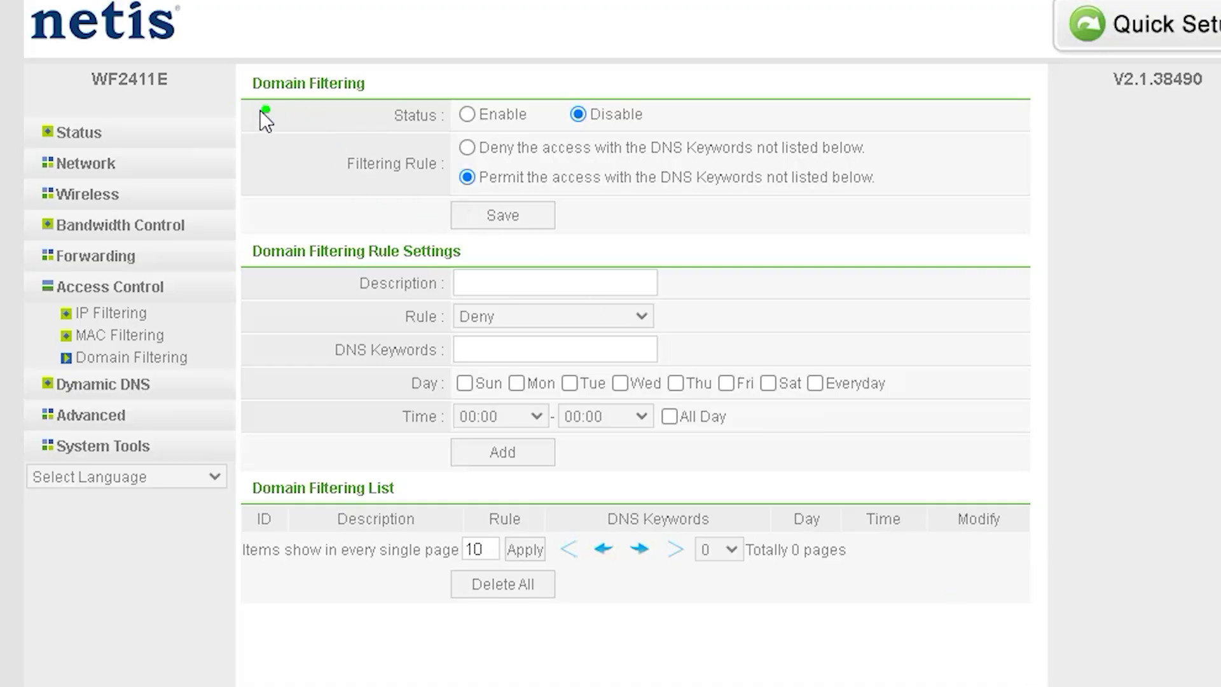
pyautogui.moveTo(260, 109)
pyautogui.mouseDown()
pyautogui.moveTo(250, 110)
pyautogui.moveTo(342, 109)
pyautogui.mouseUp()
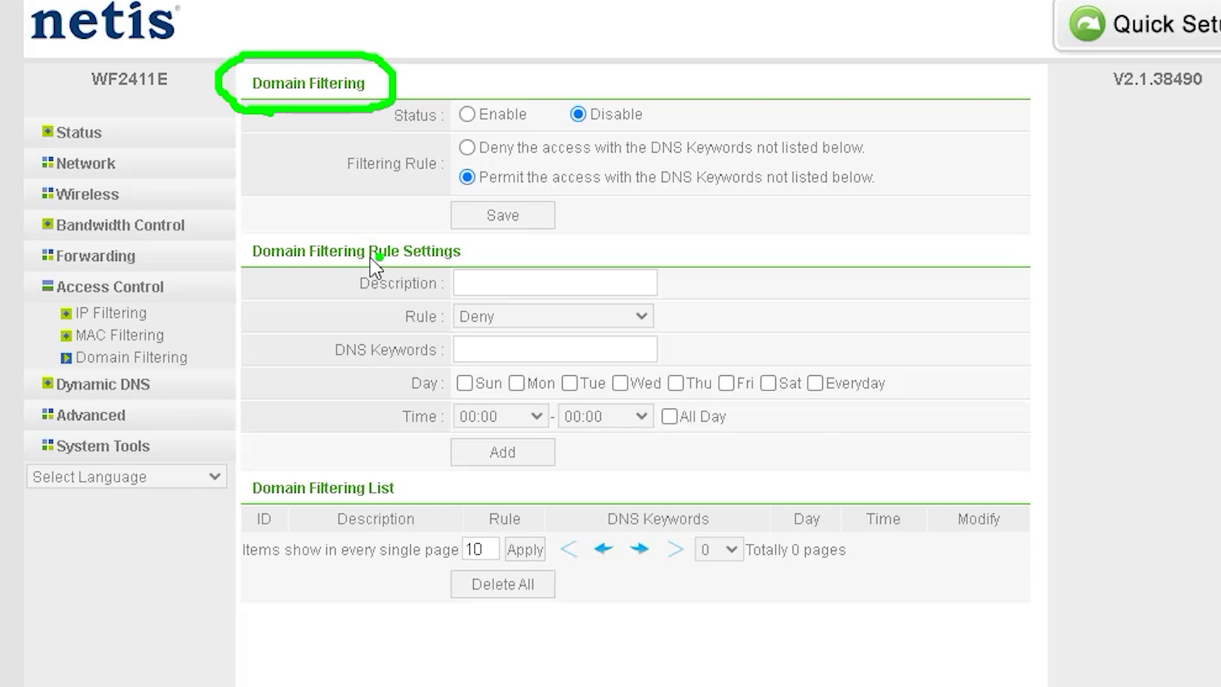
pyautogui.moveTo(374, 238)
pyautogui.mouseDown()
pyautogui.moveTo(250, 240)
pyautogui.moveTo(224, 264)
pyautogui.mouseUp()
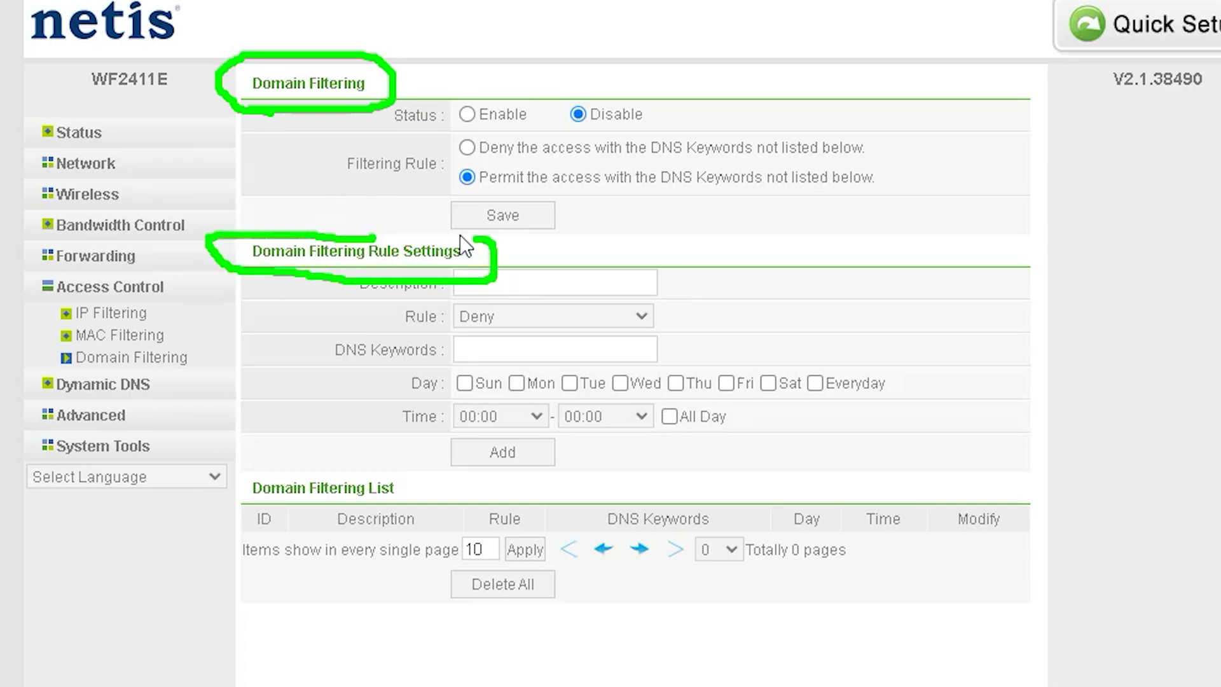
pyautogui.moveTo(460, 234); pyautogui.dragTo(346, 234)
pyautogui.moveTo(381, 466); pyautogui.dragTo(213, 487)
pyautogui.moveTo(354, 509); pyautogui.dragTo(412, 492)
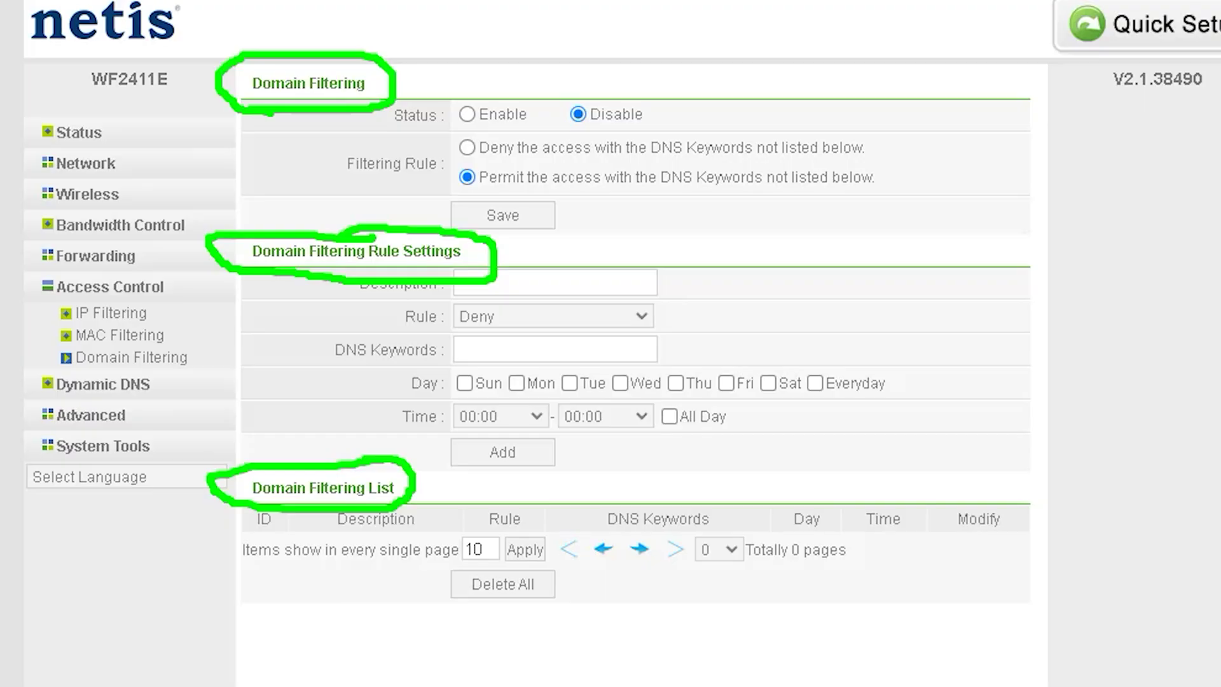
pyautogui.press('Escape')
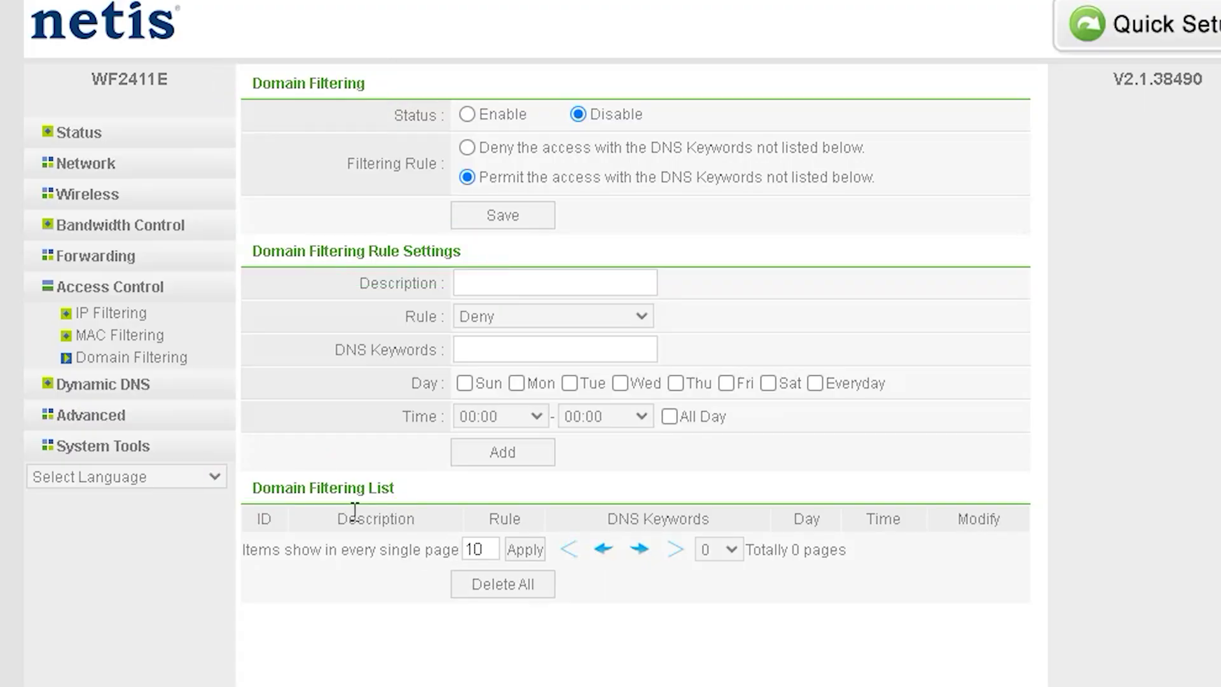
# - Enable Dynamic DNS and choose Dyndns as the service provider
pyautogui.click(109, 385)
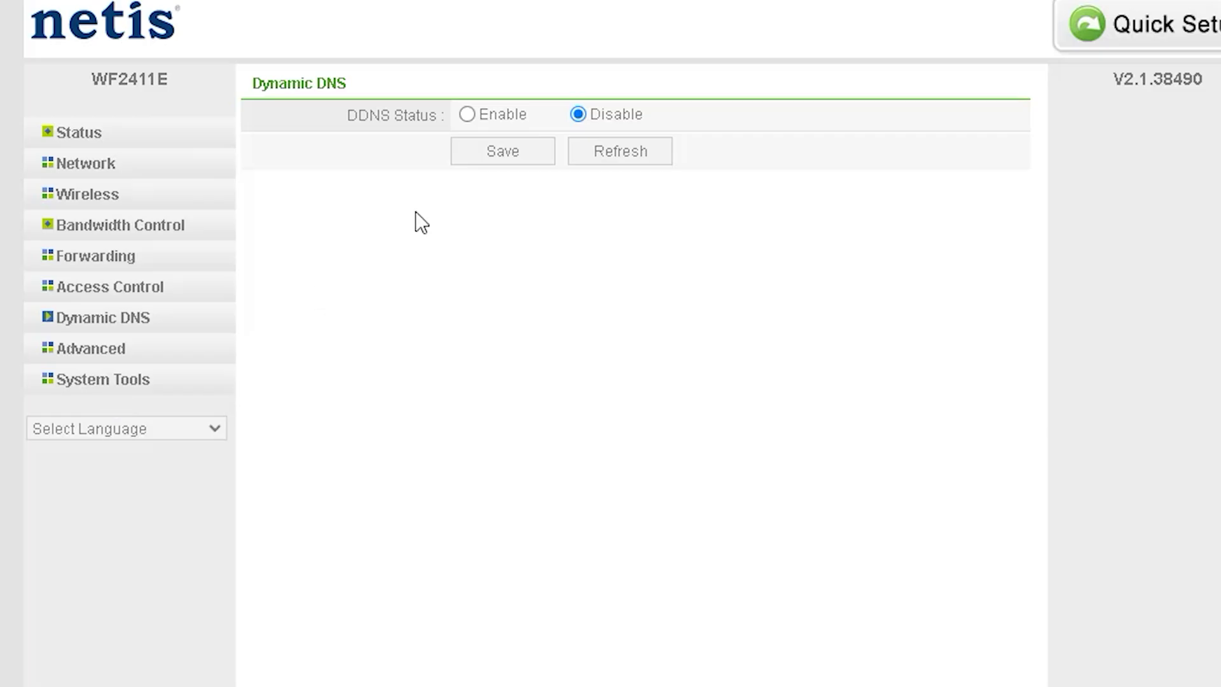
pyautogui.click(467, 117)
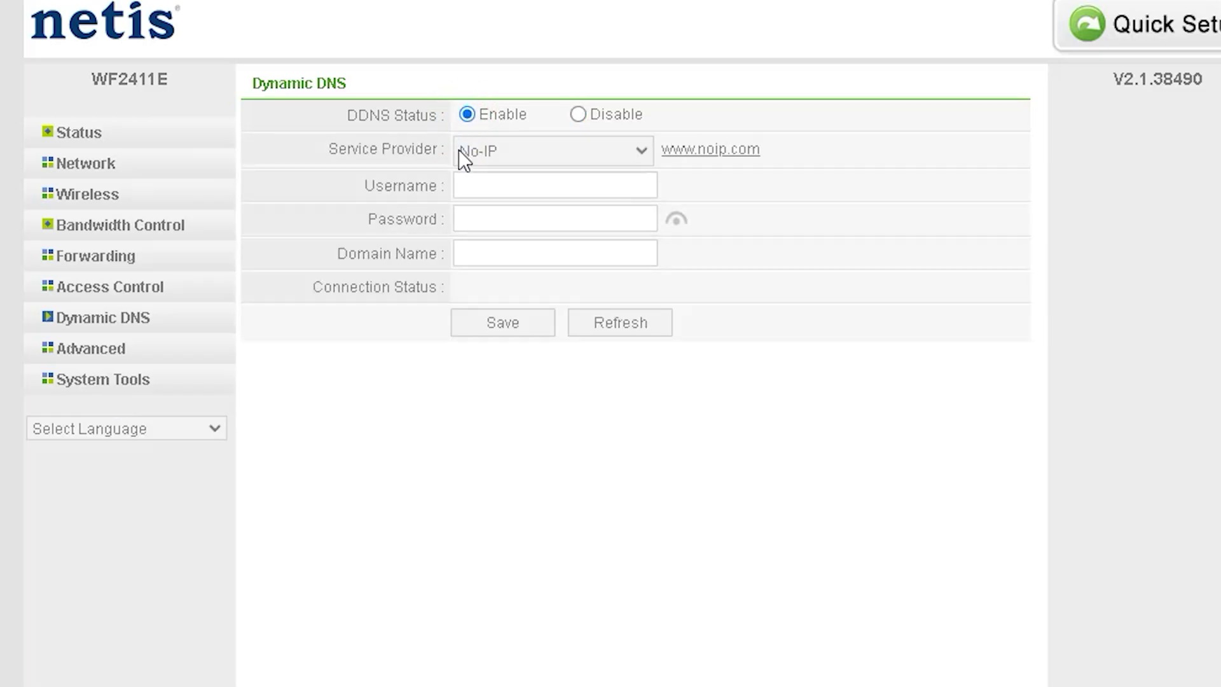
pyautogui.click(642, 151)
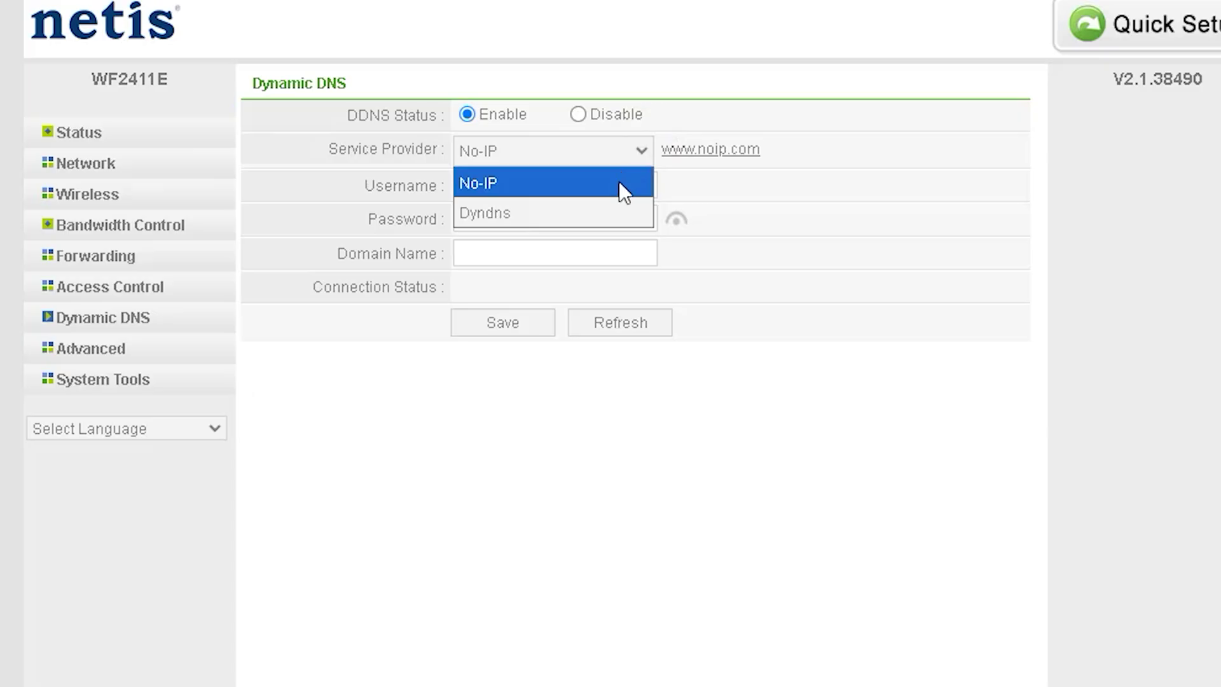
pyautogui.click(611, 213)
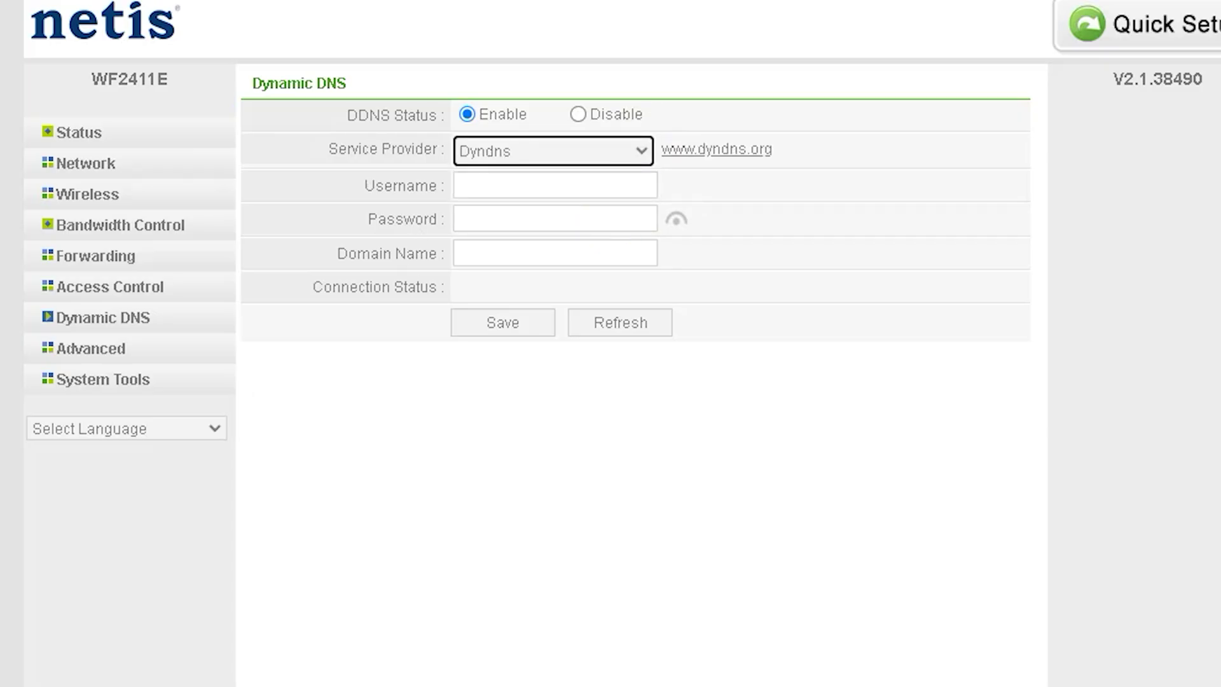
# - Draw an arrow from the Dynamic DNS menu item to its settings
pyautogui.click(562, 519)
pyautogui.click(212, 322)
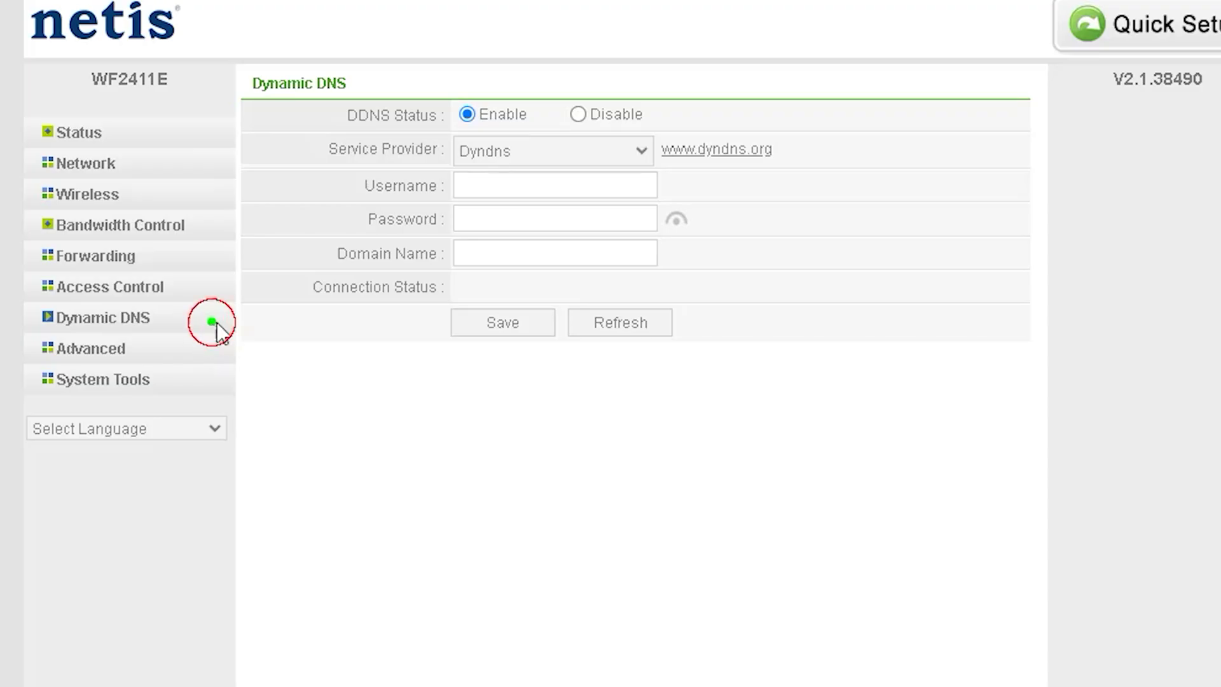
pyautogui.moveTo(216, 323)
pyautogui.mouseDown()
pyautogui.moveTo(266, 304)
pyautogui.moveTo(274, 123)
pyautogui.moveTo(288, 112)
pyautogui.mouseUp()
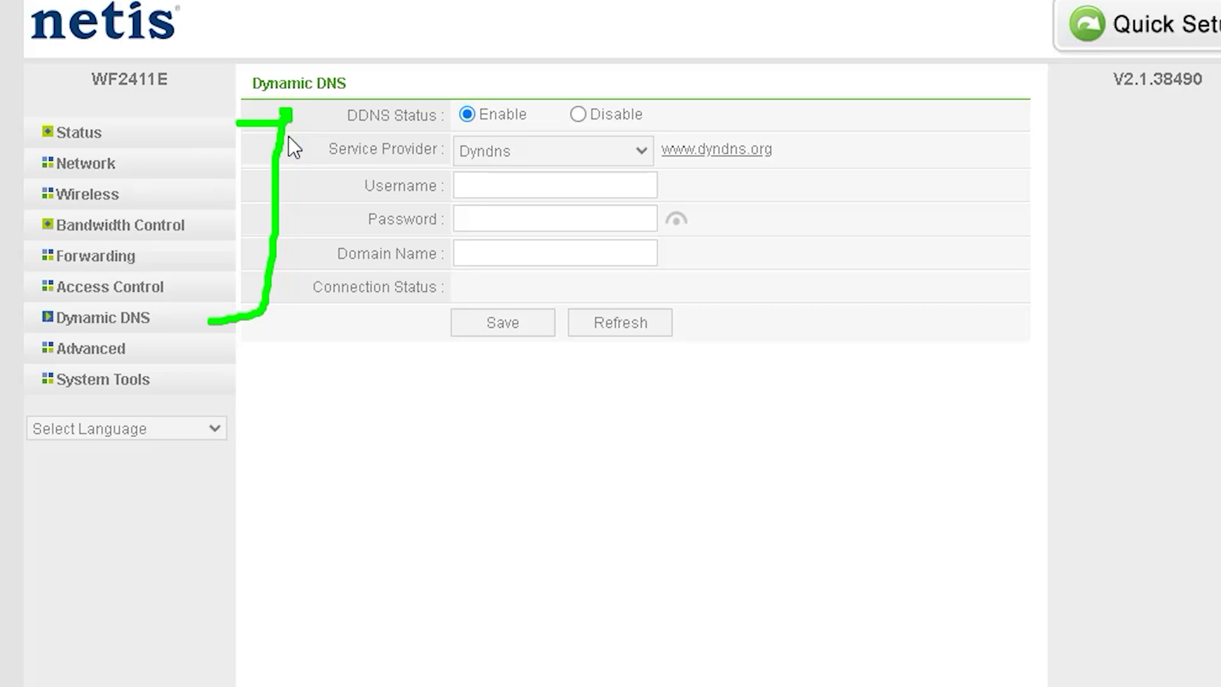
pyautogui.click(452, 374)
pyautogui.click(383, 219)
# - Underline the Username, Password and Domain Name labels, then clear the annotations
pyautogui.moveTo(357, 204); pyautogui.dragTo(438, 207)
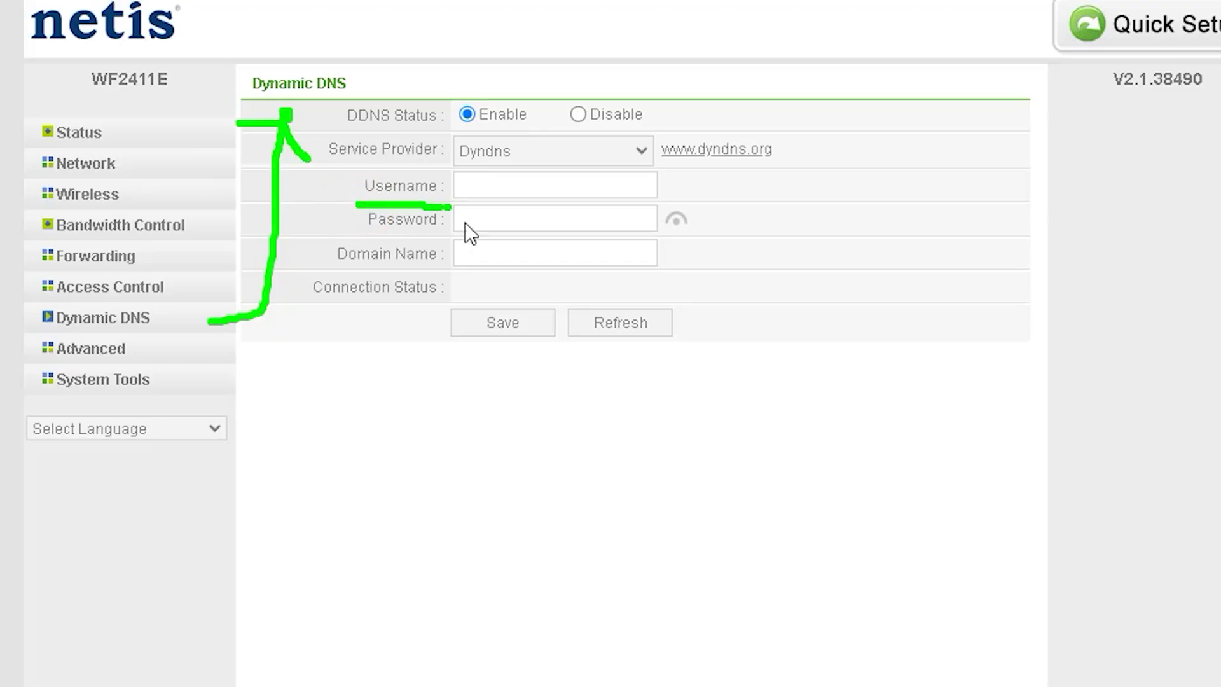
pyautogui.moveTo(355, 243); pyautogui.dragTo(430, 241)
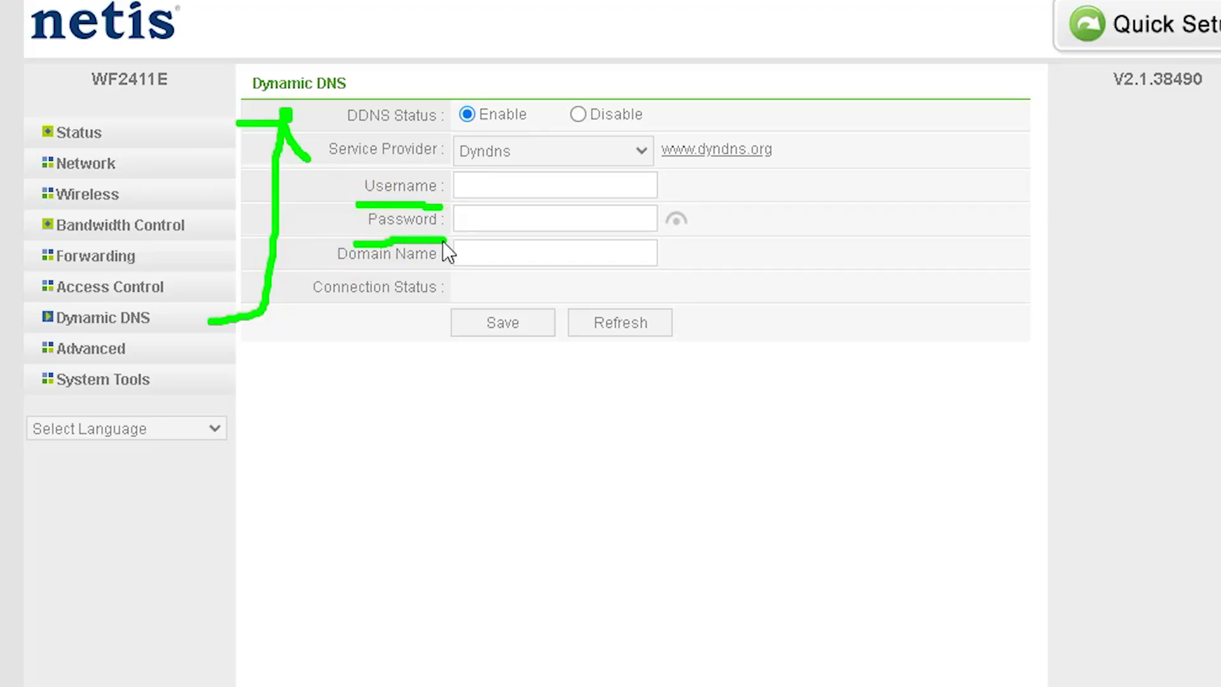
pyautogui.moveTo(335, 276); pyautogui.dragTo(453, 276)
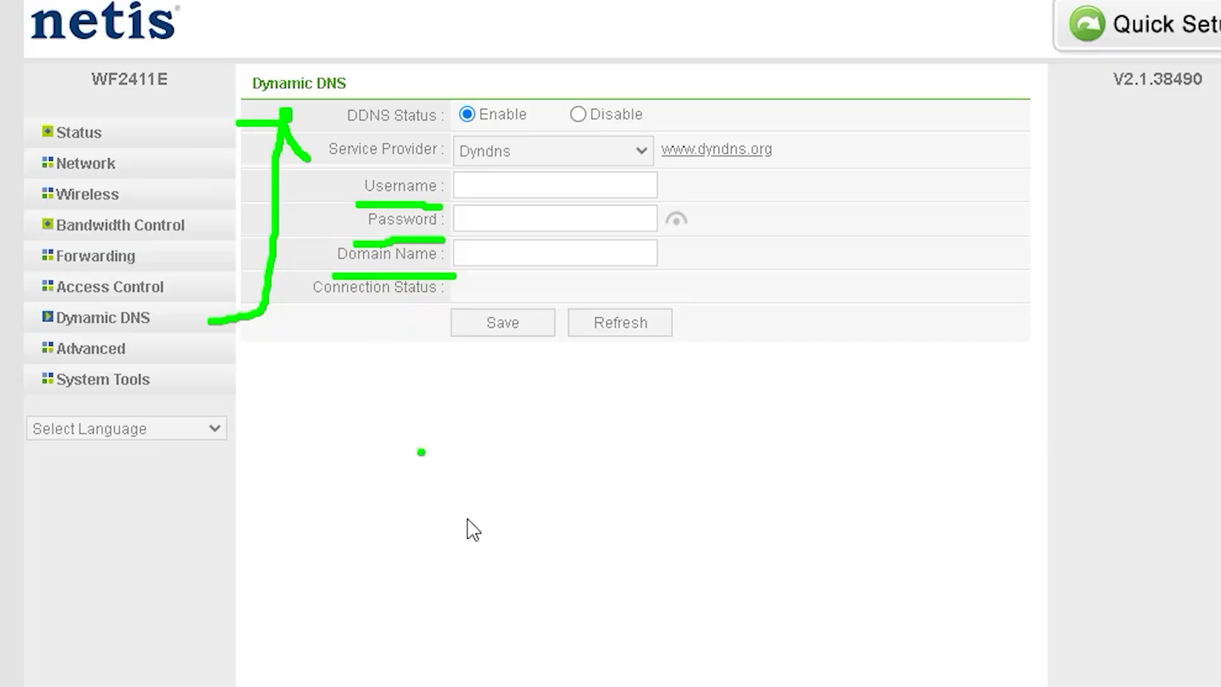
pyautogui.press('Escape')
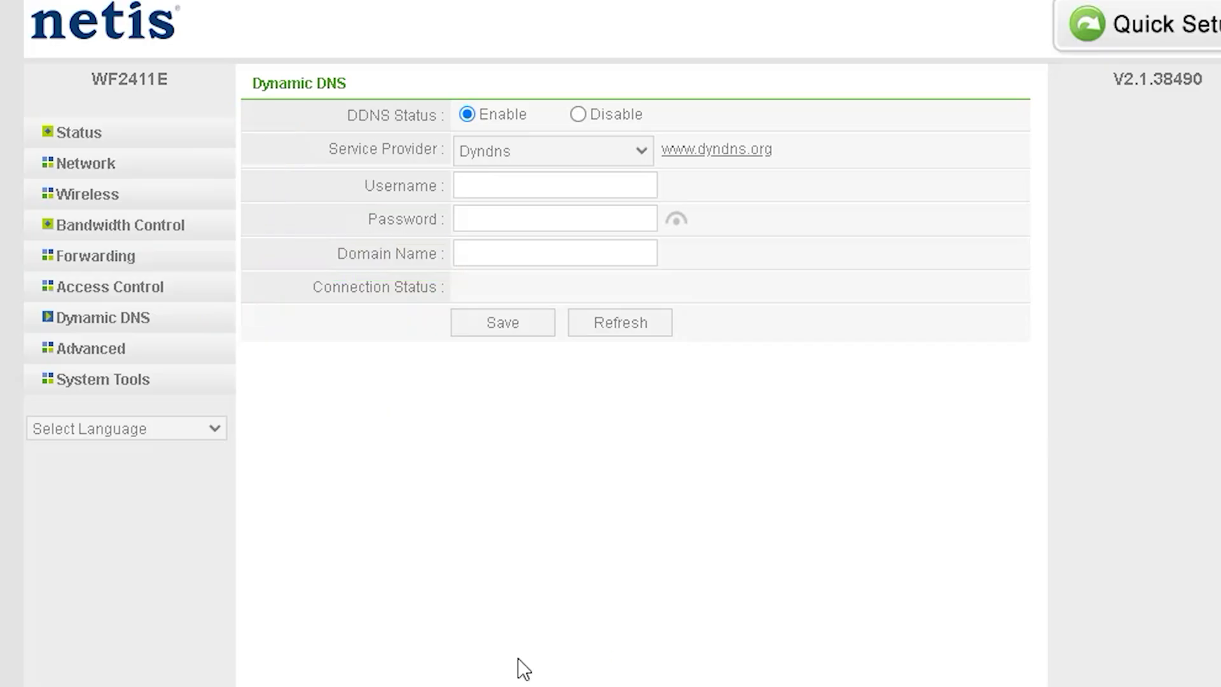
pyautogui.click(113, 352)
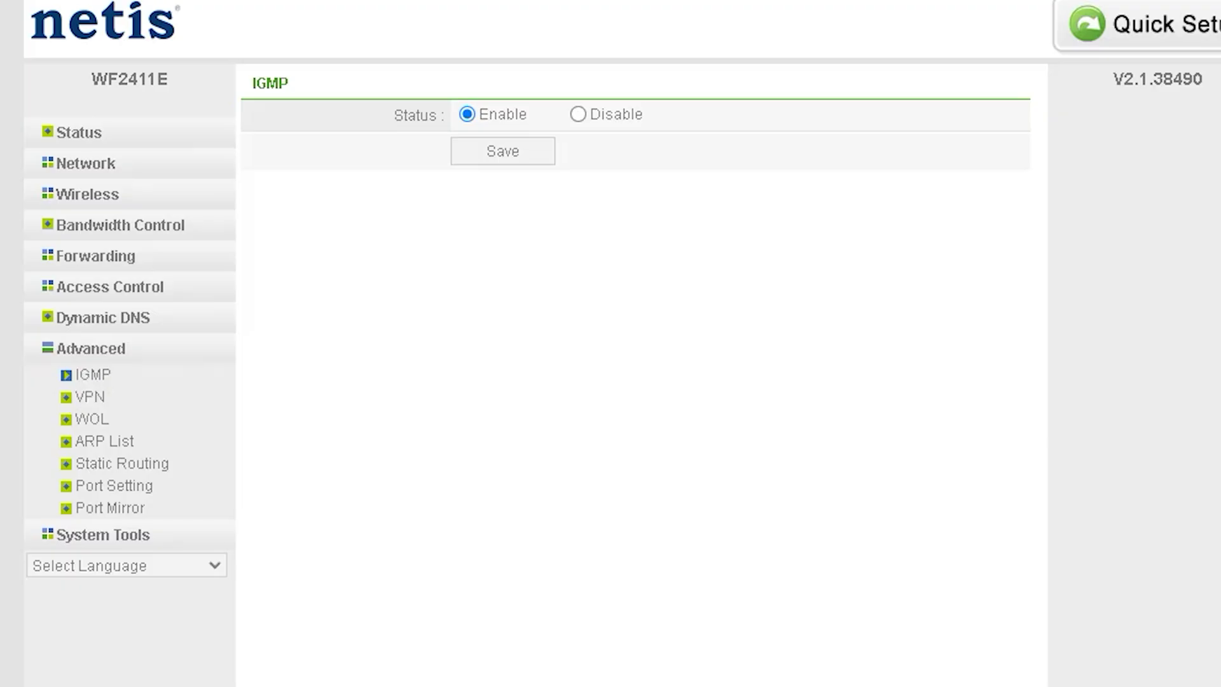
# - Annotate the IGMP settings with an arrow pointing at its heading
pyautogui.moveTo(113, 376)
pyautogui.mouseDown()
pyautogui.moveTo(201, 376)
pyautogui.moveTo(275, 184)
pyautogui.mouseUp()
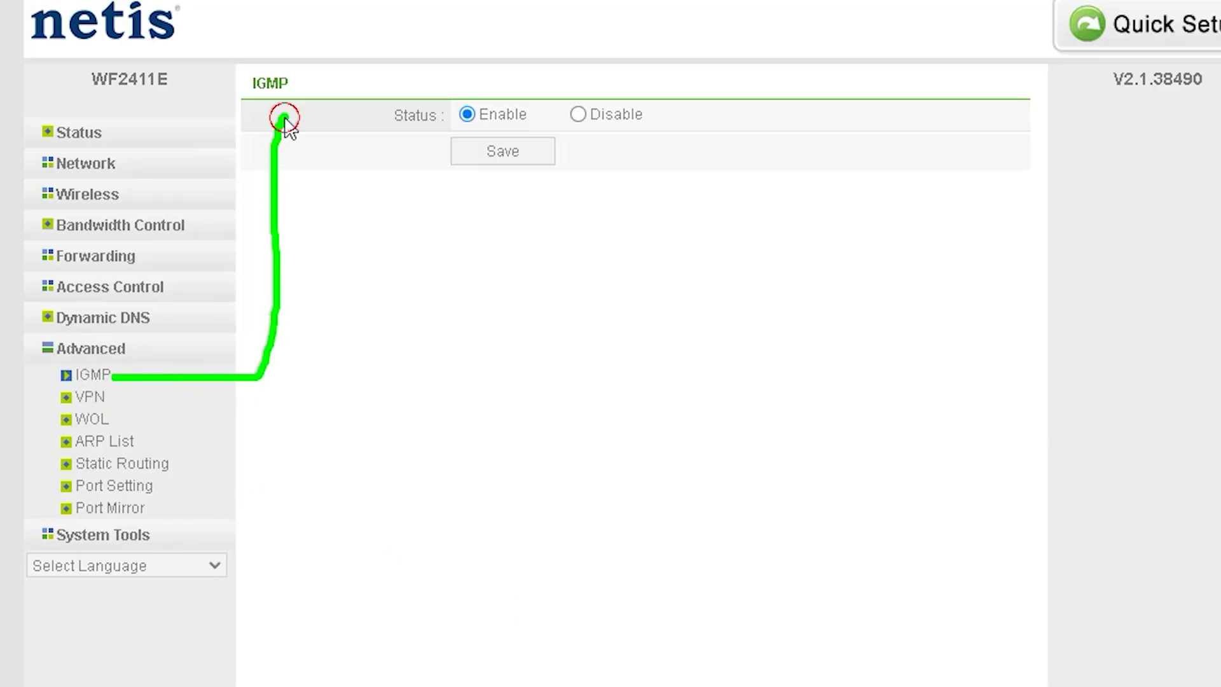
pyautogui.moveTo(284, 116); pyautogui.dragTo(280, 113)
pyautogui.click(377, 469)
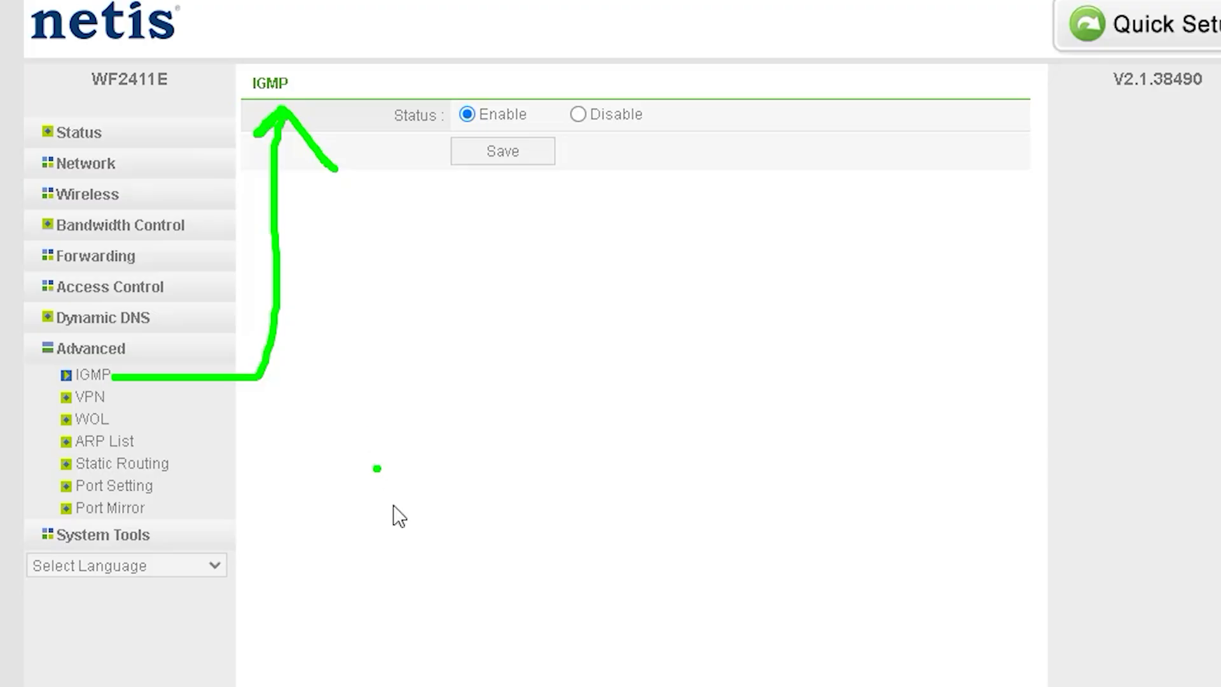
# - View the VPN pass-through, WOL and ARP List pages in turn
pyautogui.click(84, 396)
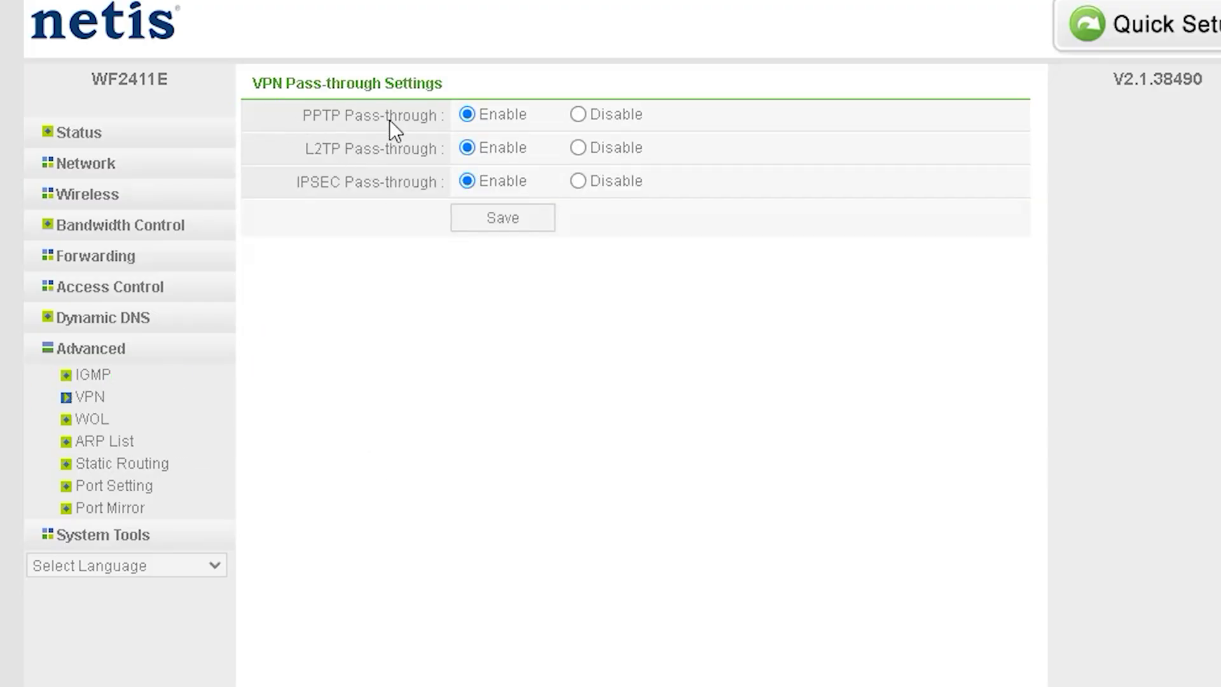
pyautogui.click(84, 419)
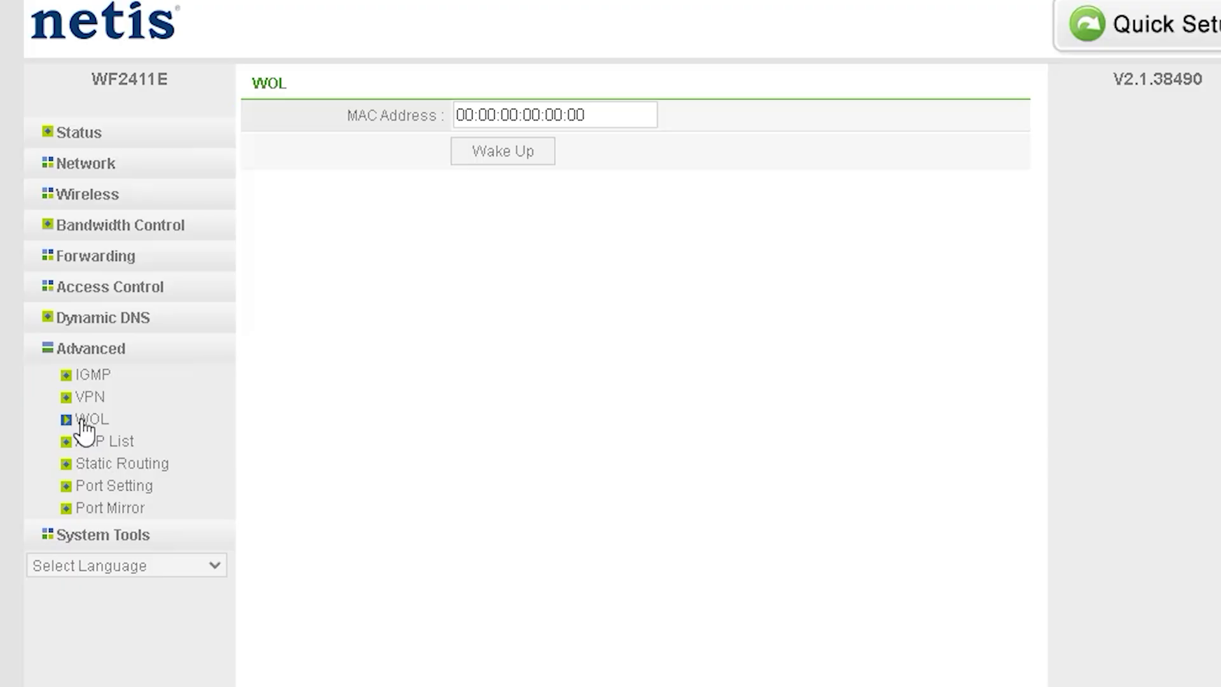
pyautogui.click(114, 445)
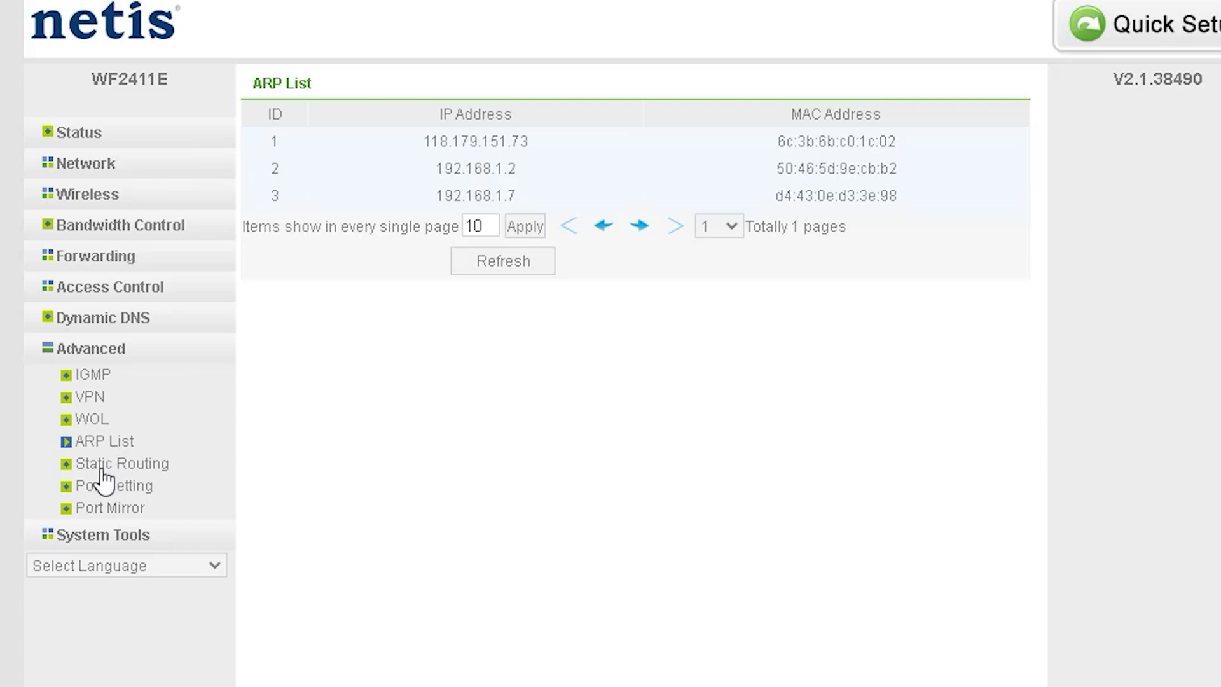
# - Set the static routing route type to HOST
pyautogui.click(103, 470)
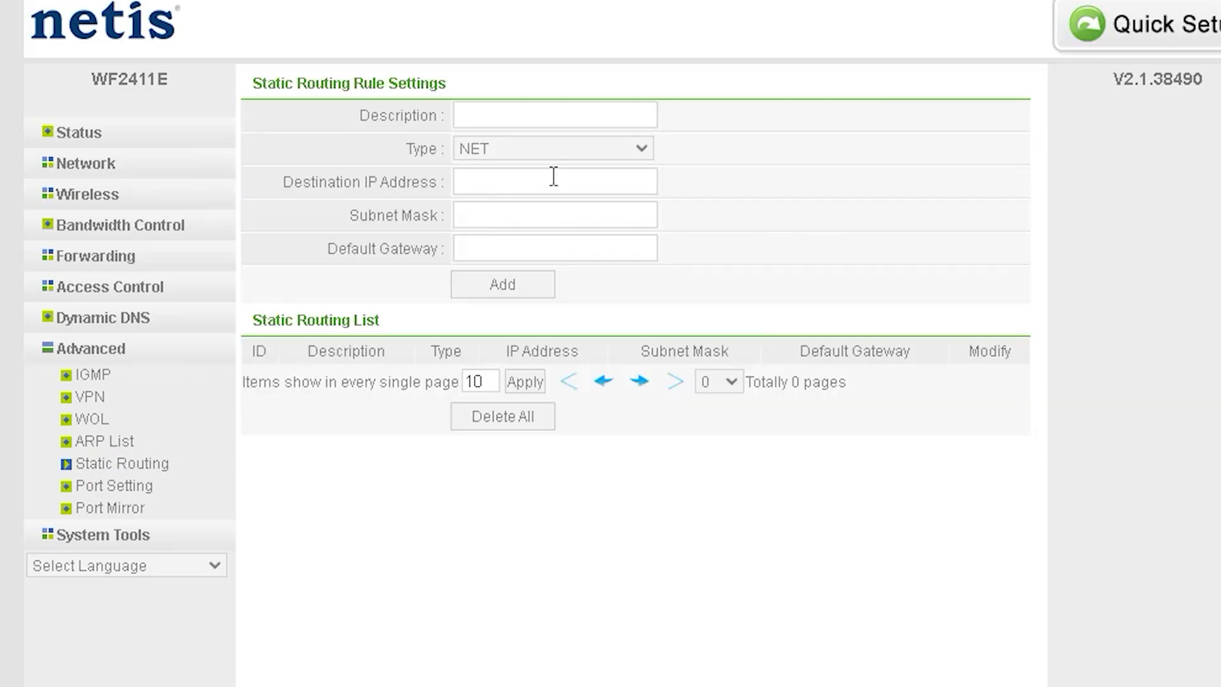
pyautogui.click(559, 155)
pyautogui.click(544, 201)
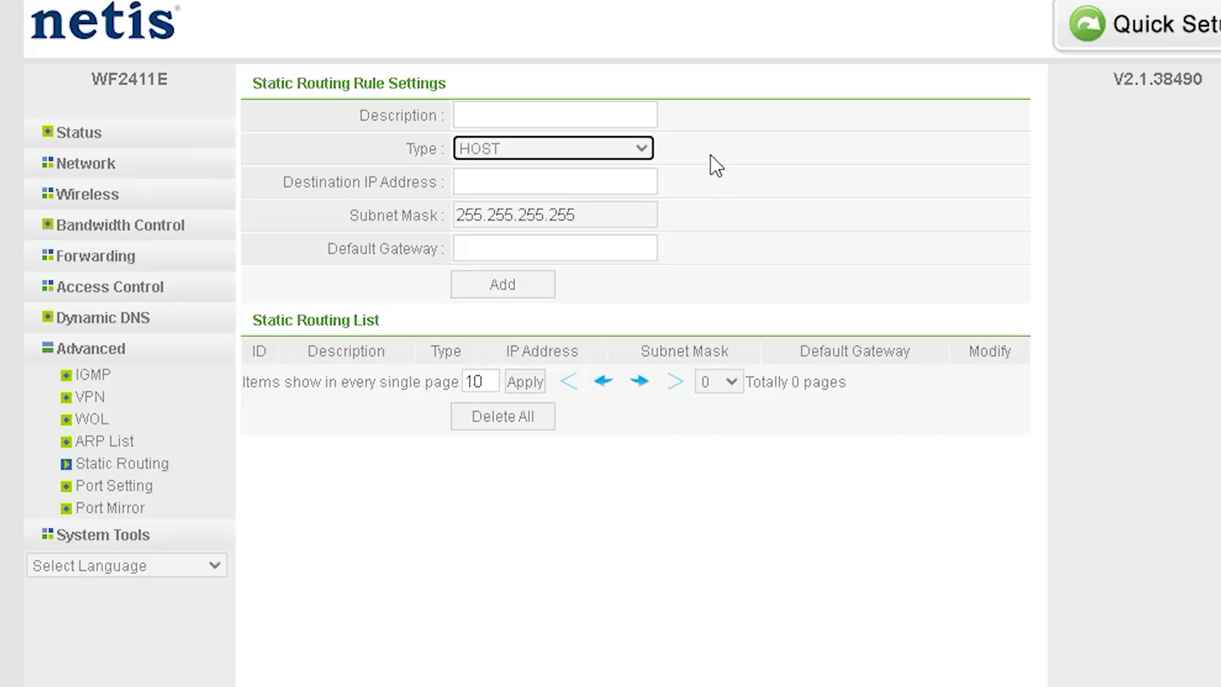
# - Review the WAN port speed options on Port Setting without changing them
pyautogui.click(119, 490)
pyautogui.click(617, 114)
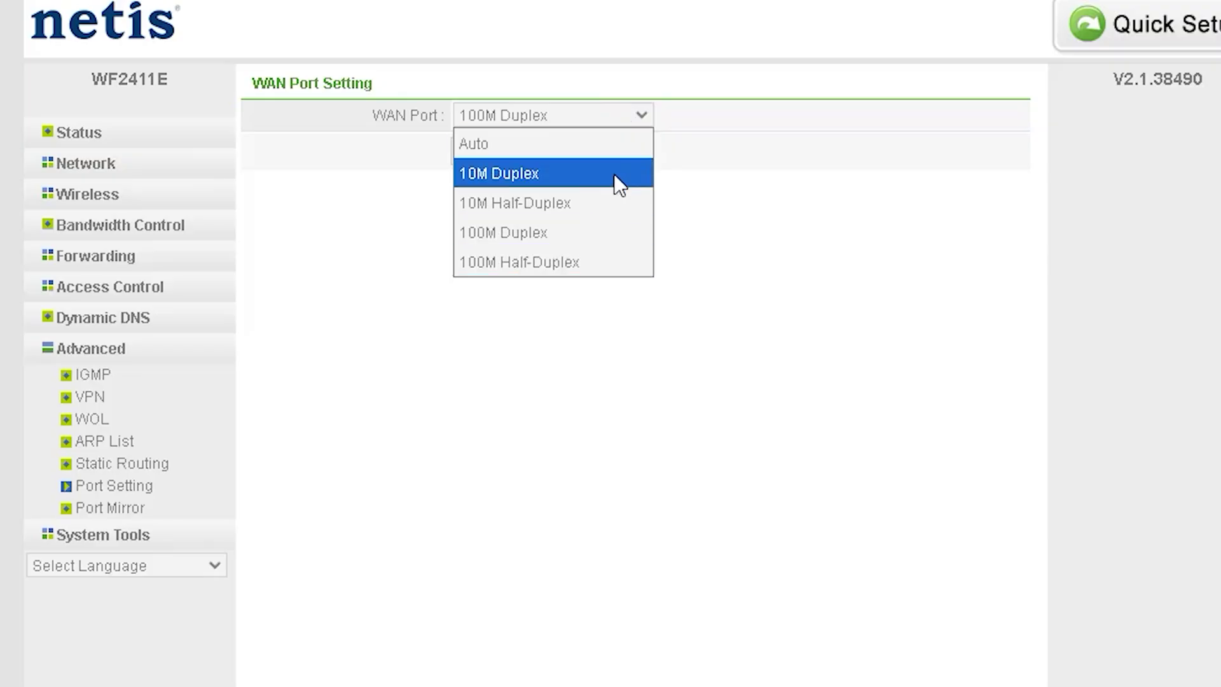
pyautogui.click(488, 340)
# - Toggle Port Mirror source ports (WAN, LAN2 on and off), leaving LAN4 ticked
pyautogui.click(115, 507)
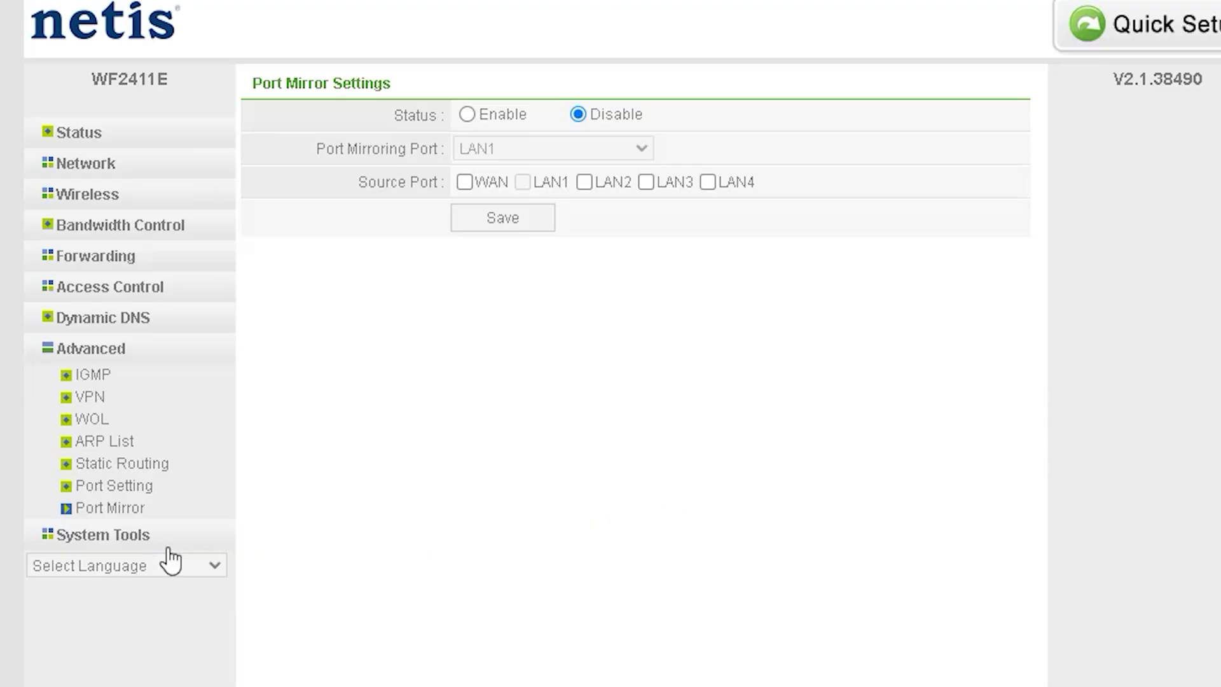
pyautogui.click(470, 183)
pyautogui.click(585, 183)
pyautogui.click(584, 183)
pyautogui.click(645, 183)
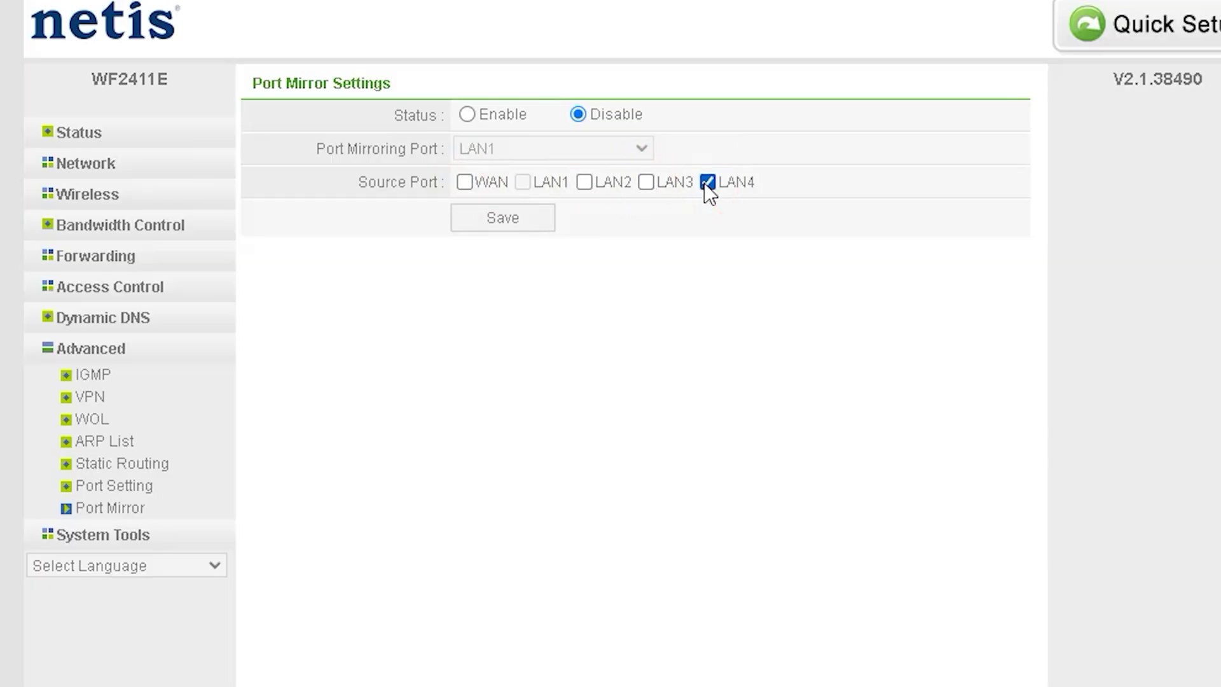